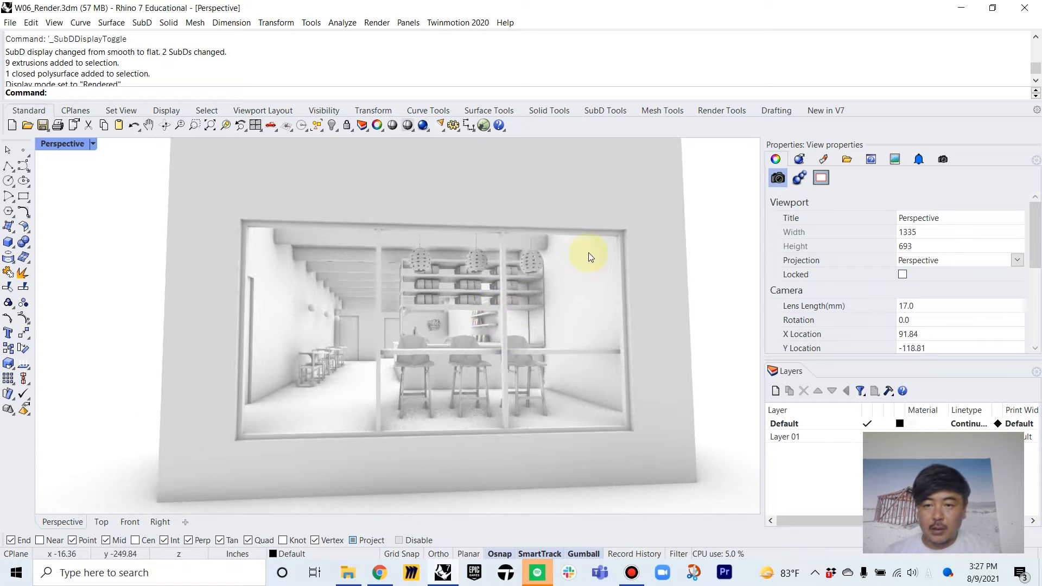
Step: Examine the building's interior counter, shelves and pendant lamps, and the front window from outside
{"action": "scroll", "coordinate": [589, 253], "scroll_direction": "down", "scroll_amount": 6}
{"action": "scroll", "coordinate": [582, 315], "scroll_direction": "up", "scroll_amount": 6}
{"action": "right_click_drag", "start_coordinate": [591, 256], "coordinate": [523, 341], "text": "shift"}
{"action": "scroll", "coordinate": [582, 315], "scroll_direction": "down", "scroll_amount": 4}
{"action": "scroll", "coordinate": [535, 336], "scroll_direction": "up", "scroll_amount": 7}
{"action": "scroll", "coordinate": [517, 322], "scroll_direction": "up", "scroll_amount": 12}
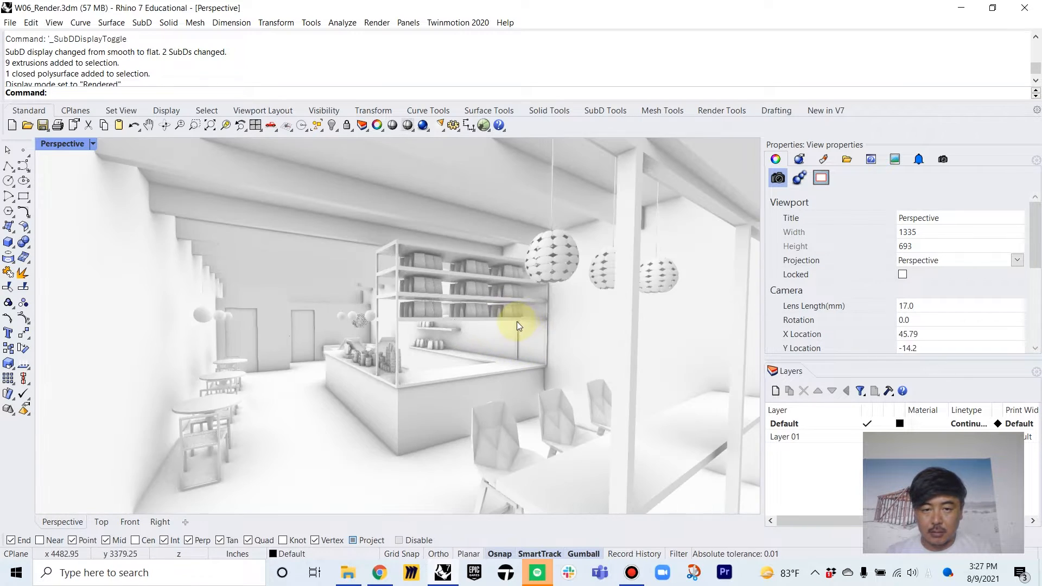
{"action": "scroll", "coordinate": [621, 361], "scroll_direction": "down", "scroll_amount": 8}
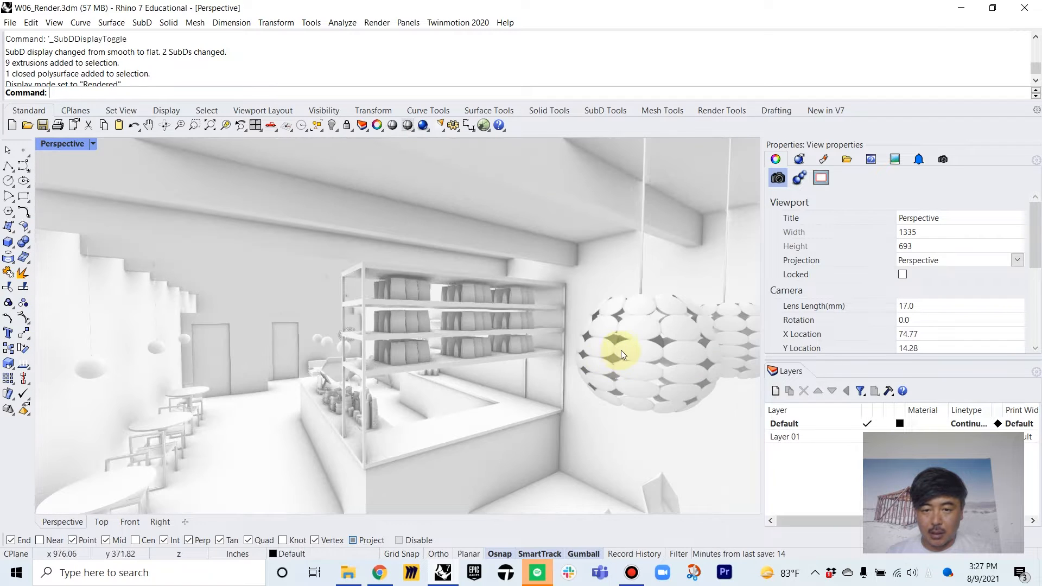
{"action": "left_click", "coordinate": [630, 336]}
{"action": "right_click_drag", "start_coordinate": [614, 357], "coordinate": [574, 334]}
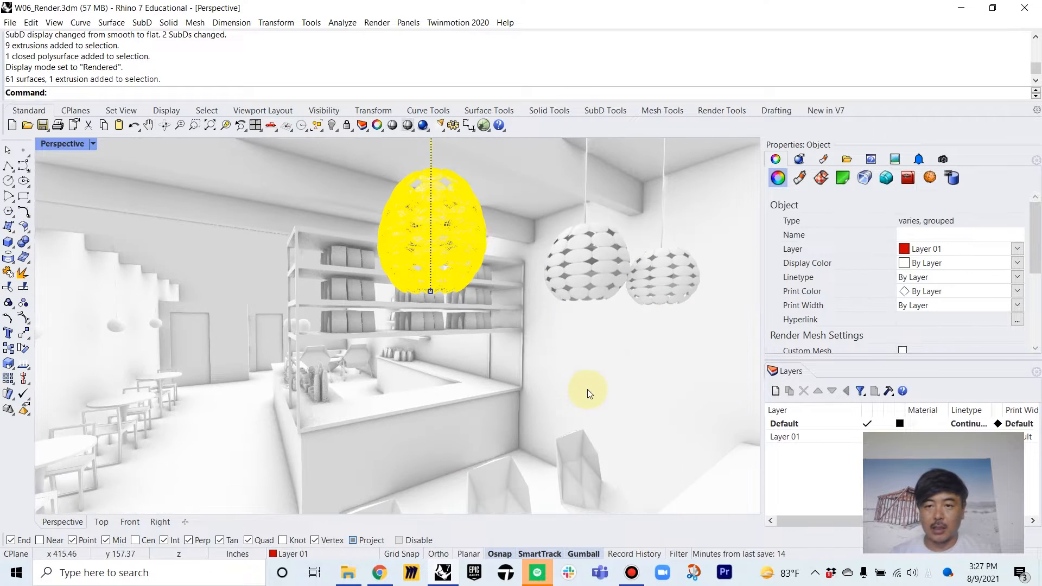
{"action": "scroll", "coordinate": [481, 380], "scroll_direction": "down", "scroll_amount": 8}
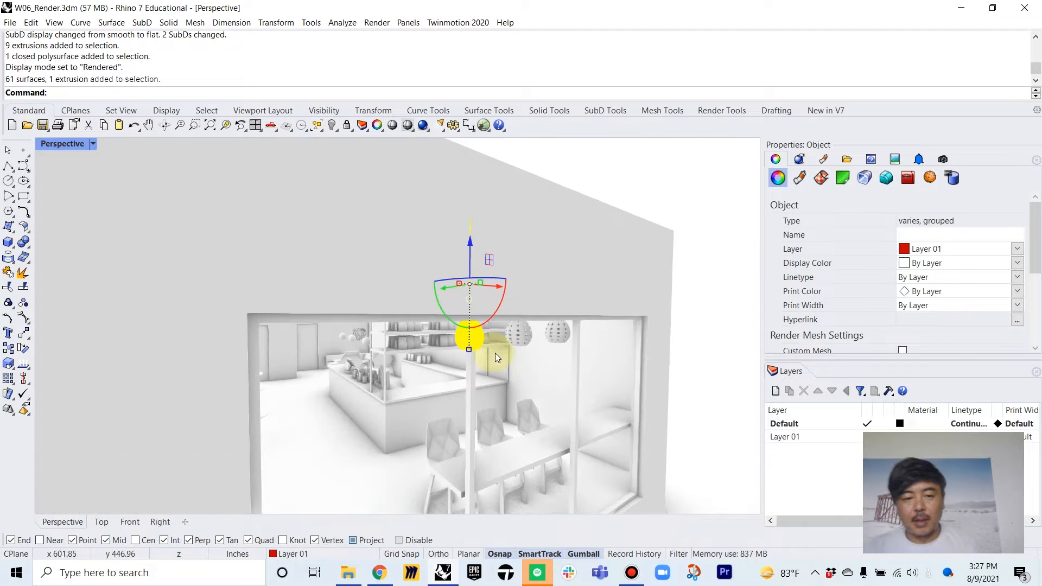
{"action": "left_click", "coordinate": [677, 267]}
{"action": "right_click_drag", "start_coordinate": [564, 332], "coordinate": [447, 301]}
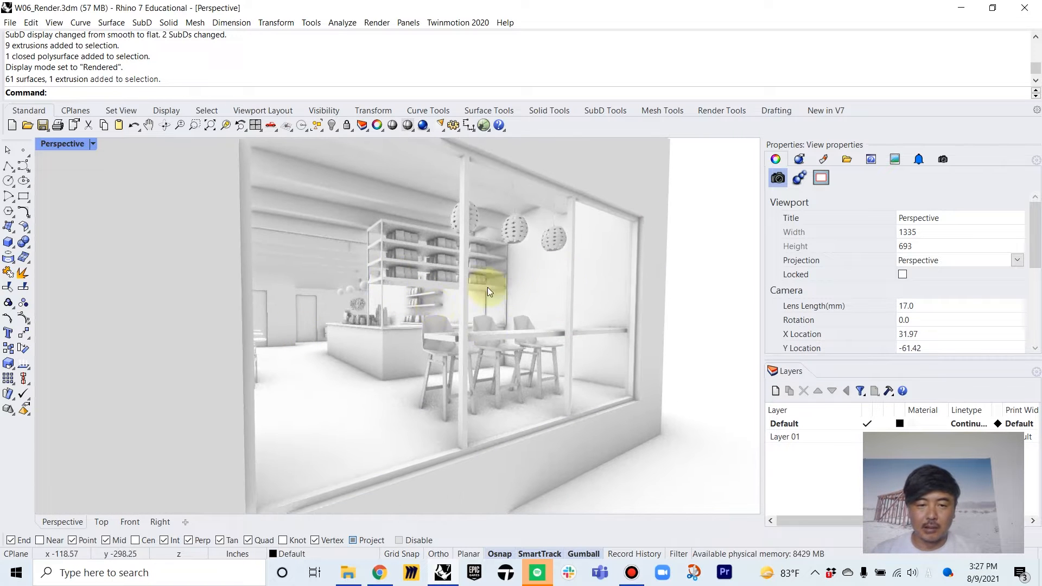
Step: Select all objects of the building and set their material to Use Layer Material
{"action": "scroll", "coordinate": [561, 363], "scroll_direction": "down", "scroll_amount": 8}
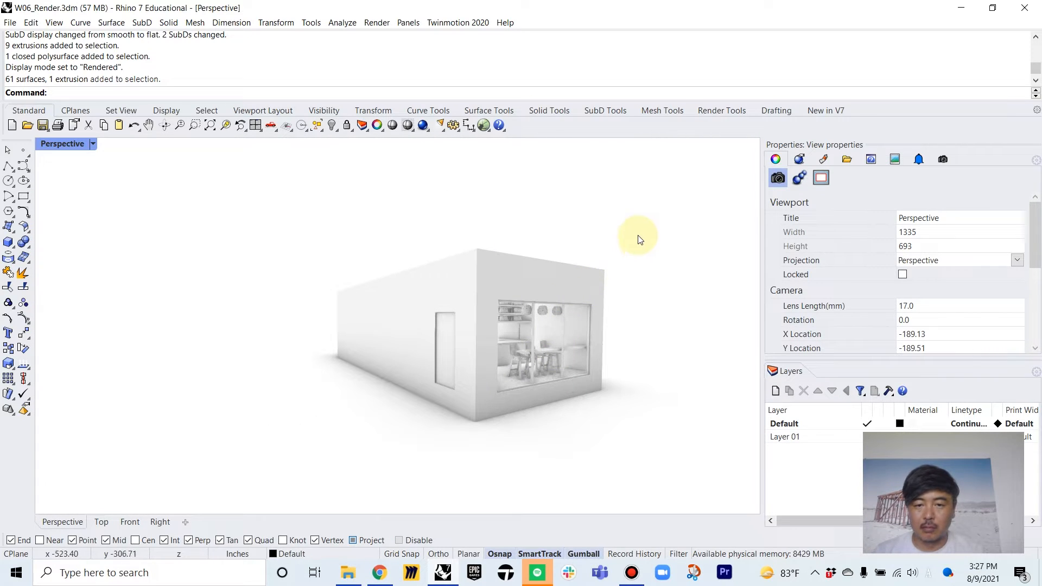
{"action": "left_click_drag", "start_coordinate": [672, 211], "coordinate": [155, 467]}
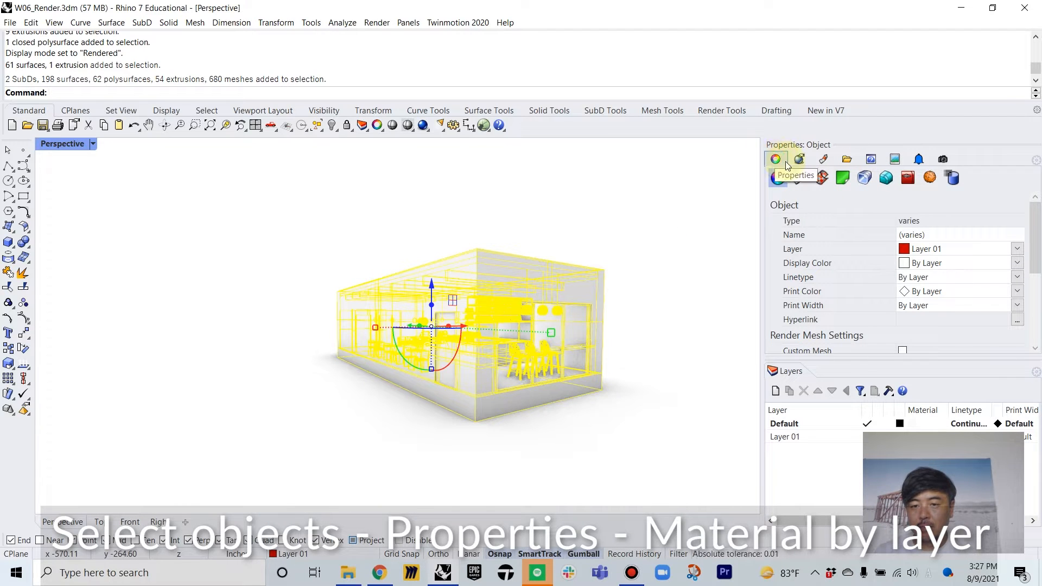
{"action": "left_click", "coordinate": [801, 179]}
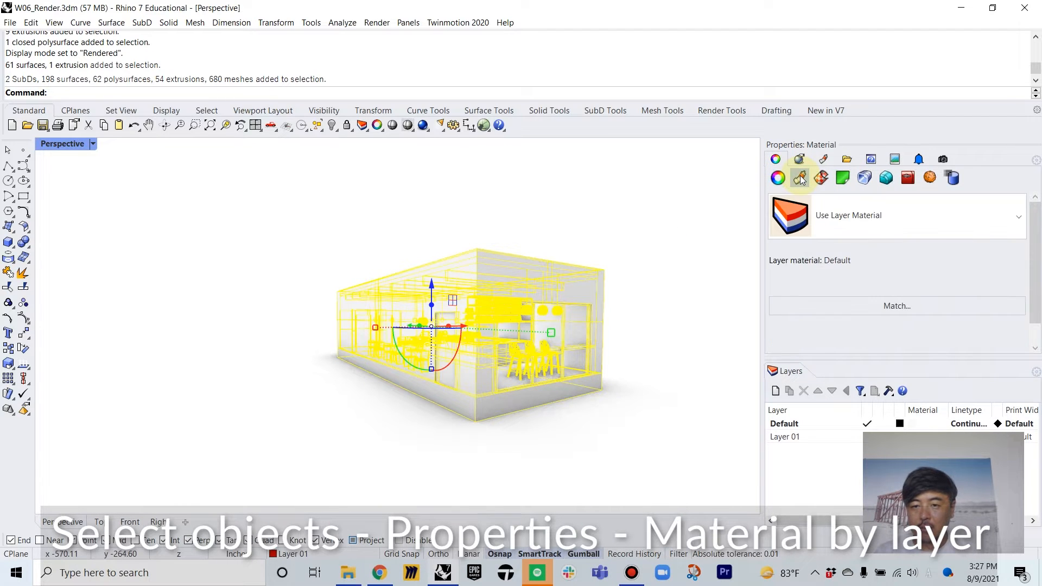
{"action": "left_click", "coordinate": [853, 219]}
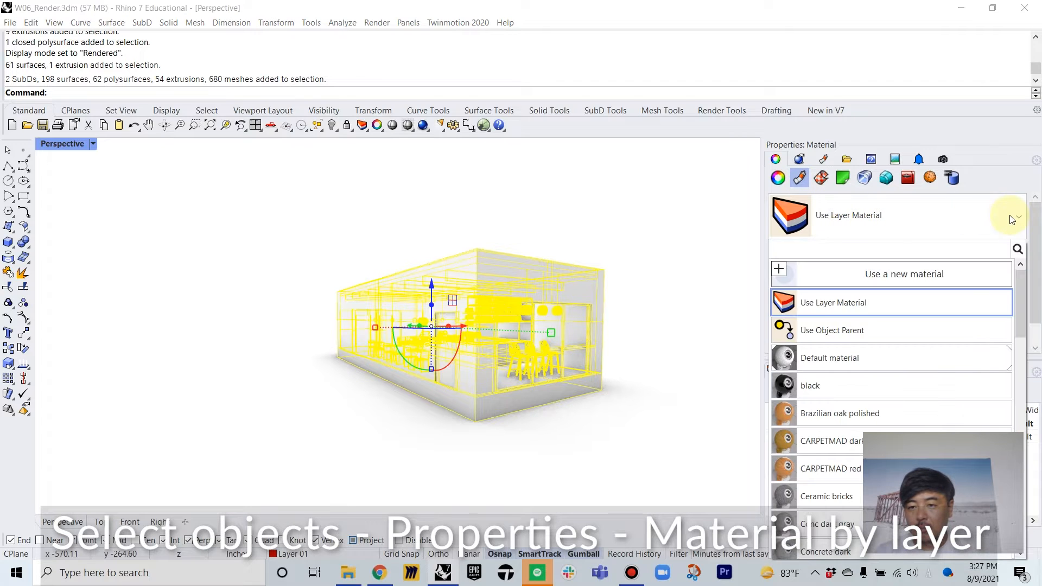
{"action": "left_click", "coordinate": [838, 306]}
{"action": "left_click", "coordinate": [623, 256]}
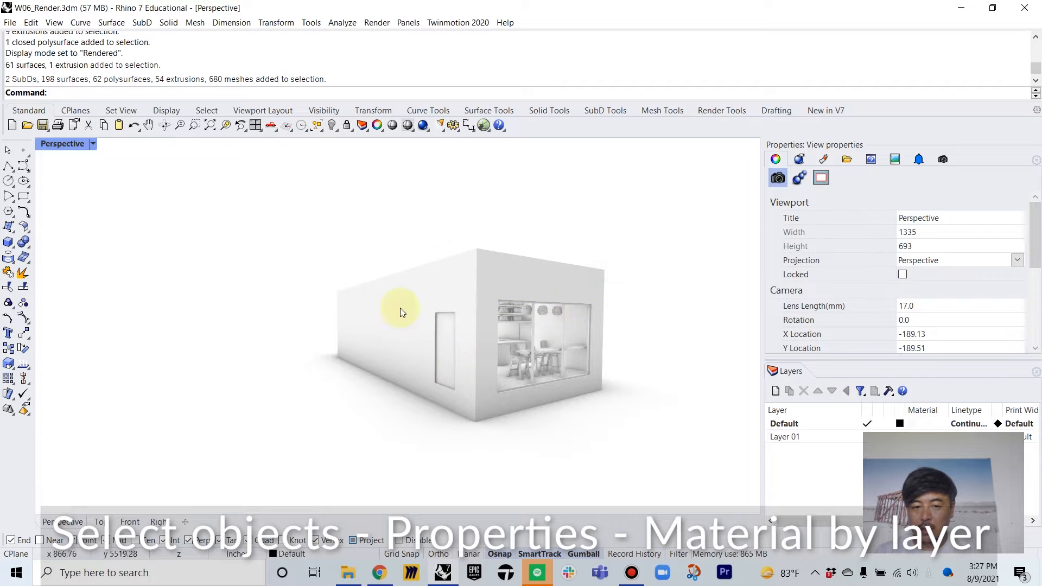
Step: Inspect the interior and check the material assignment of the pendant lamp nearest the front window
{"action": "scroll", "coordinate": [402, 313], "scroll_direction": "up", "scroll_amount": 3}
{"action": "right_click_drag", "start_coordinate": [535, 347], "coordinate": [591, 347]}
{"action": "scroll", "coordinate": [497, 361], "scroll_direction": "up", "scroll_amount": 6}
{"action": "mouse_move", "coordinate": [591, 347]}
{"action": "right_mouse_down"}
{"action": "mouse_move", "coordinate": [523, 323]}
{"action": "mouse_move", "coordinate": [583, 332]}
{"action": "right_mouse_up"}
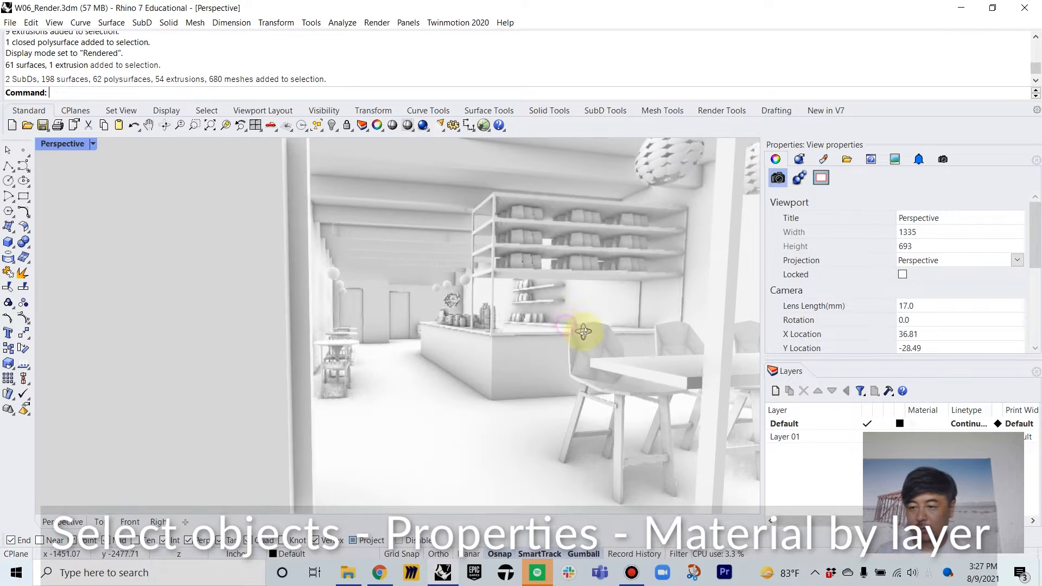
{"action": "scroll", "coordinate": [518, 312], "scroll_direction": "up", "scroll_amount": 4}
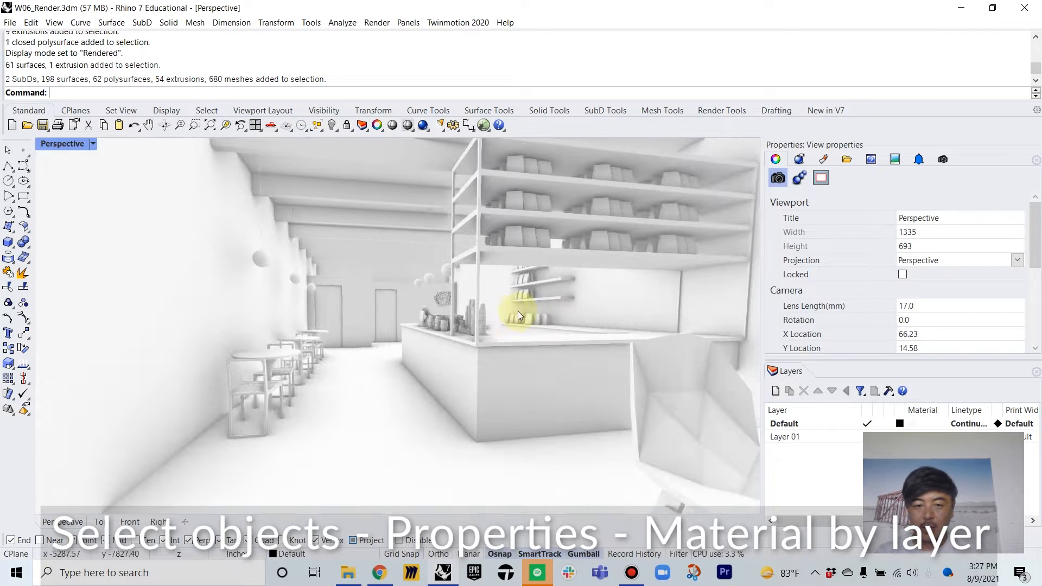
{"action": "scroll", "coordinate": [467, 311], "scroll_direction": "up", "scroll_amount": 3}
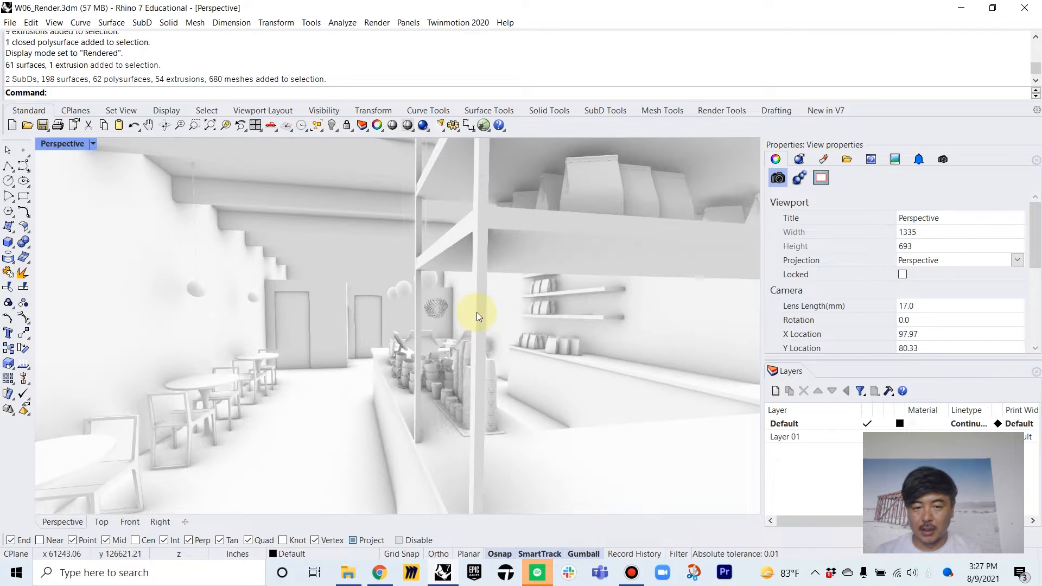
{"action": "scroll", "coordinate": [481, 307], "scroll_direction": "down", "scroll_amount": 5}
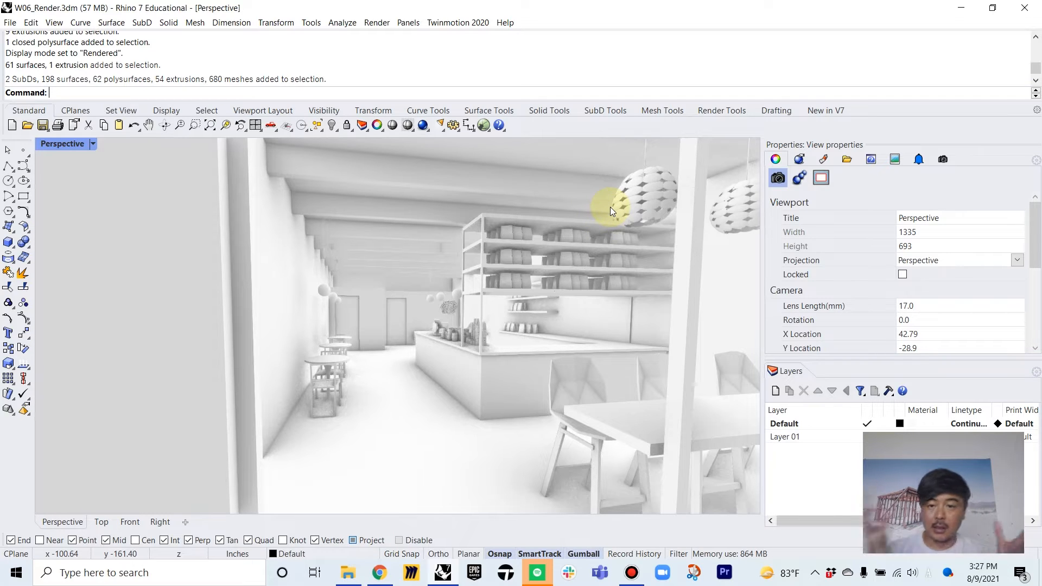
{"action": "left_click", "coordinate": [639, 201]}
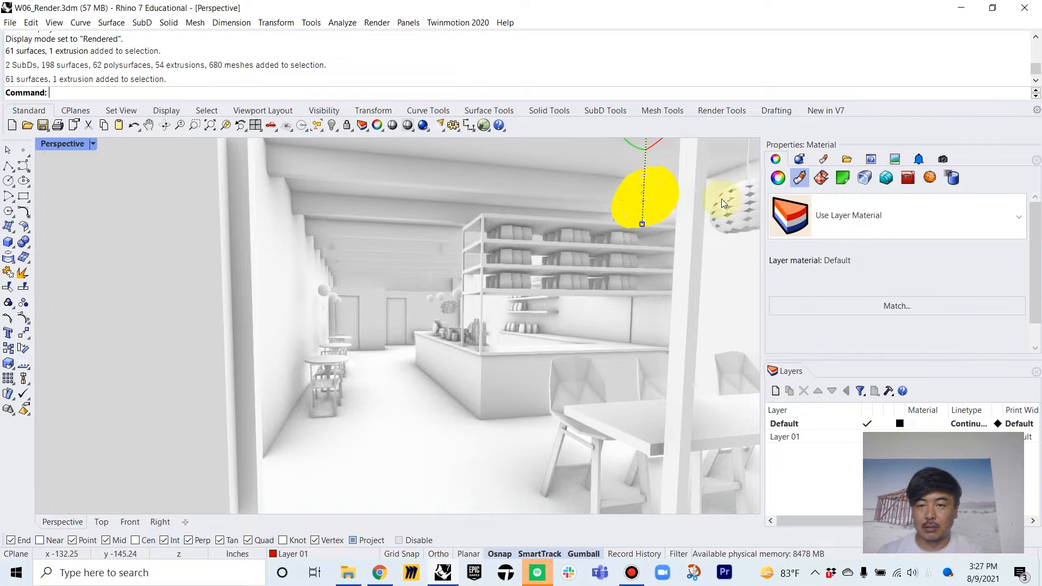
{"action": "left_click", "coordinate": [778, 178]}
{"action": "left_click", "coordinate": [800, 177]}
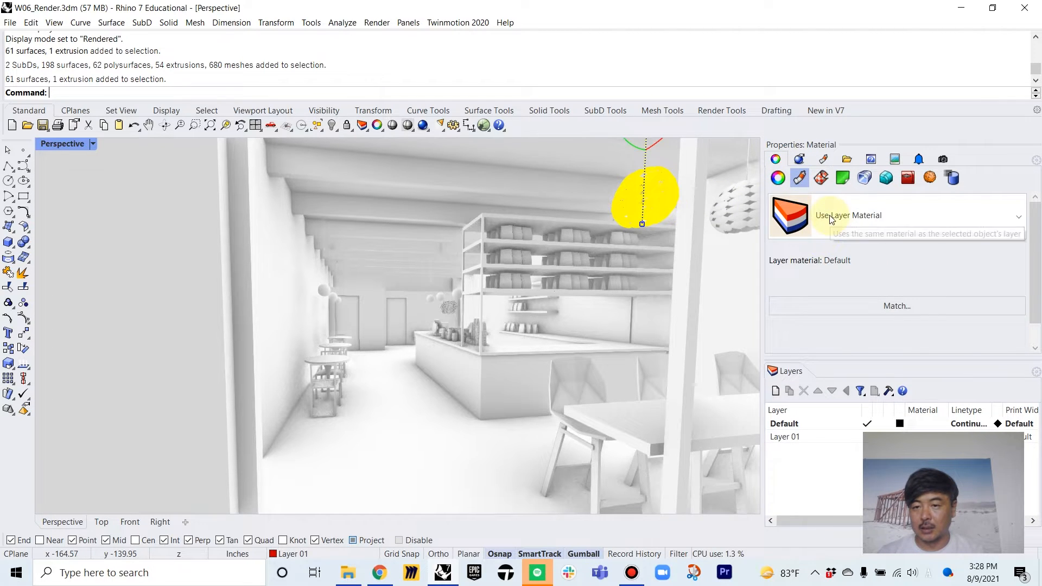
{"action": "right_click_drag", "start_coordinate": [548, 331], "coordinate": [543, 331]}
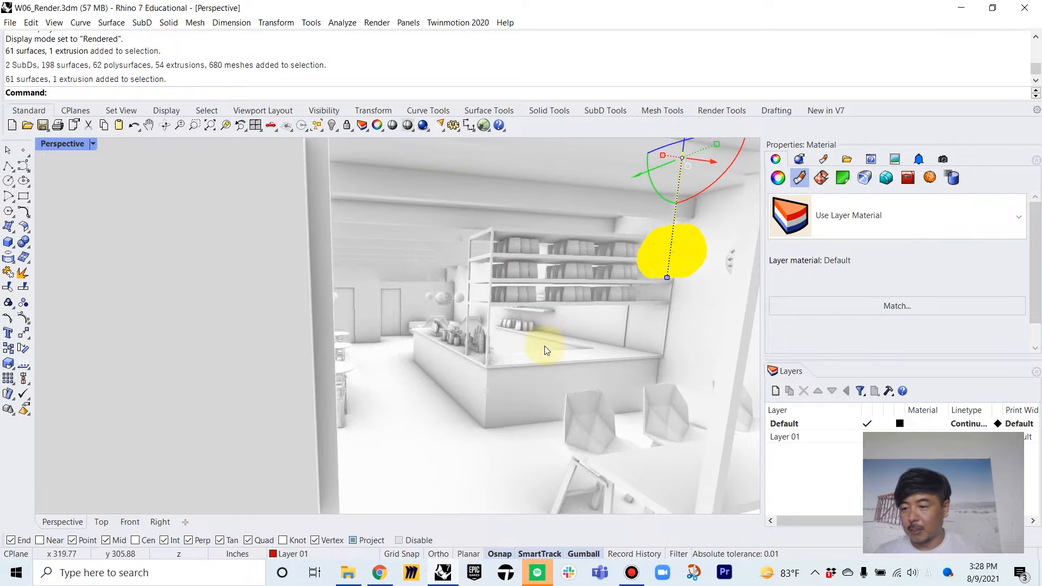
{"action": "key", "text": "Escape"}
Step: Select all objects of the building and set their display color to By Layer
{"action": "scroll", "coordinate": [565, 314], "scroll_direction": "down", "scroll_amount": 10}
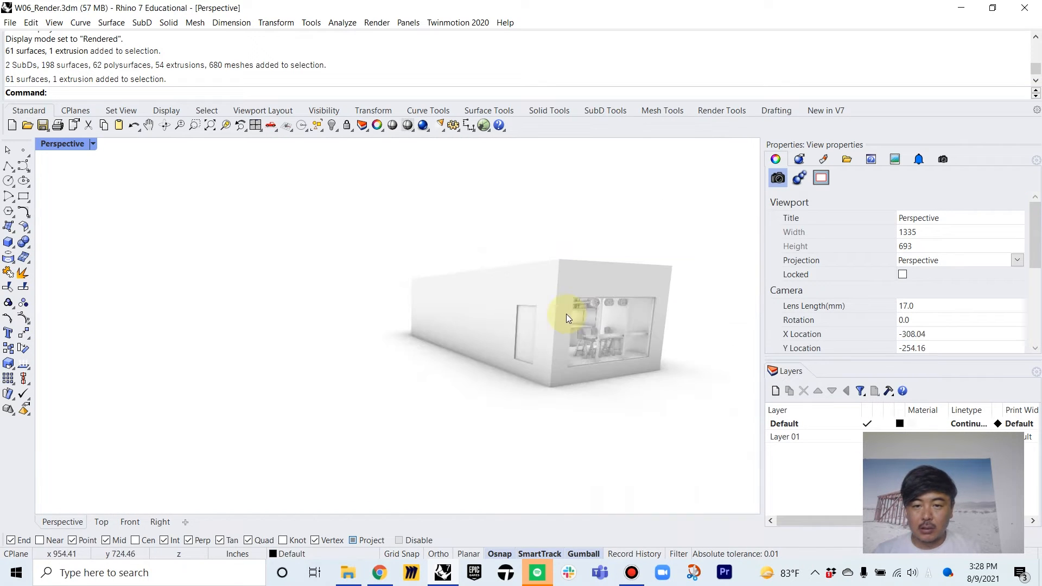
{"action": "left_click_drag", "start_coordinate": [698, 251], "coordinate": [326, 408]}
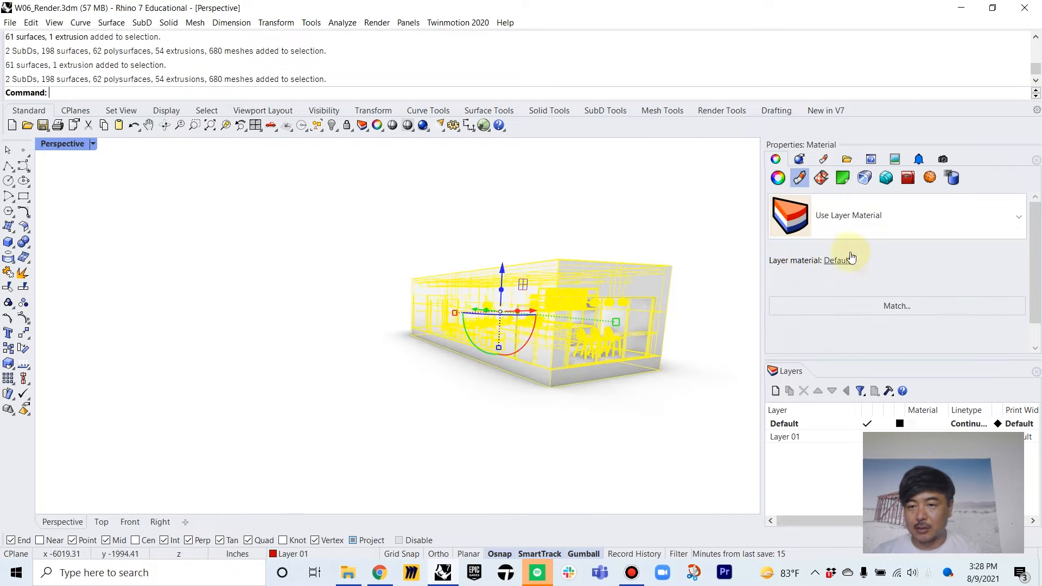
{"action": "left_click", "coordinate": [778, 179]}
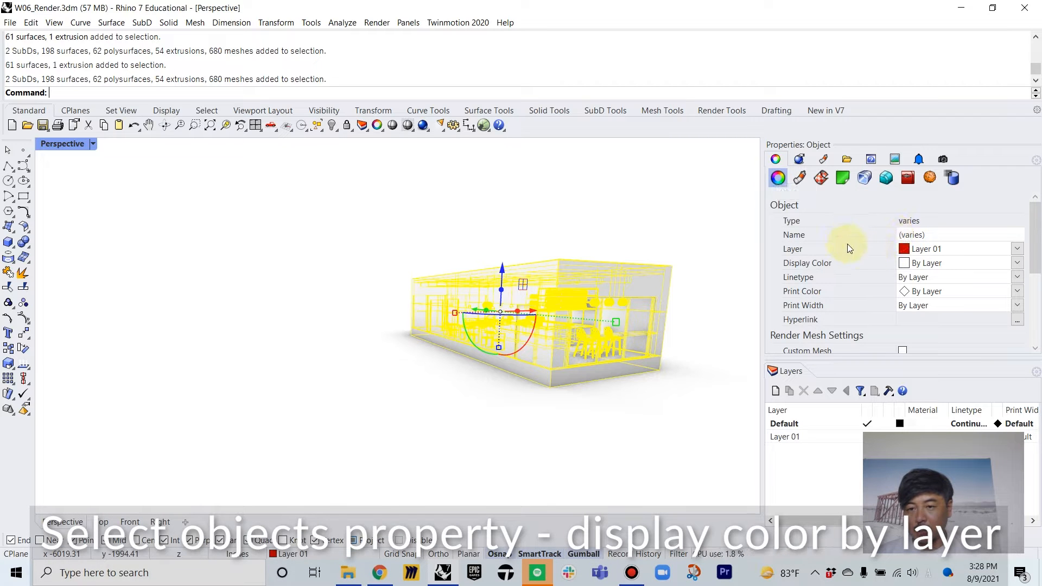
{"action": "left_click", "coordinate": [954, 267]}
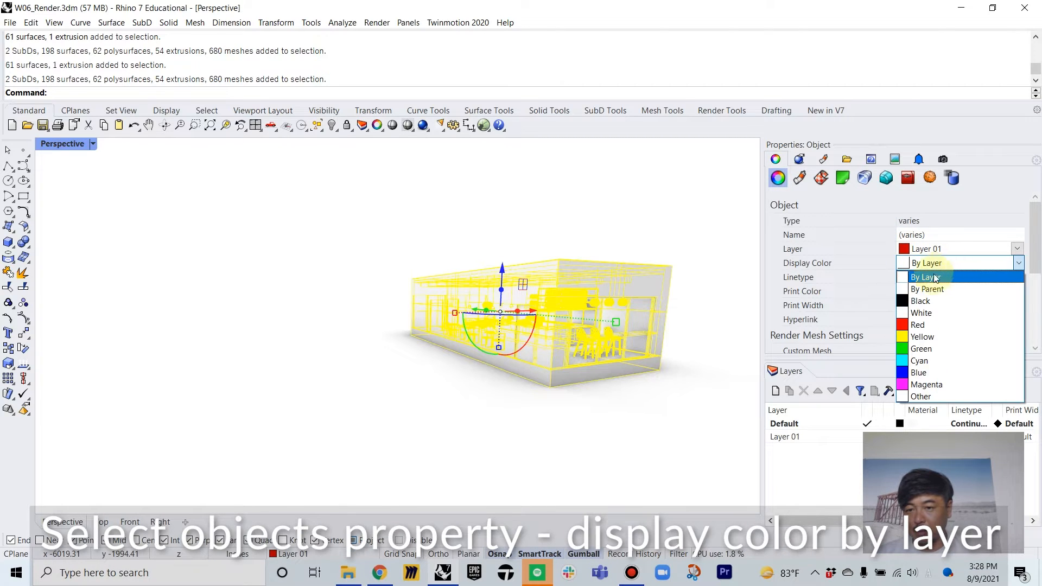
{"action": "left_click", "coordinate": [936, 278]}
{"action": "left_click", "coordinate": [712, 226]}
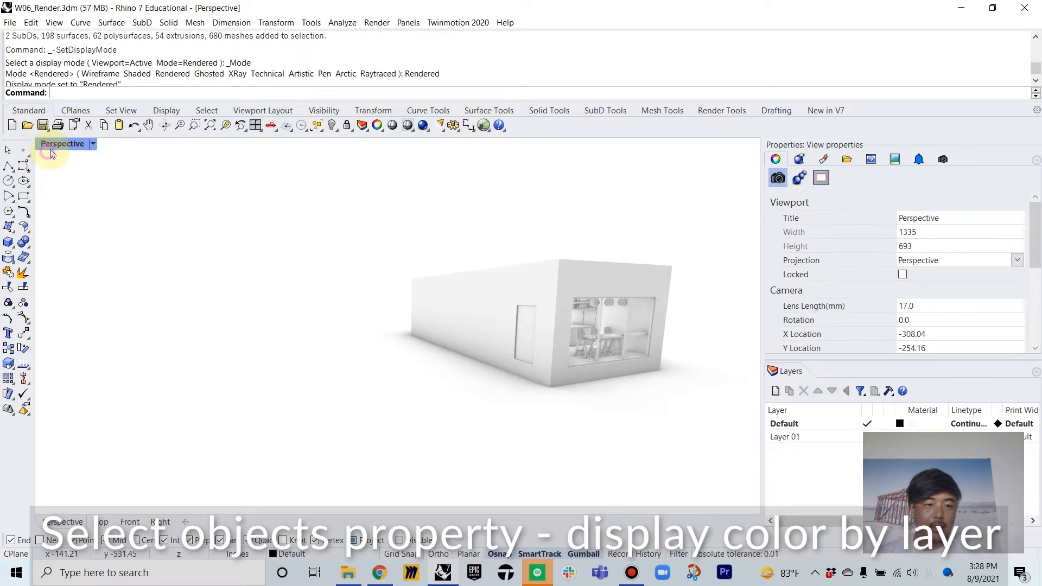
Step: Switch the Perspective viewport to Shaded display mode and view the building's front
{"action": "left_click", "coordinate": [61, 144]}
{"action": "left_click", "coordinate": [126, 170]}
{"action": "right_click_drag", "start_coordinate": [367, 210], "coordinate": [576, 159]}
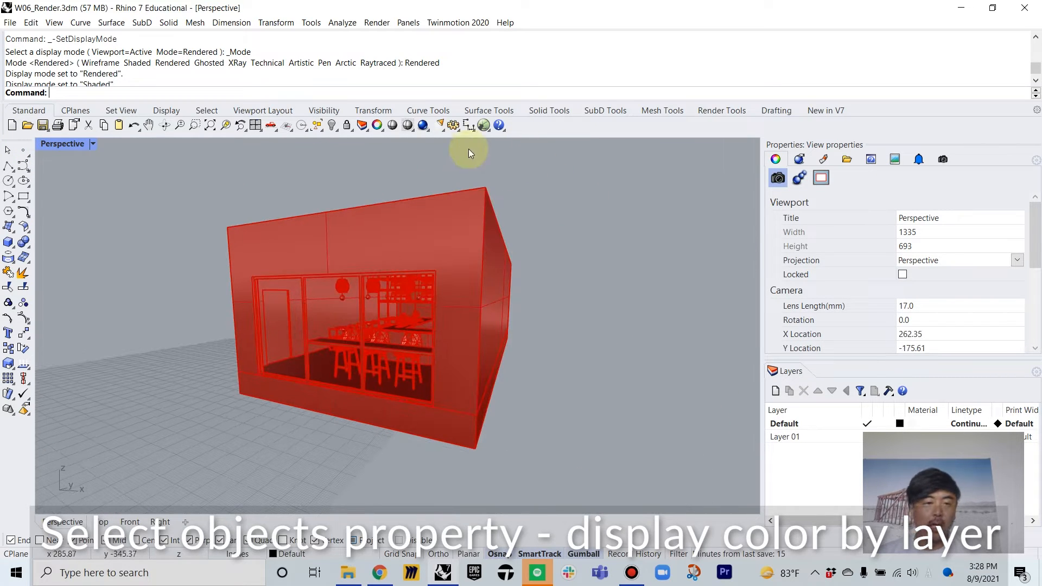
Step: Import the Rh_TM_Material_Template model from the Rhino Files folder inside ACCD on Dropbox
{"action": "left_click", "coordinate": [12, 23]}
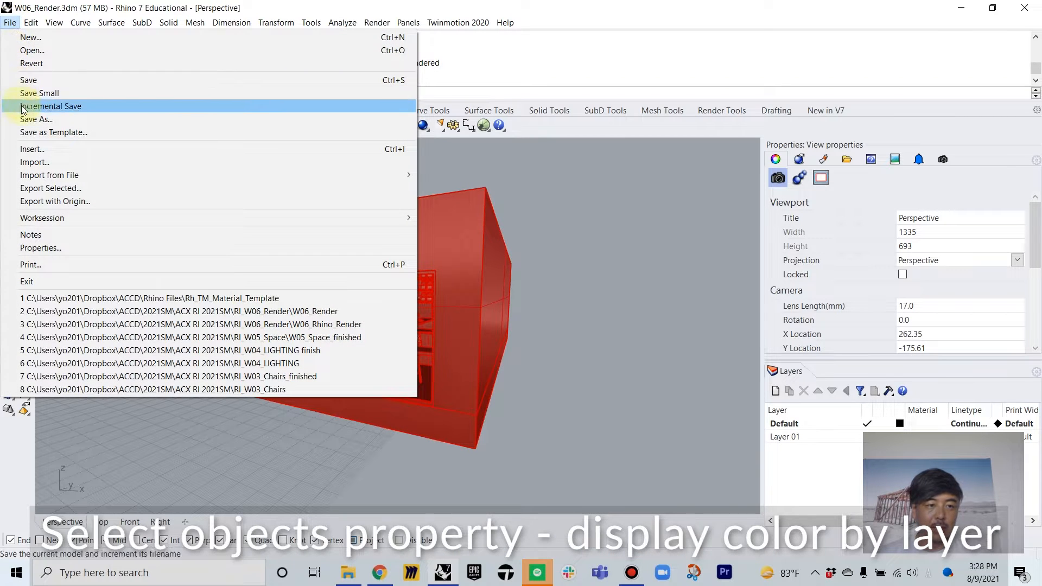
{"action": "left_click", "coordinate": [33, 161]}
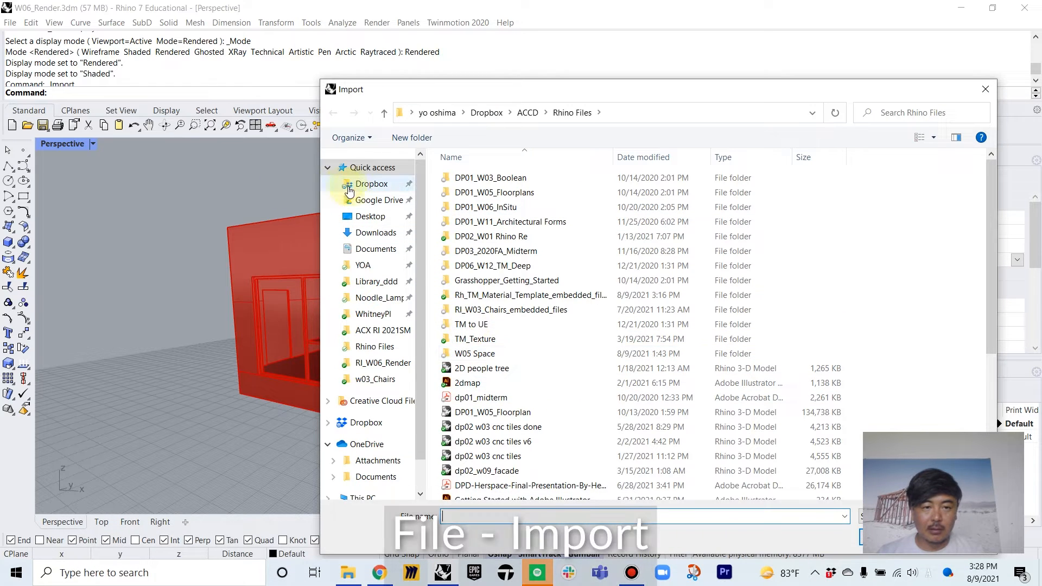
{"action": "left_click", "coordinate": [371, 184]}
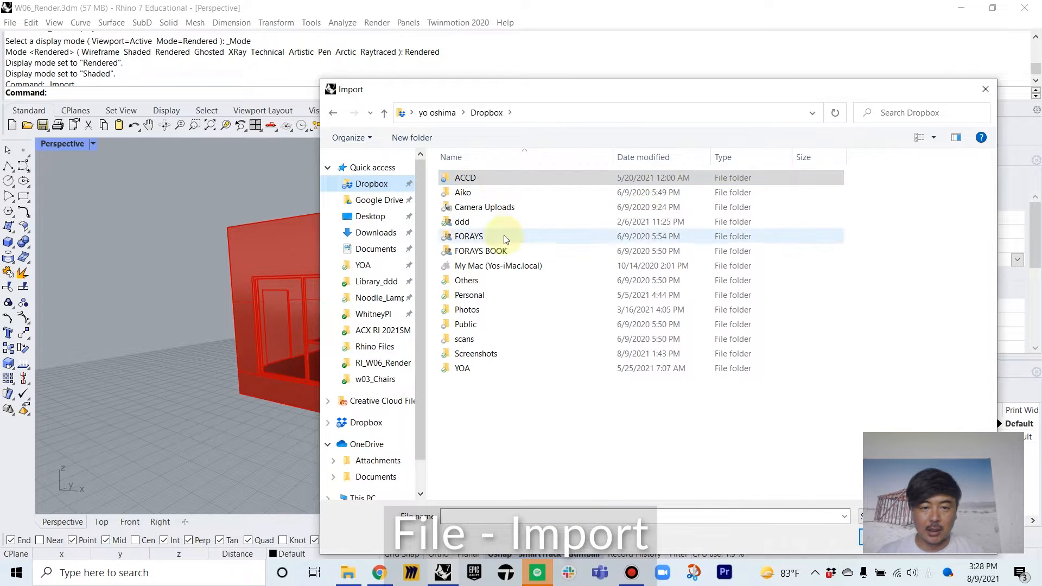
{"action": "left_click", "coordinate": [499, 178]}
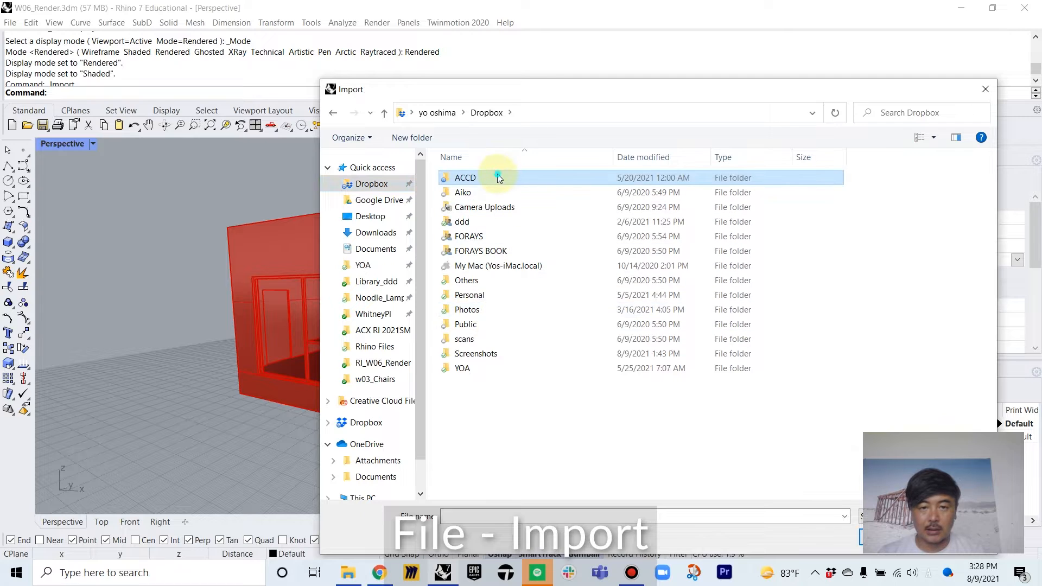
{"action": "double_click", "coordinate": [499, 177]}
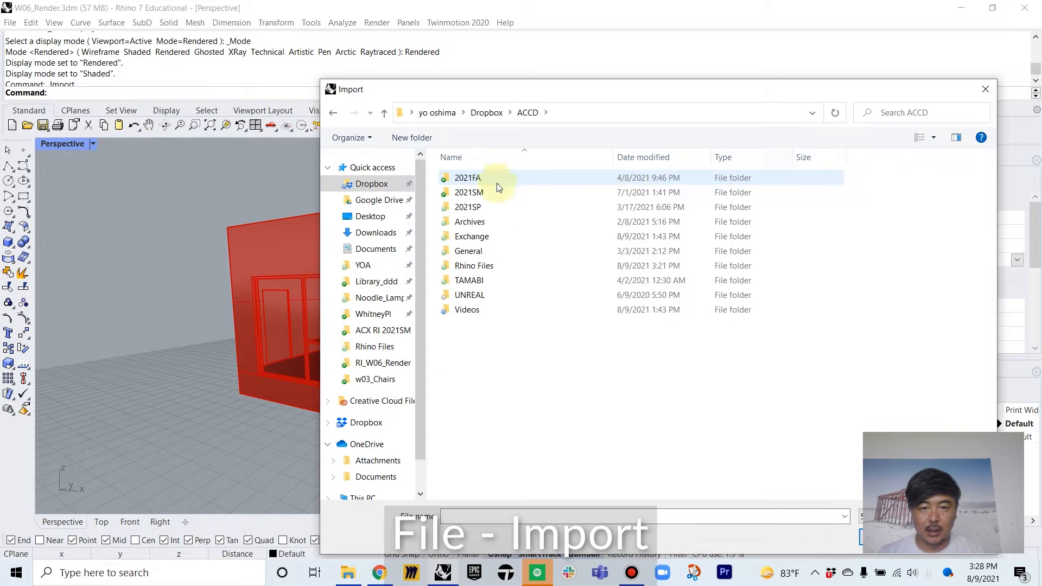
{"action": "double_click", "coordinate": [494, 266]}
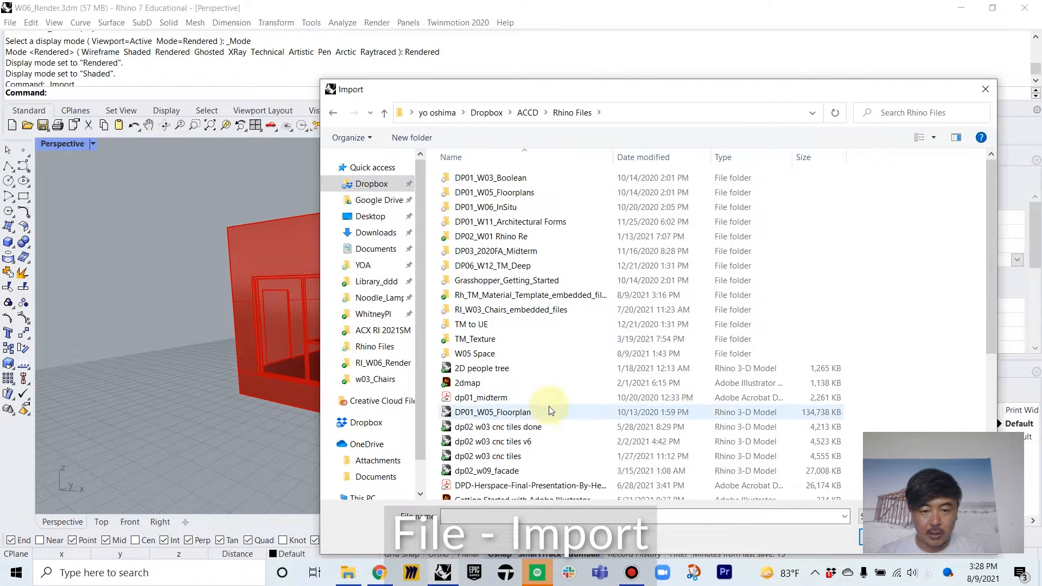
{"action": "scroll", "coordinate": [556, 410], "scroll_direction": "down", "scroll_amount": 2}
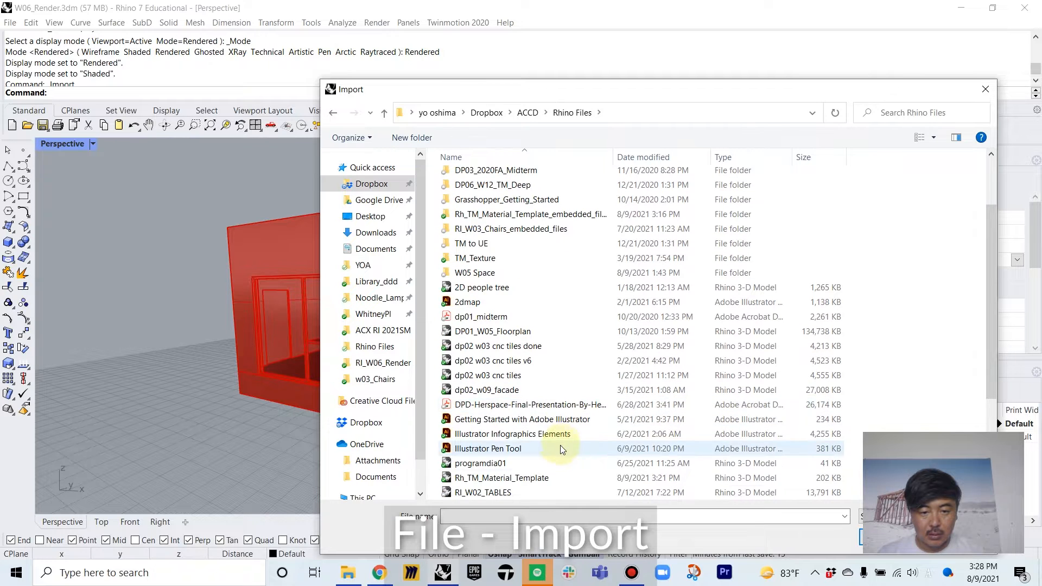
{"action": "left_click", "coordinate": [561, 478]}
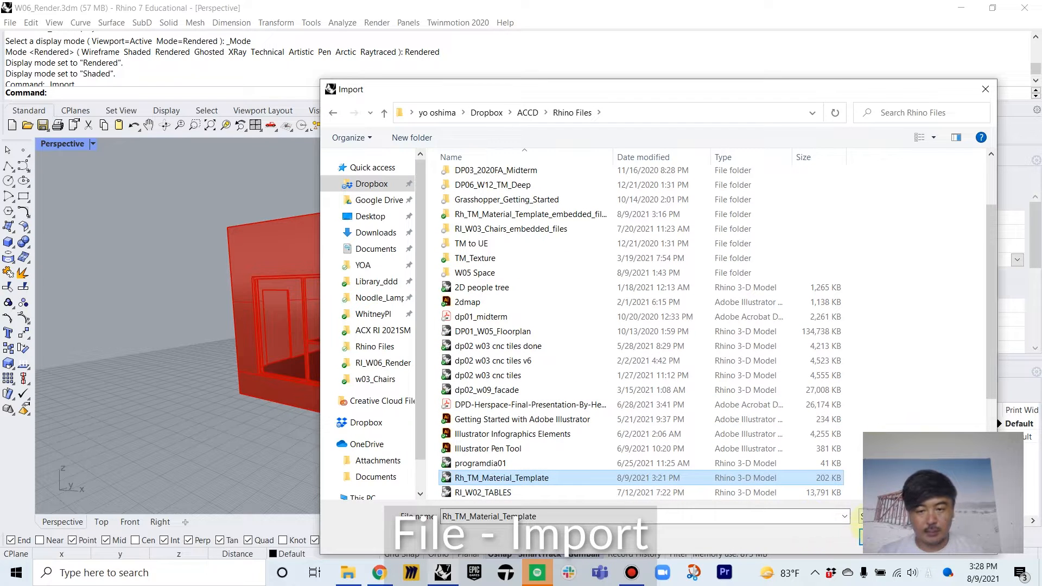
{"action": "left_click", "coordinate": [863, 536]}
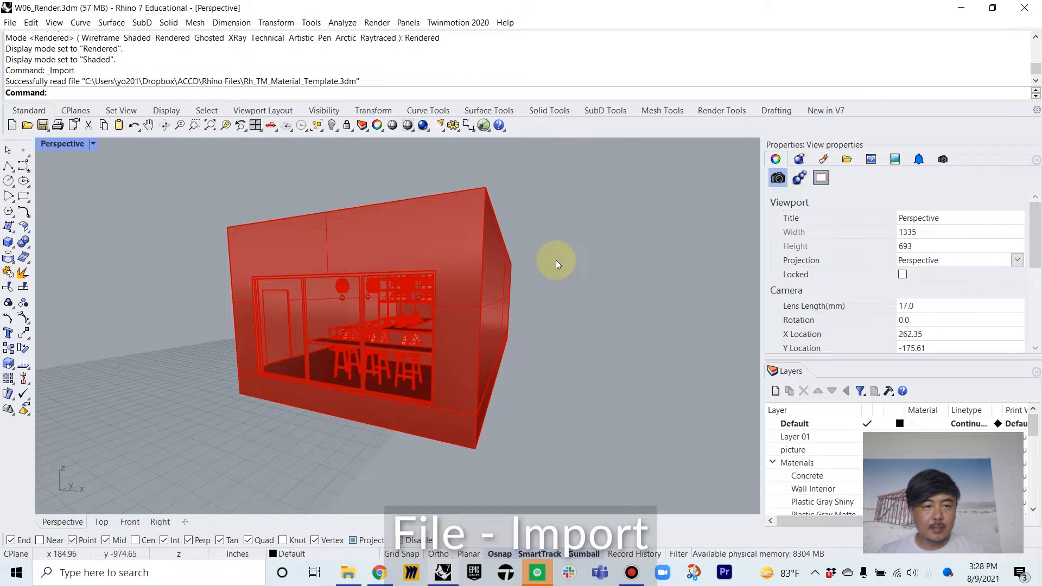
Step: Enlarge the layer list area and collapse the imported Materials layer group
{"action": "right_click_drag", "start_coordinate": [563, 282], "coordinate": [849, 366]}
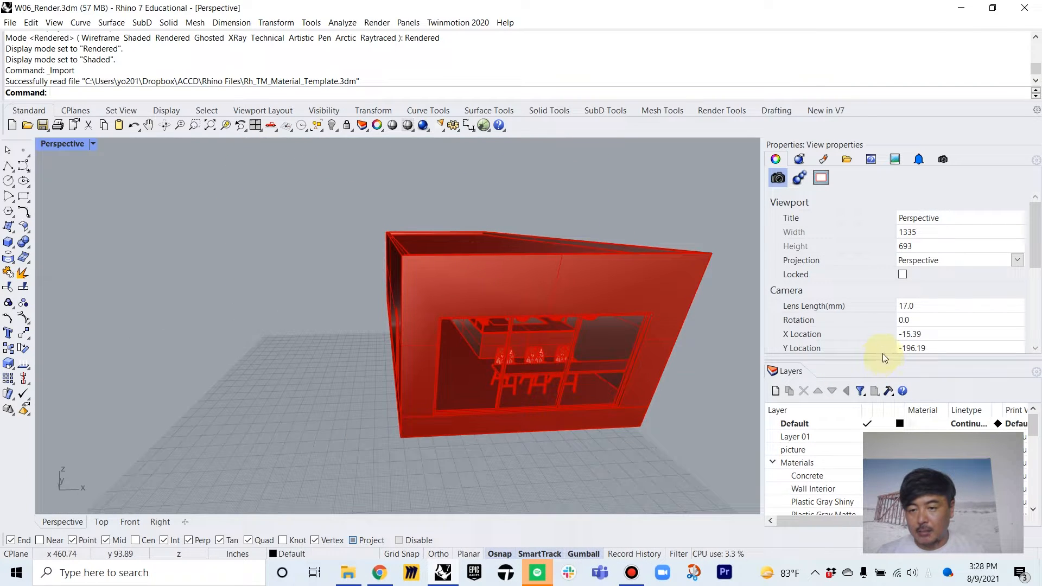
{"action": "left_click_drag", "start_coordinate": [882, 354], "coordinate": [882, 201]}
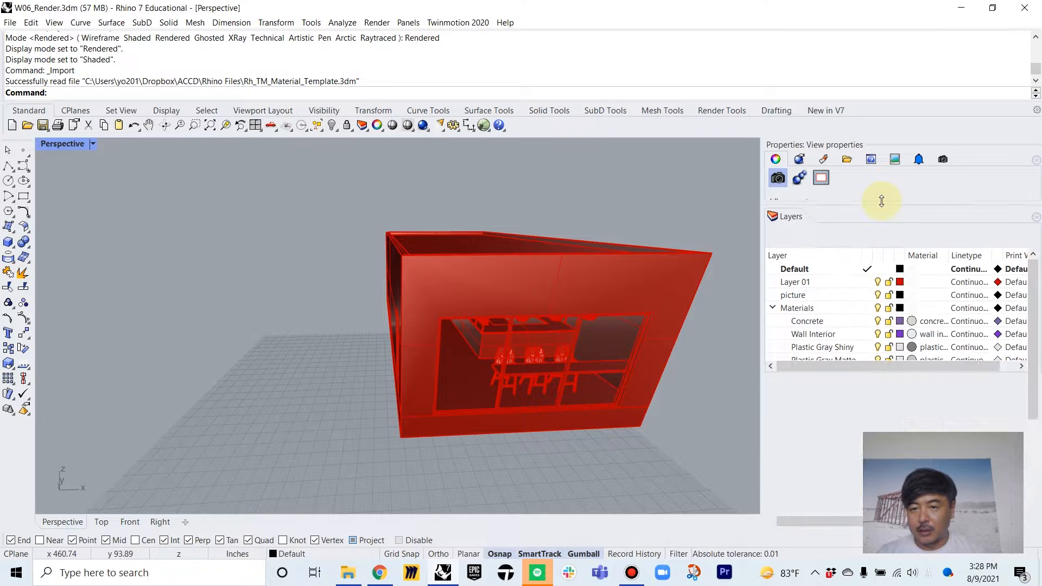
{"action": "left_click", "coordinate": [773, 308]}
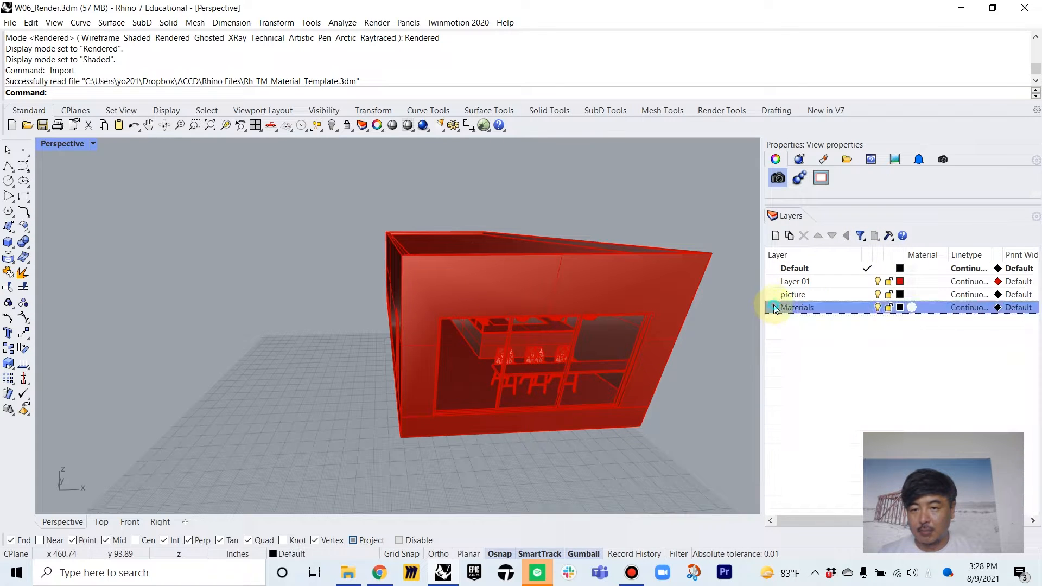
Step: Expand the Materials layer group and go through its sublayers from Concrete to Plastic White Shiny
{"action": "left_click", "coordinate": [772, 307]}
{"action": "scroll", "coordinate": [923, 348], "scroll_direction": "down", "scroll_amount": 1}
{"action": "scroll", "coordinate": [923, 348], "scroll_direction": "up", "scroll_amount": 2}
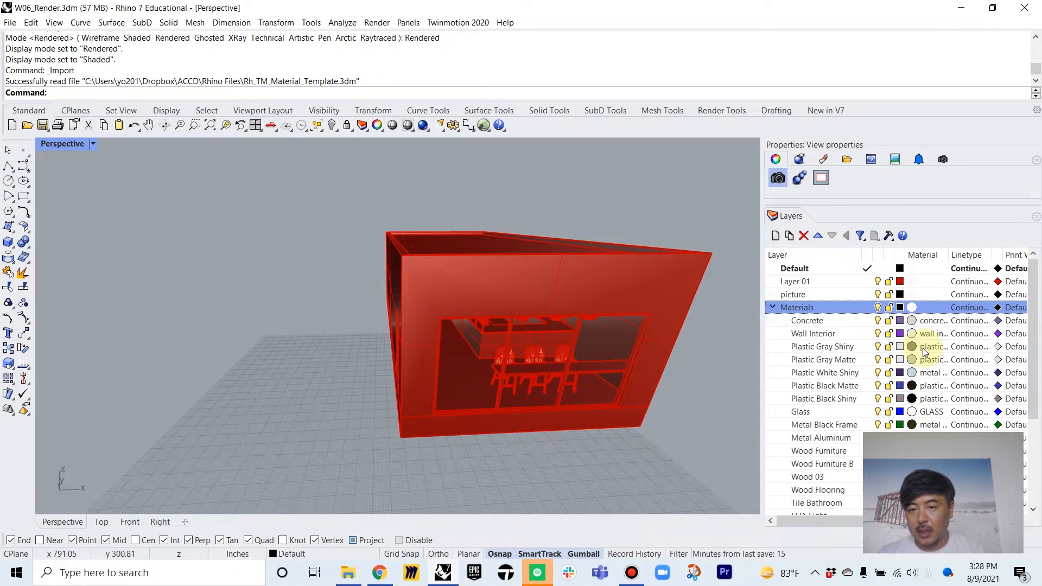
{"action": "left_click", "coordinate": [850, 320]}
{"action": "left_click", "coordinate": [843, 333]}
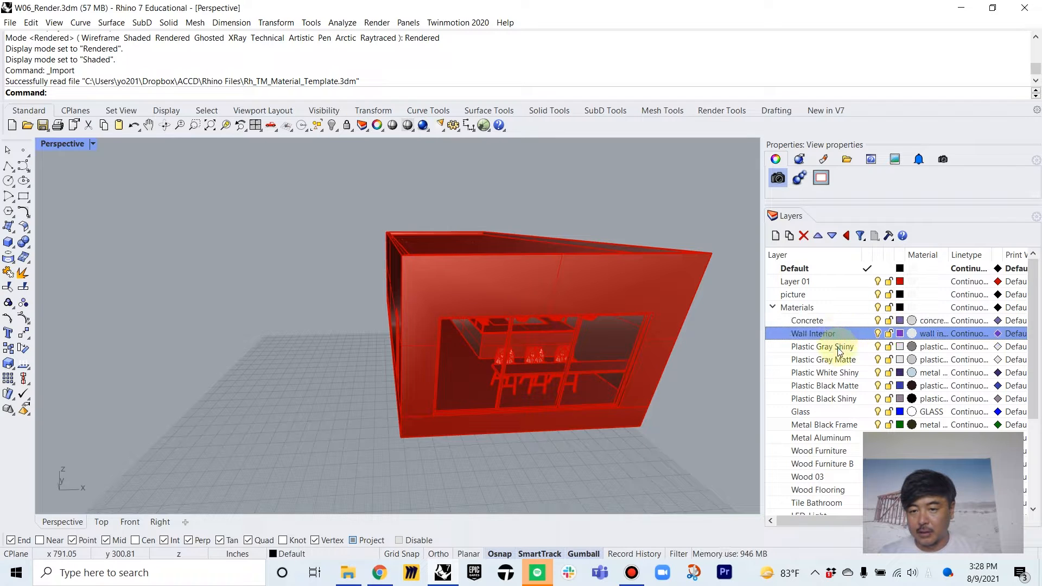
{"action": "left_click", "coordinate": [838, 346]}
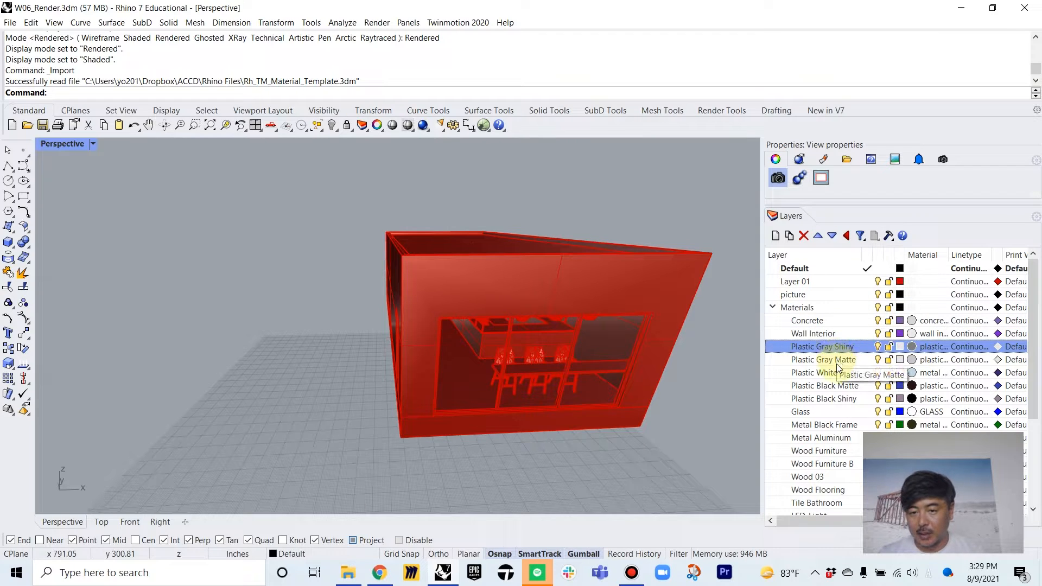
{"action": "left_click", "coordinate": [837, 363]}
{"action": "left_click", "coordinate": [836, 373]}
Step: Set the Concrete layer's display color to a brown with RGB values 170, 120, 92
{"action": "left_click", "coordinate": [823, 324]}
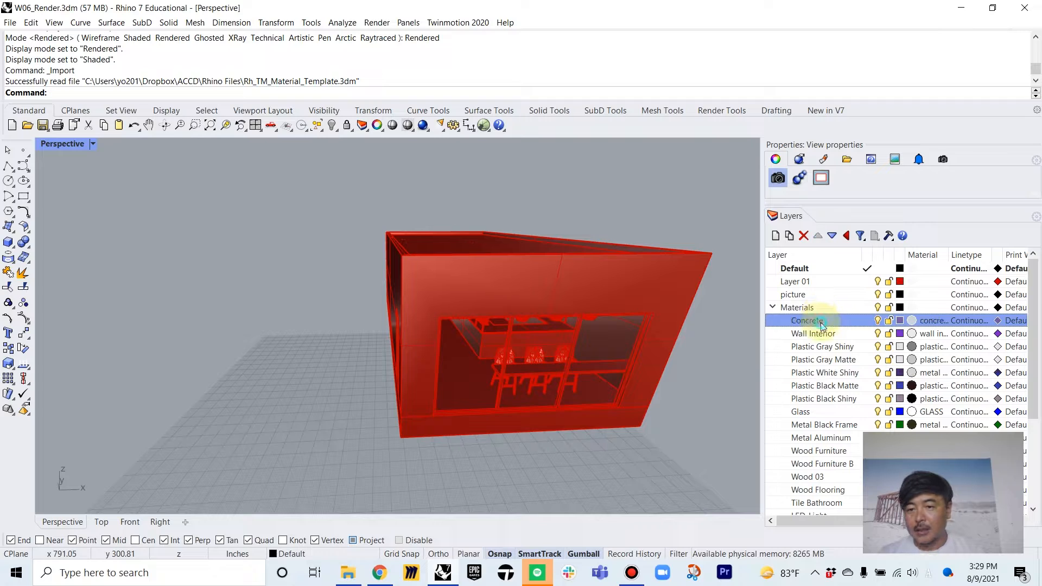
{"action": "left_click", "coordinate": [902, 321]}
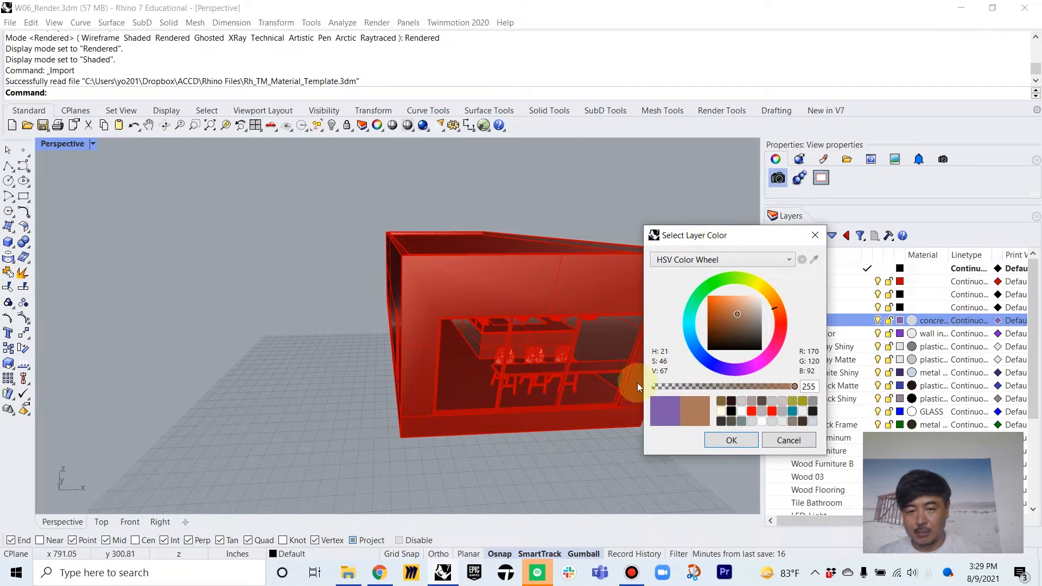
{"action": "left_click", "coordinate": [737, 439]}
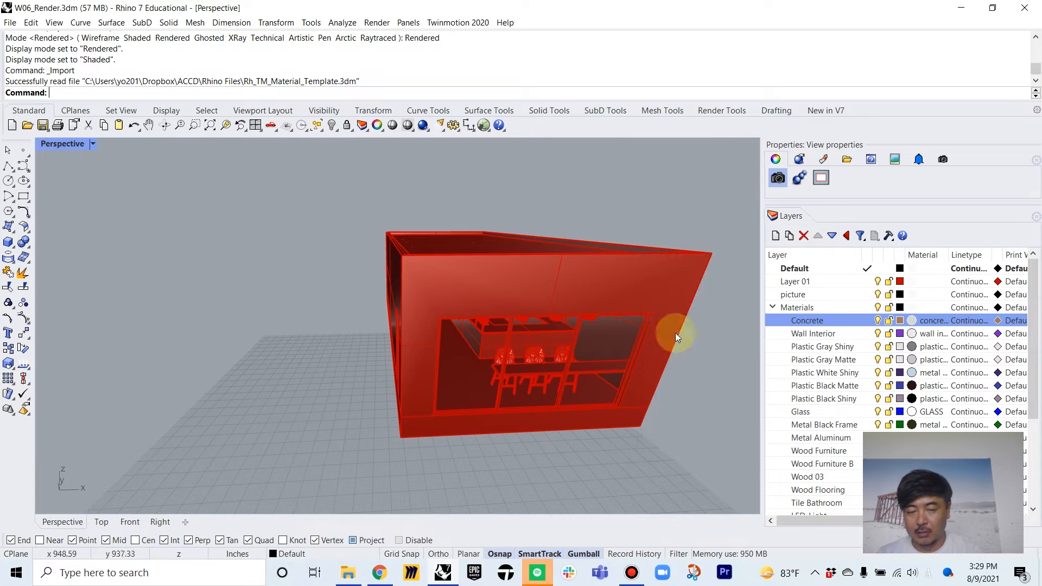
Step: Examine the render material assigned to the Concrete layer, including its type and color settings
{"action": "right_click_drag", "start_coordinate": [675, 334], "coordinate": [625, 312]}
{"action": "scroll", "coordinate": [549, 294], "scroll_direction": "up", "scroll_amount": 5}
{"action": "right_click_drag", "start_coordinate": [549, 294], "coordinate": [672, 311], "text": "shift"}
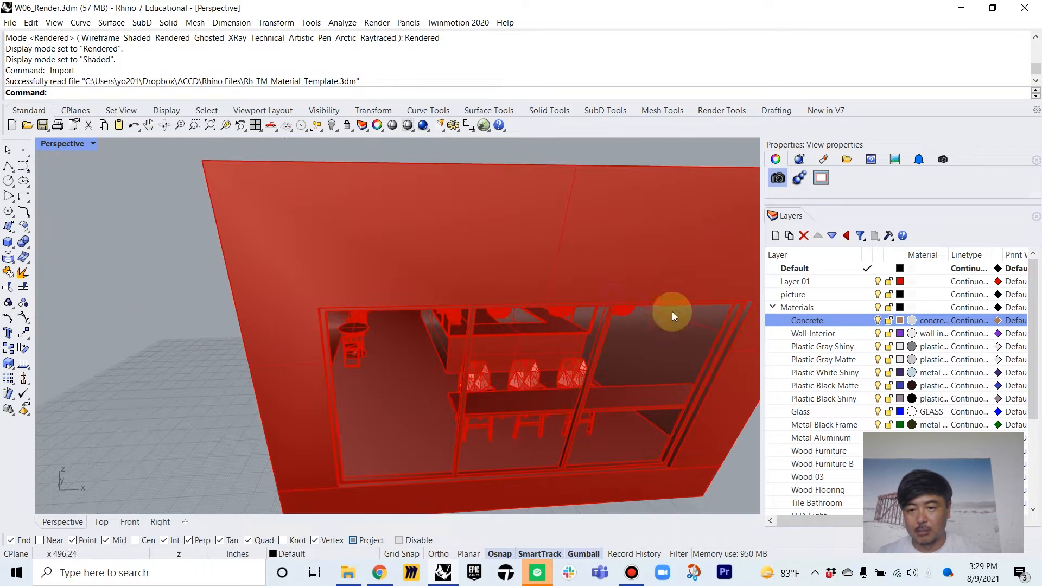
{"action": "left_click", "coordinate": [914, 322]}
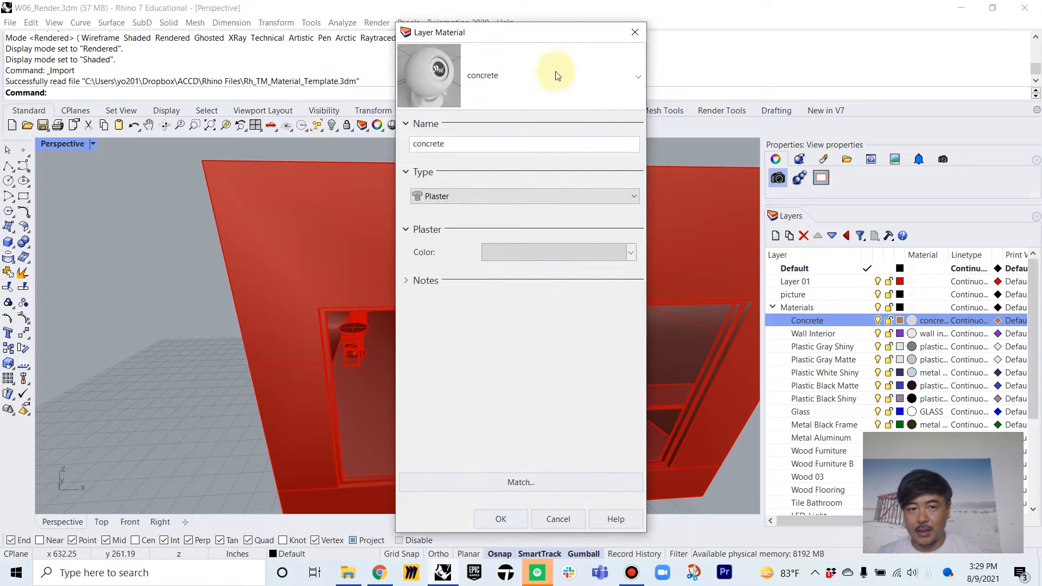
{"action": "left_click_drag", "start_coordinate": [465, 26], "coordinate": [596, 31]}
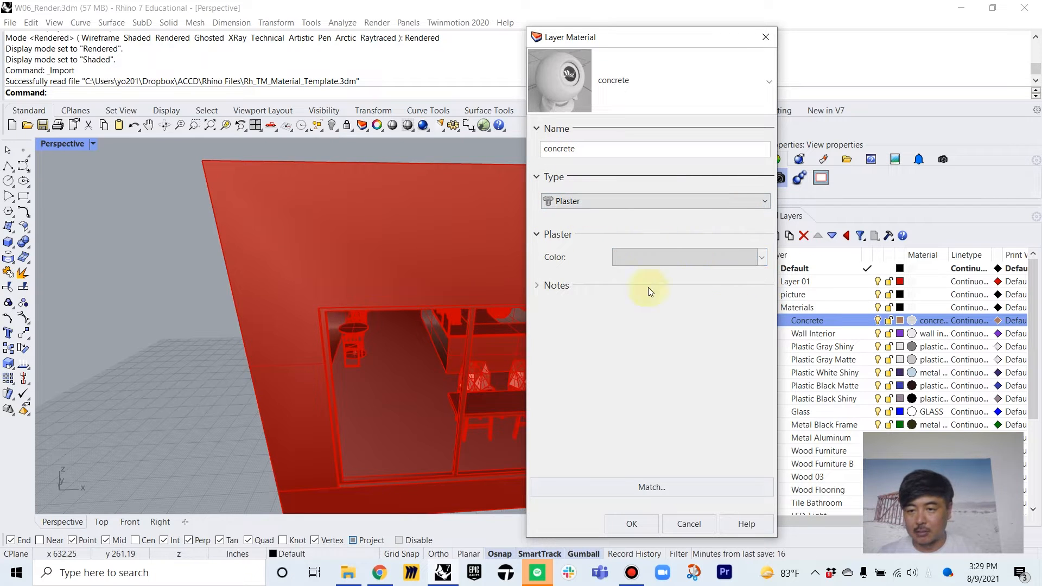
{"action": "left_click", "coordinate": [635, 523]}
{"action": "right_click", "coordinate": [771, 348]}
{"action": "right_click_drag", "start_coordinate": [707, 333], "coordinate": [700, 303]}
{"action": "scroll", "coordinate": [699, 299], "scroll_direction": "up", "scroll_amount": 5}
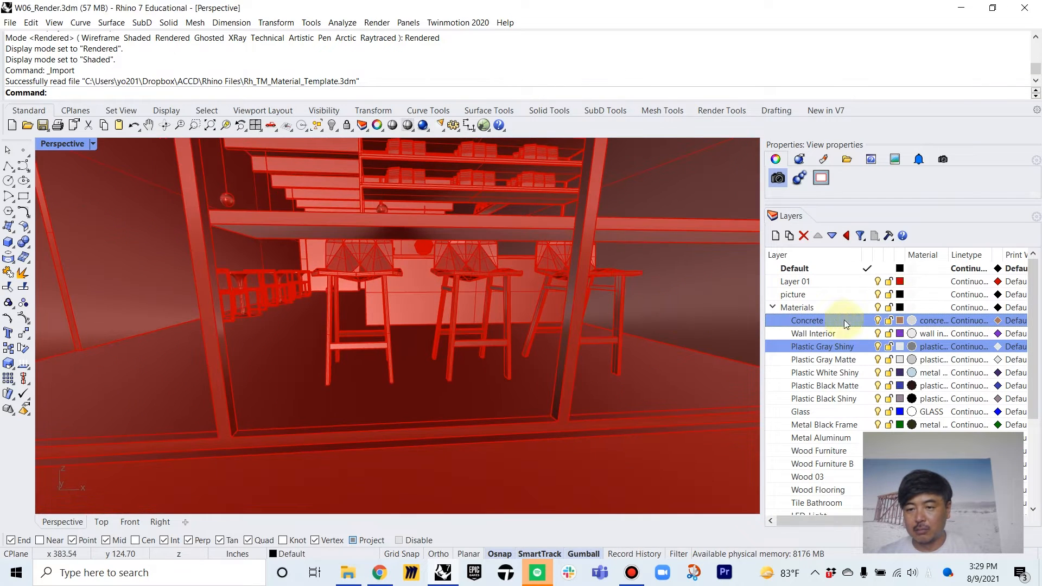
{"action": "left_click", "coordinate": [927, 323]}
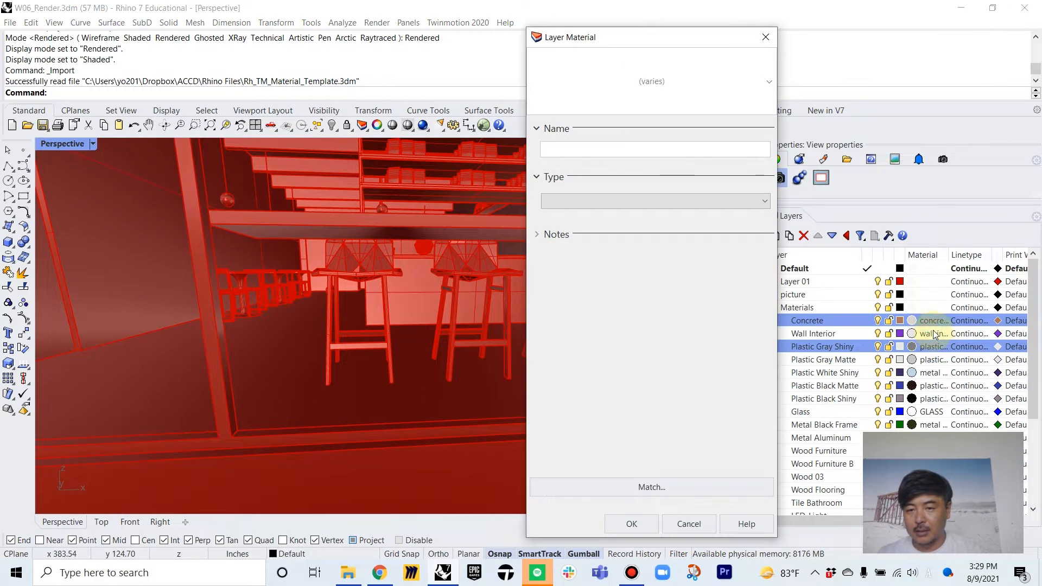
{"action": "left_click", "coordinate": [689, 524]}
Step: Pick the floor slab to check its extent and look over the counter, shelves and ceiling beams inside the café
{"action": "right_click_drag", "start_coordinate": [584, 282], "coordinate": [557, 371]}
{"action": "scroll", "coordinate": [448, 342], "scroll_direction": "up", "scroll_amount": 4}
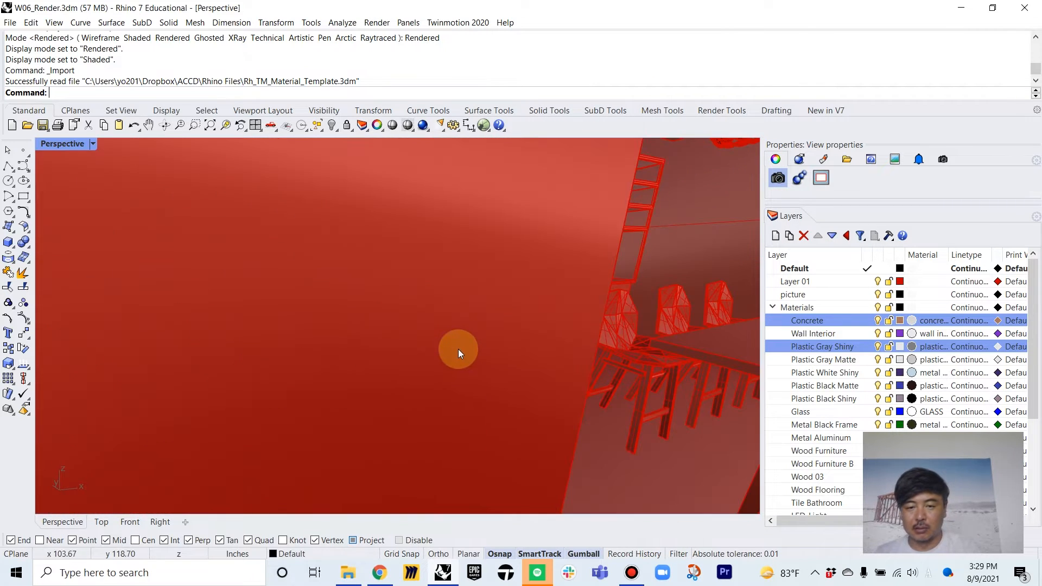
{"action": "right_click_drag", "start_coordinate": [459, 350], "coordinate": [396, 413]}
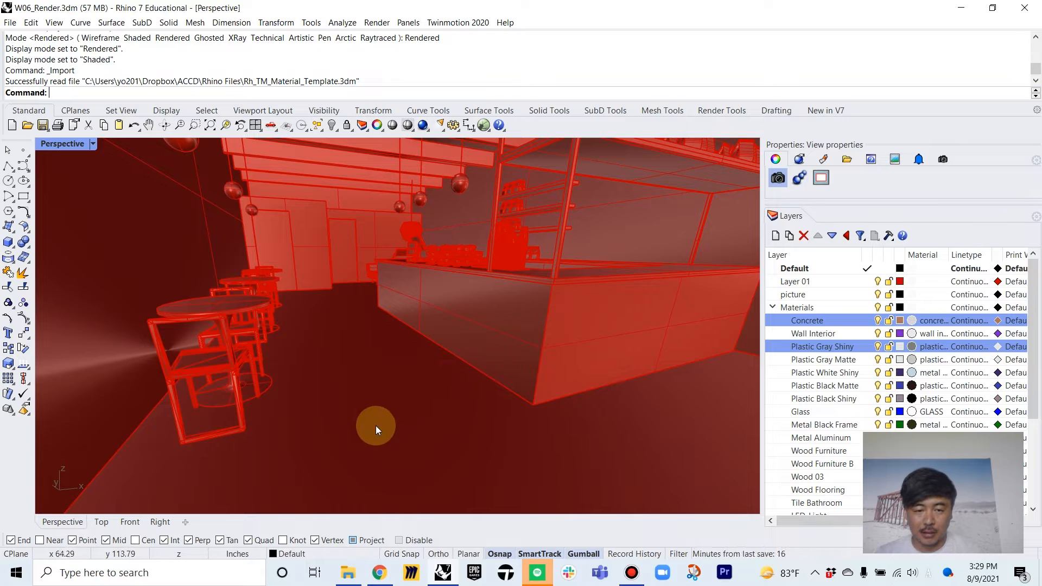
{"action": "left_click", "coordinate": [379, 423]}
{"action": "scroll", "coordinate": [387, 416], "scroll_direction": "down", "scroll_amount": 6}
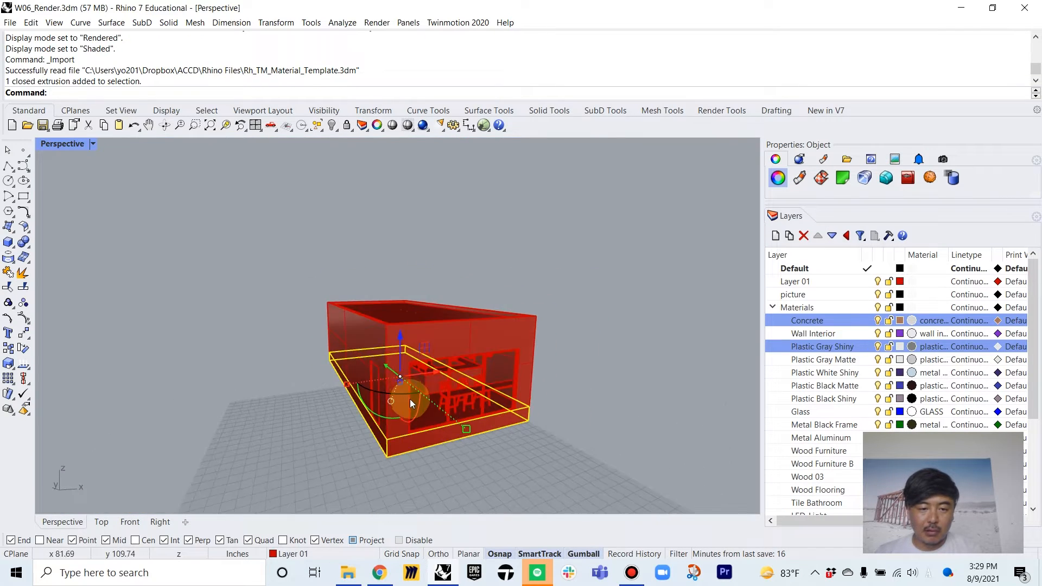
{"action": "scroll", "coordinate": [410, 399], "scroll_direction": "up", "scroll_amount": 8}
{"action": "right_click_drag", "start_coordinate": [442, 360], "coordinate": [482, 302]}
{"action": "scroll", "coordinate": [482, 302], "scroll_direction": "down", "scroll_amount": 3}
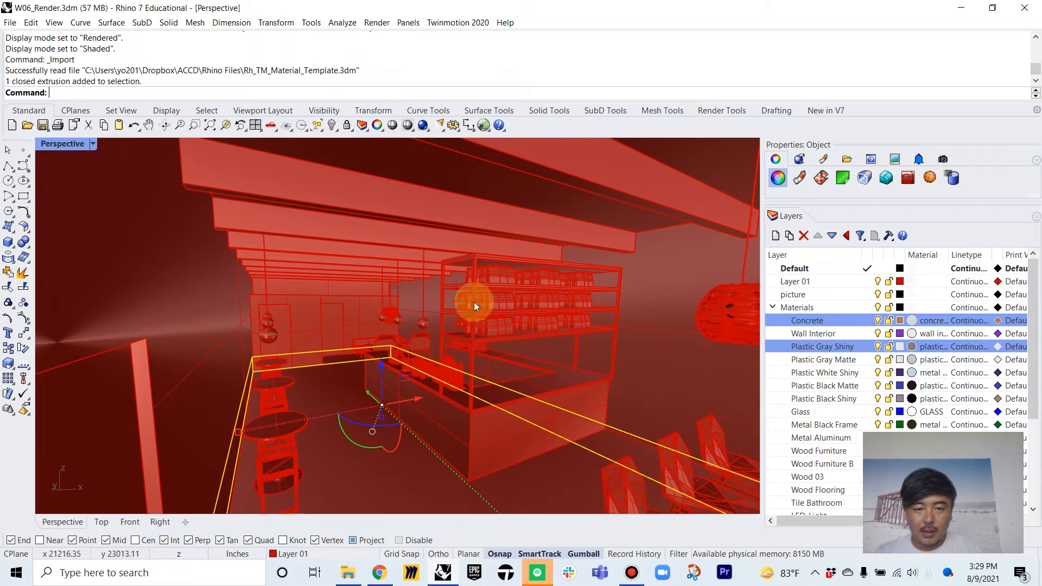
{"action": "right_click_drag", "start_coordinate": [262, 292], "coordinate": [253, 274]}
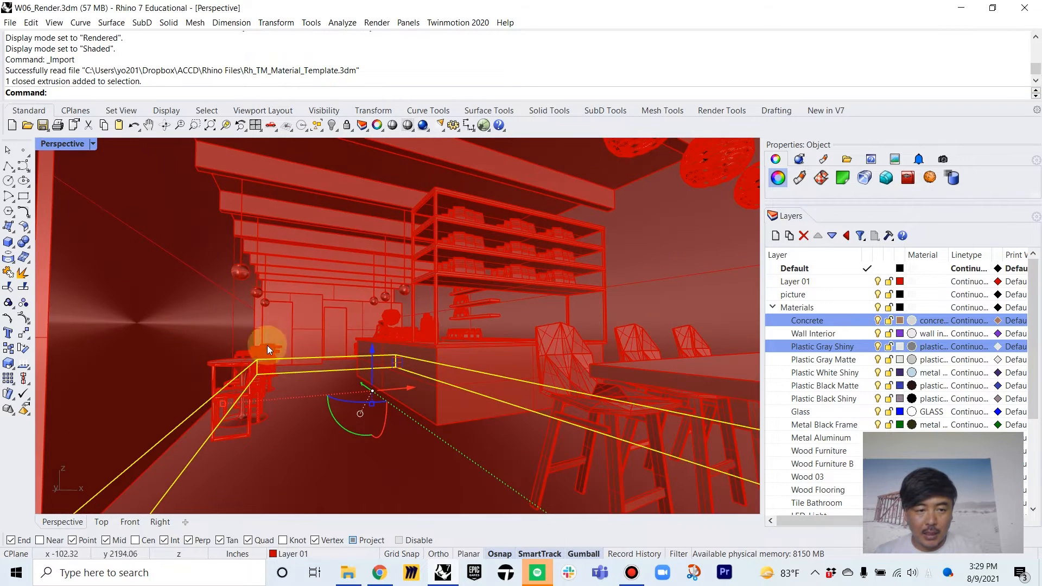
Step: Select the row of chairs along the side wall and change their layer to Plastic Gray Matte
{"action": "left_click", "coordinate": [246, 395]}
{"action": "right_click_drag", "start_coordinate": [246, 395], "coordinate": [211, 396]}
{"action": "left_click", "coordinate": [201, 441], "text": "shift"}
{"action": "left_click", "coordinate": [259, 383], "text": "shift"}
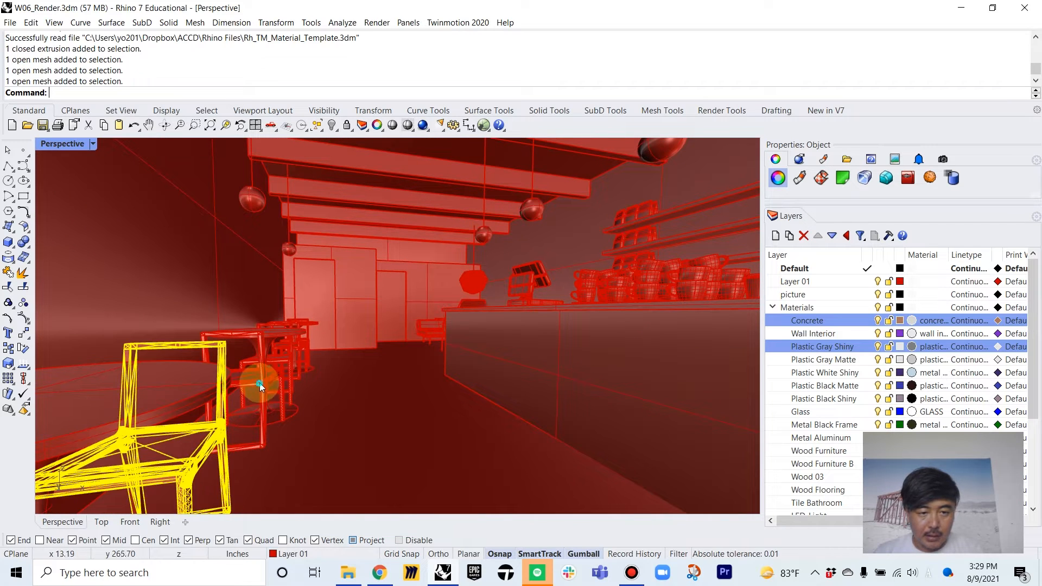
{"action": "left_click", "coordinate": [284, 357], "text": "shift"}
{"action": "left_click", "coordinate": [308, 349], "text": "shift"}
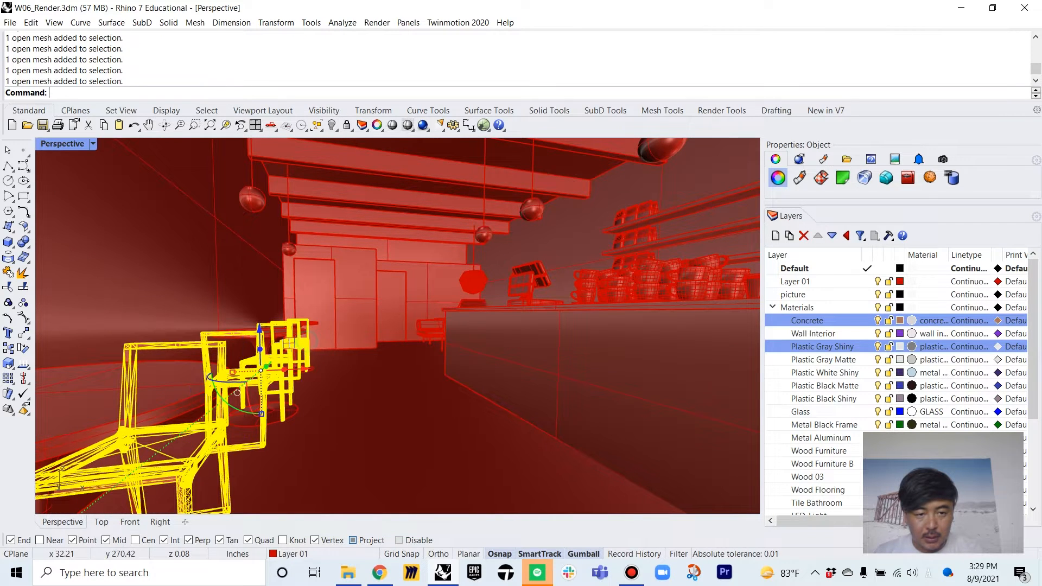
{"action": "left_click", "coordinate": [827, 360]}
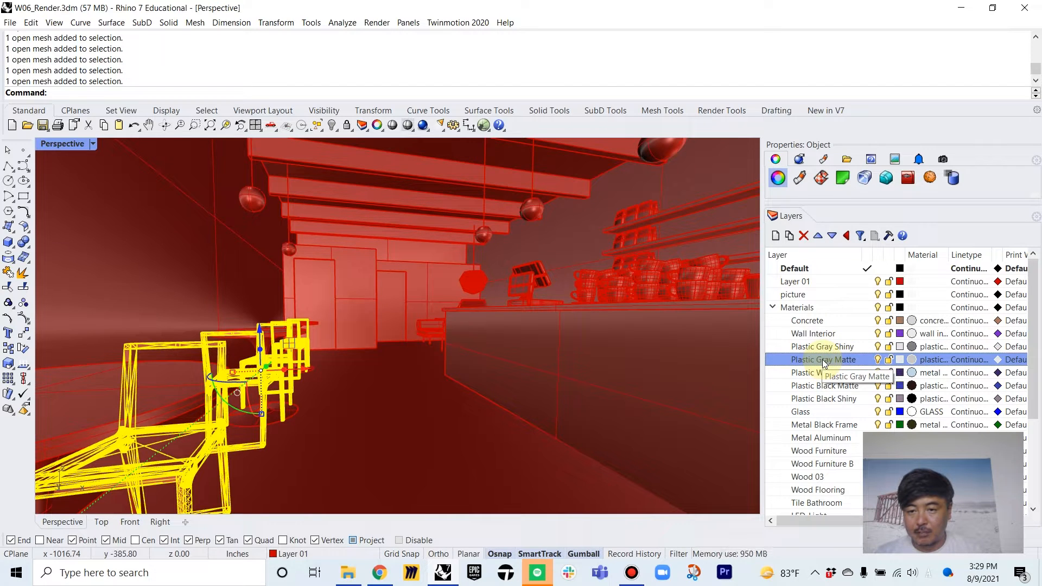
{"action": "right_click", "coordinate": [825, 363]}
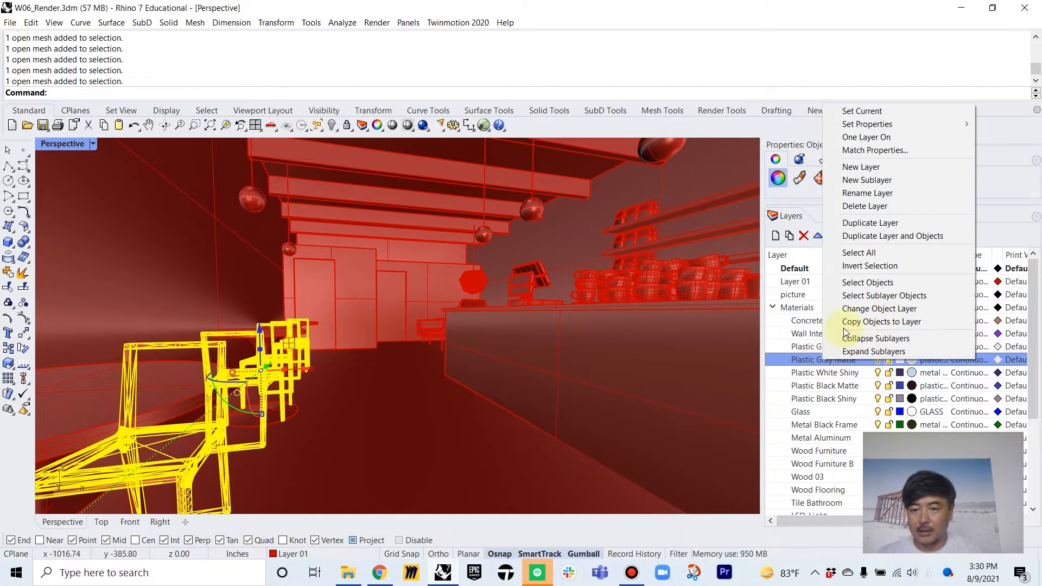
{"action": "left_click", "coordinate": [853, 308]}
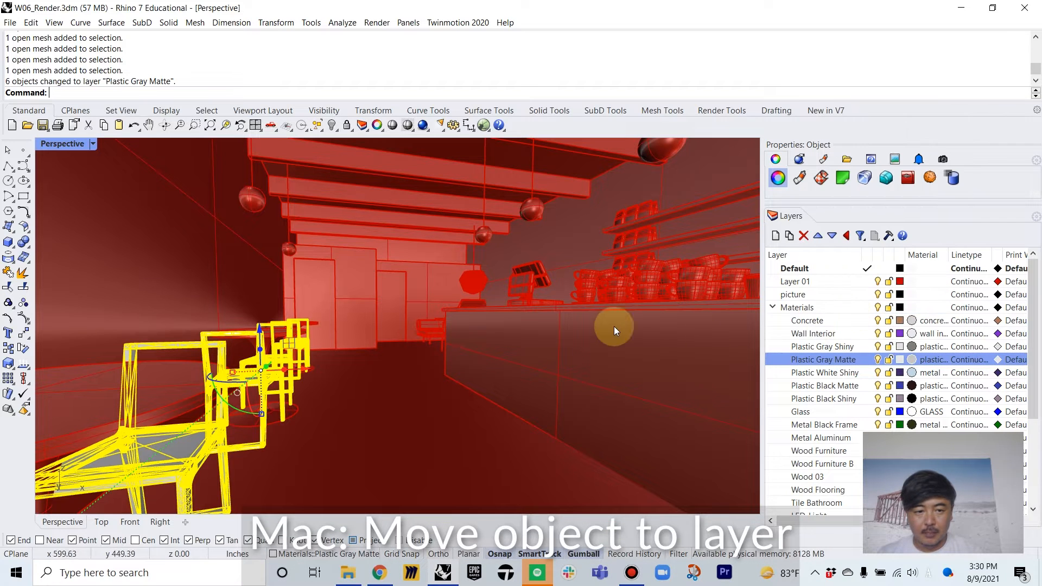
Step: Select the three complete bar stools at the front window, including seats and legs, and change their layer to Plastic Gray Matte
{"action": "left_click", "coordinate": [429, 395]}
{"action": "left_click", "coordinate": [526, 409]}
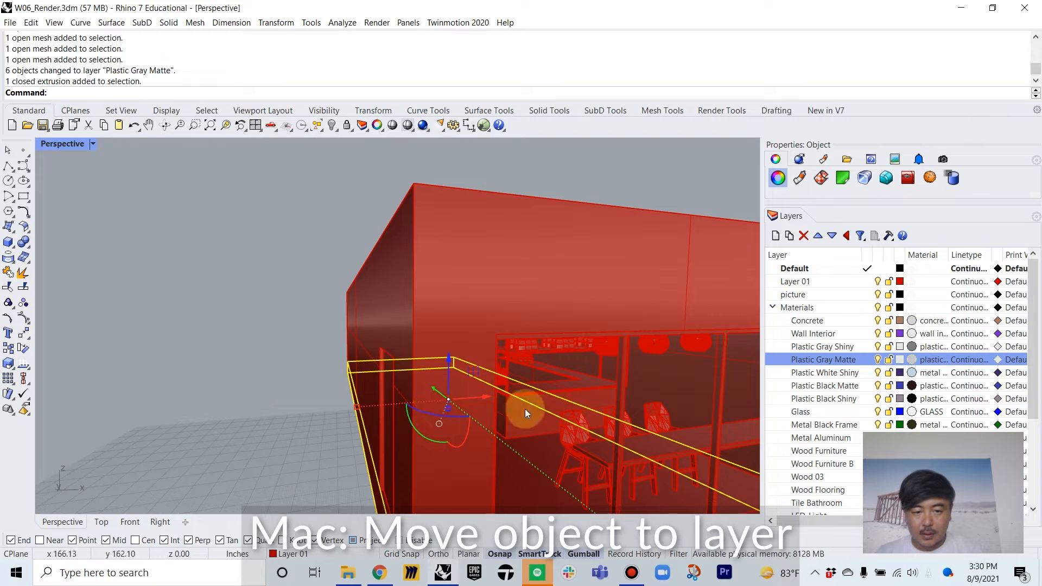
{"action": "scroll", "coordinate": [557, 384], "scroll_direction": "up", "scroll_amount": 5}
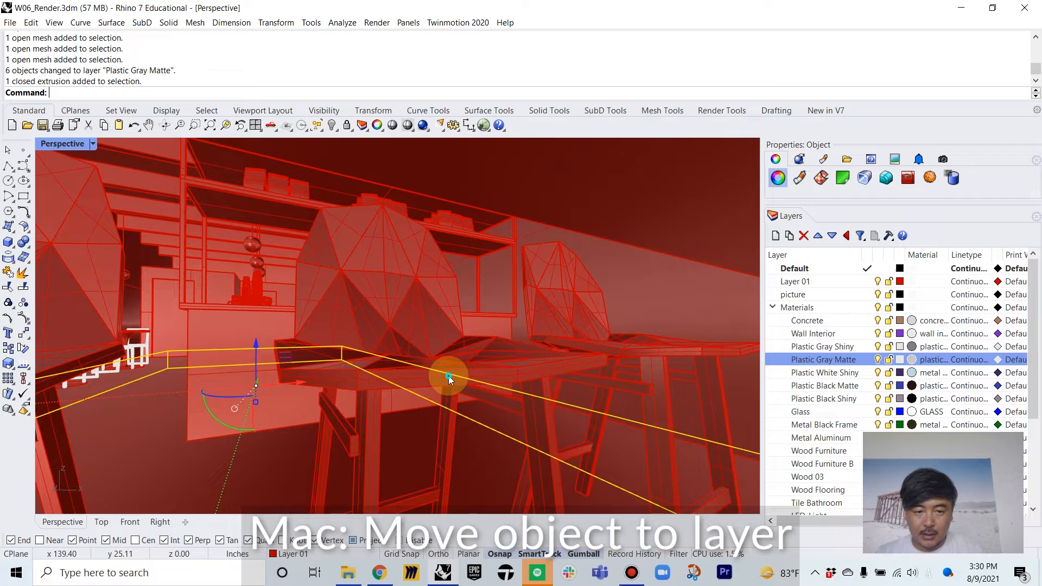
{"action": "left_click", "coordinate": [448, 376]}
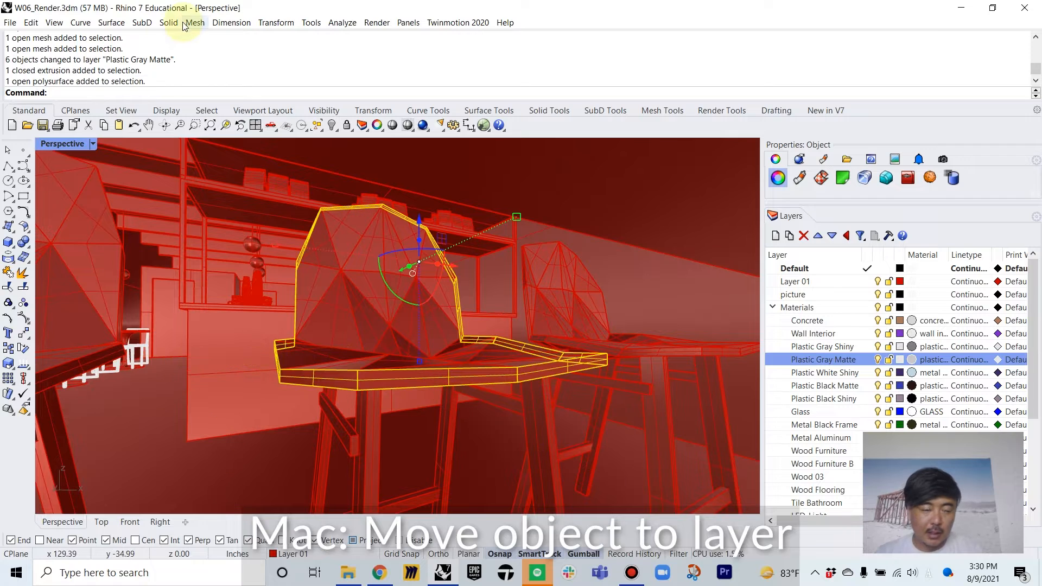
{"action": "double_click", "coordinate": [56, 144]}
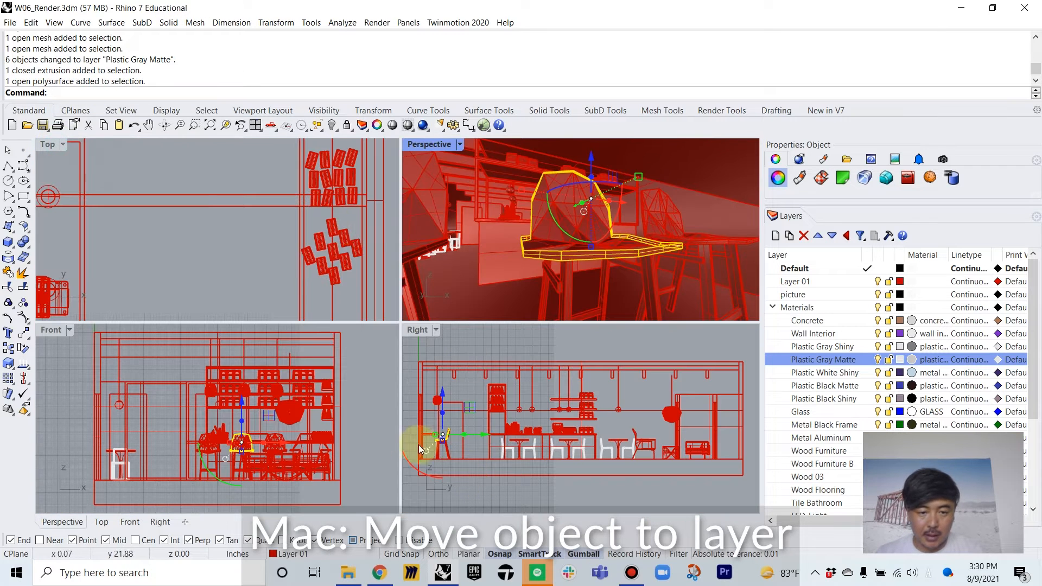
{"action": "scroll", "coordinate": [418, 445], "scroll_direction": "up", "scroll_amount": 3}
{"action": "left_click_drag", "start_coordinate": [429, 396], "coordinate": [492, 491]}
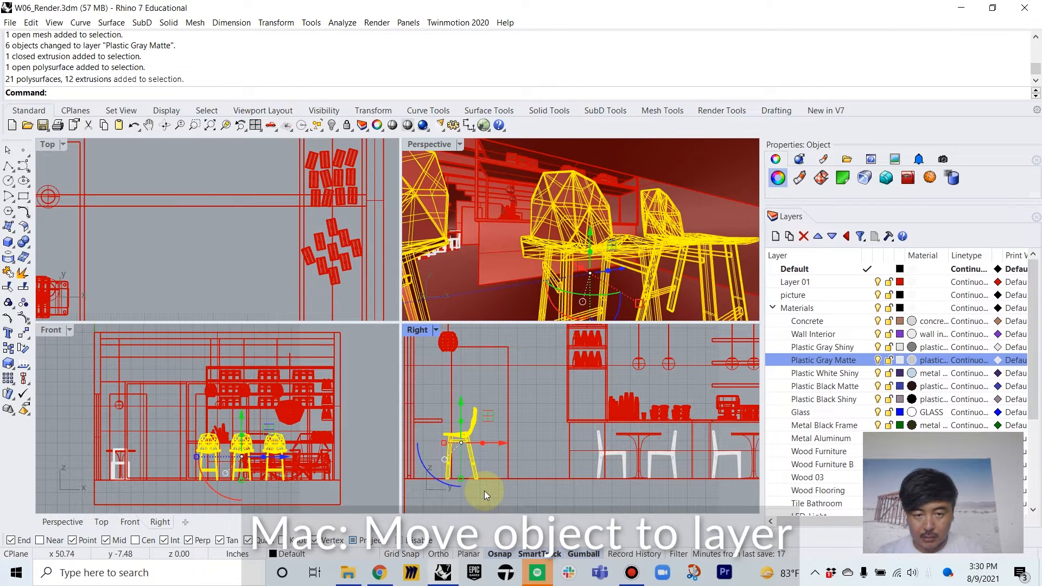
{"action": "right_click", "coordinate": [827, 362]}
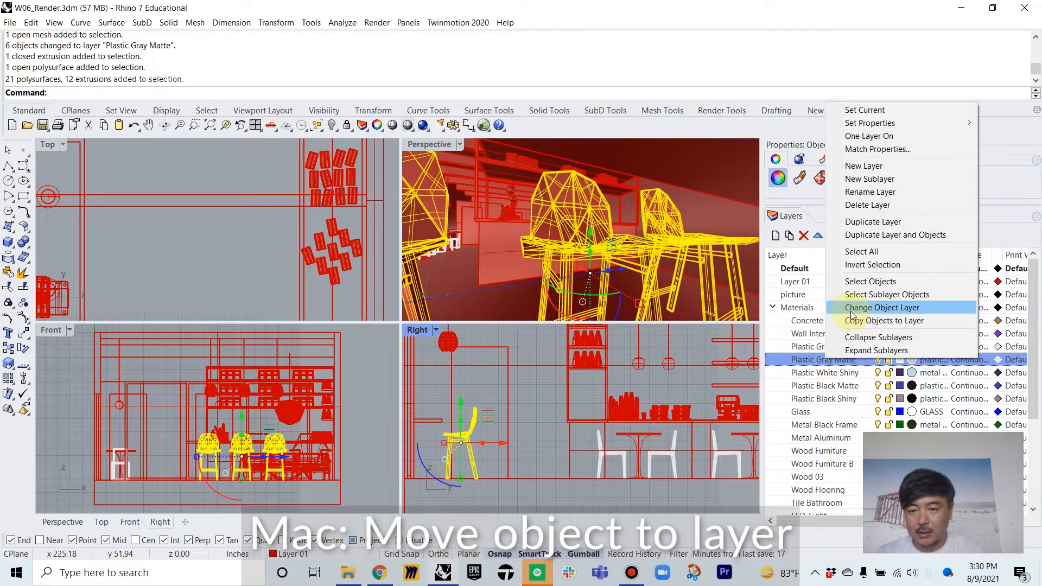
{"action": "left_click", "coordinate": [855, 321]}
{"action": "left_click", "coordinate": [517, 261]}
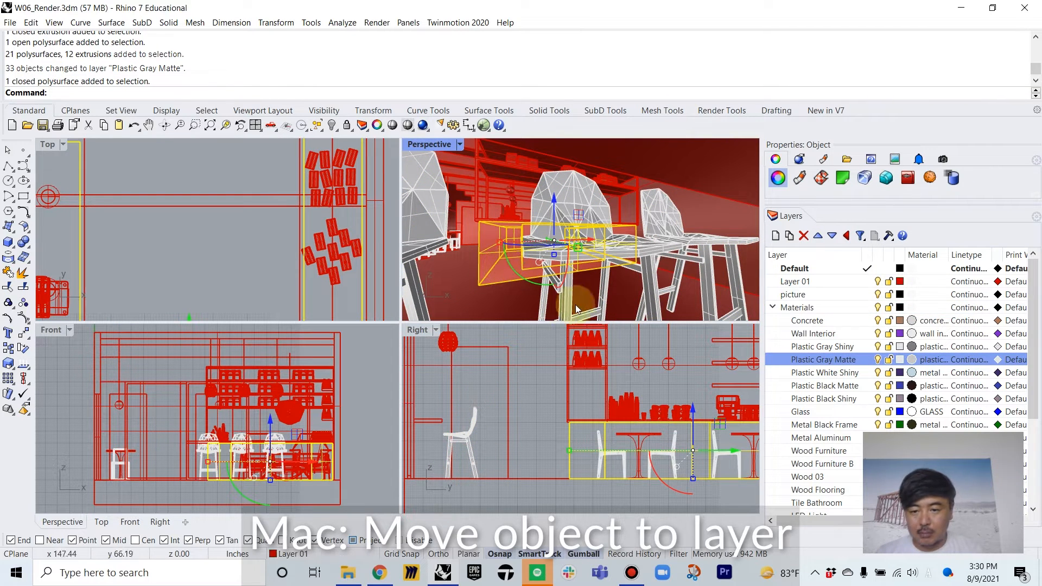
{"action": "right_click_drag", "start_coordinate": [584, 293], "coordinate": [715, 242]}
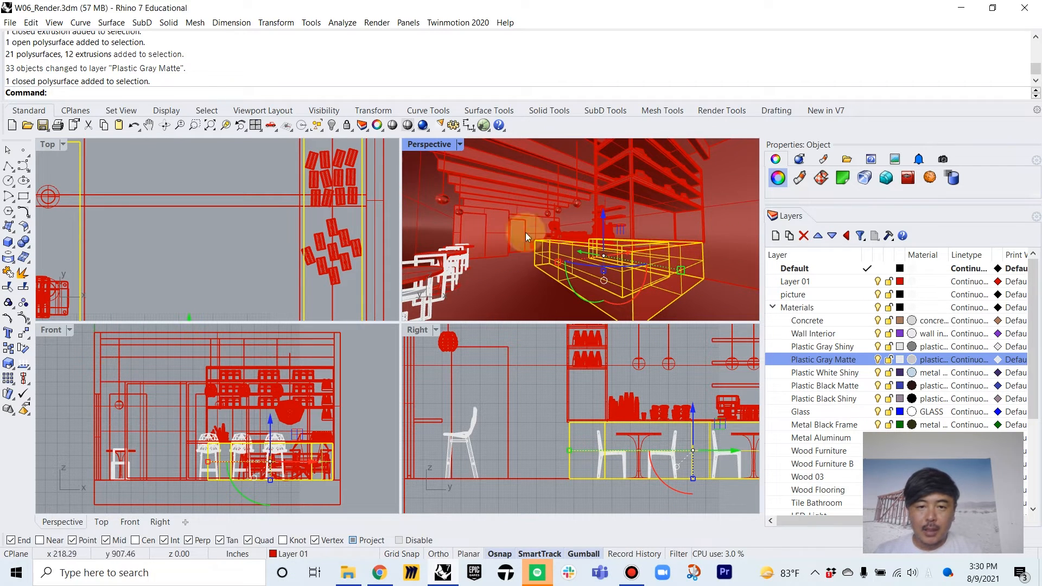
Step: Explode the building's outer wall polysurface into separate surfaces
{"action": "double_click", "coordinate": [418, 144]}
{"action": "scroll", "coordinate": [520, 237], "scroll_direction": "down", "scroll_amount": 10}
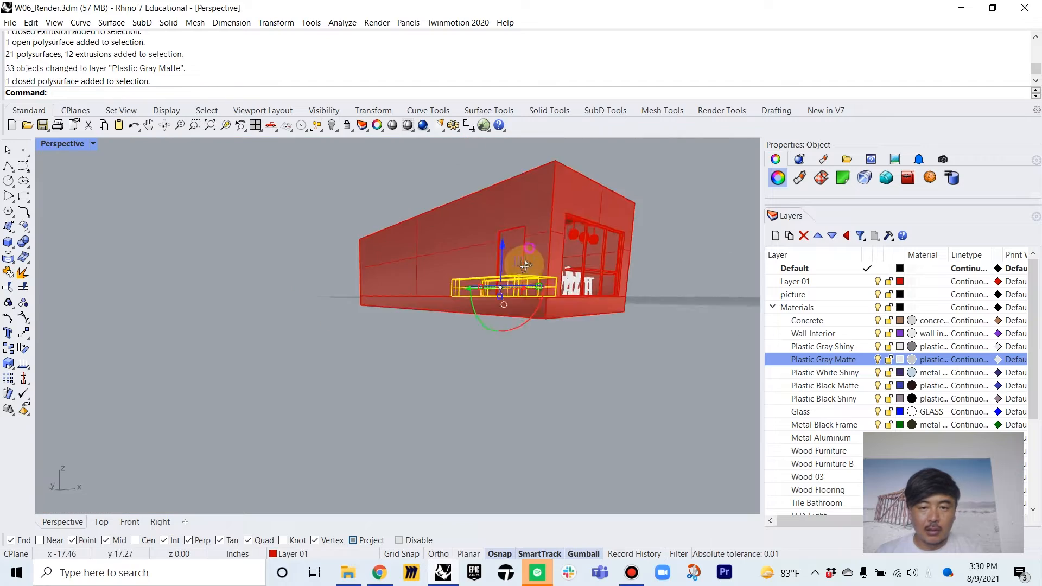
{"action": "right_click_drag", "start_coordinate": [523, 249], "coordinate": [502, 256]}
{"action": "left_click", "coordinate": [671, 199]}
{"action": "right_click_drag", "start_coordinate": [631, 227], "coordinate": [559, 287]}
{"action": "scroll", "coordinate": [553, 293], "scroll_direction": "up", "scroll_amount": 5}
{"action": "mouse_move", "coordinate": [619, 261]}
{"action": "right_mouse_down"}
{"action": "mouse_move", "coordinate": [592, 272]}
{"action": "mouse_move", "coordinate": [640, 272]}
{"action": "mouse_move", "coordinate": [636, 251]}
{"action": "right_mouse_up"}
{"action": "left_click", "coordinate": [624, 269]}
{"action": "scroll", "coordinate": [640, 272], "scroll_direction": "up", "scroll_amount": 8}
{"action": "scroll", "coordinate": [641, 272], "scroll_direction": "down", "scroll_amount": 10}
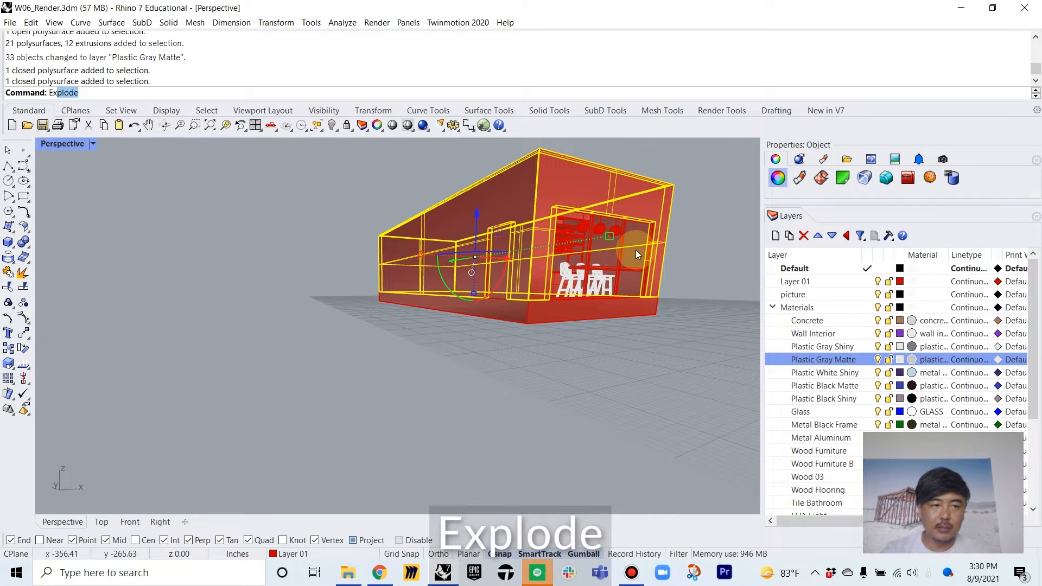
{"action": "key", "text": "Return"}
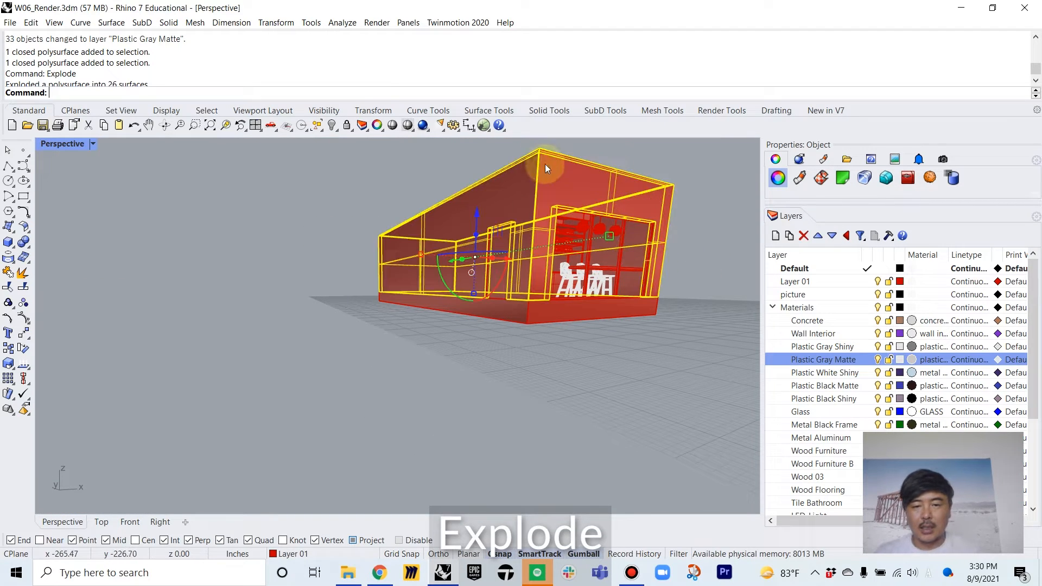
Step: Select the four inner wall surfaces inside the café, change their layer to Wall Interior, and clear the selection
{"action": "scroll", "coordinate": [614, 194], "scroll_direction": "up", "scroll_amount": 10}
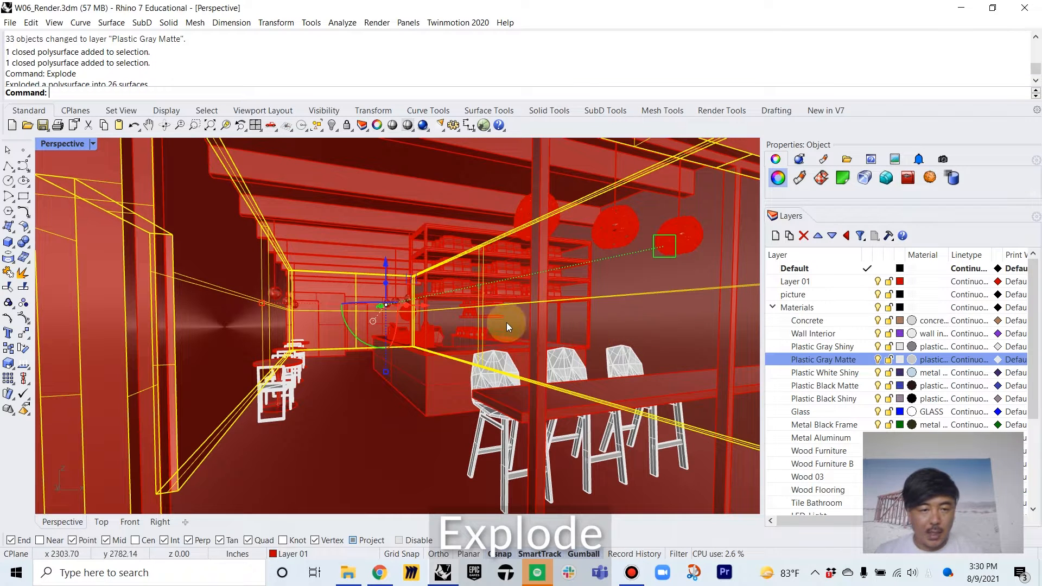
{"action": "left_click", "coordinate": [254, 320]}
{"action": "scroll", "coordinate": [304, 304], "scroll_direction": "up", "scroll_amount": 6}
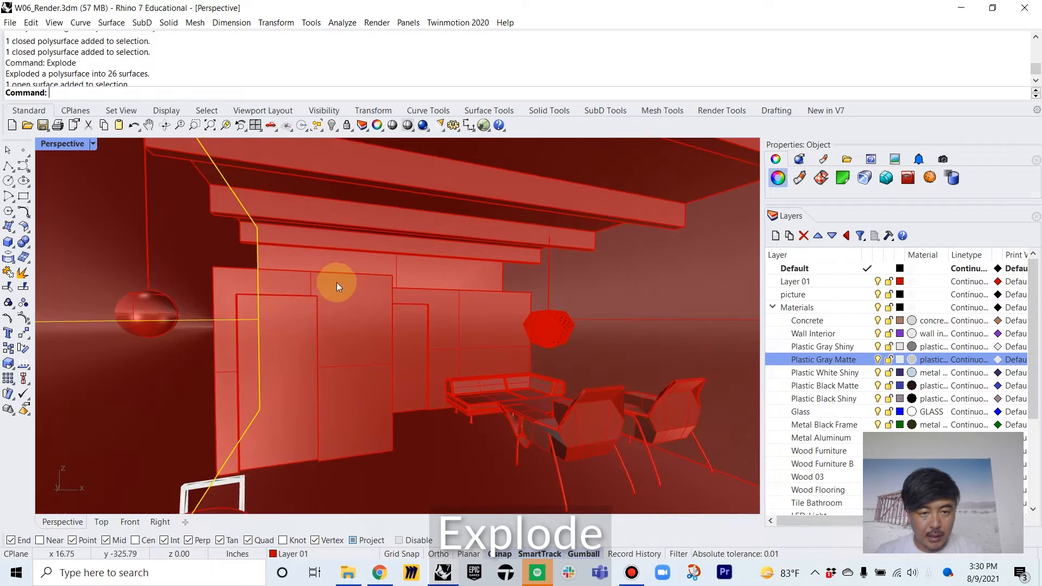
{"action": "left_click", "coordinate": [382, 257], "text": "shift"}
{"action": "right_click_drag", "start_coordinate": [504, 299], "coordinate": [549, 307]}
{"action": "left_click", "coordinate": [588, 298], "text": "shift"}
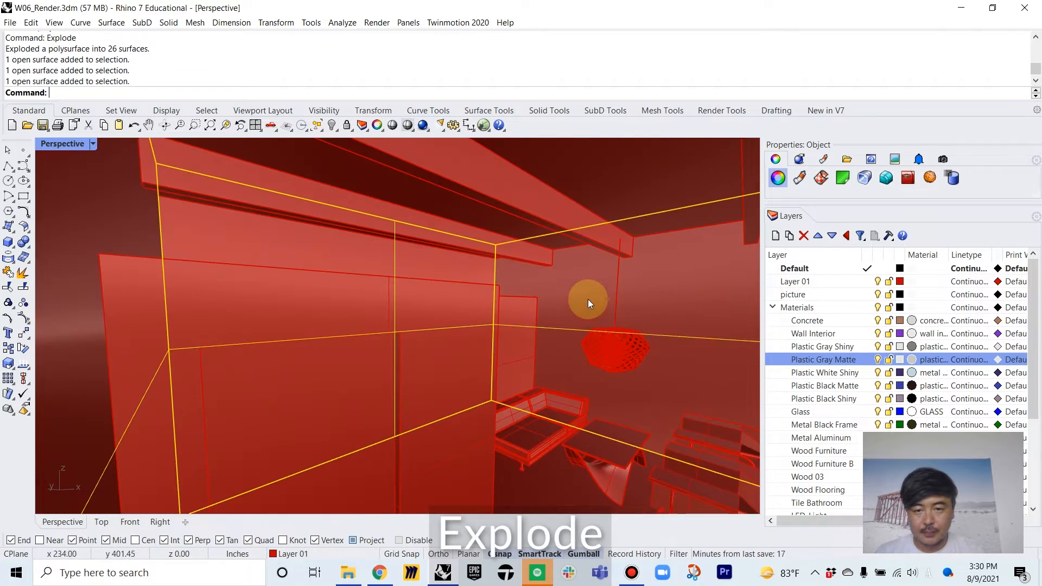
{"action": "right_click_drag", "start_coordinate": [650, 321], "coordinate": [726, 340]}
{"action": "right_click_drag", "start_coordinate": [622, 372], "coordinate": [741, 360]}
{"action": "left_click", "coordinate": [592, 334], "text": "shift"}
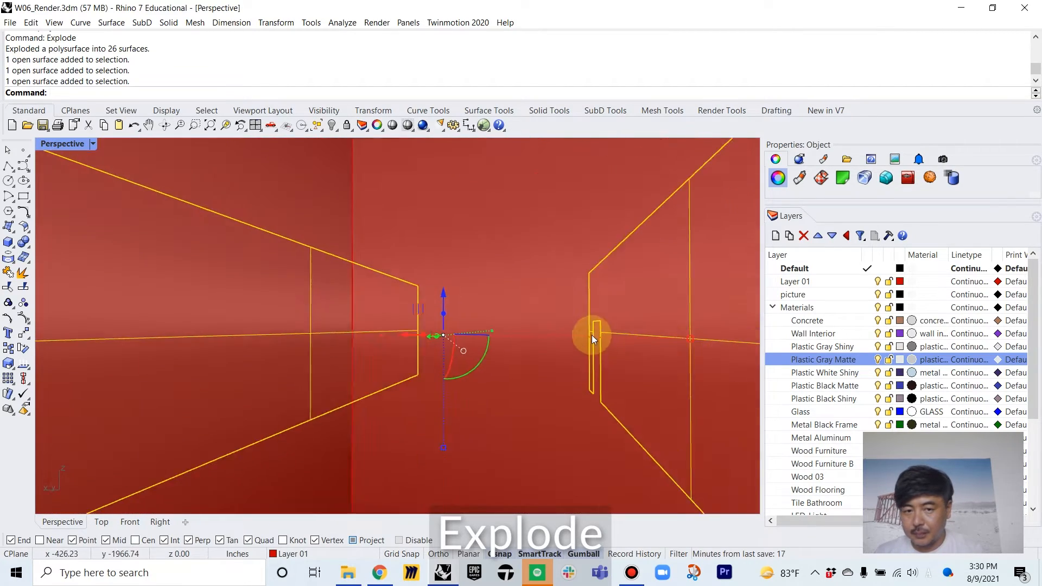
{"action": "scroll", "coordinate": [570, 328], "scroll_direction": "down", "scroll_amount": 5}
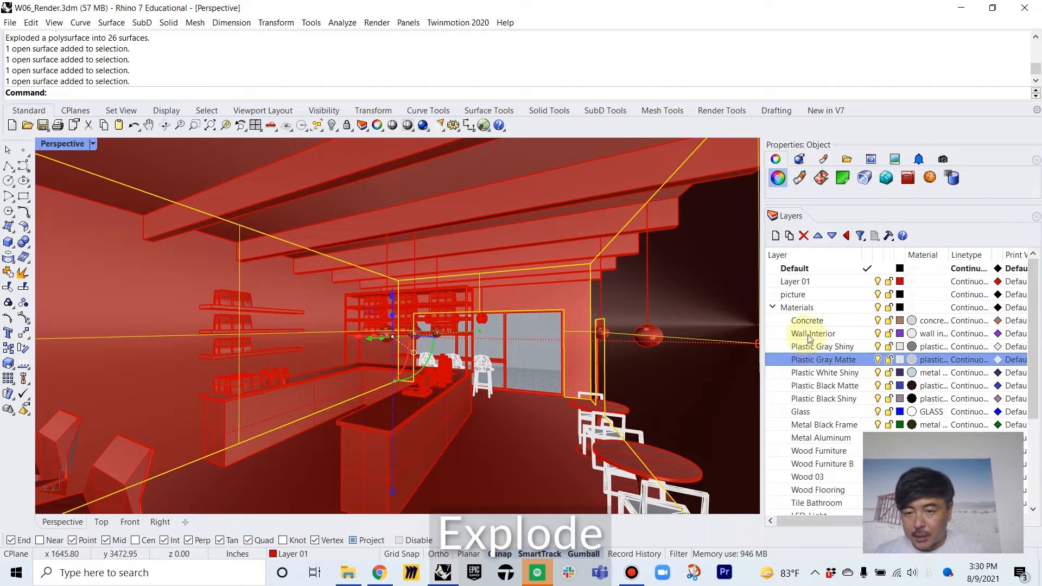
{"action": "right_click", "coordinate": [820, 333]}
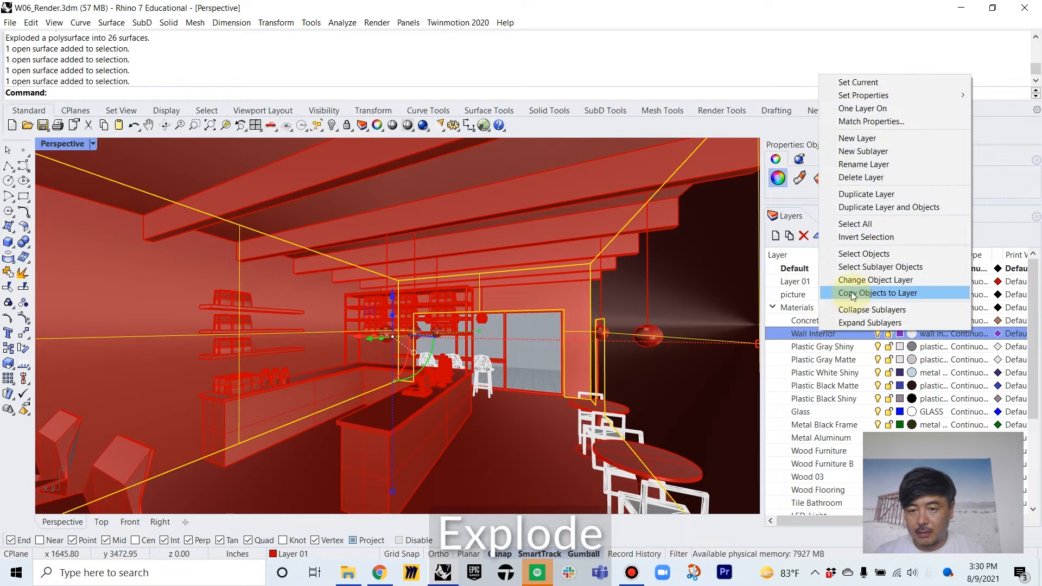
{"action": "left_click", "coordinate": [827, 288]}
{"action": "right_click_drag", "start_coordinate": [643, 303], "coordinate": [530, 307]}
{"action": "scroll", "coordinate": [536, 308], "scroll_direction": "down", "scroll_amount": 14}
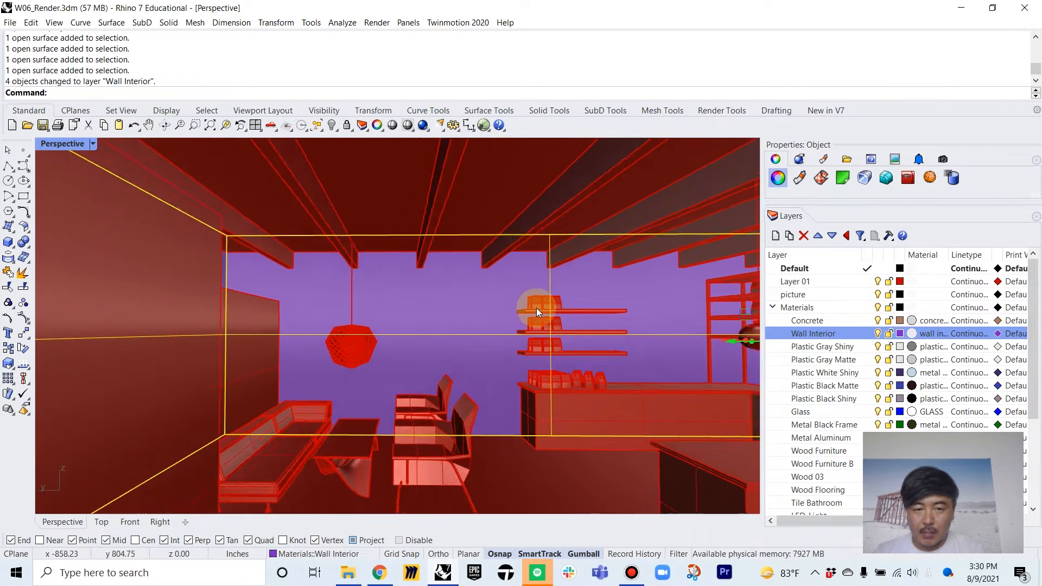
{"action": "right_click_drag", "start_coordinate": [553, 359], "coordinate": [544, 394]}
{"action": "left_click", "coordinate": [415, 324]}
Step: Create a new material layer directly below Wall Interior and name it Wall Exterior
{"action": "scroll", "coordinate": [451, 350], "scroll_direction": "down", "scroll_amount": 6}
{"action": "scroll", "coordinate": [515, 332], "scroll_direction": "up", "scroll_amount": 10}
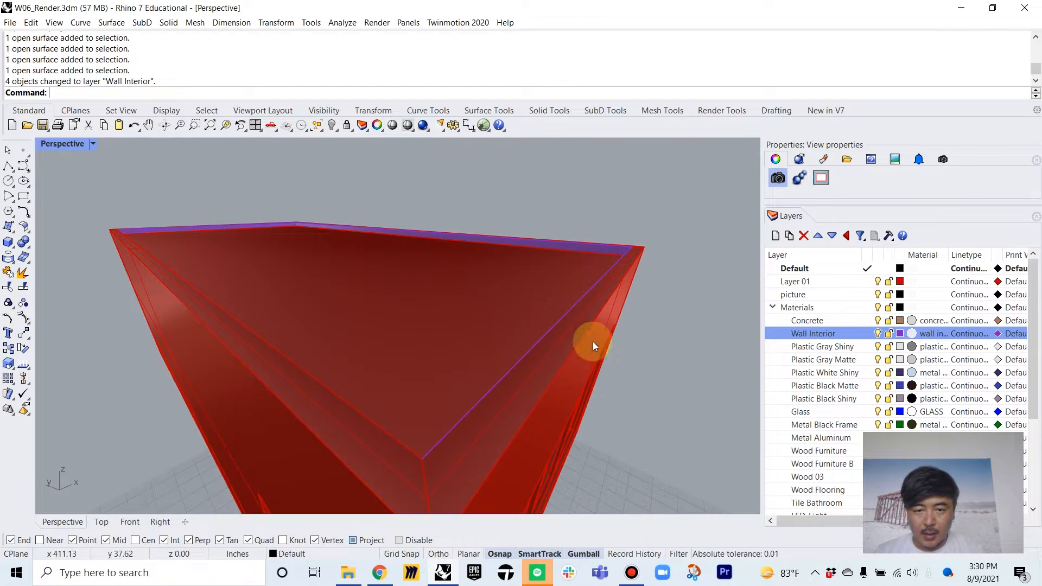
{"action": "left_click", "coordinate": [813, 322]}
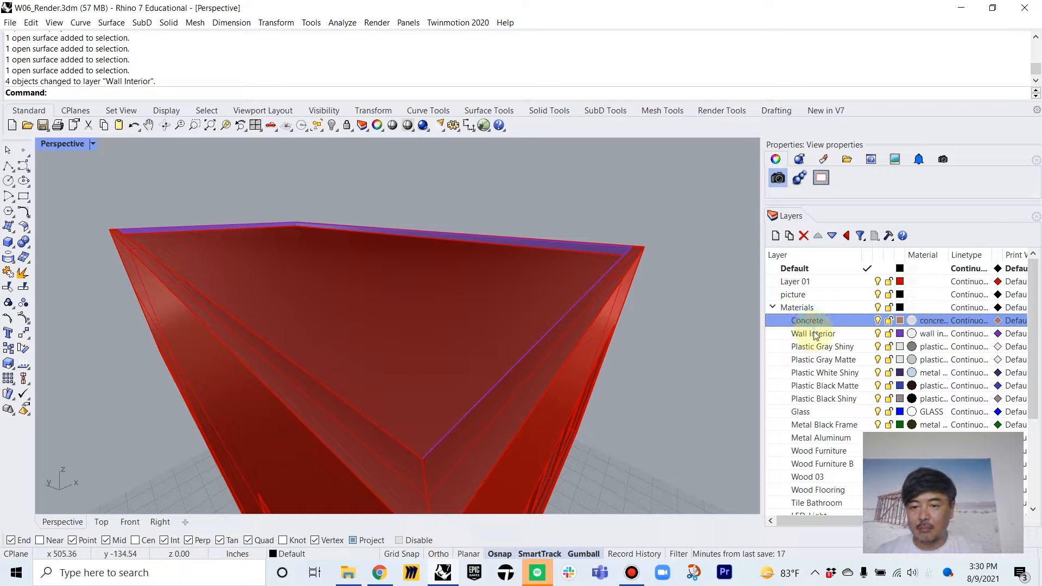
{"action": "left_click", "coordinate": [815, 336]}
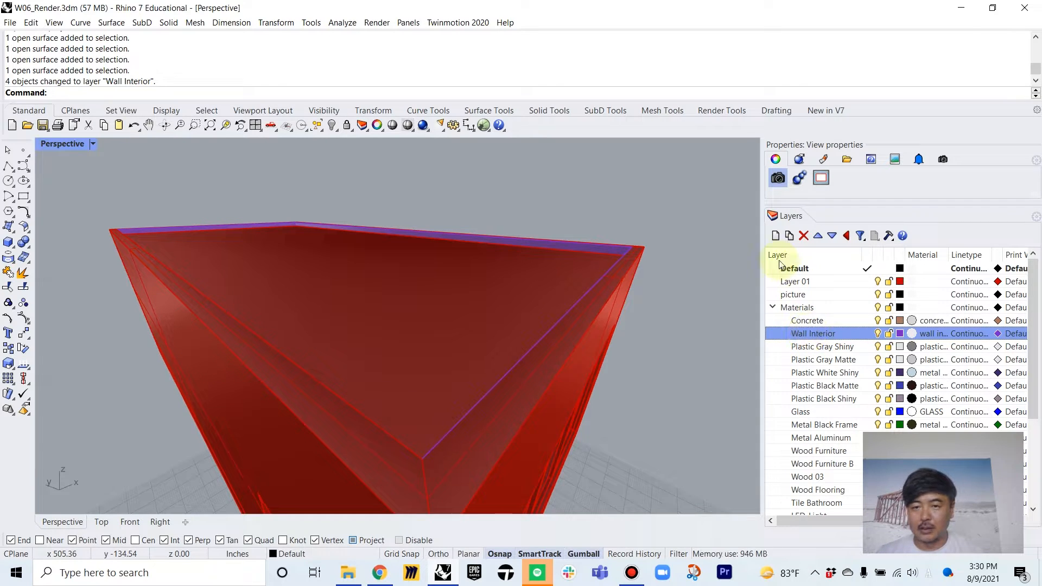
{"action": "left_click", "coordinate": [776, 236]}
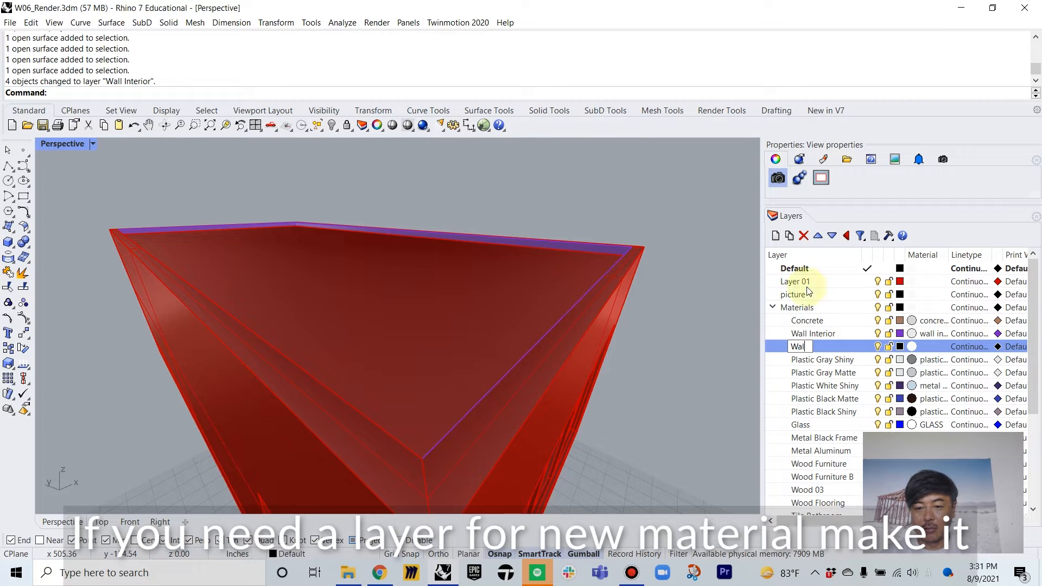
{"action": "type", "text": "Wall Exterior"}
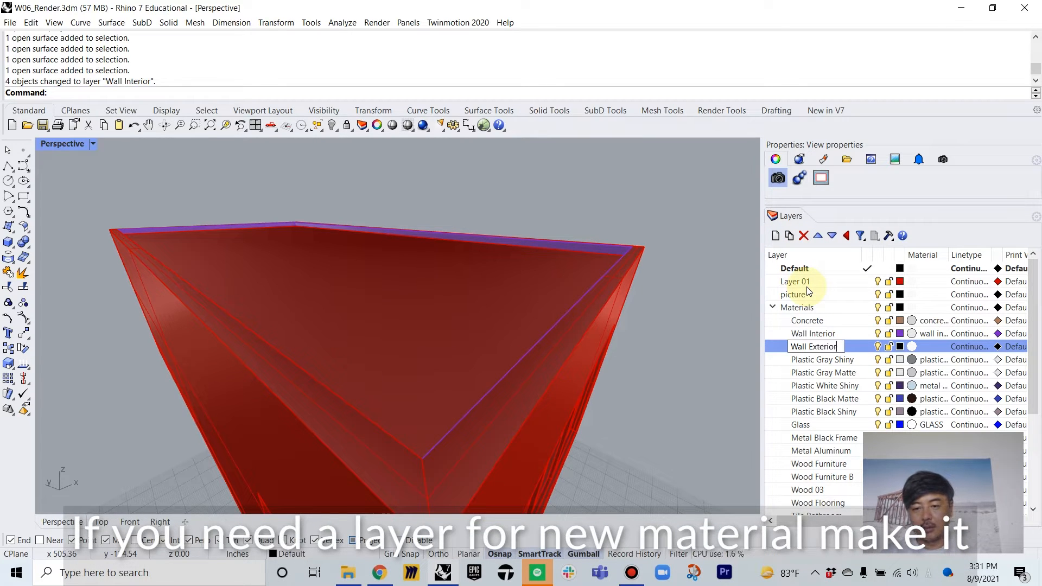
{"action": "key", "text": "Return"}
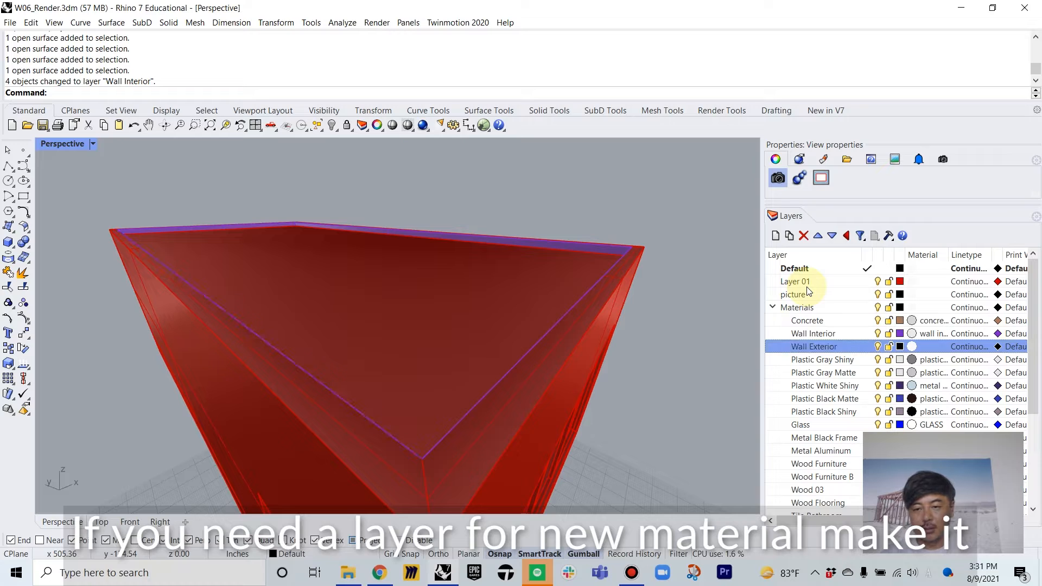
Step: Select the front wall's top edge surface and front facade surface, change their layer to Wall Exterior, and deselect them
{"action": "left_click", "coordinate": [618, 287]}
{"action": "left_click", "coordinate": [607, 321]}
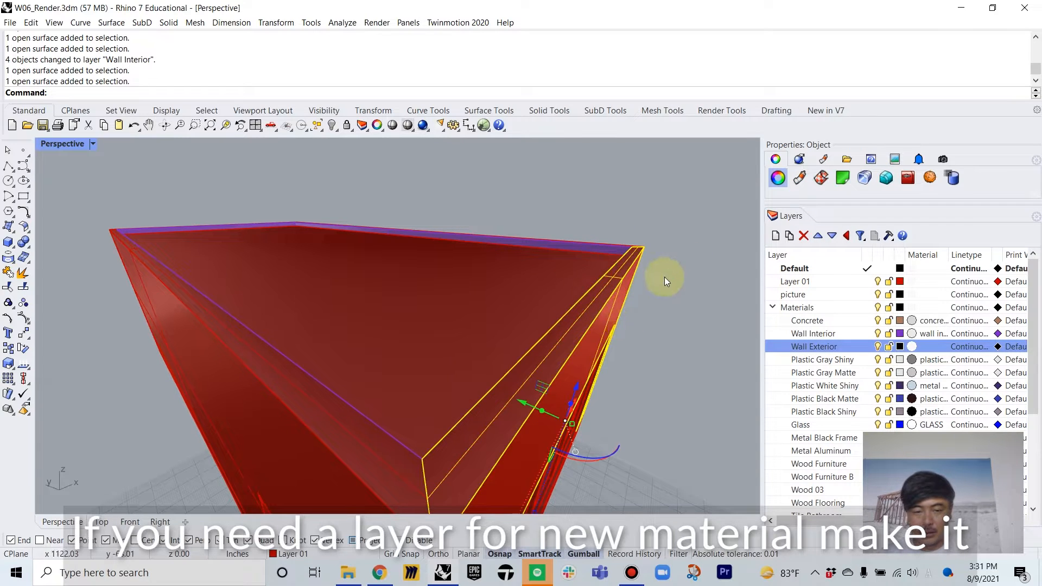
{"action": "right_click", "coordinate": [815, 346]}
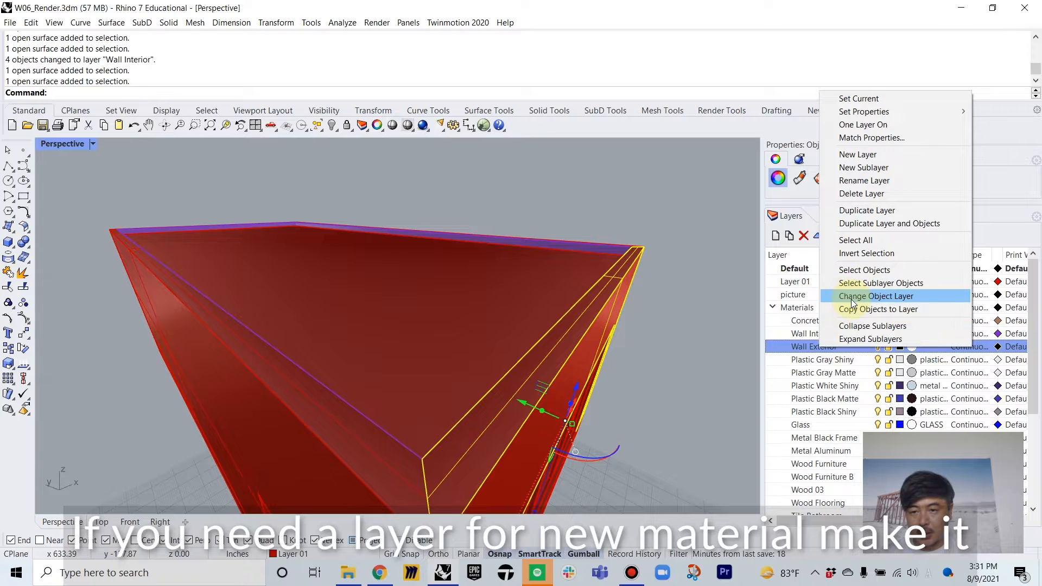
{"action": "left_click", "coordinate": [852, 296]}
{"action": "left_click", "coordinate": [704, 272]}
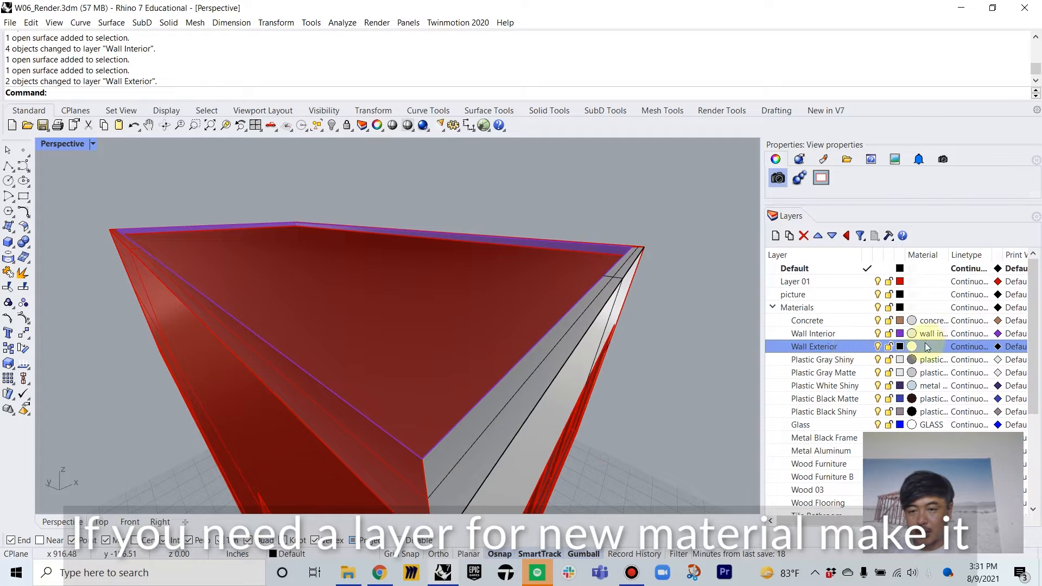
Step: Set the Wall Exterior layer's display color to light pink, RGB 215, 161, 161
{"action": "left_click", "coordinate": [900, 347]}
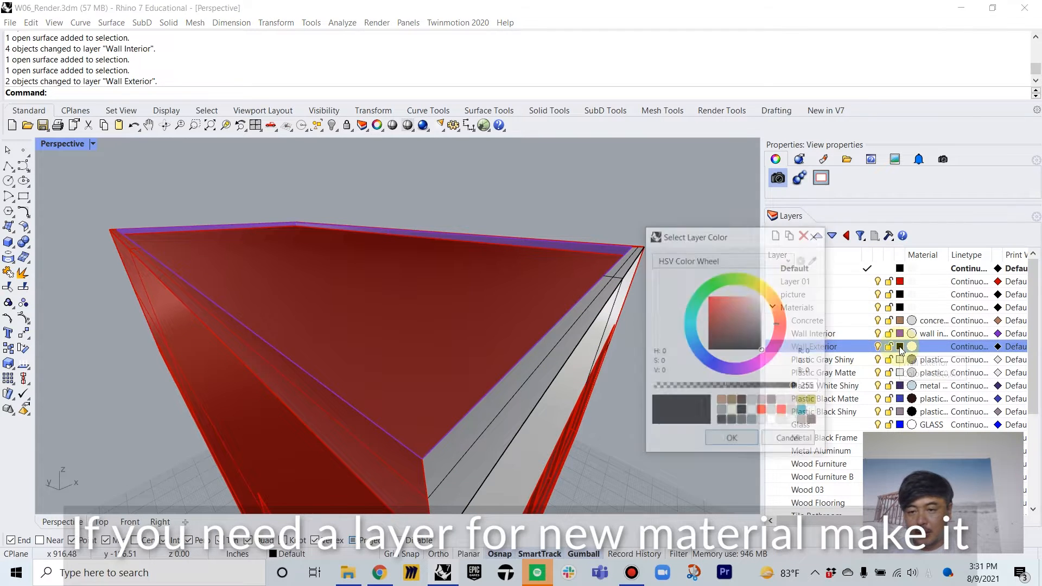
{"action": "left_click_drag", "start_coordinate": [752, 325], "coordinate": [753, 307]}
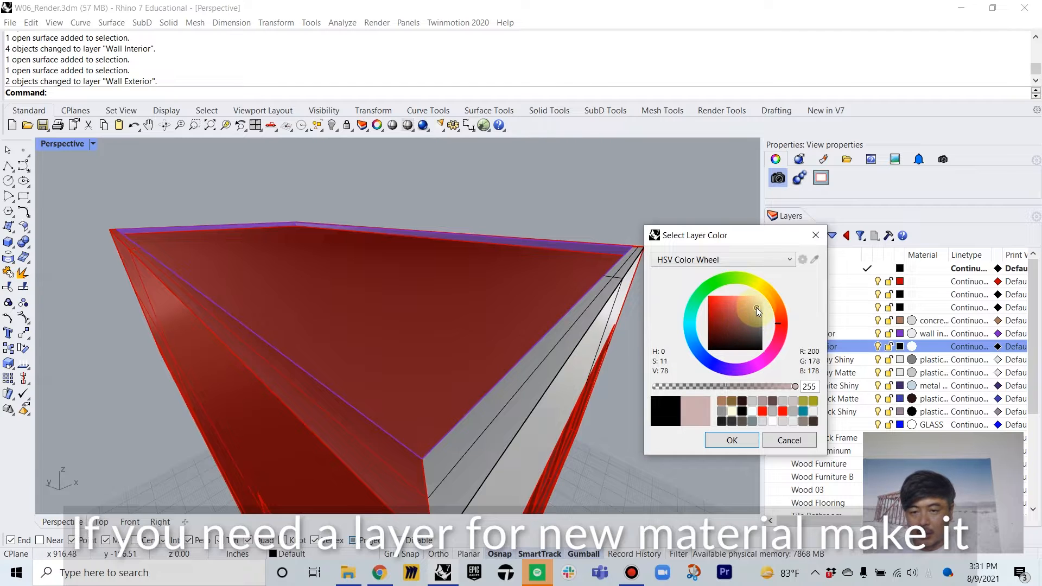
{"action": "left_click", "coordinate": [735, 441]}
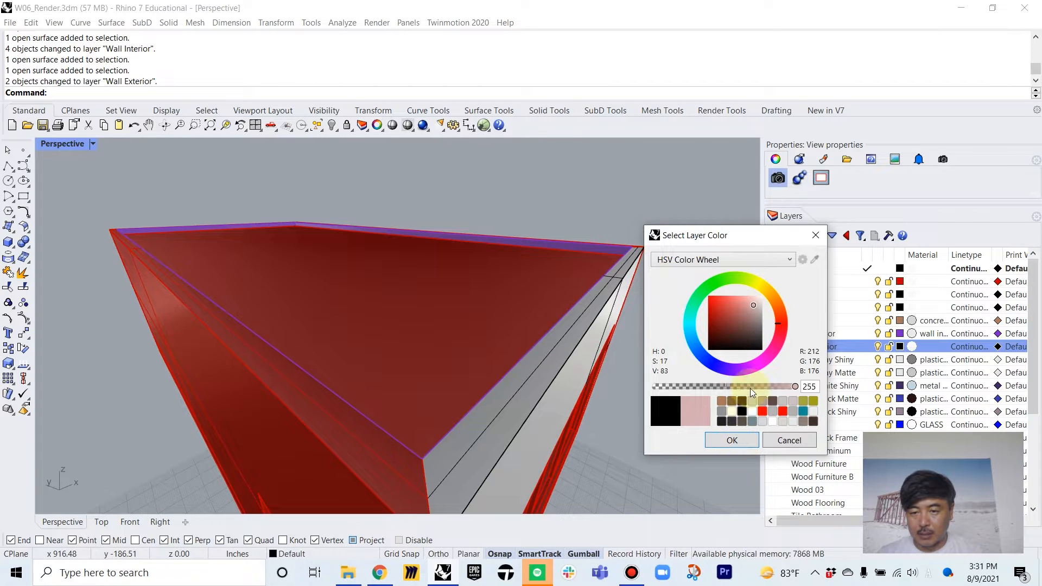
{"action": "left_click", "coordinate": [749, 305]}
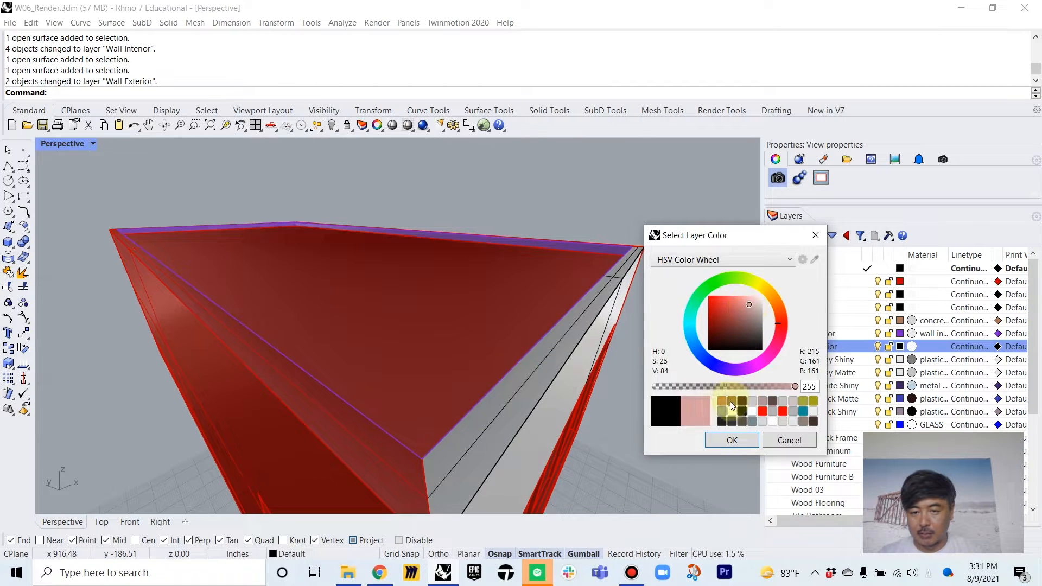
{"action": "left_click", "coordinate": [732, 439]}
{"action": "scroll", "coordinate": [602, 266], "scroll_direction": "down", "scroll_amount": 5}
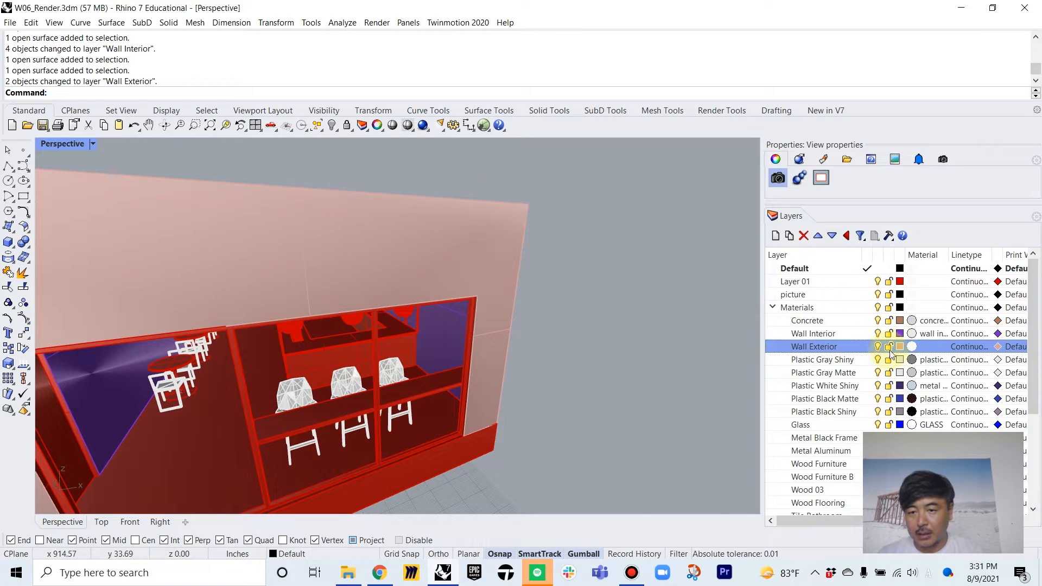
Step: Give the Wall Exterior layer a Plaster material named "wall exterior" with a light pink color
{"action": "left_click", "coordinate": [910, 347]}
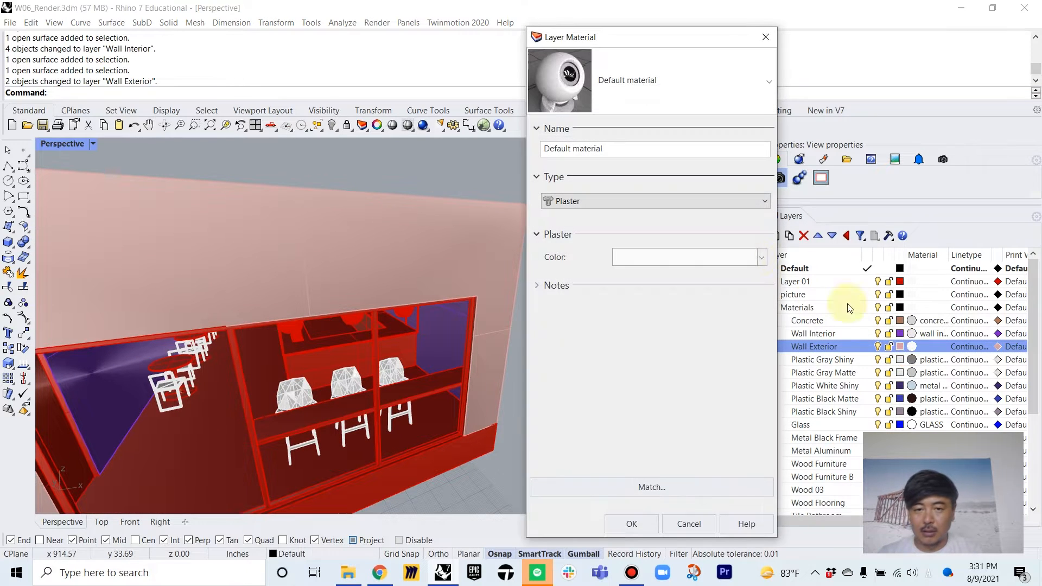
{"action": "left_click", "coordinate": [630, 149]}
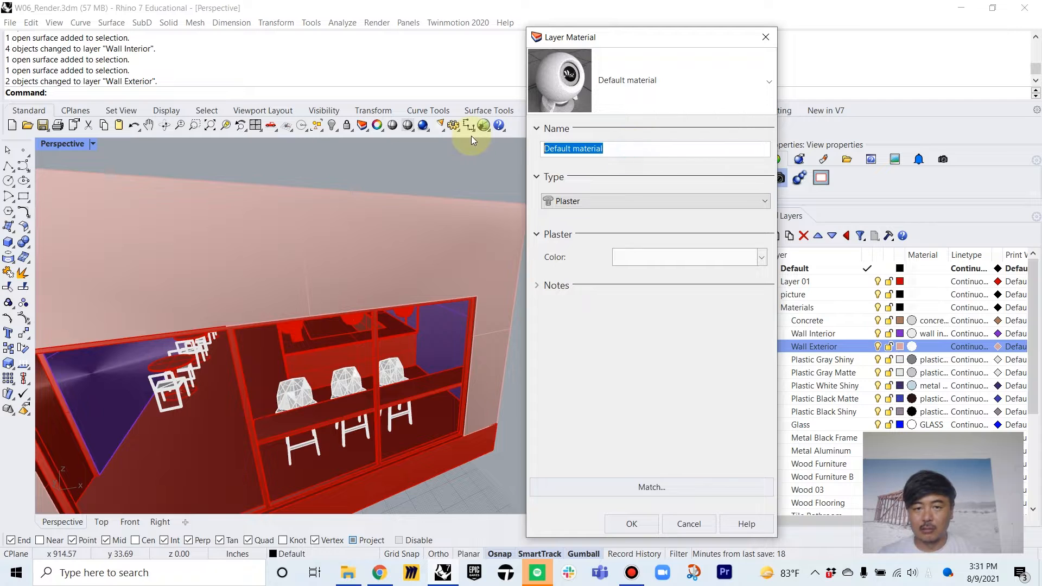
{"action": "type", "text": "wall "}
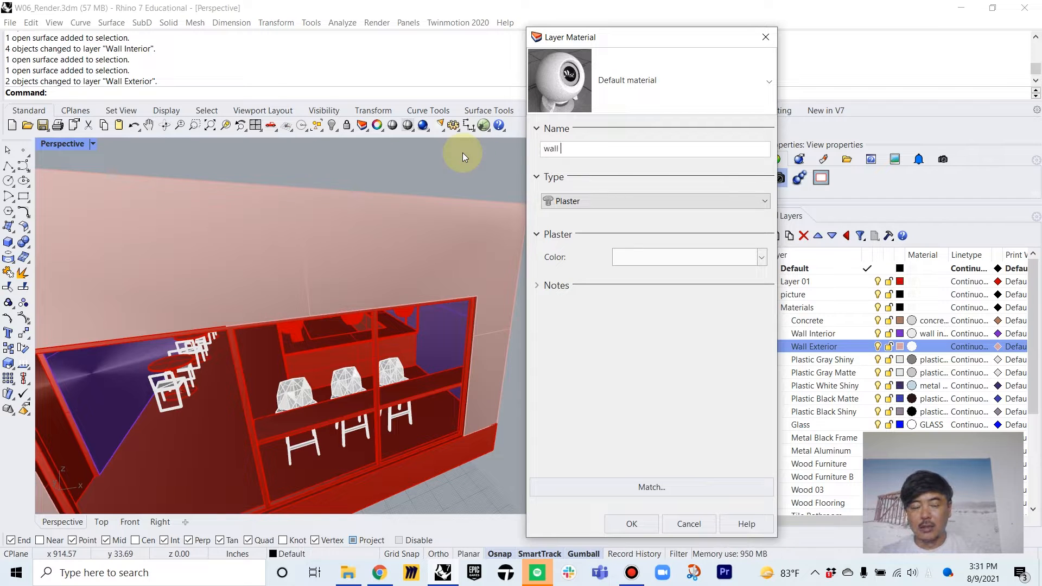
{"action": "type", "text": "exterior"}
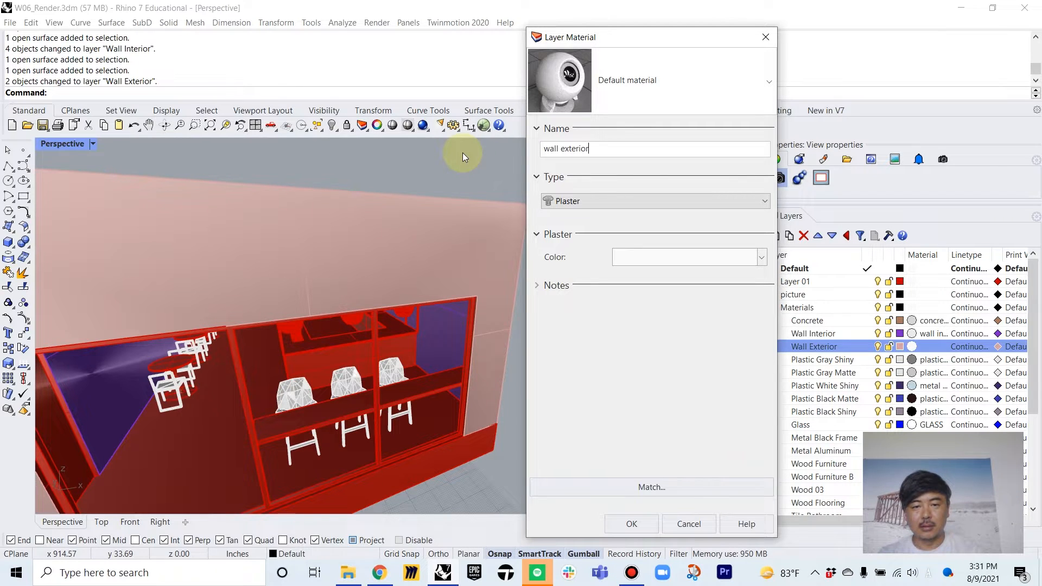
{"action": "left_click", "coordinate": [684, 256]}
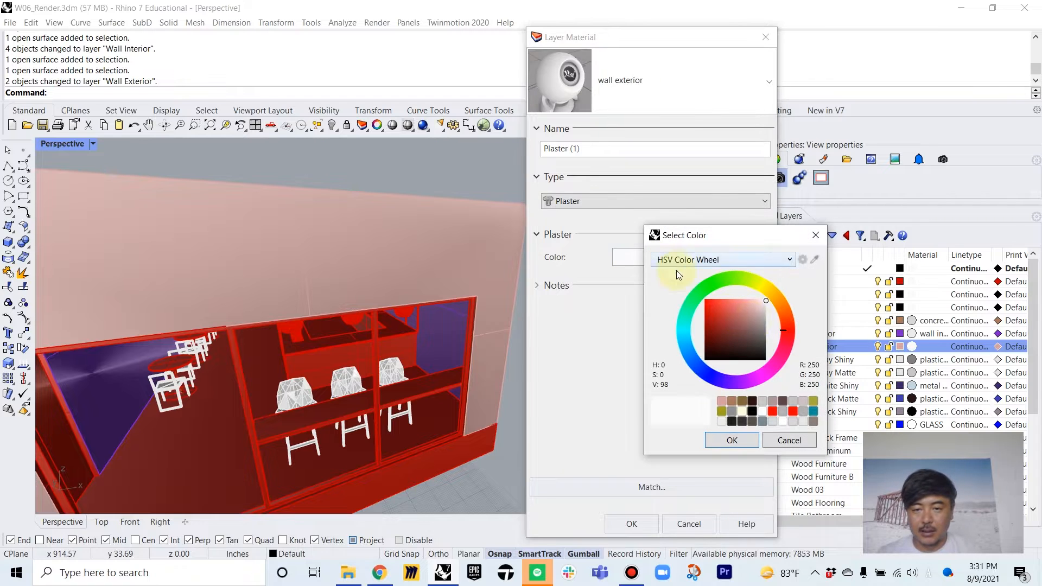
{"action": "left_click", "coordinate": [755, 307]}
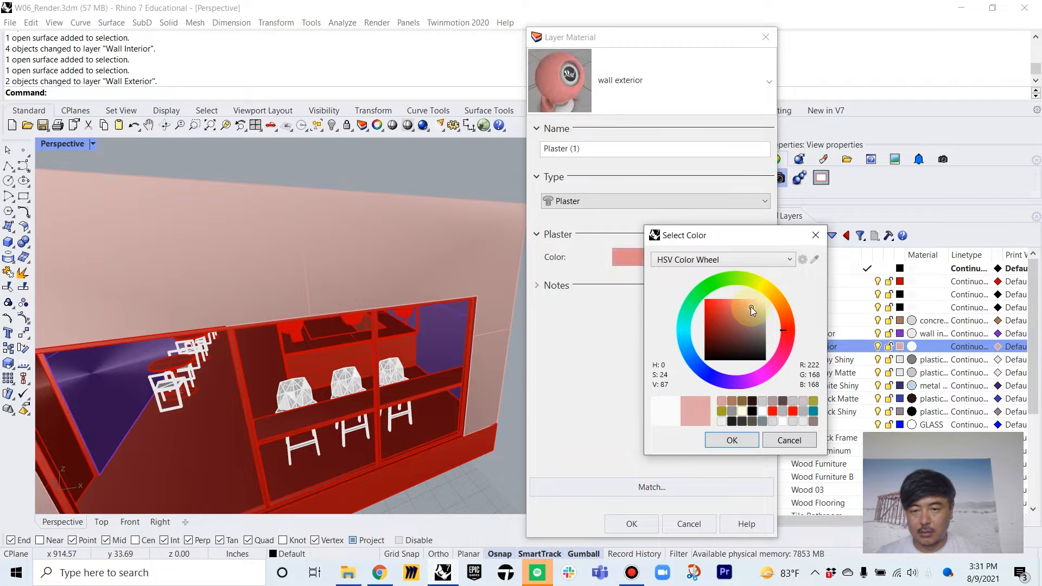
{"action": "left_click", "coordinate": [732, 440]}
{"action": "left_click", "coordinate": [627, 526]}
Step: Select the side and head reveal surfaces of the front window opening and change their layer to Wall Exterior
{"action": "right_click_drag", "start_coordinate": [480, 314], "coordinate": [511, 295]}
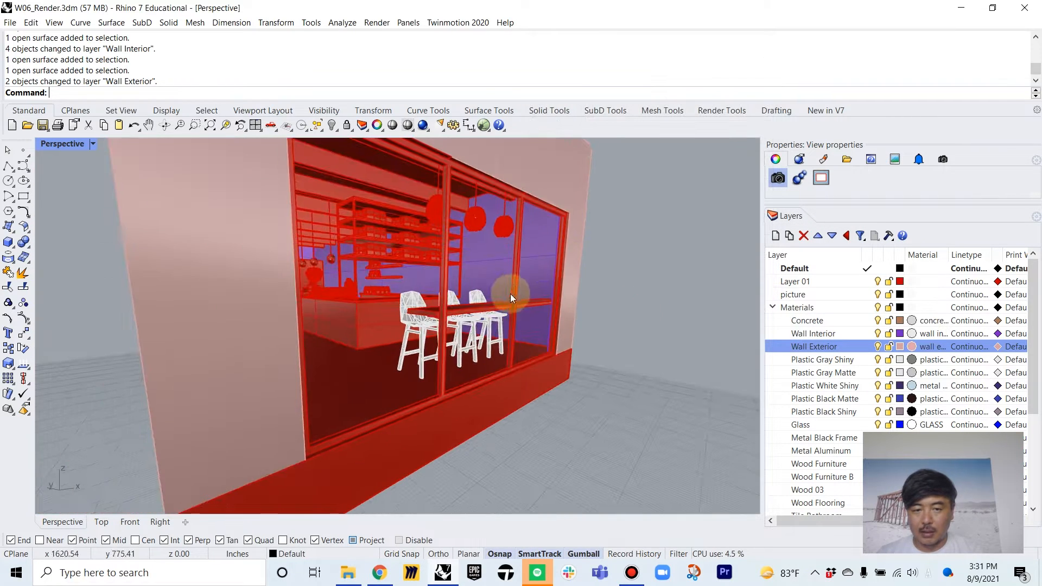
{"action": "scroll", "coordinate": [572, 245], "scroll_direction": "up", "scroll_amount": 5}
{"action": "scroll", "coordinate": [573, 246], "scroll_direction": "down", "scroll_amount": 3}
{"action": "left_click", "coordinate": [546, 236]}
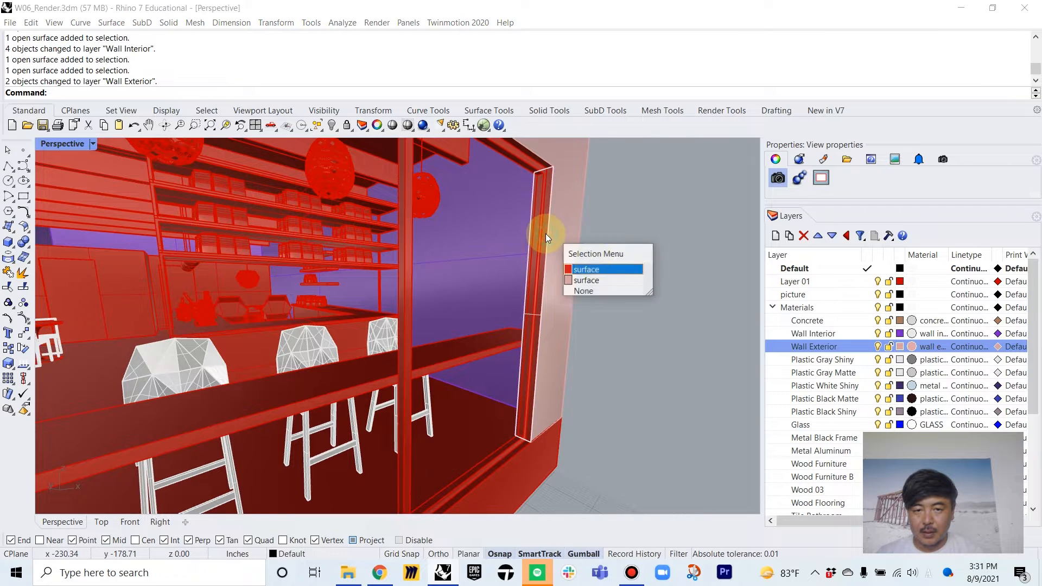
{"action": "left_click", "coordinate": [594, 269]}
{"action": "scroll", "coordinate": [557, 192], "scroll_direction": "up", "scroll_amount": 5}
{"action": "scroll", "coordinate": [543, 161], "scroll_direction": "down", "scroll_amount": 5}
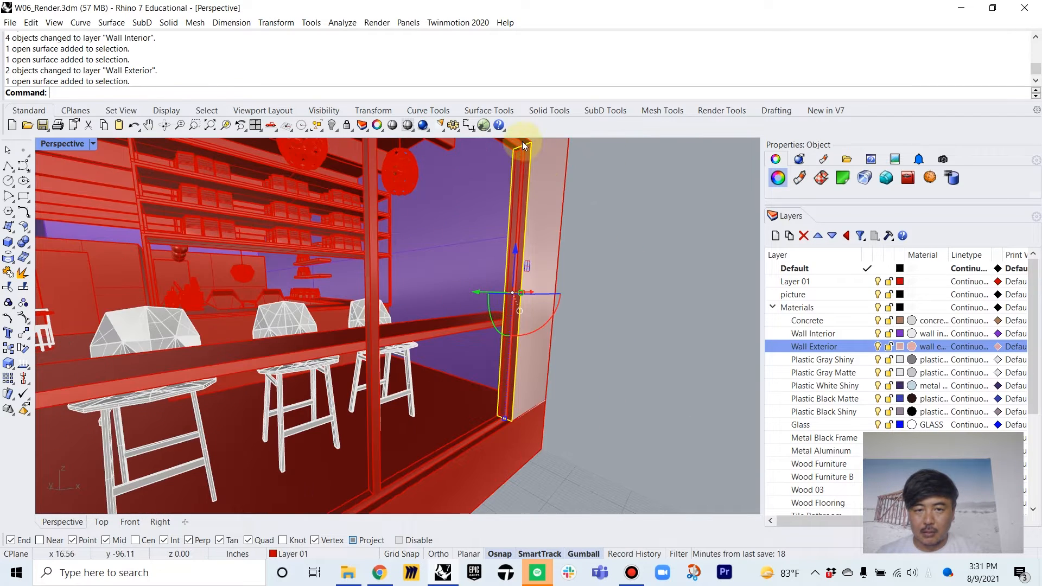
{"action": "left_click", "coordinate": [547, 152]}
{"action": "left_click", "coordinate": [589, 185]}
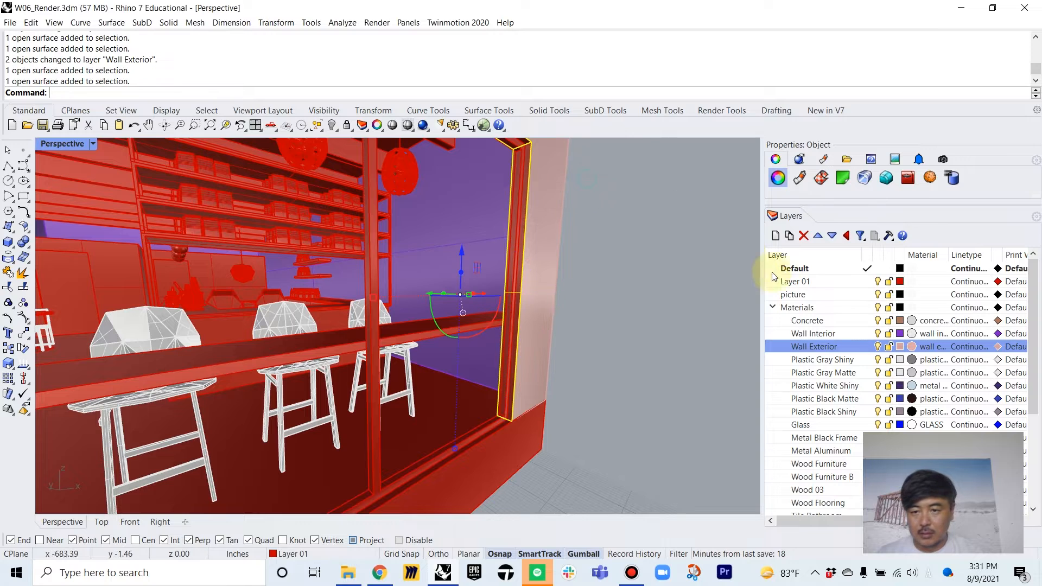
{"action": "right_click", "coordinate": [824, 351]}
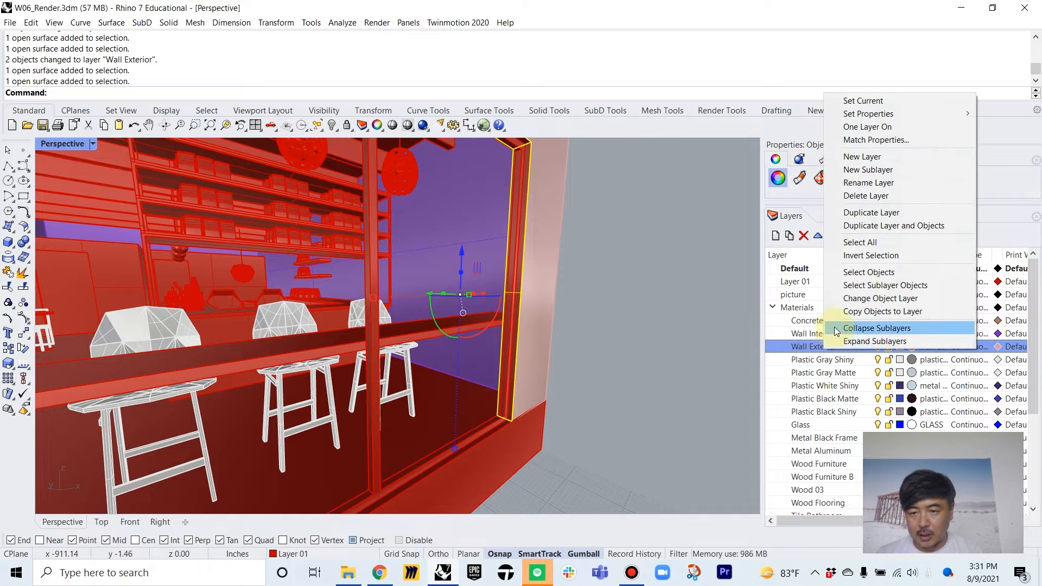
{"action": "left_click", "coordinate": [846, 298]}
{"action": "left_click", "coordinate": [655, 305]}
Step: Select the outer faces and top edge surfaces of the side and back walls and change their layer to Wall Exterior
{"action": "scroll", "coordinate": [655, 305], "scroll_direction": "down", "scroll_amount": 5}
{"action": "left_click", "coordinate": [445, 269]}
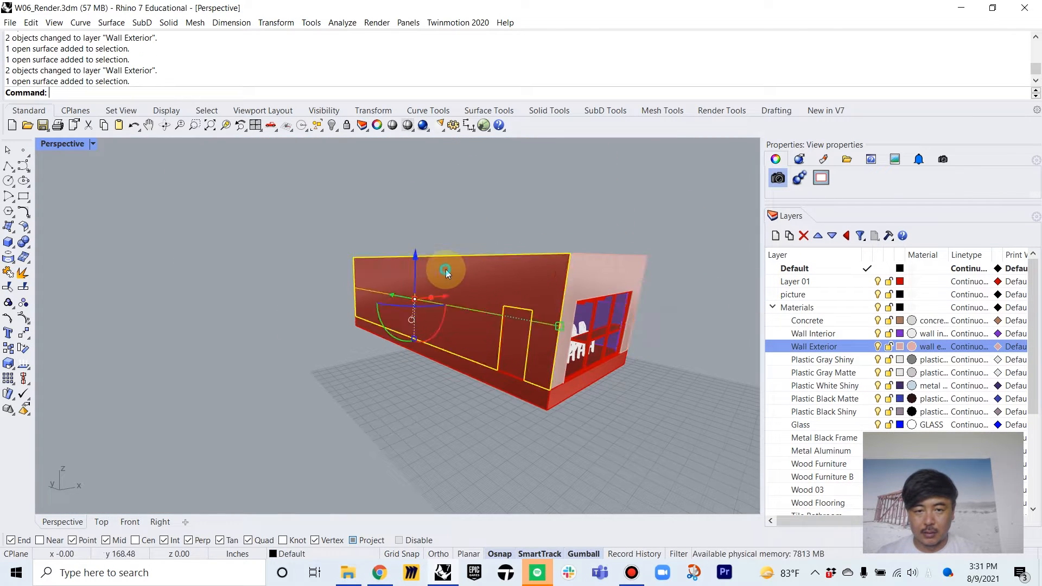
{"action": "right_click_drag", "start_coordinate": [445, 270], "coordinate": [434, 295]}
{"action": "scroll", "coordinate": [370, 277], "scroll_direction": "up", "scroll_amount": 4}
{"action": "left_click", "coordinate": [434, 295], "text": "shift"}
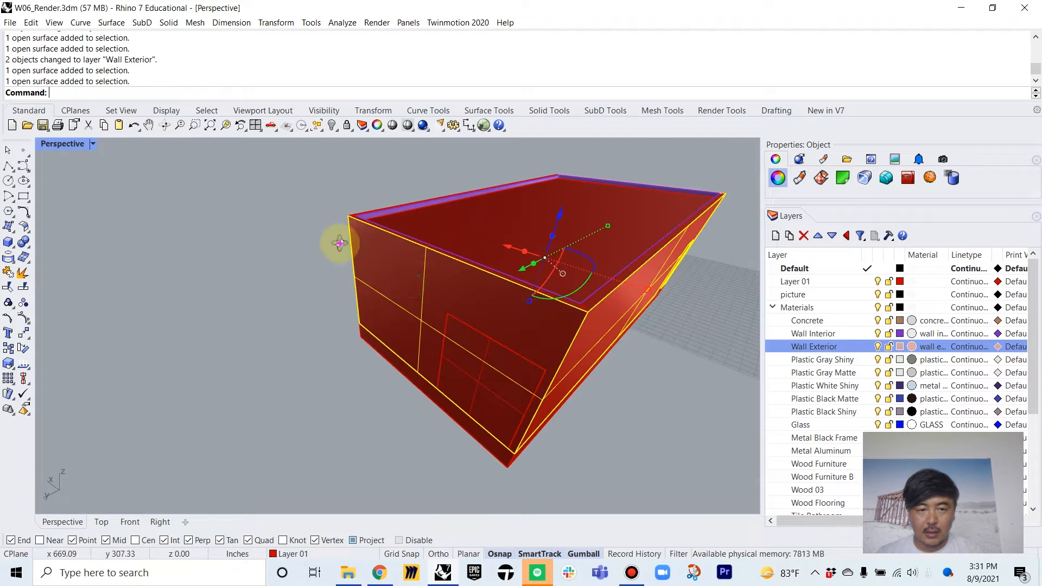
{"action": "scroll", "coordinate": [324, 250], "scroll_direction": "up", "scroll_amount": 4}
{"action": "right_click_drag", "start_coordinate": [339, 245], "coordinate": [432, 256]}
{"action": "left_click", "coordinate": [419, 251]}
{"action": "right_click_drag", "start_coordinate": [462, 191], "coordinate": [493, 223]}
{"action": "left_click", "coordinate": [434, 262], "text": "shift"}
{"action": "right_click_drag", "start_coordinate": [433, 262], "coordinate": [533, 370]}
{"action": "scroll", "coordinate": [556, 352], "scroll_direction": "up", "scroll_amount": 3}
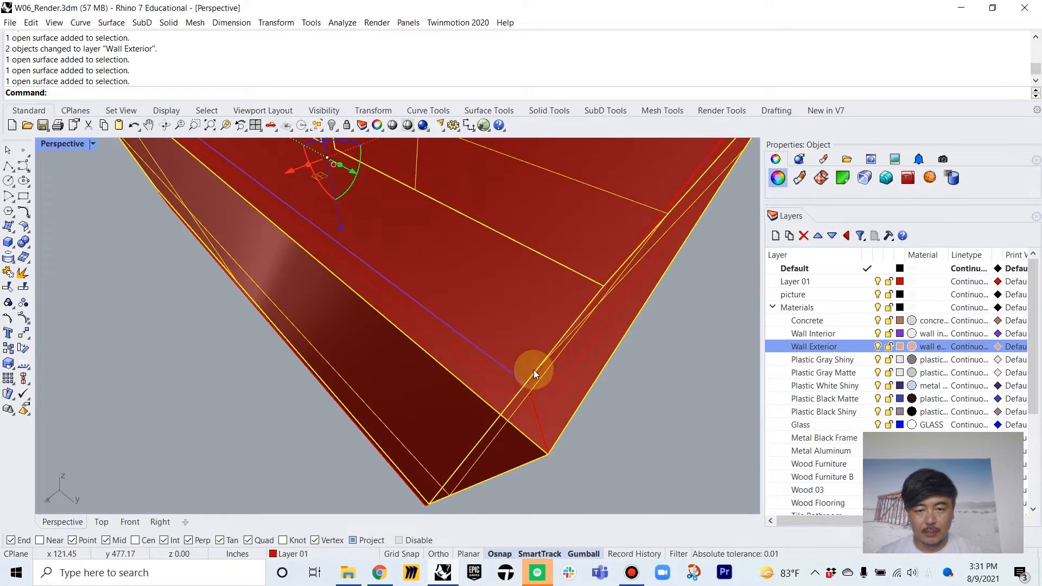
{"action": "left_click", "coordinate": [548, 404], "text": "shift"}
{"action": "left_click", "coordinate": [529, 401], "text": "shift"}
{"action": "scroll", "coordinate": [532, 399], "scroll_direction": "down", "scroll_amount": 5}
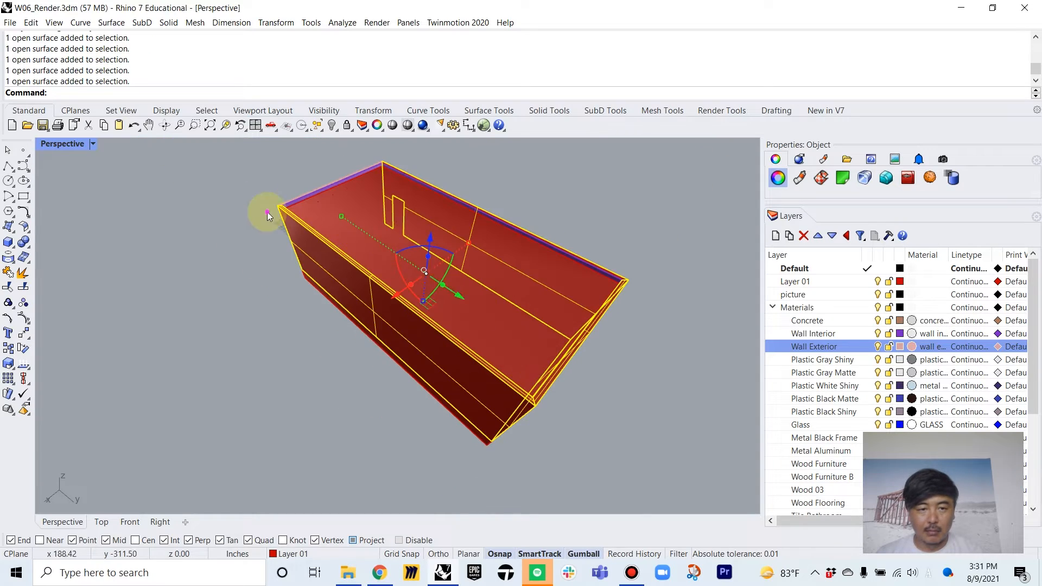
{"action": "right_click_drag", "start_coordinate": [267, 212], "coordinate": [379, 292]}
{"action": "scroll", "coordinate": [379, 292], "scroll_direction": "up", "scroll_amount": 6}
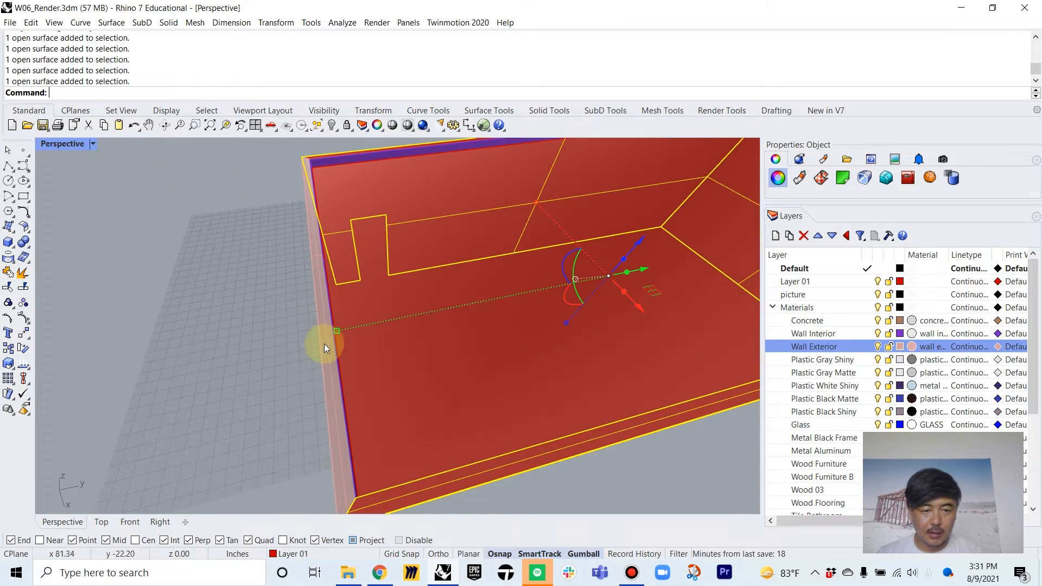
{"action": "left_click", "coordinate": [325, 344], "text": "shift"}
{"action": "right_click_drag", "start_coordinate": [258, 360], "coordinate": [347, 331]}
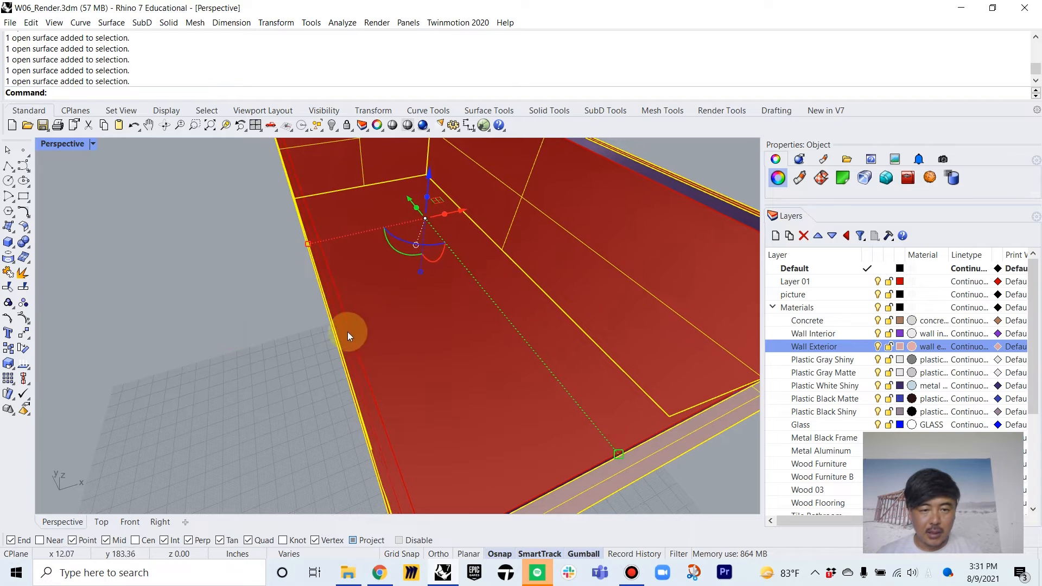
{"action": "left_click", "coordinate": [343, 348], "text": "shift"}
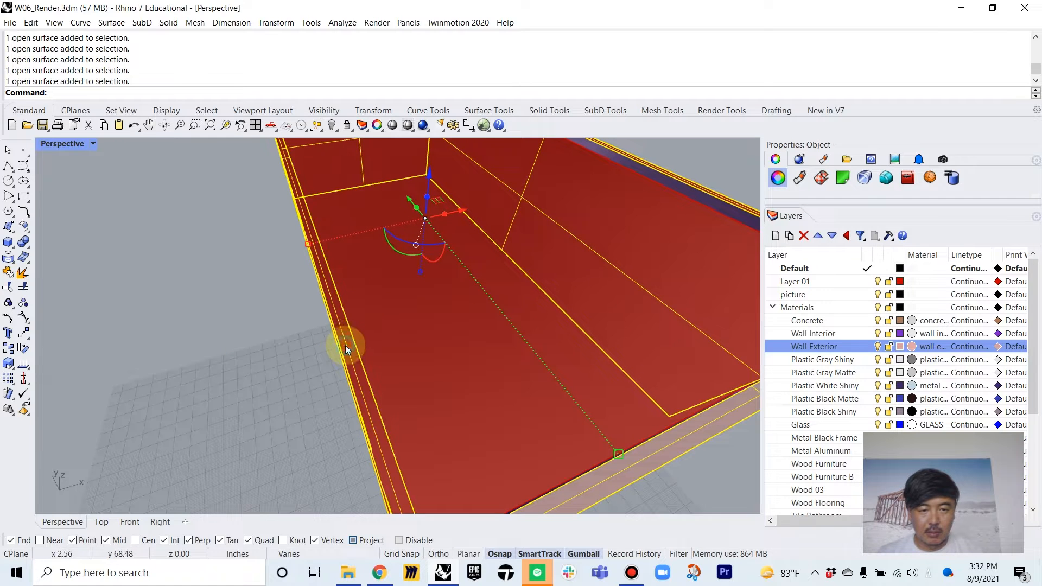
{"action": "right_click", "coordinate": [838, 347]}
{"action": "left_click", "coordinate": [875, 298]}
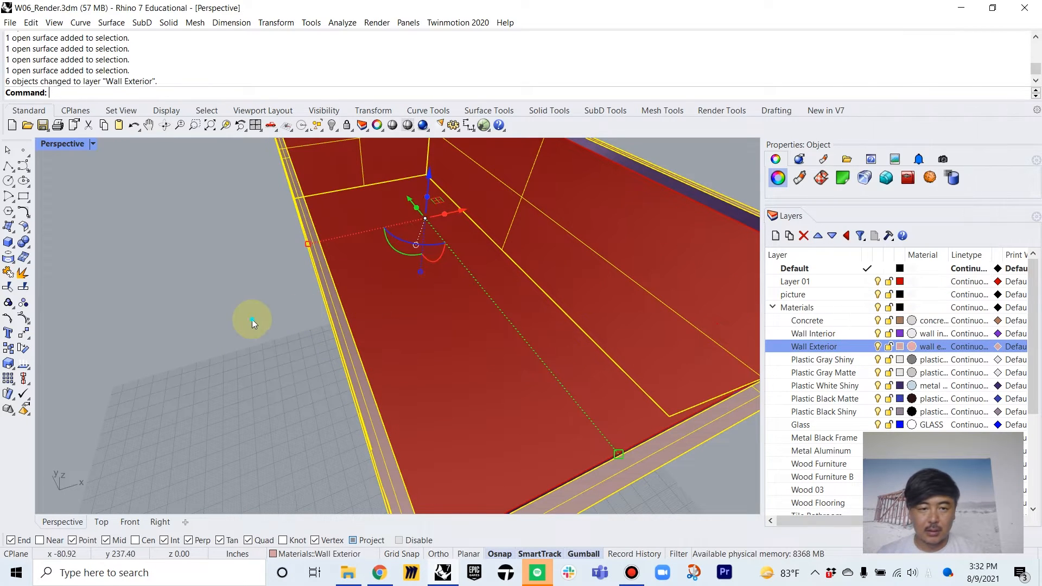
Step: Select the building's base slab extrusion, explode it into separate surfaces, and deselect them
{"action": "right_click_drag", "start_coordinate": [252, 319], "coordinate": [510, 327]}
{"action": "scroll", "coordinate": [432, 442], "scroll_direction": "down", "scroll_amount": 5}
{"action": "left_click", "coordinate": [425, 440]}
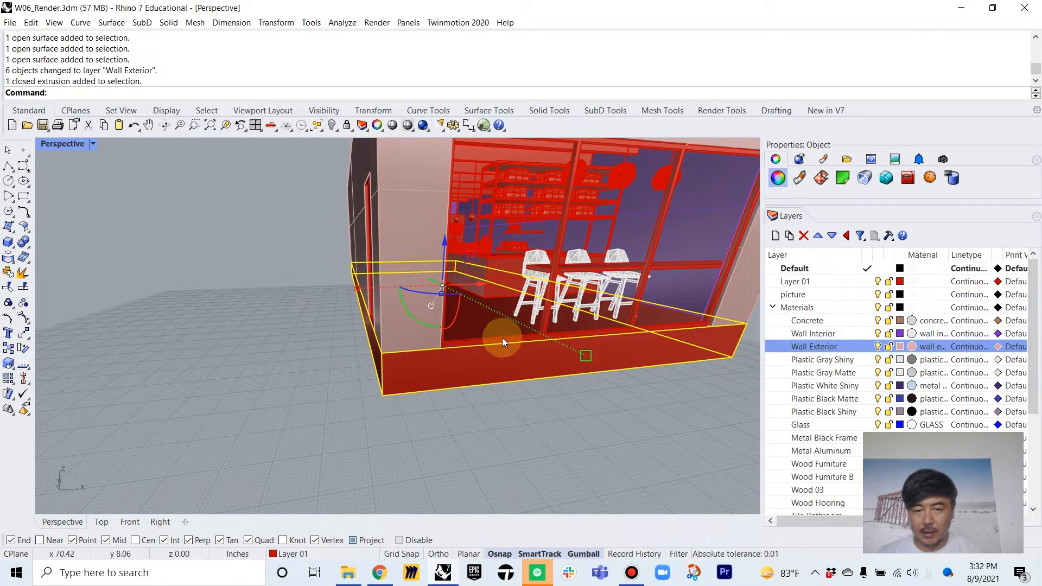
{"action": "right_click_drag", "start_coordinate": [554, 321], "coordinate": [582, 369]}
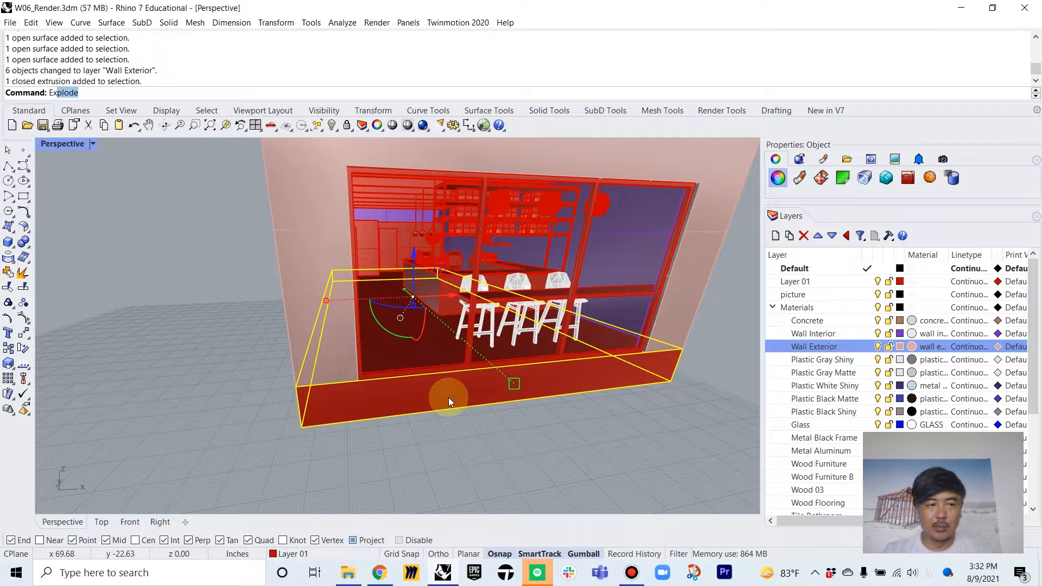
{"action": "key", "text": "Return"}
{"action": "left_click", "coordinate": [451, 434]}
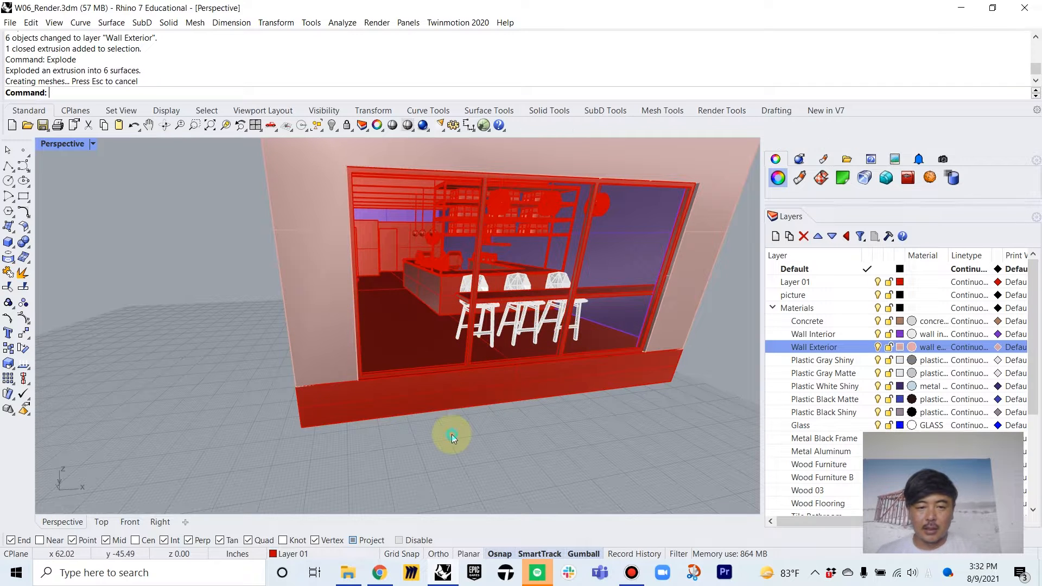
Step: Select the slab's top surface as the café floor and change its layer to Wood Flooring
{"action": "left_click", "coordinate": [401, 323]}
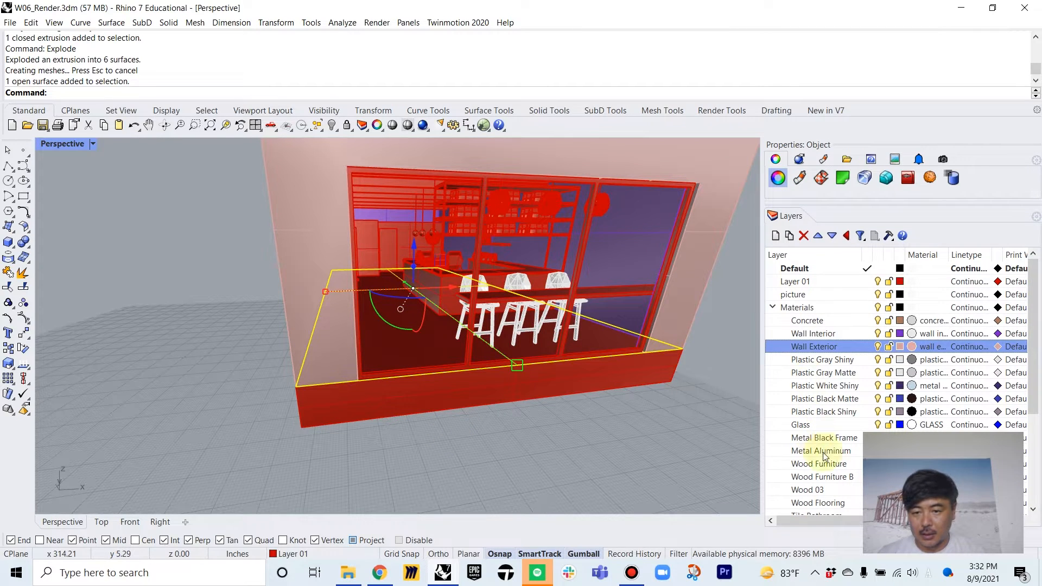
{"action": "scroll", "coordinate": [823, 456], "scroll_direction": "down", "scroll_amount": 4}
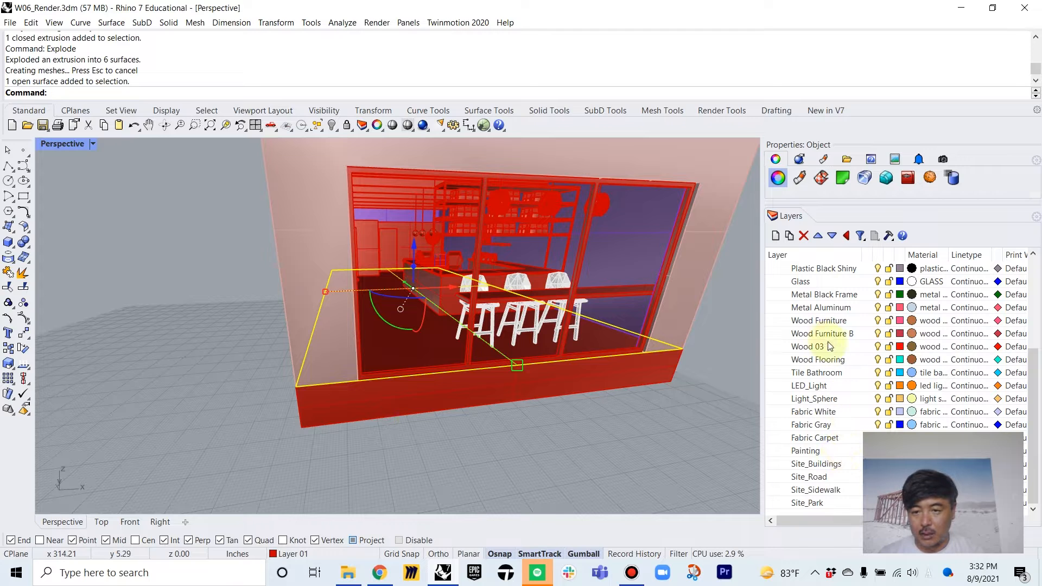
{"action": "right_click", "coordinate": [844, 361]}
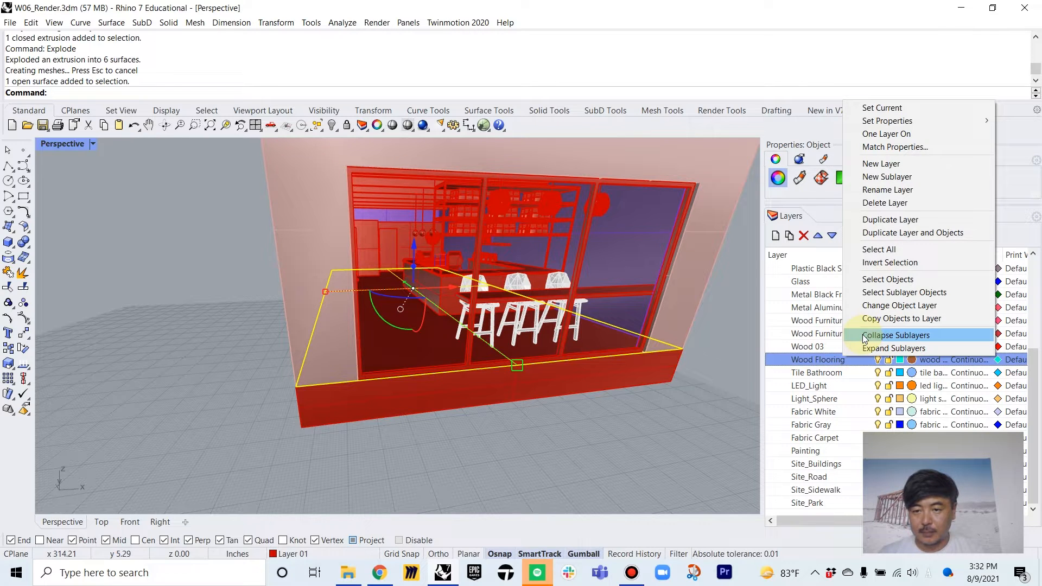
{"action": "left_click", "coordinate": [866, 307]}
Step: Select the base slab's remaining side and underside surfaces in the Front view and change their layer to Concrete
{"action": "right_click_drag", "start_coordinate": [711, 405], "coordinate": [656, 413]}
{"action": "double_click", "coordinate": [49, 147]}
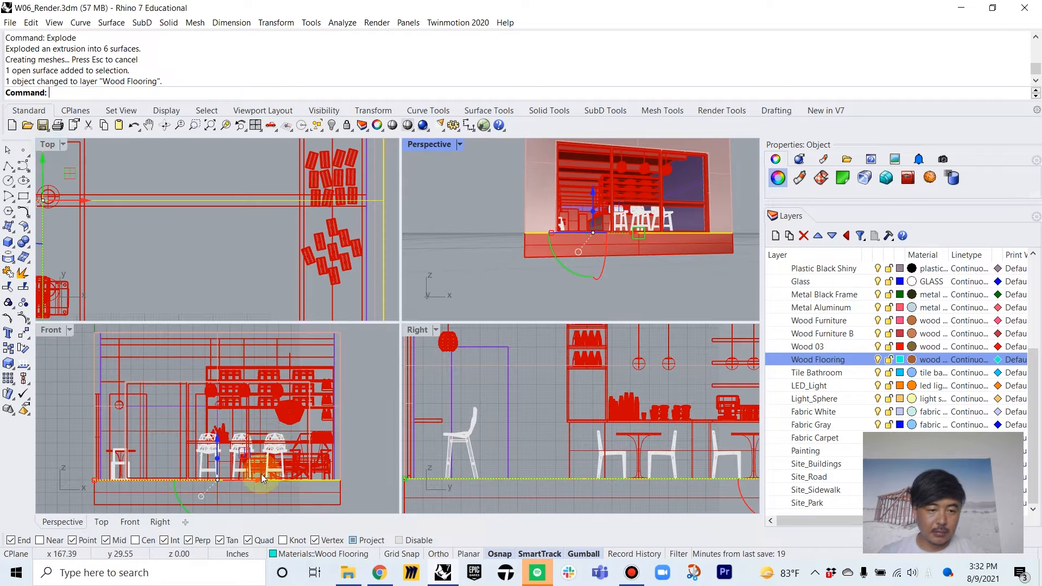
{"action": "left_click_drag", "start_coordinate": [358, 450], "coordinate": [87, 416]}
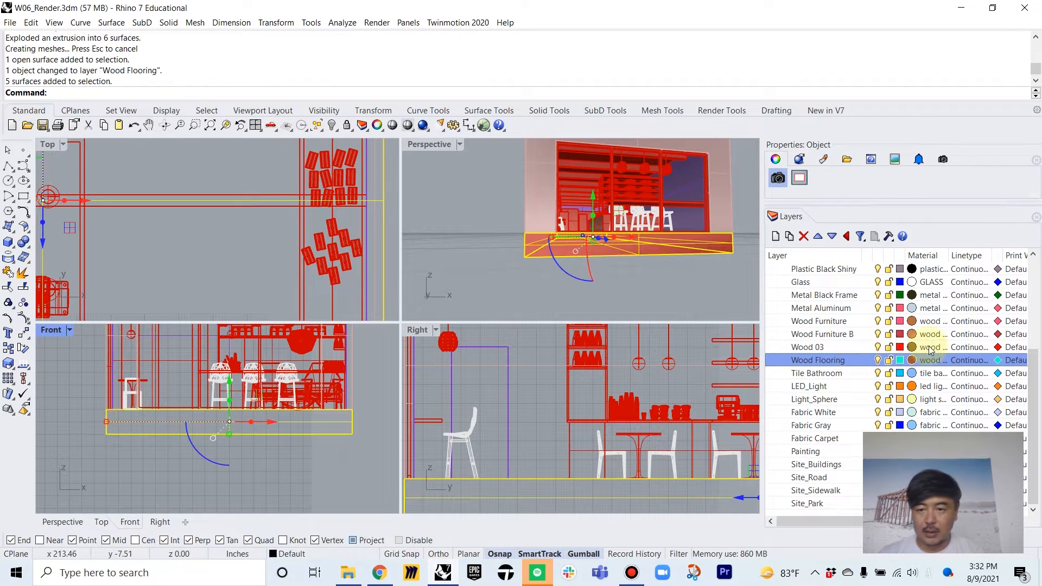
{"action": "scroll", "coordinate": [831, 298], "scroll_direction": "up", "scroll_amount": 4}
{"action": "right_click", "coordinate": [820, 322]}
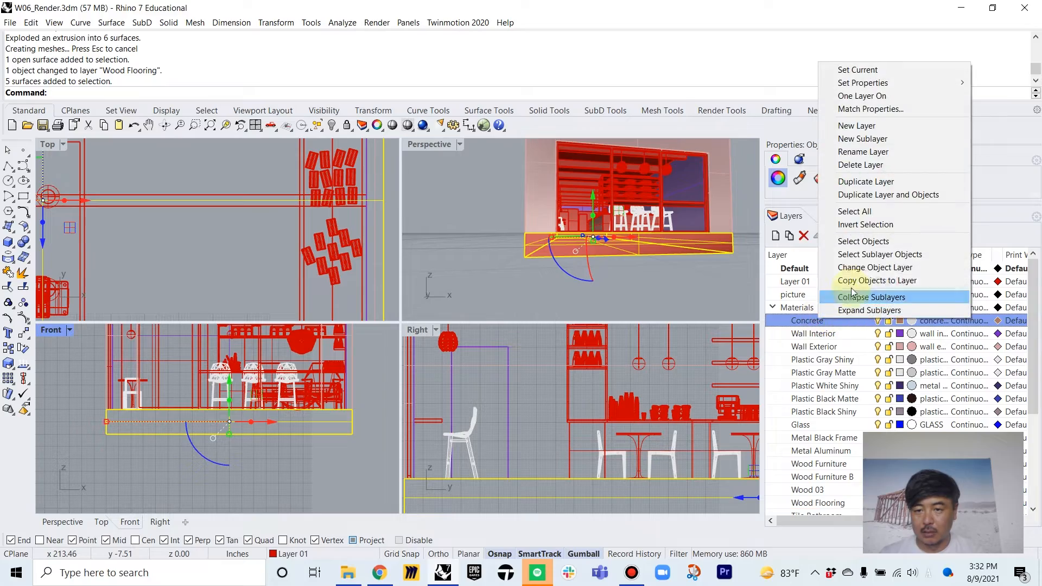
{"action": "left_click", "coordinate": [869, 266]}
Step: Maximize the Perspective view, select the front window frame, and change its layer to Metal Black Frame
{"action": "double_click", "coordinate": [441, 141]}
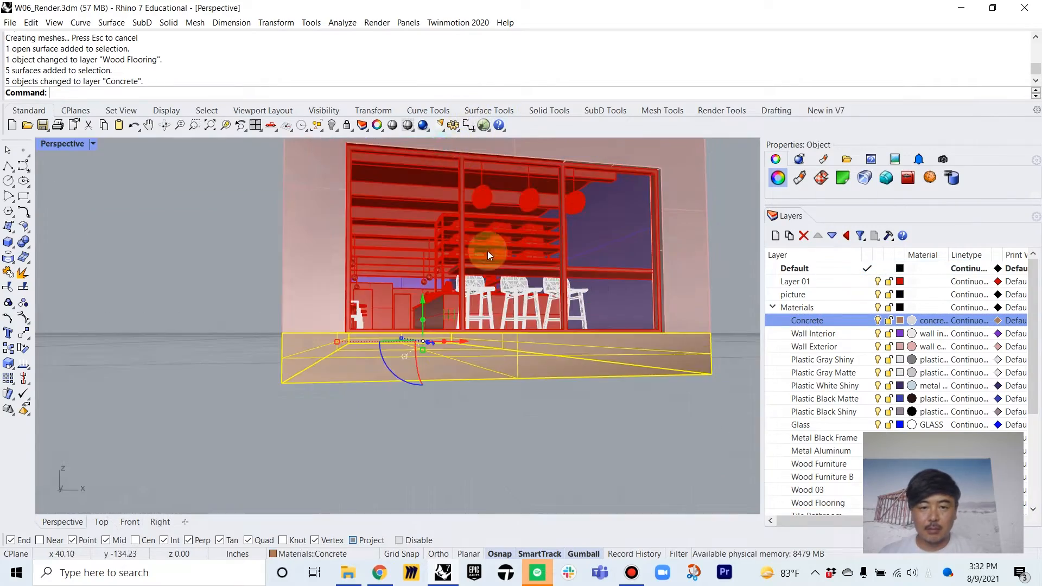
{"action": "right_click_drag", "start_coordinate": [488, 251], "coordinate": [548, 263]}
{"action": "left_click", "coordinate": [640, 237]}
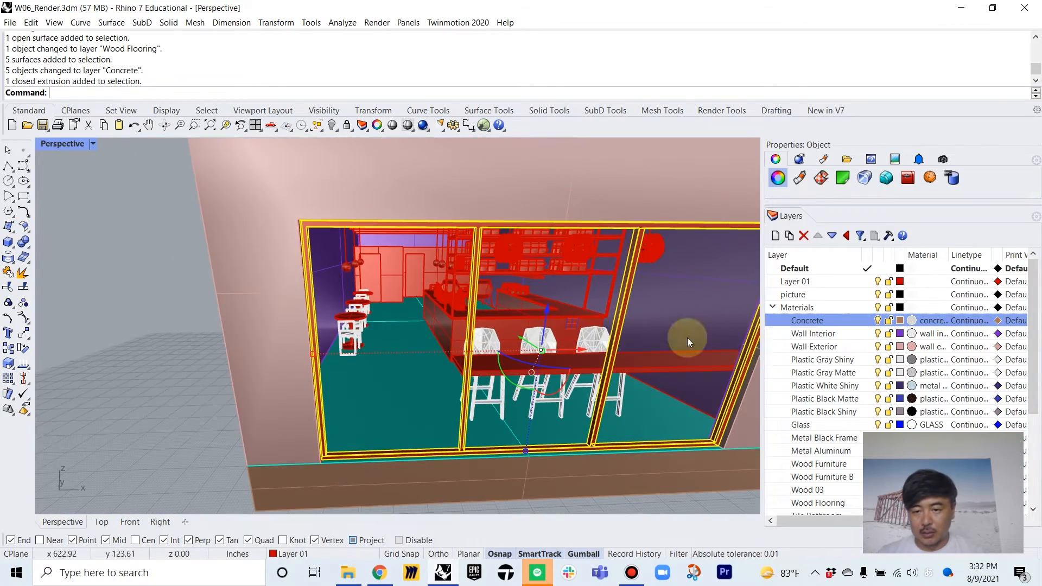
{"action": "right_click", "coordinate": [817, 436]}
{"action": "left_click", "coordinate": [868, 383]}
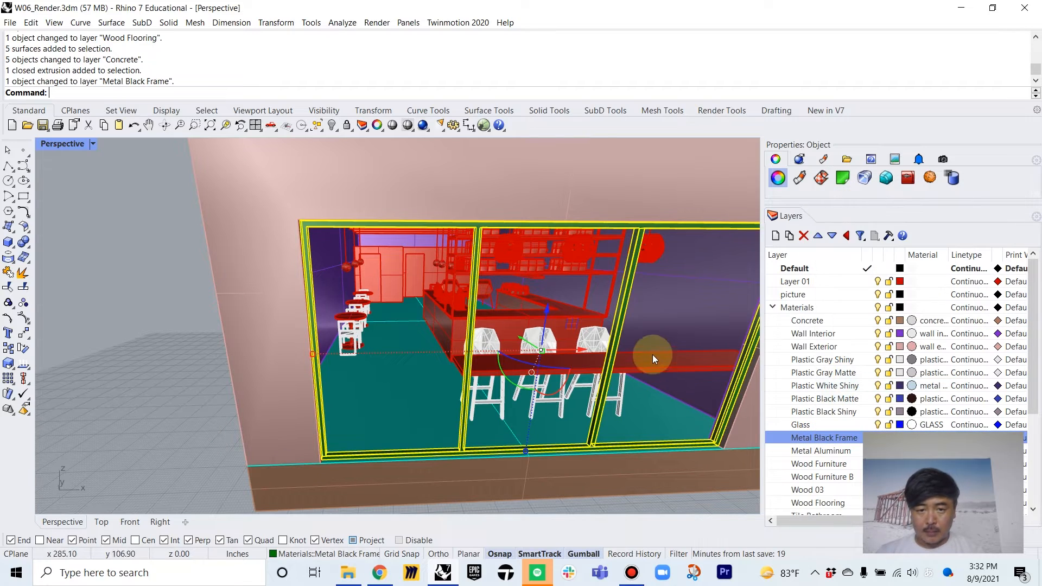
Step: Select the countertop of the café's service counter together with the bar counter along the front window
{"action": "left_click", "coordinate": [670, 363]}
{"action": "right_click_drag", "start_coordinate": [670, 362], "coordinate": [431, 327]}
{"action": "left_click", "coordinate": [431, 328]}
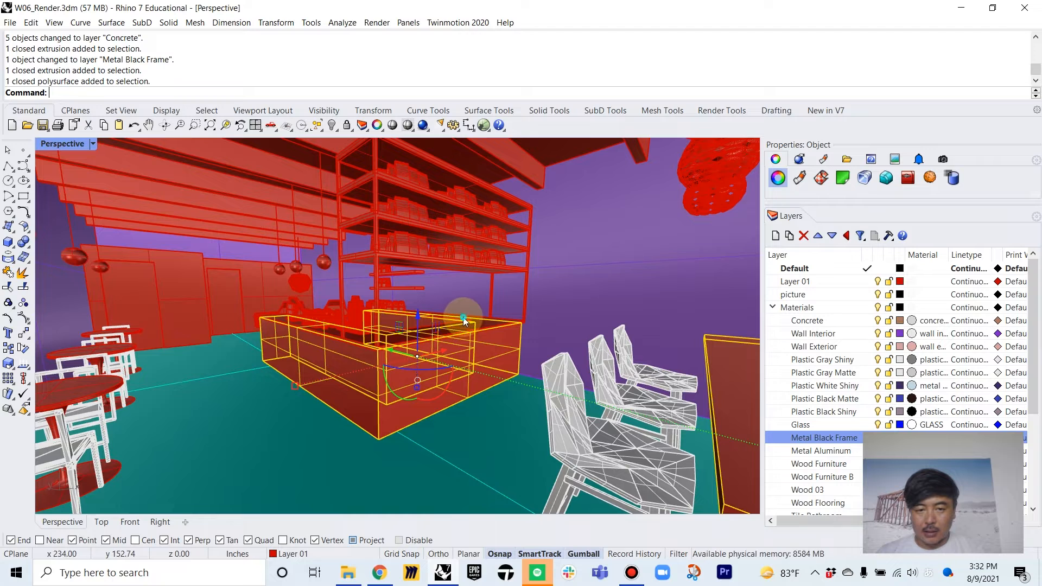
{"action": "left_click", "coordinate": [517, 331]}
{"action": "left_click", "coordinate": [722, 380], "text": "shift"}
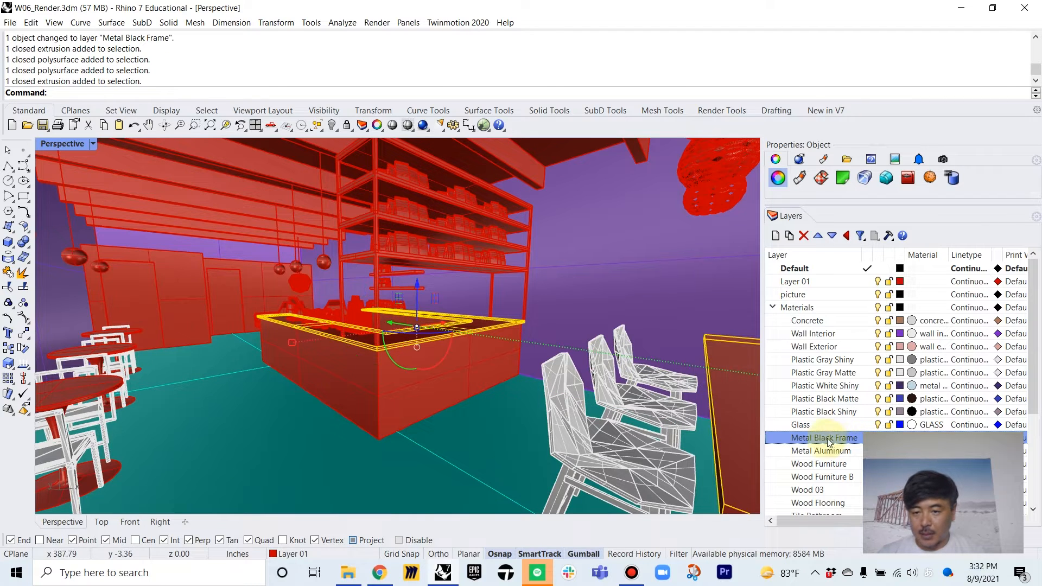
Step: Create a layer named "Couter" below Wall Exterior in the Materials group and change the selected counter objects to it
{"action": "left_click", "coordinate": [820, 348]}
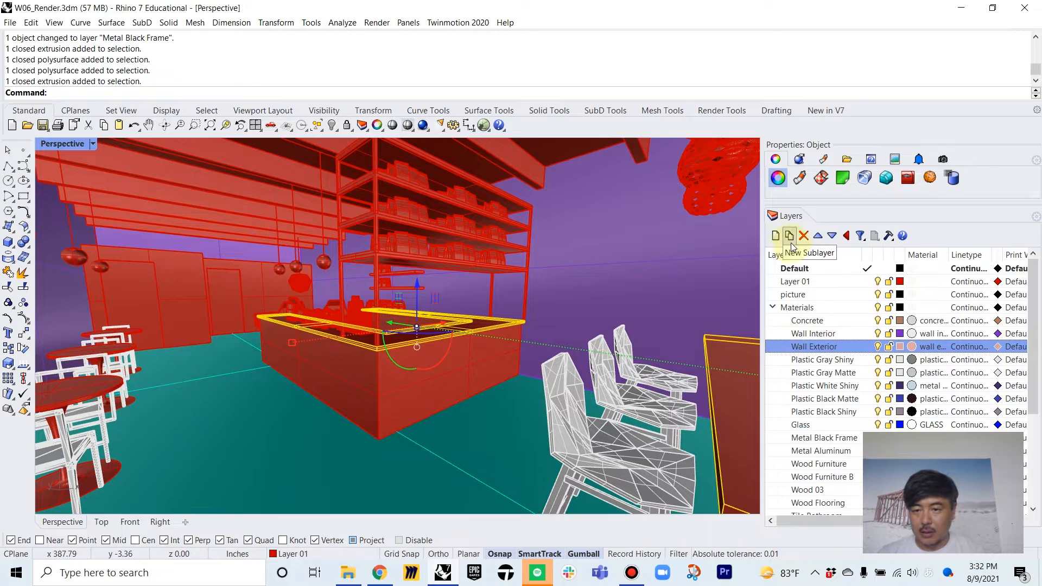
{"action": "left_click", "coordinate": [775, 238]}
{"action": "type", "text": "C"}
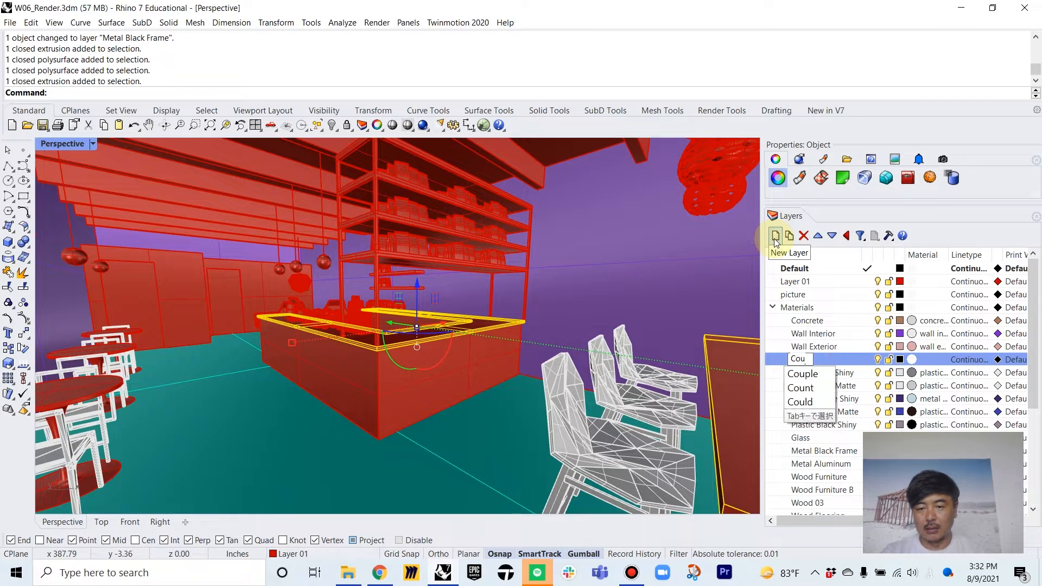
{"action": "key", "text": "BackSpace"}
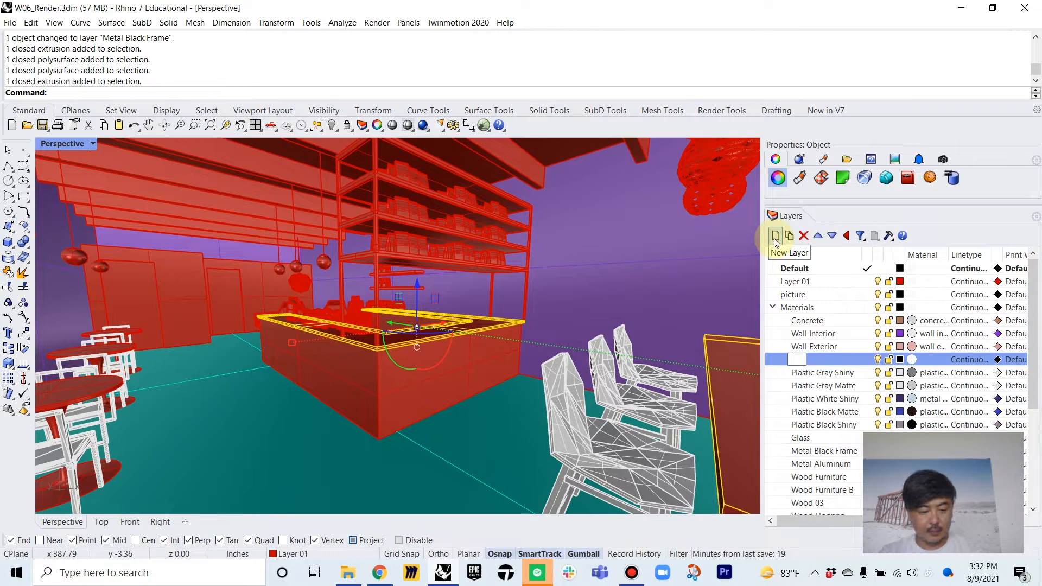
{"action": "key", "text": "alt+shift"}
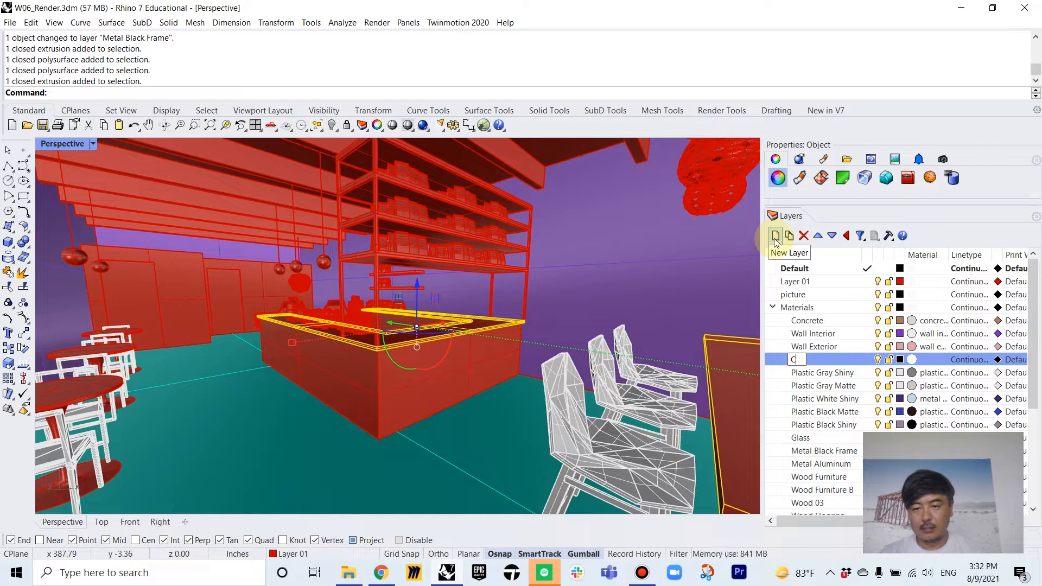
{"action": "type", "text": "Couter"}
{"action": "key", "text": "Return"}
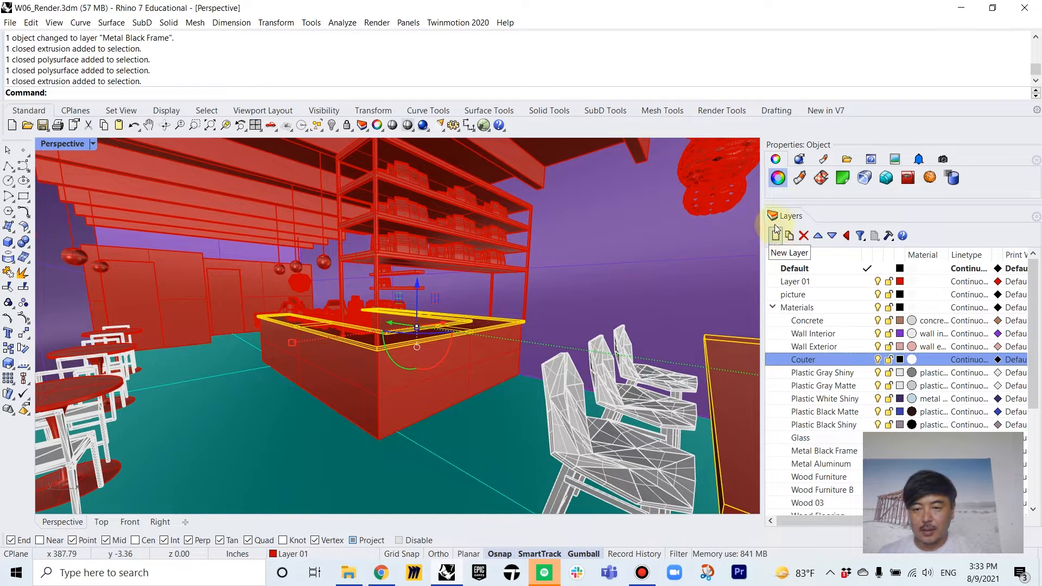
{"action": "right_click", "coordinate": [817, 360]}
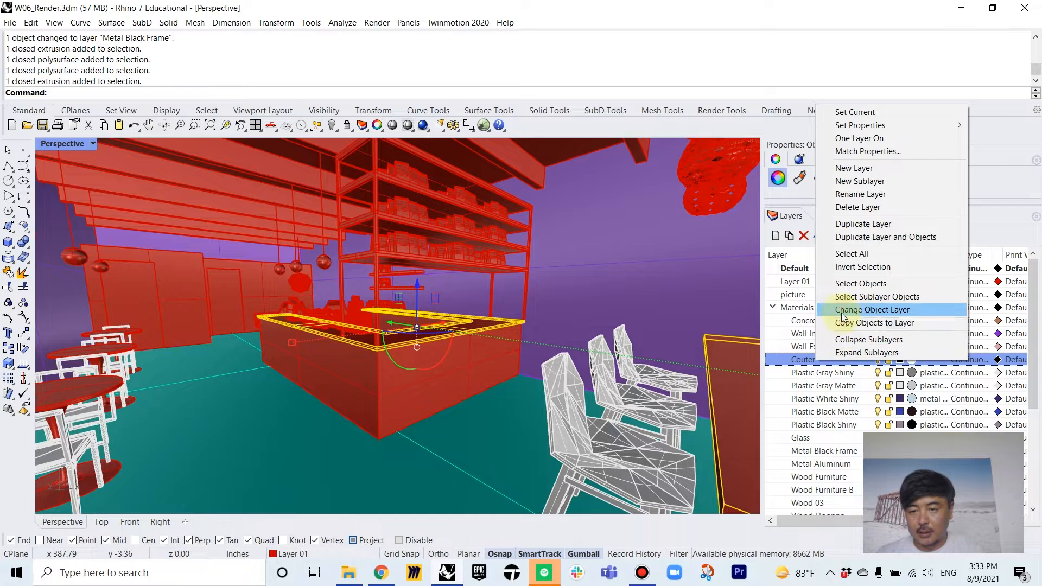
{"action": "left_click", "coordinate": [843, 310]}
Step: Set the Couter layer's display color to a very dark red
{"action": "left_click", "coordinate": [902, 360]}
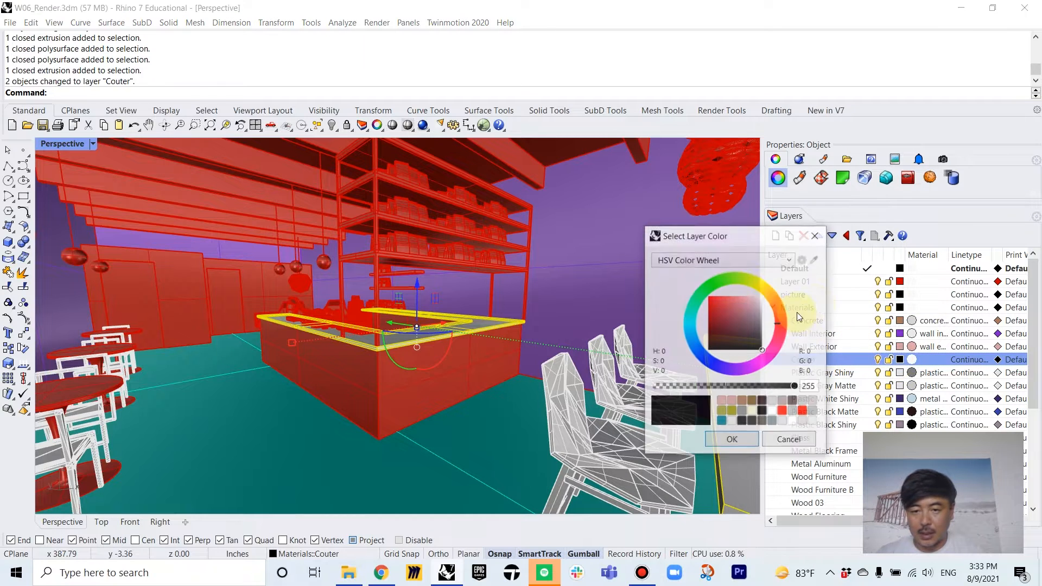
{"action": "mouse_move", "coordinate": [738, 321]}
{"action": "left_mouse_down"}
{"action": "mouse_move", "coordinate": [757, 305]}
{"action": "mouse_move", "coordinate": [723, 335]}
{"action": "left_mouse_up"}
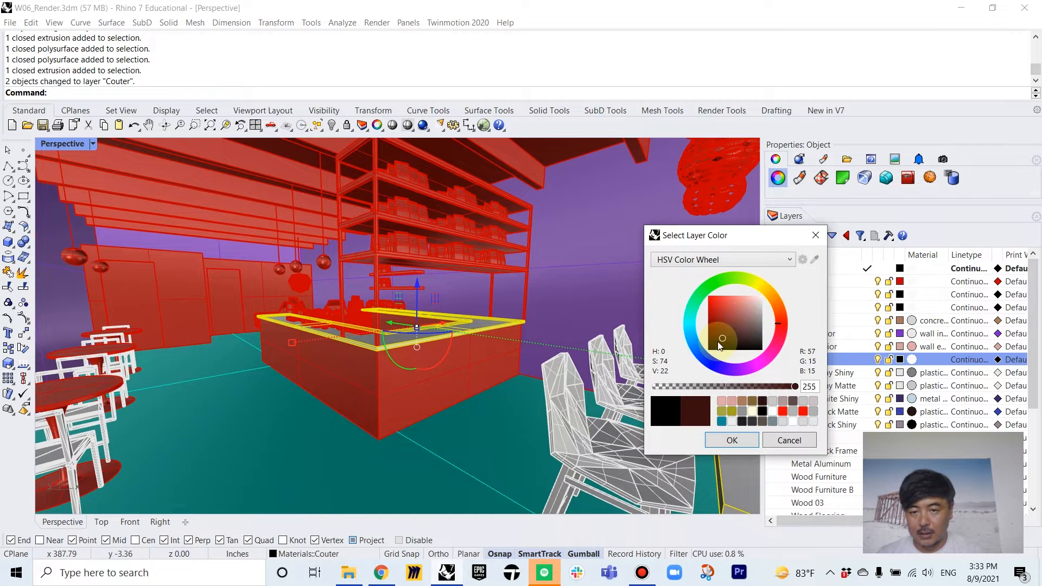
{"action": "left_click", "coordinate": [732, 440]}
Step: Give the Couter layer a Plaster material named "counter" with a dark reddish-brown color, RGB 100, 56, 56
{"action": "left_click", "coordinate": [911, 361]}
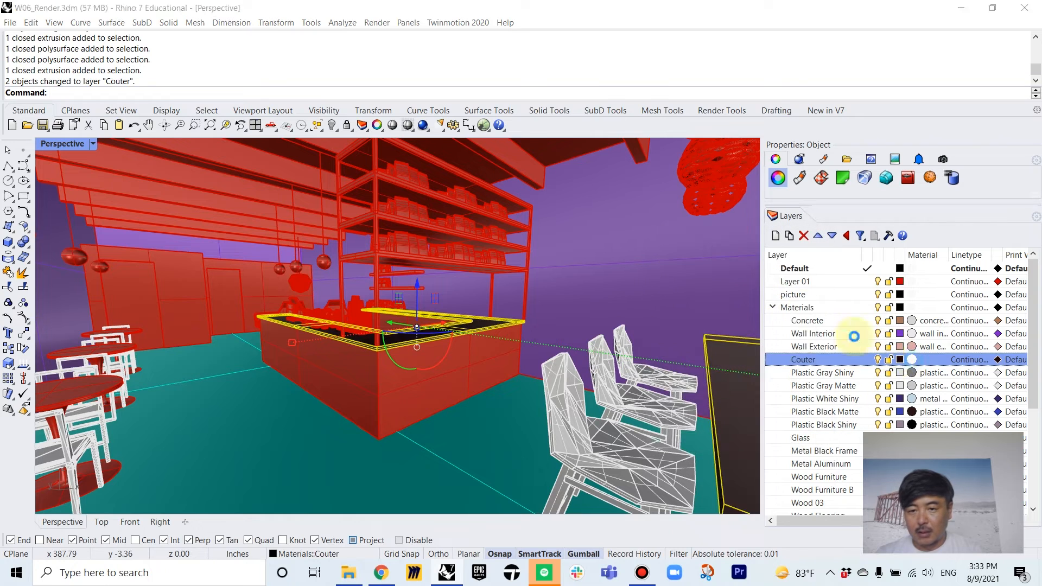
{"action": "left_click", "coordinate": [662, 261]}
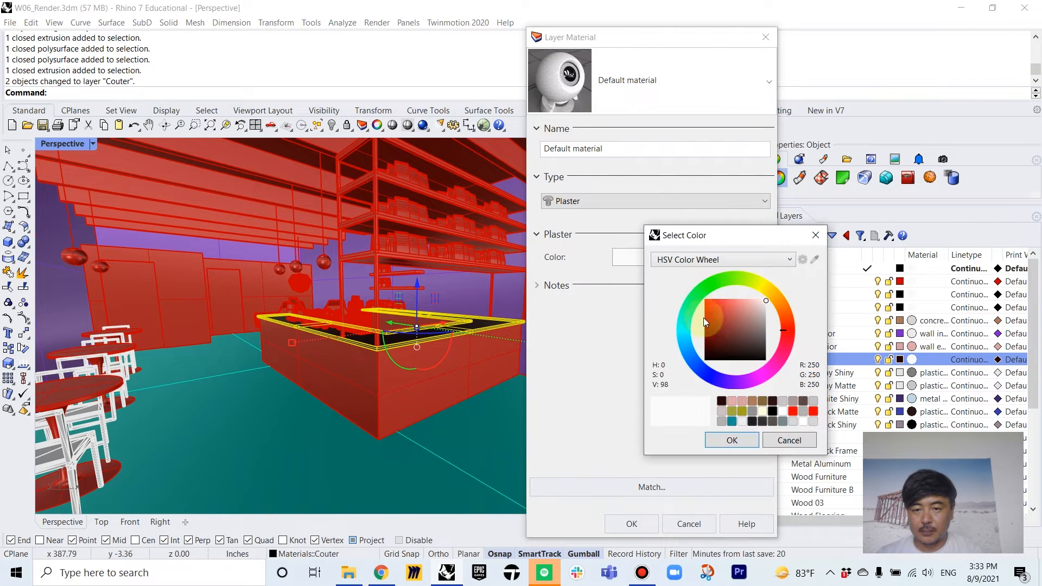
{"action": "left_click_drag", "start_coordinate": [731, 327], "coordinate": [739, 338]}
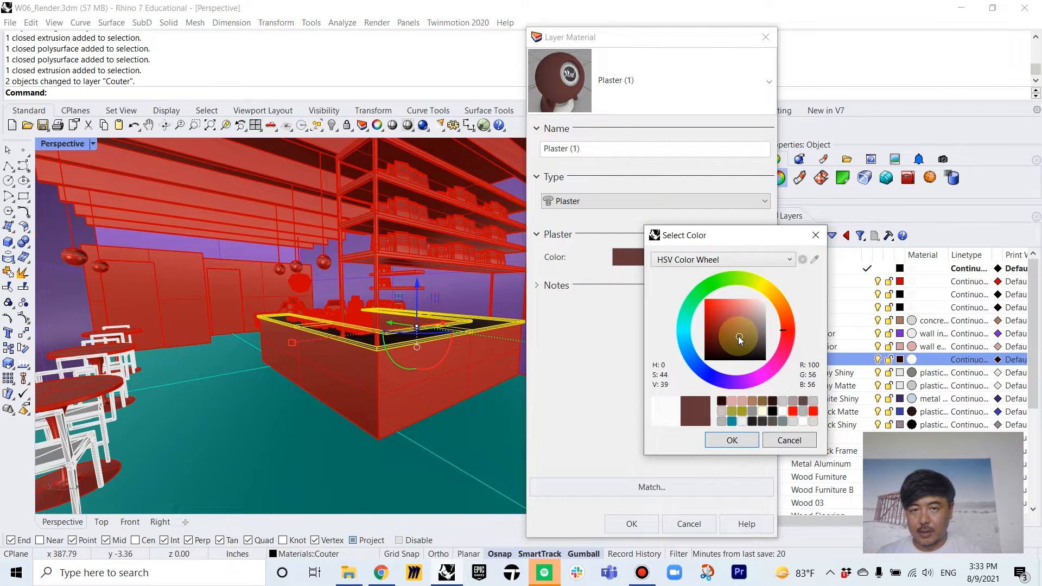
{"action": "left_click", "coordinate": [730, 441]}
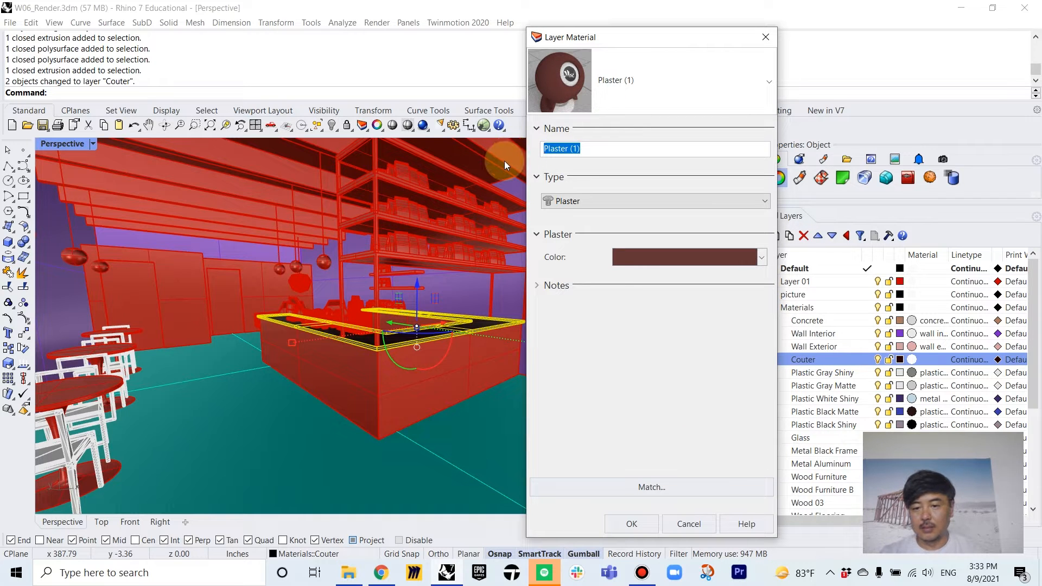
{"action": "type", "text": "counter"}
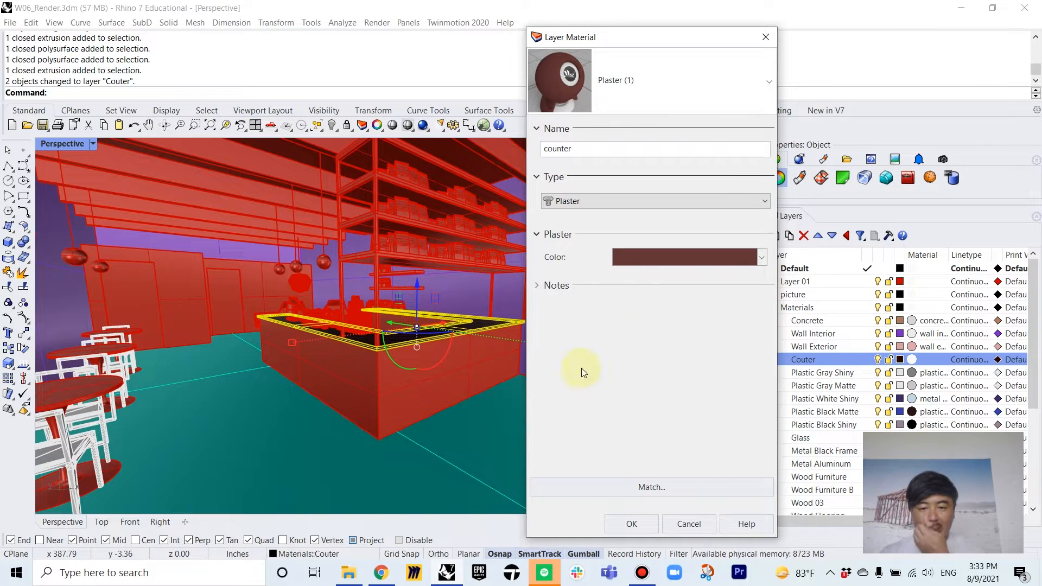
{"action": "left_click", "coordinate": [624, 522]}
Step: Select the shelving frame above the service counter and create a layer named "Metal Brass" below Metal Black Frame
{"action": "right_click_drag", "start_coordinate": [582, 293], "coordinate": [585, 296]}
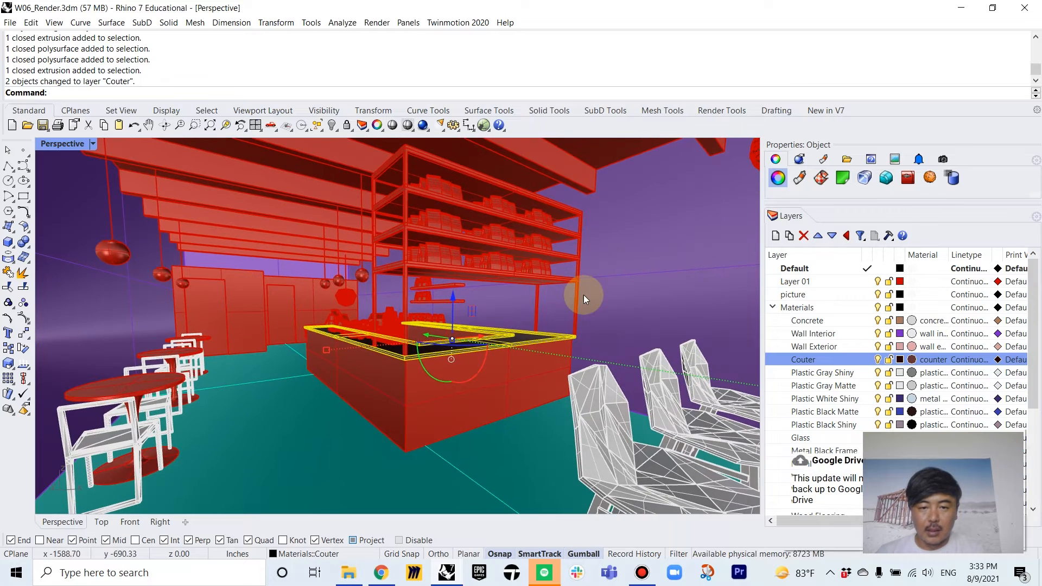
{"action": "left_click", "coordinate": [578, 297]}
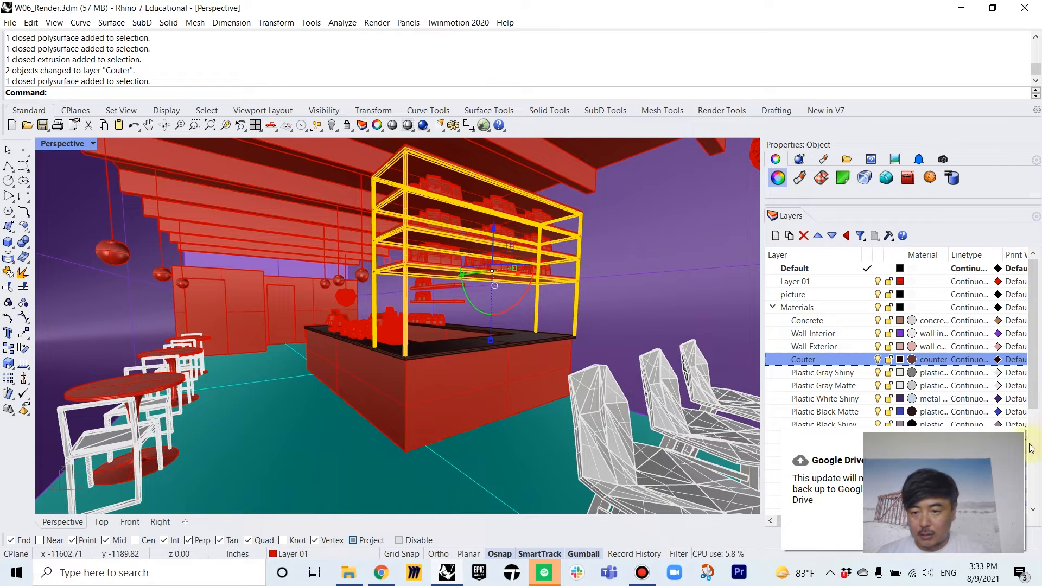
{"action": "left_click", "coordinate": [1011, 441]}
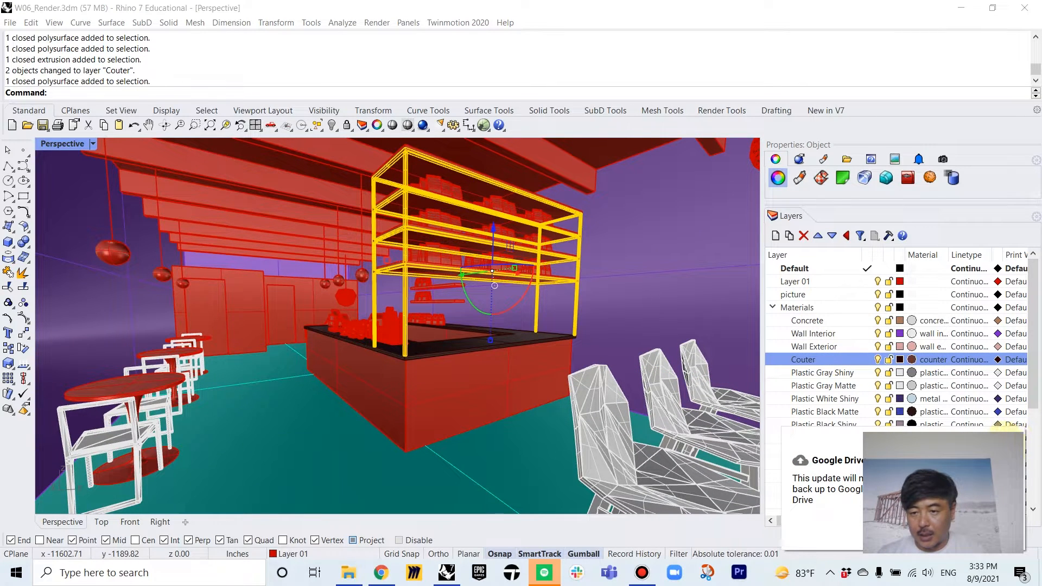
{"action": "left_click", "coordinate": [835, 454]}
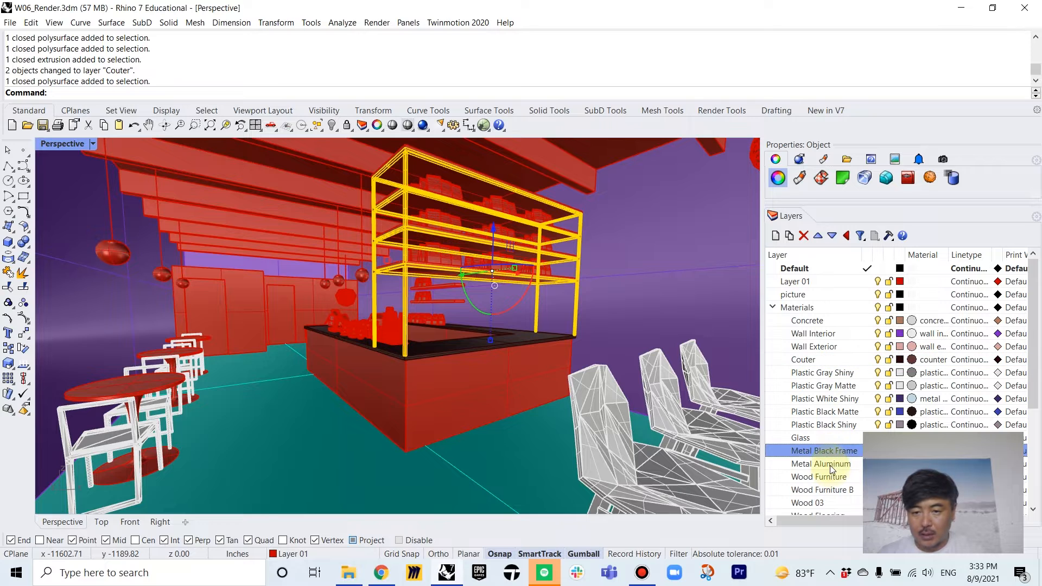
{"action": "left_click", "coordinate": [775, 238]}
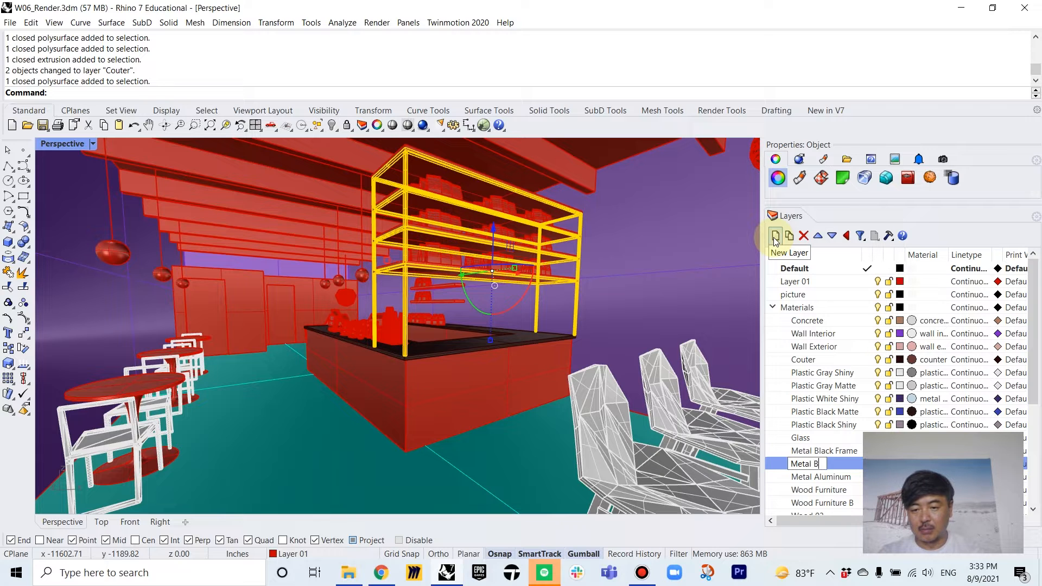
{"action": "type", "text": "Metal Brass"}
{"action": "key", "text": "Return"}
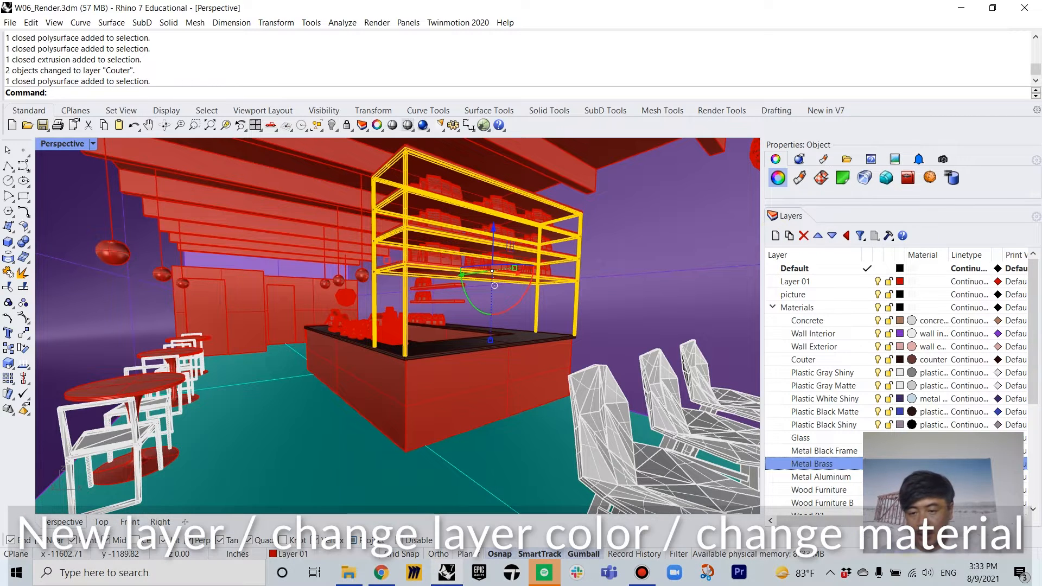
Step: Set the Metal Brass layer's display color to an olive yellow
{"action": "left_click", "coordinate": [899, 464]}
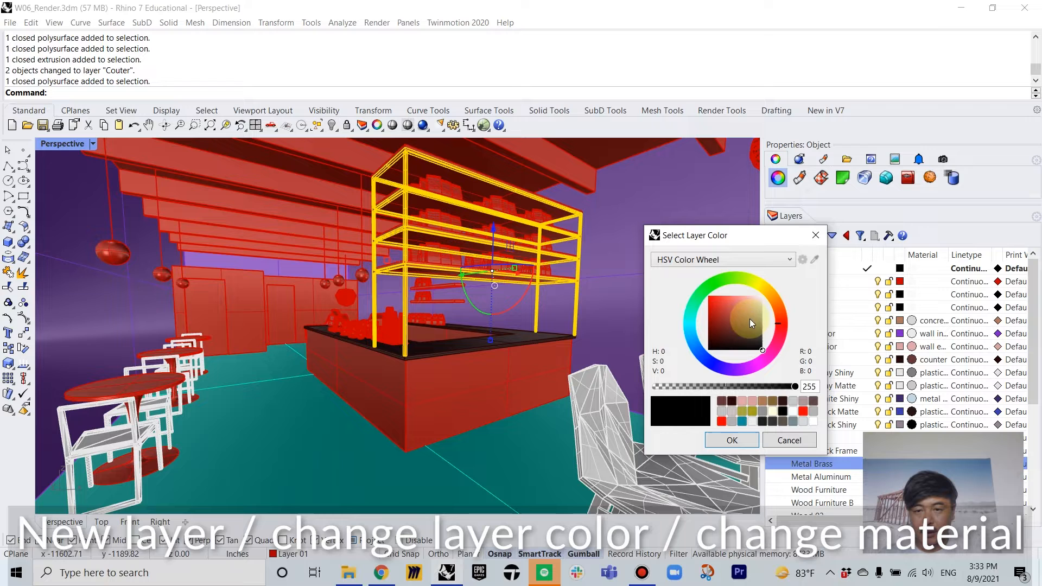
{"action": "left_click", "coordinate": [756, 282]}
{"action": "left_click_drag", "start_coordinate": [742, 308], "coordinate": [723, 317]}
{"action": "left_click", "coordinate": [733, 441]}
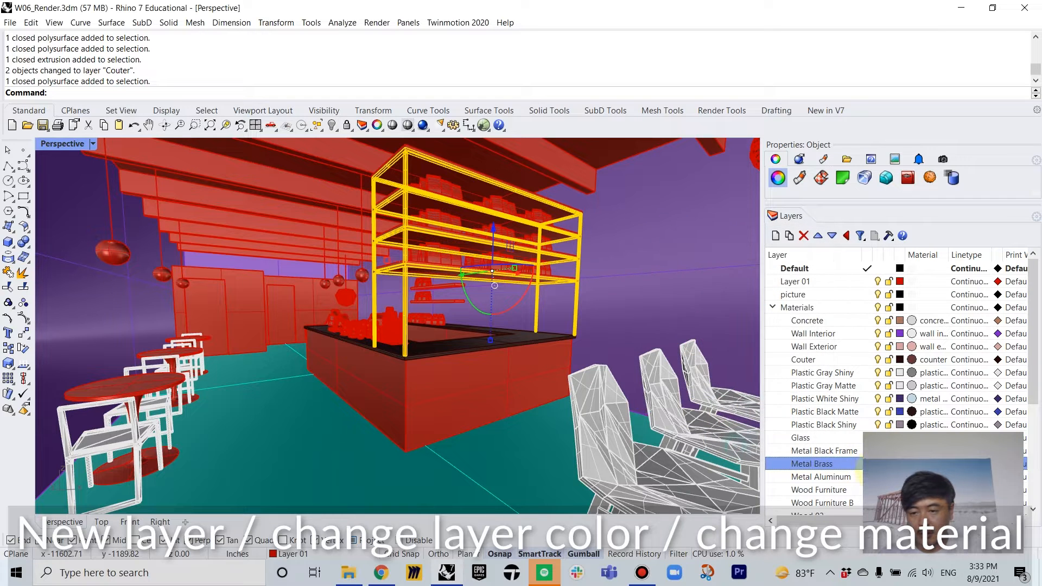
Step: Give the Metal Brass layer a Plaster material named "metal brass" with an olive-yellow color, RGB 178, 181, 62
{"action": "left_click", "coordinate": [914, 464]}
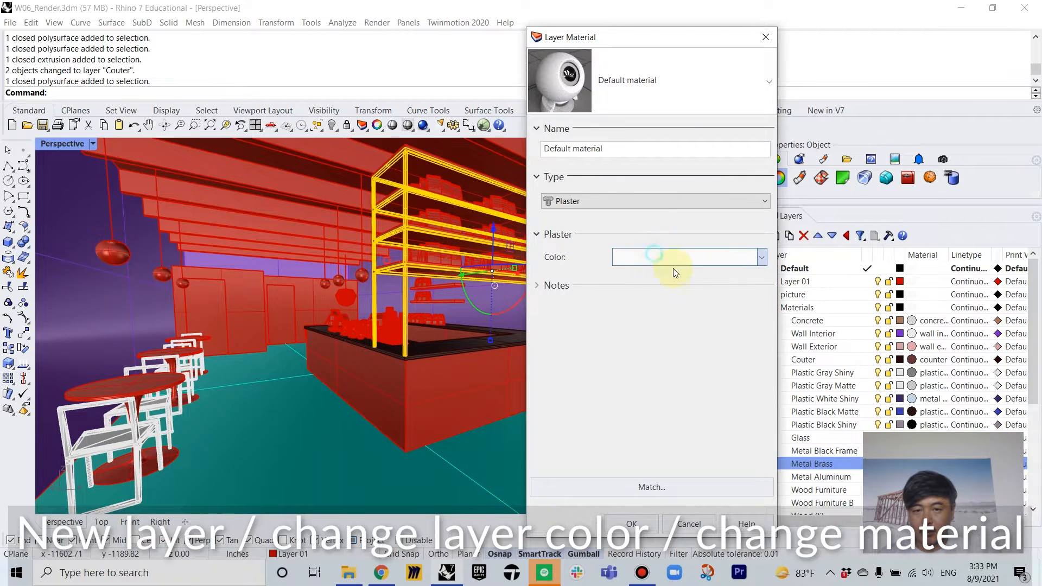
{"action": "left_click", "coordinate": [675, 271]}
{"action": "left_click", "coordinate": [761, 287]}
{"action": "left_click", "coordinate": [725, 318]}
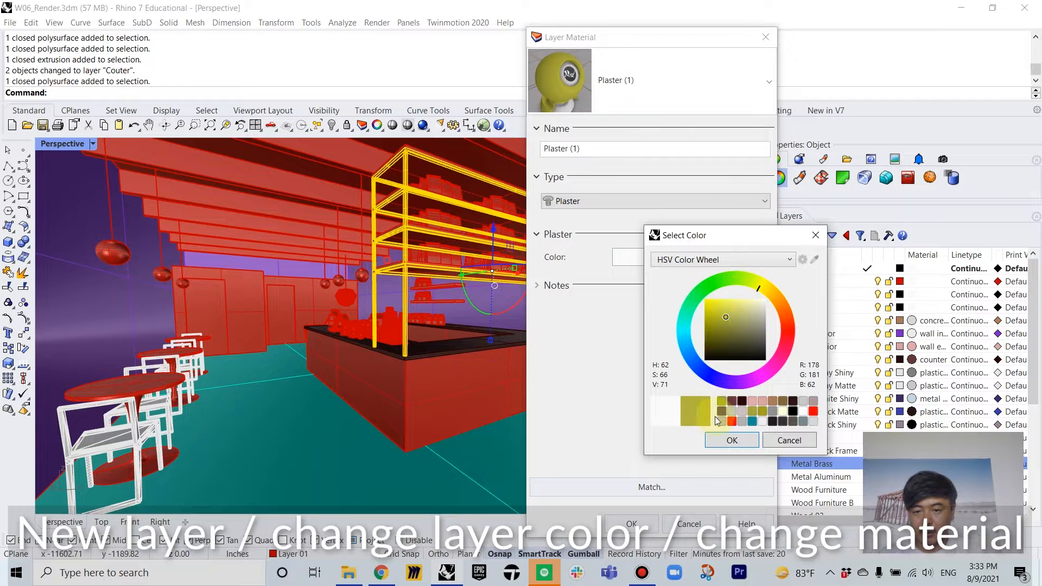
{"action": "left_click", "coordinate": [730, 441]}
{"action": "left_click", "coordinate": [596, 150]}
{"action": "double_click", "coordinate": [597, 152]}
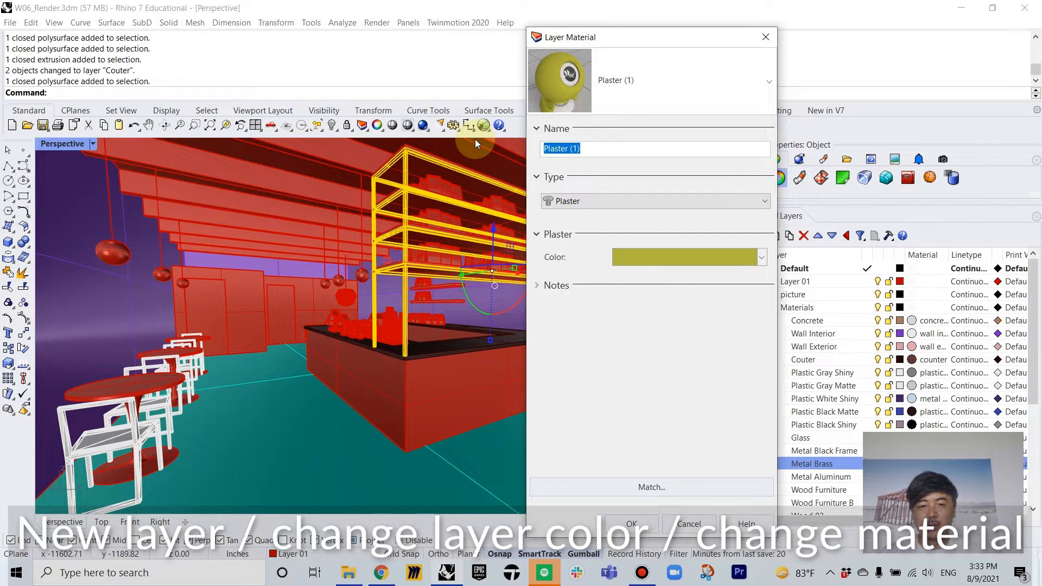
{"action": "type", "text": "metal br"}
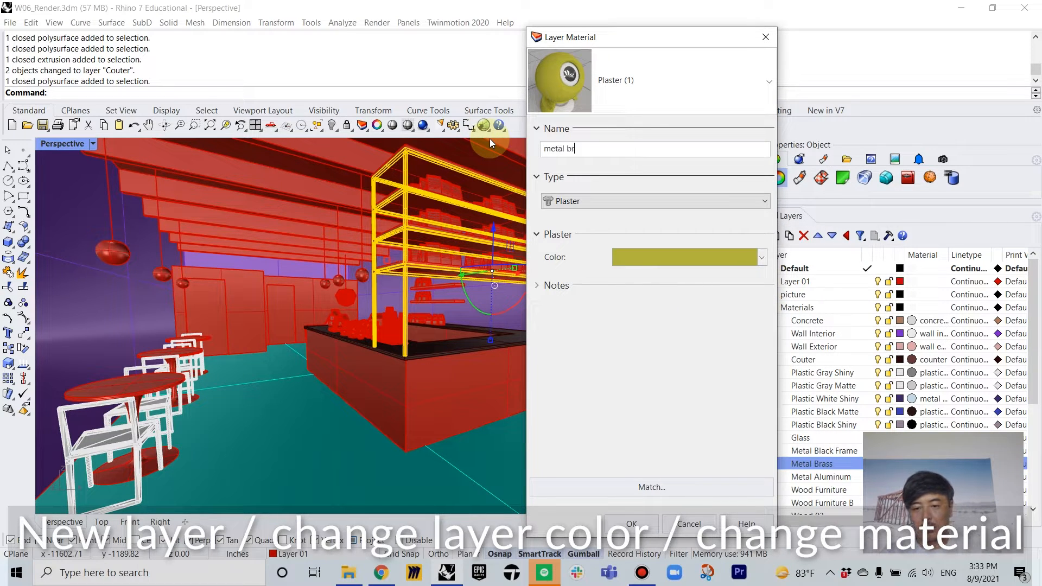
{"action": "type", "text": "ass"}
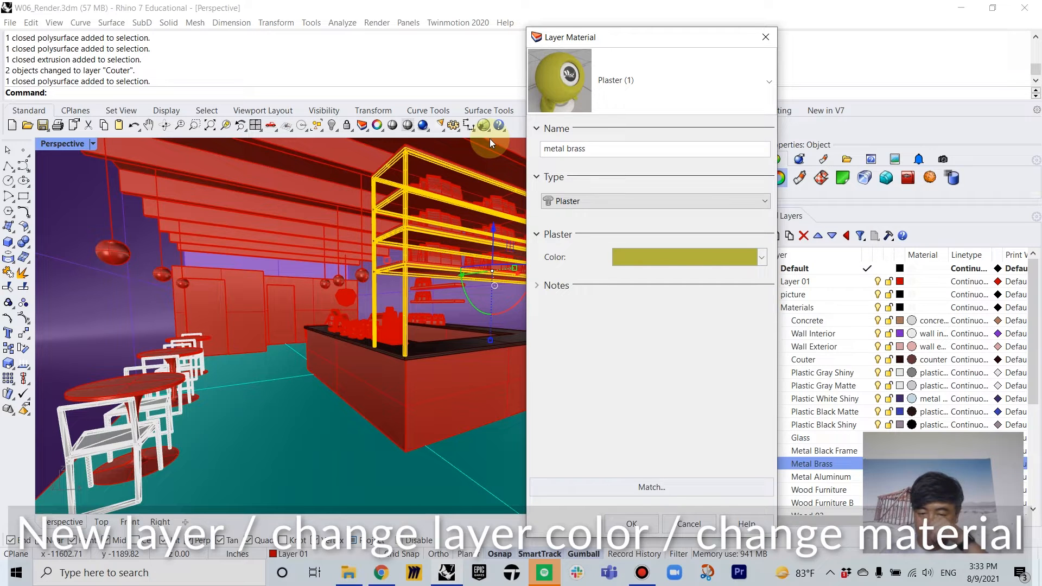
{"action": "left_click", "coordinate": [634, 522]}
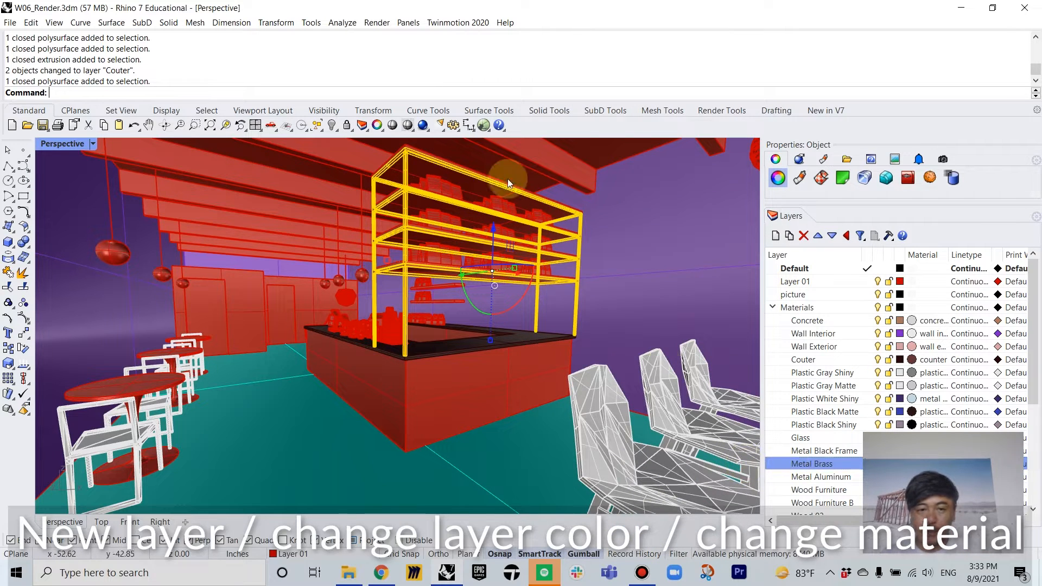
Step: Change the selected shelving frame to the Metal Brass layer and the service counter's base to the Tile Bathroom layer
{"action": "right_click", "coordinate": [841, 464]}
{"action": "left_click", "coordinate": [877, 413]}
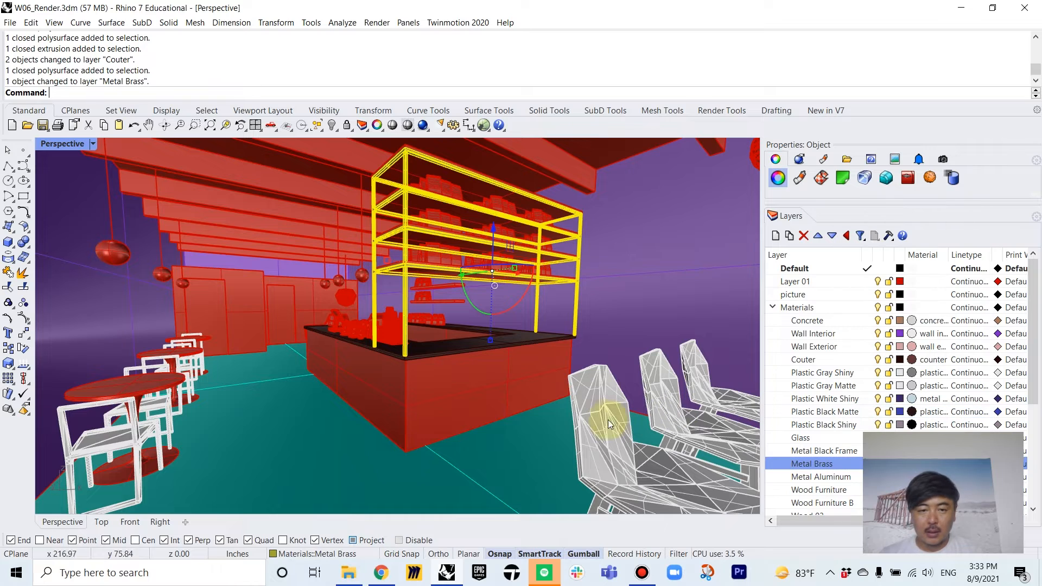
{"action": "left_click", "coordinate": [457, 399]}
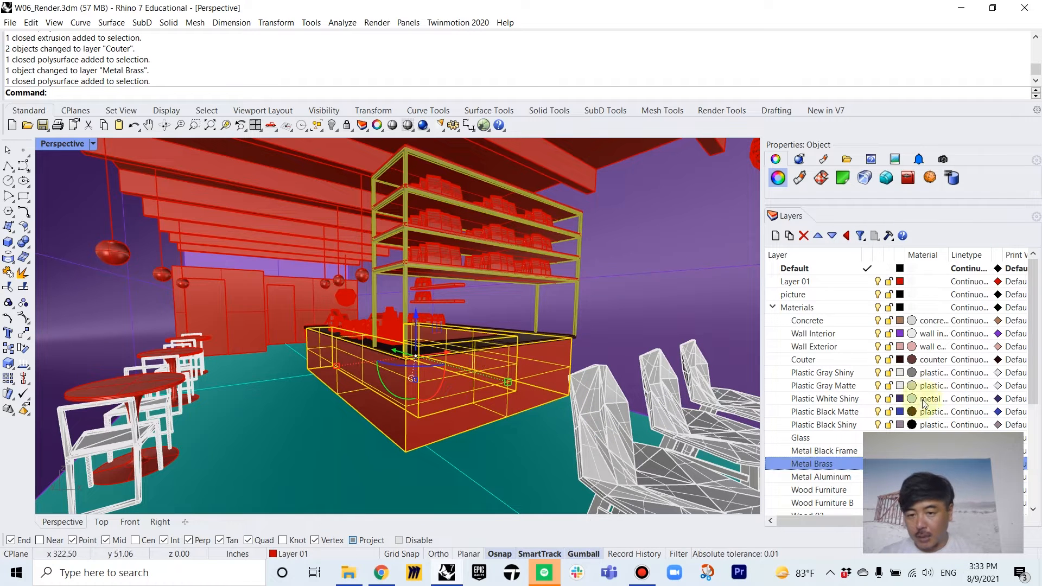
{"action": "scroll", "coordinate": [843, 418], "scroll_direction": "down", "scroll_amount": 3}
{"action": "scroll", "coordinate": [835, 443], "scroll_direction": "down", "scroll_amount": 1}
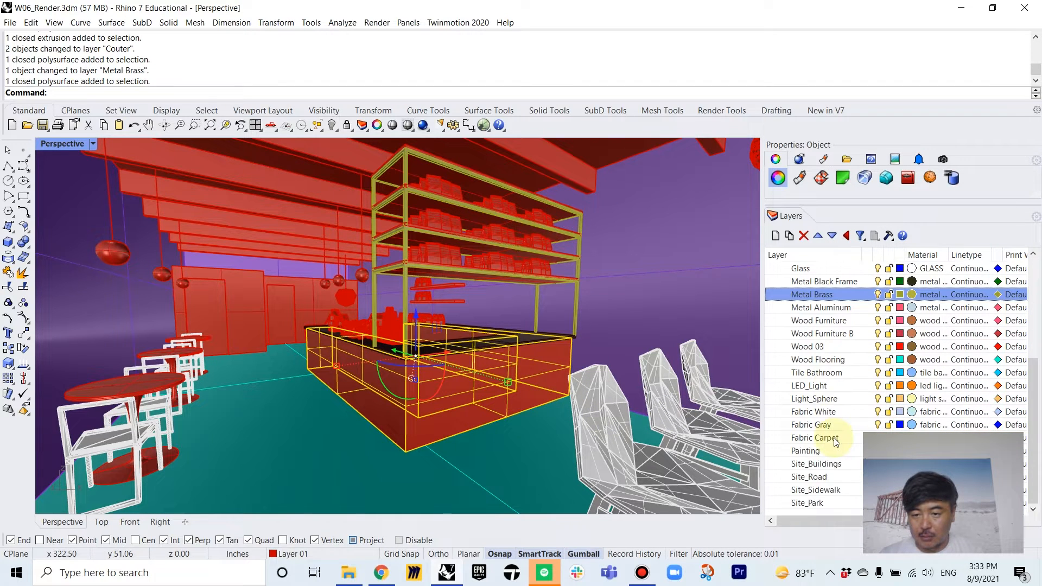
{"action": "right_click", "coordinate": [846, 373]}
{"action": "left_click", "coordinate": [880, 320]}
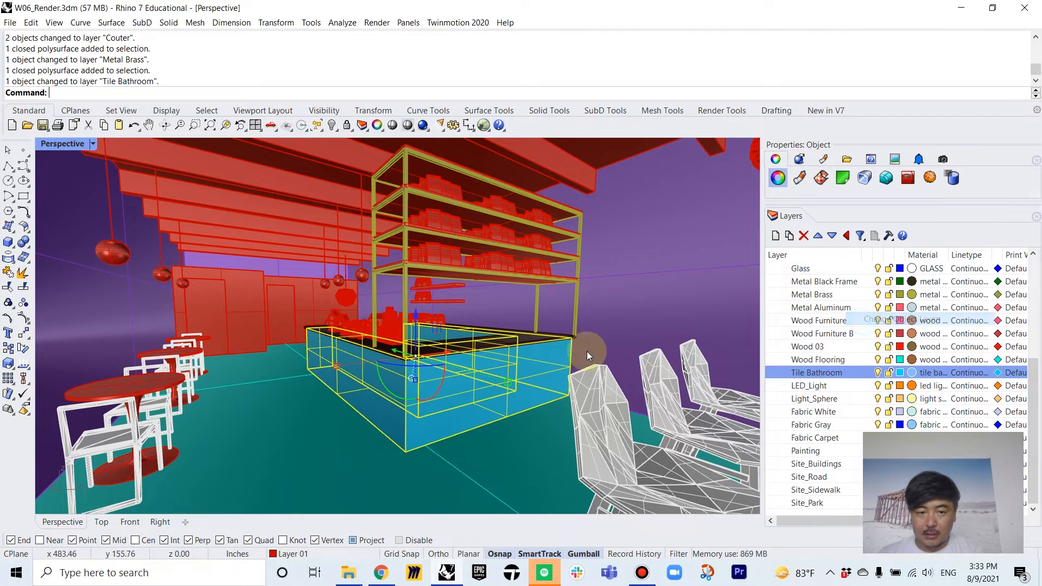
Step: Select the two partition walls around the doors at the back of the café and change them to the Wall Interior layer
{"action": "left_click", "coordinate": [243, 288]}
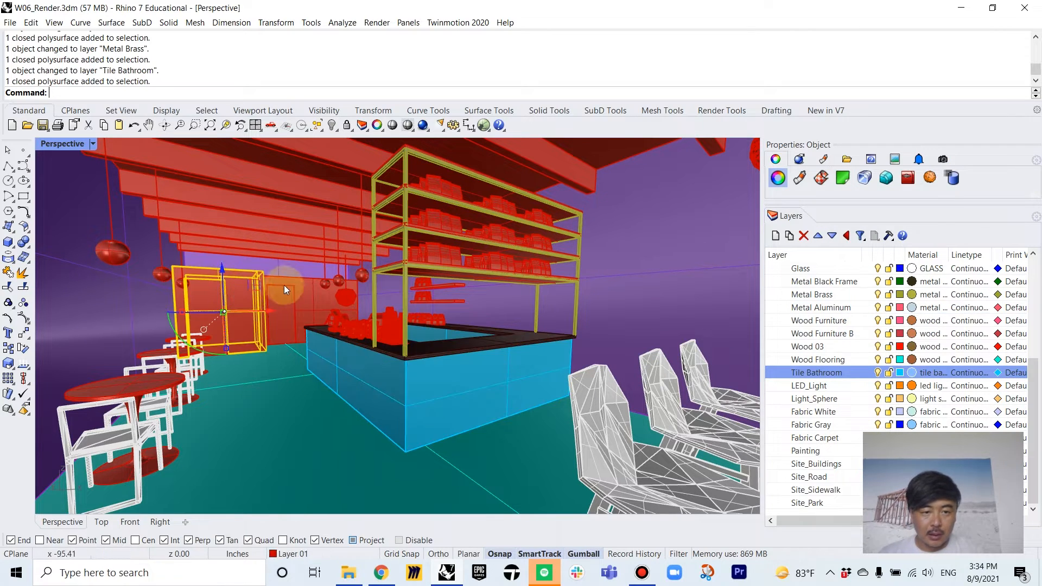
{"action": "left_click", "coordinate": [304, 287], "text": "shift"}
{"action": "scroll", "coordinate": [829, 296], "scroll_direction": "up", "scroll_amount": 3}
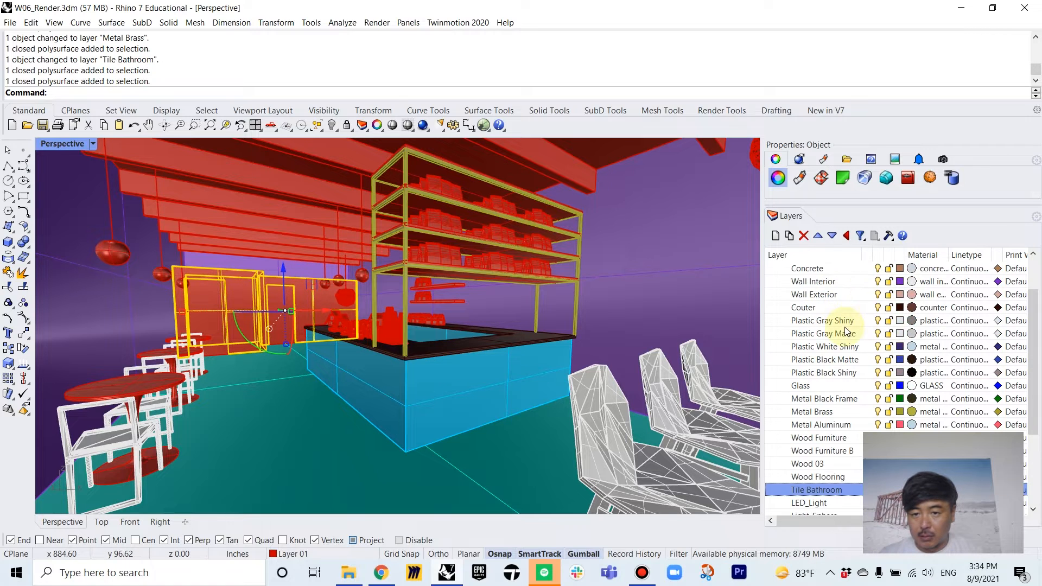
{"action": "right_click", "coordinate": [828, 281]}
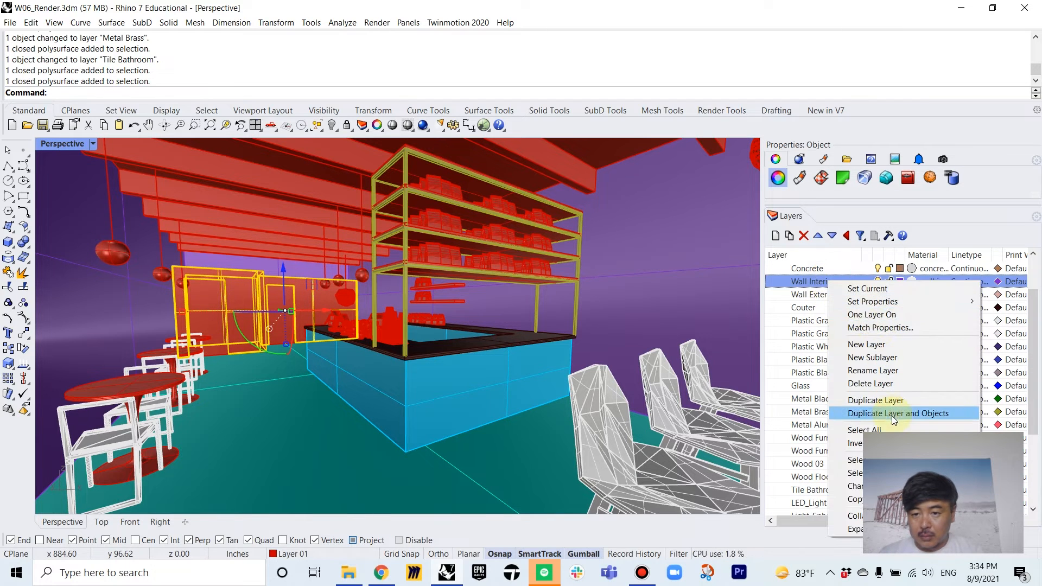
{"action": "left_click", "coordinate": [875, 486]}
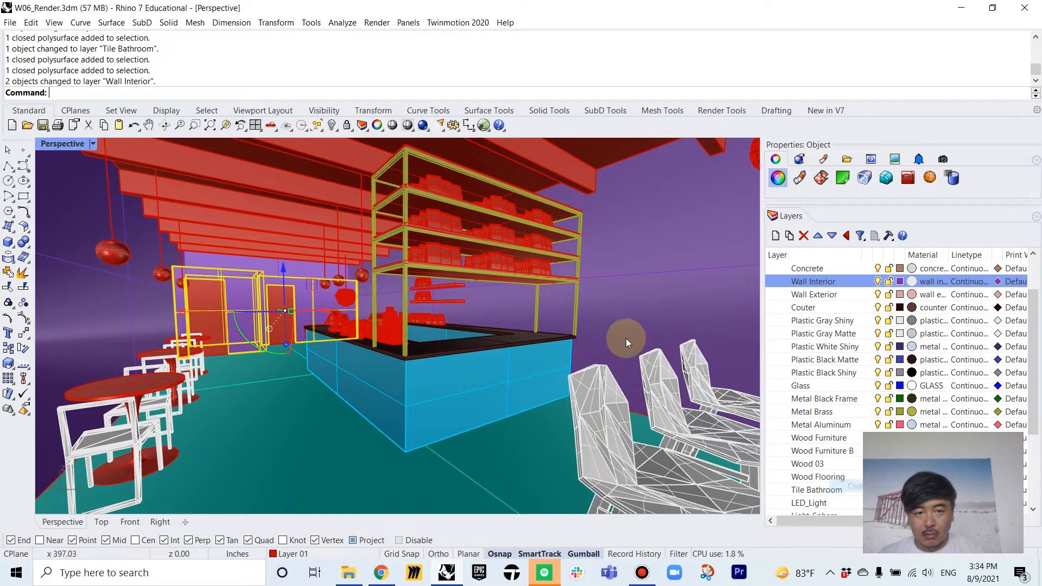
Step: Turn off the Materials layer group and change the four shelf boards above the service counter to the Couter layer
{"action": "right_click_drag", "start_coordinate": [626, 338], "coordinate": [467, 300]}
{"action": "scroll", "coordinate": [904, 334], "scroll_direction": "up", "scroll_amount": 2}
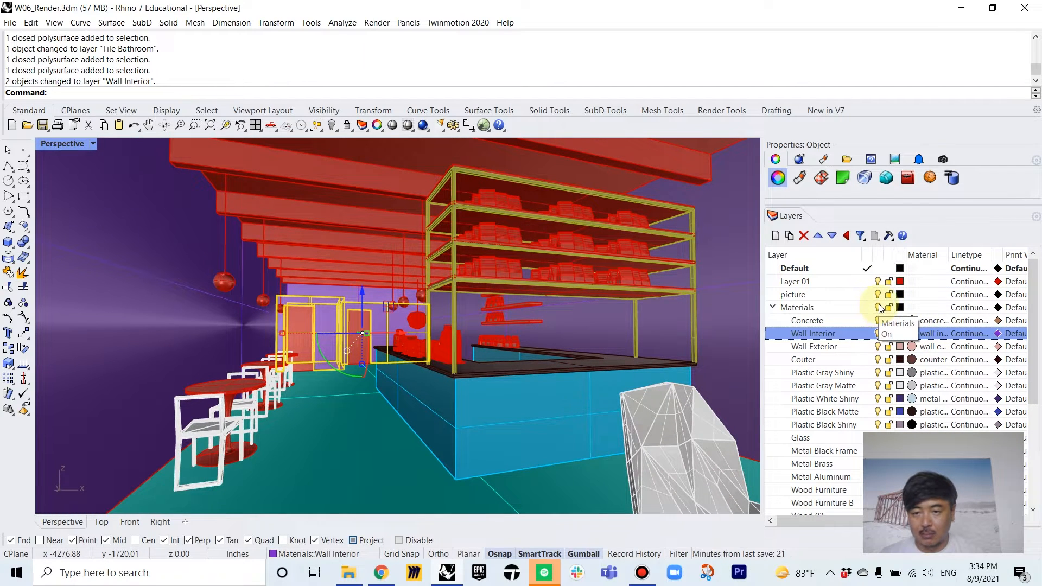
{"action": "left_click", "coordinate": [878, 308]}
{"action": "right_click_drag", "start_coordinate": [594, 345], "coordinate": [691, 320]}
{"action": "left_click", "coordinate": [597, 280]}
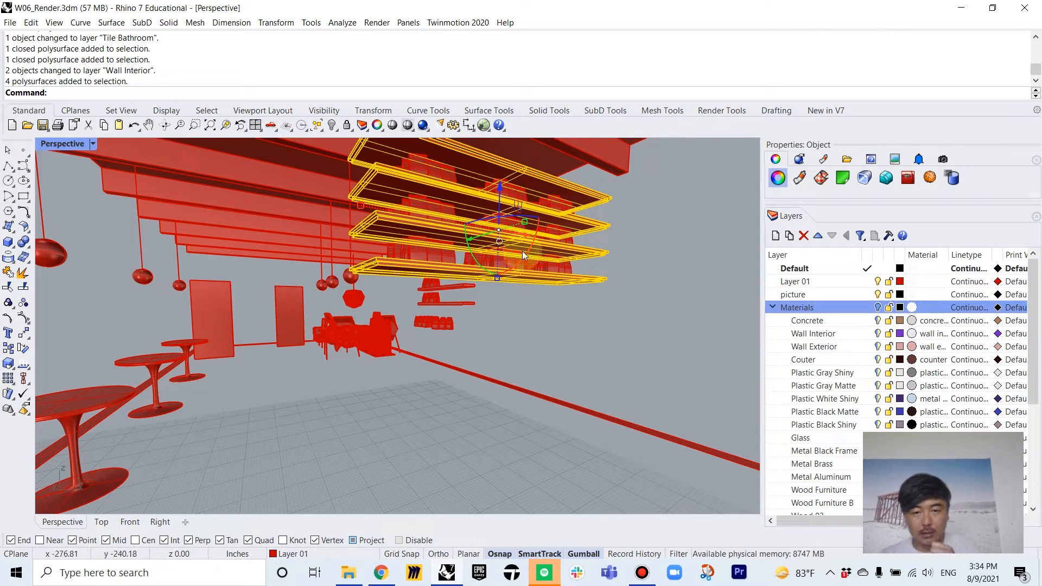
{"action": "right_click_drag", "start_coordinate": [563, 388], "coordinate": [659, 368]}
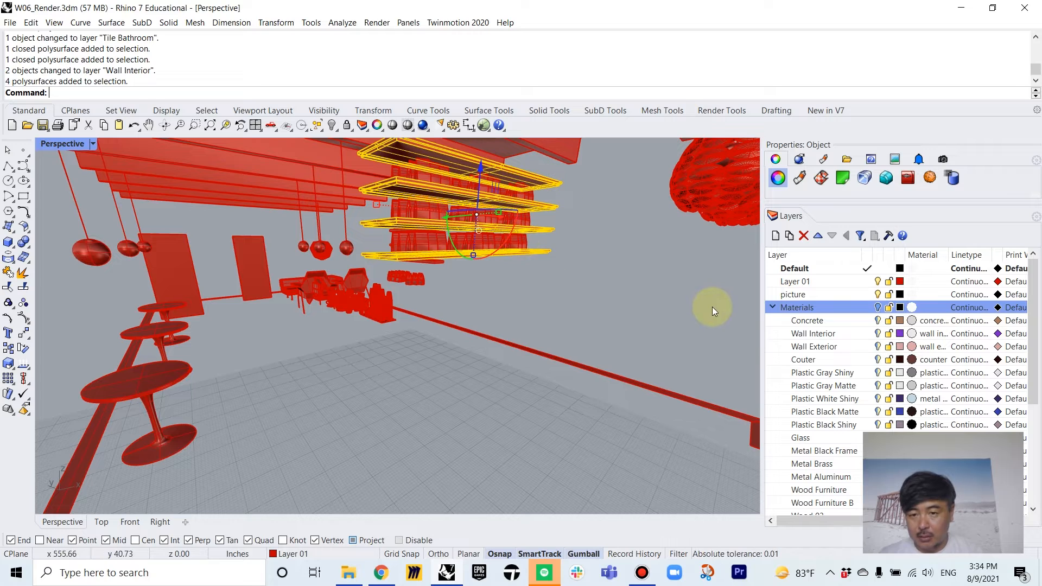
{"action": "right_click", "coordinate": [816, 359]}
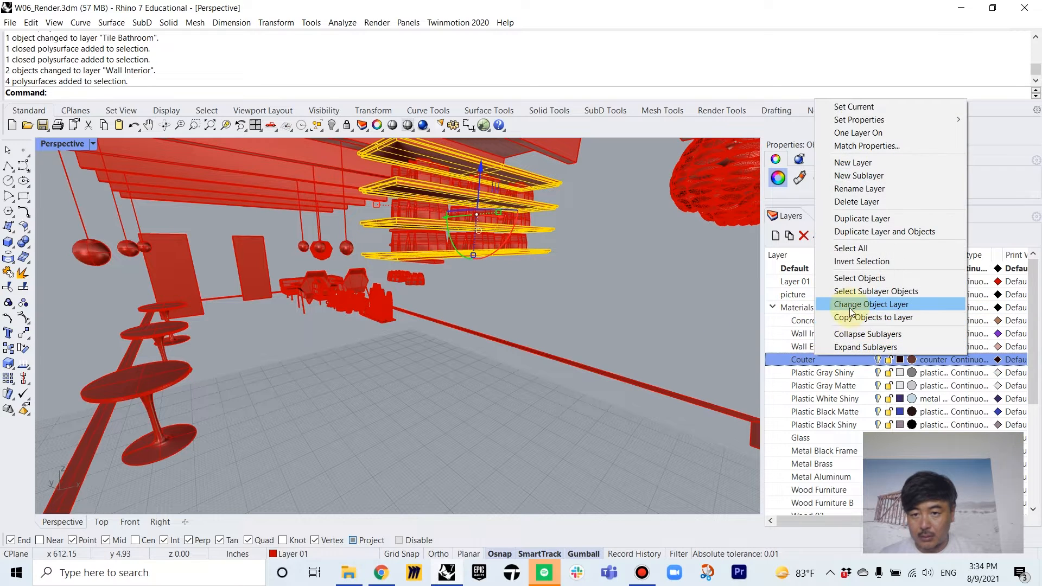
{"action": "left_click", "coordinate": [880, 303]}
Step: Change the entrance door panel and the two door panels at the back of the café to the Plastic Gray Matte layer
{"action": "scroll", "coordinate": [646, 307], "scroll_direction": "down", "scroll_amount": 6}
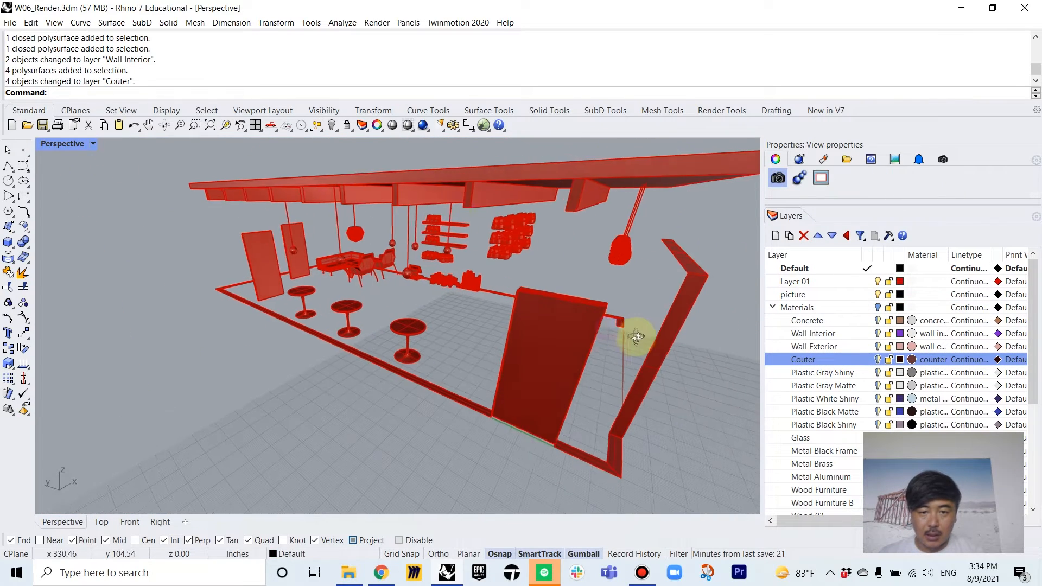
{"action": "left_click", "coordinate": [543, 336]}
{"action": "right_click_drag", "start_coordinate": [113, 239], "coordinate": [306, 270]}
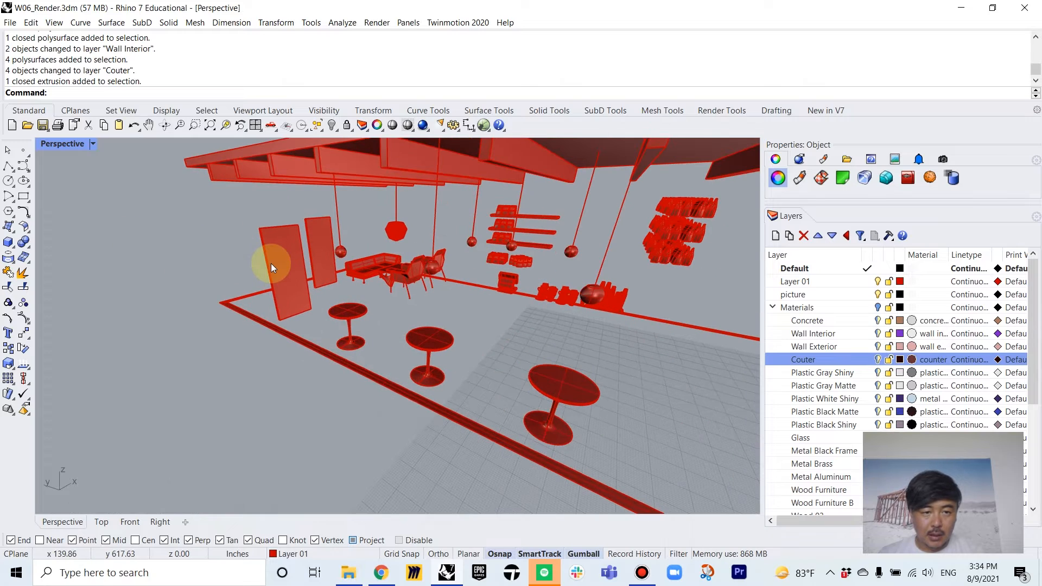
{"action": "left_click", "coordinate": [275, 257]}
{"action": "left_click", "coordinate": [321, 245], "text": "shift"}
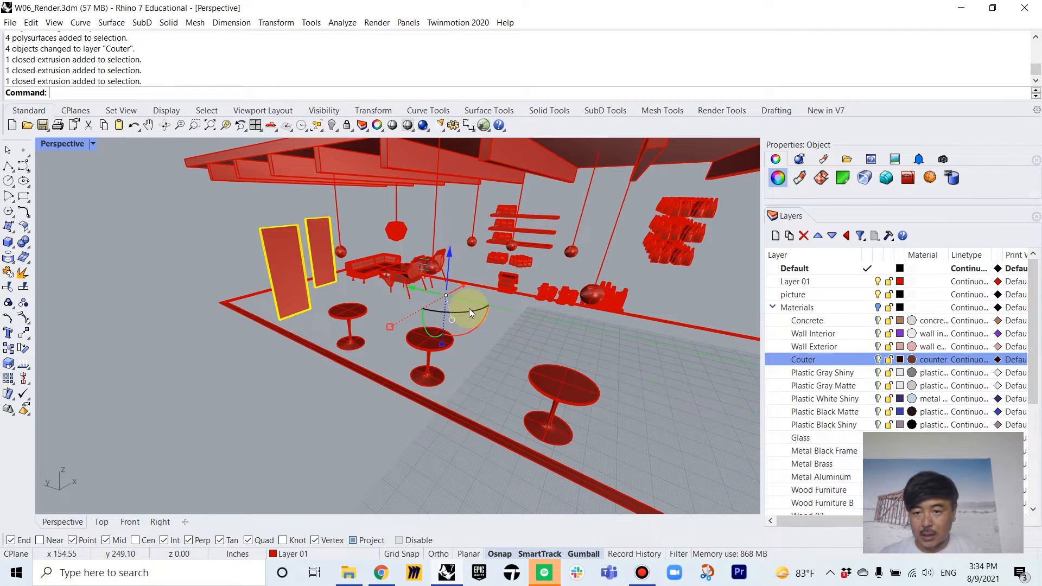
{"action": "right_click", "coordinate": [845, 387]}
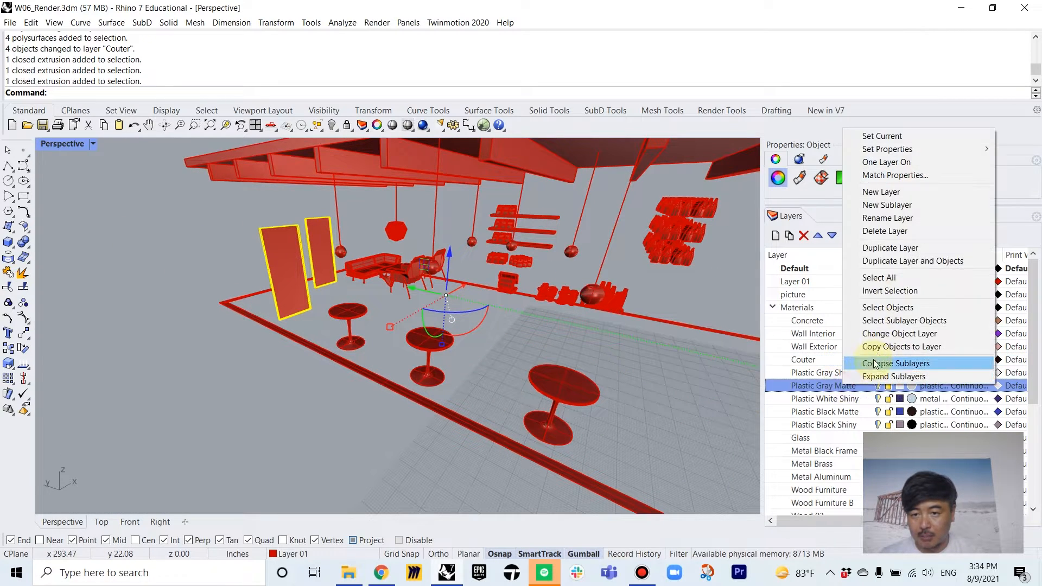
{"action": "left_click", "coordinate": [883, 334]}
Step: Select the nine beams under the roof slab and change them to the Wood 03 layer
{"action": "right_click_drag", "start_coordinate": [755, 284], "coordinate": [718, 273]}
{"action": "left_click", "coordinate": [313, 196]}
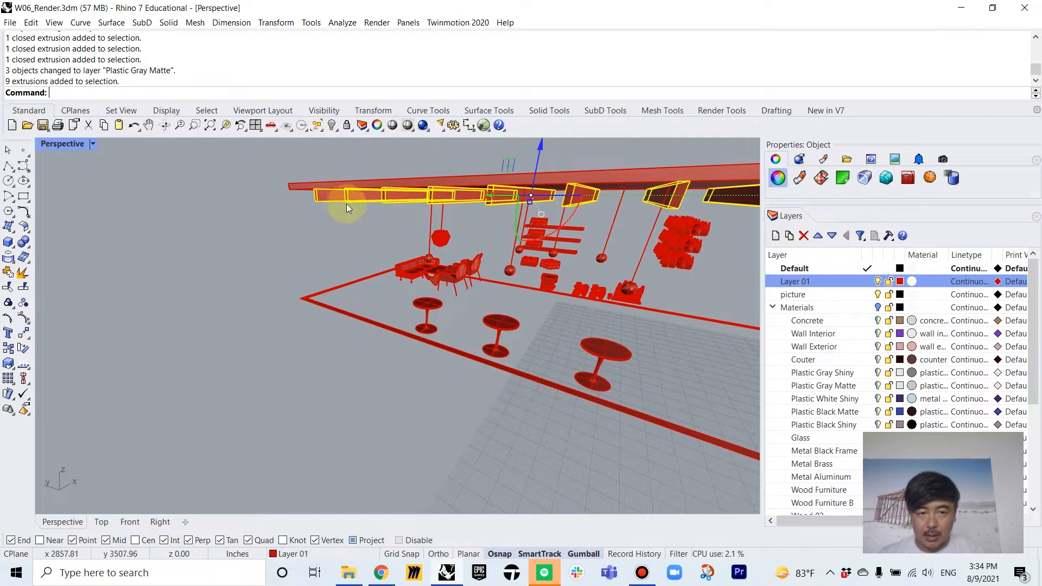
{"action": "right_click_drag", "start_coordinate": [347, 203], "coordinate": [706, 231]}
{"action": "scroll", "coordinate": [820, 453], "scroll_direction": "down", "scroll_amount": 4}
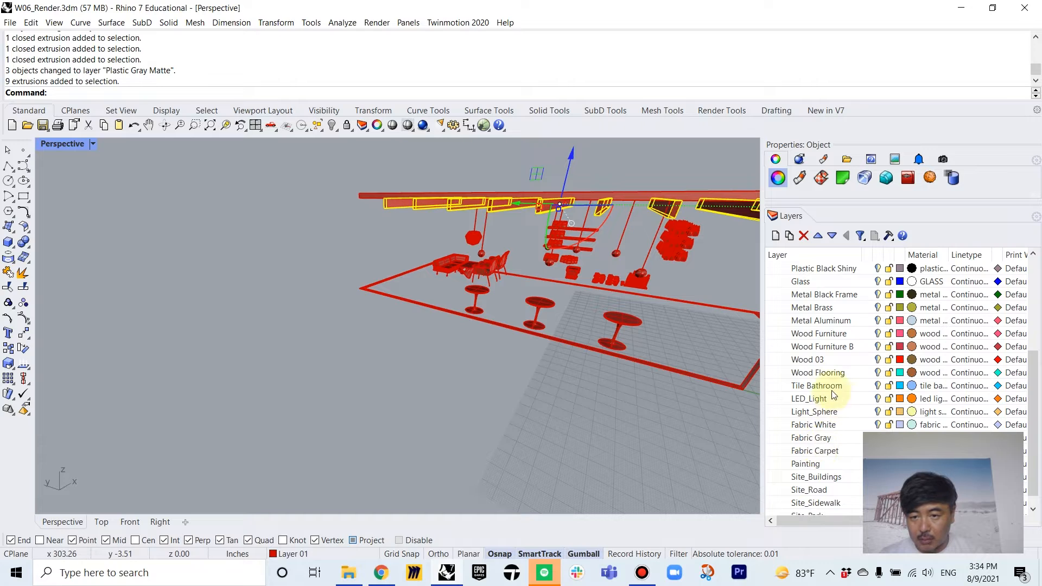
{"action": "scroll", "coordinate": [834, 395], "scroll_direction": "up", "scroll_amount": 1}
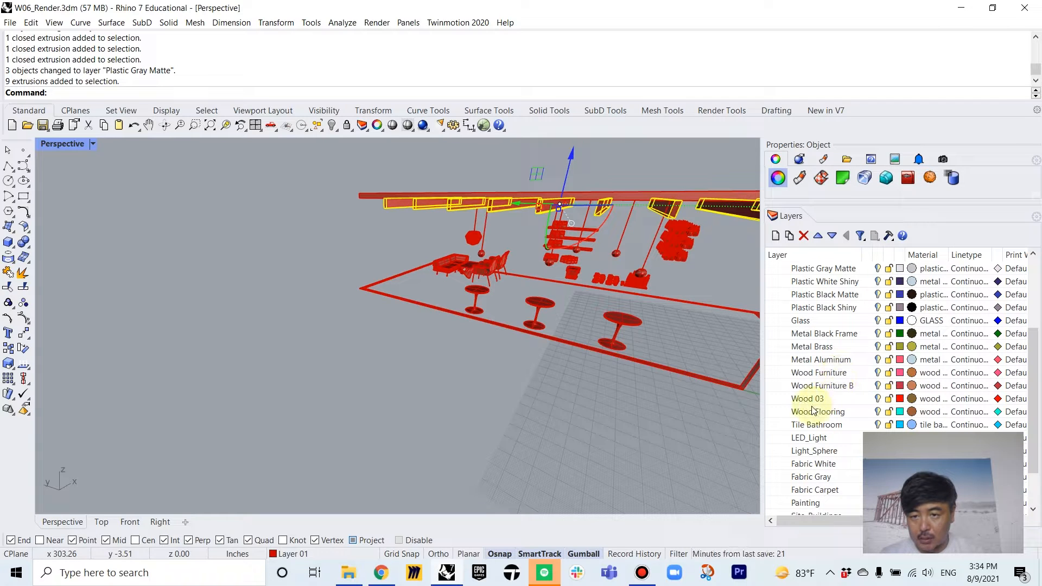
{"action": "right_click", "coordinate": [809, 399]}
{"action": "left_click", "coordinate": [847, 350]}
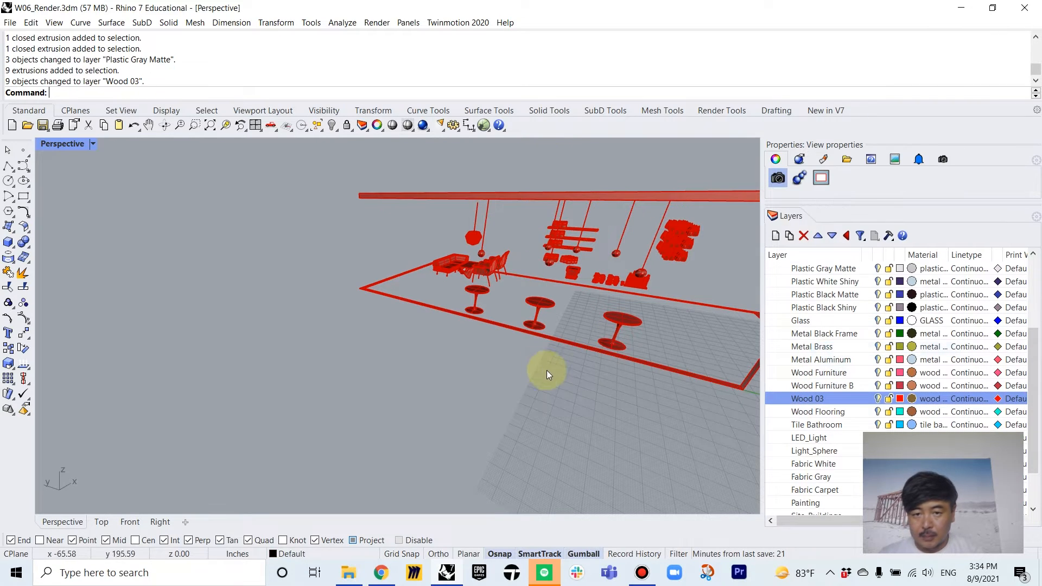
Step: Select the three small wall shelf boards on the back wall and change them to the Couter layer
{"action": "right_click_drag", "start_coordinate": [546, 371], "coordinate": [572, 292]}
{"action": "scroll", "coordinate": [574, 291], "scroll_direction": "up", "scroll_amount": 3}
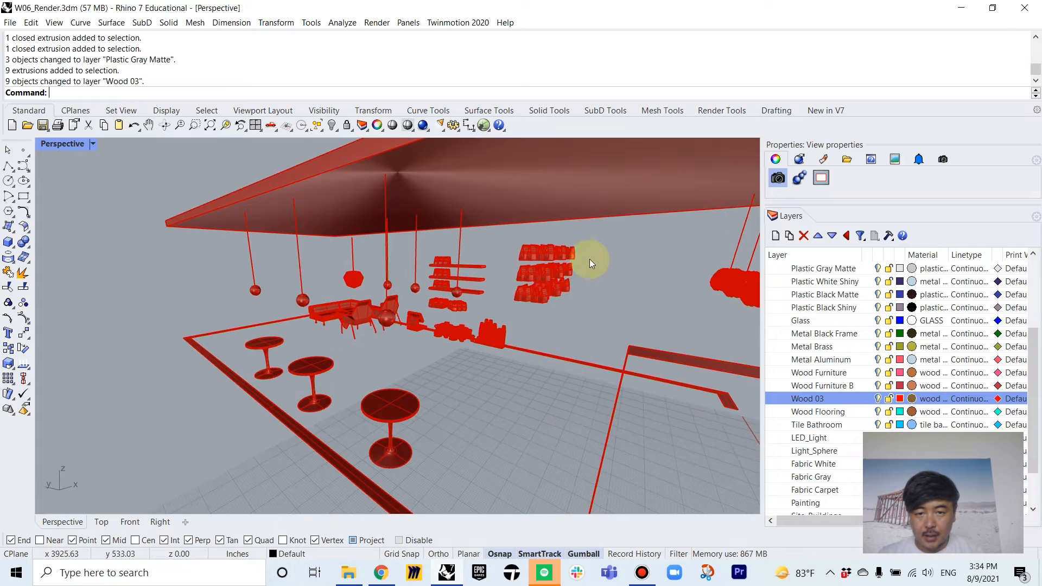
{"action": "left_click_drag", "start_coordinate": [594, 232], "coordinate": [511, 309]}
{"action": "scroll", "coordinate": [472, 288], "scroll_direction": "up", "scroll_amount": 2}
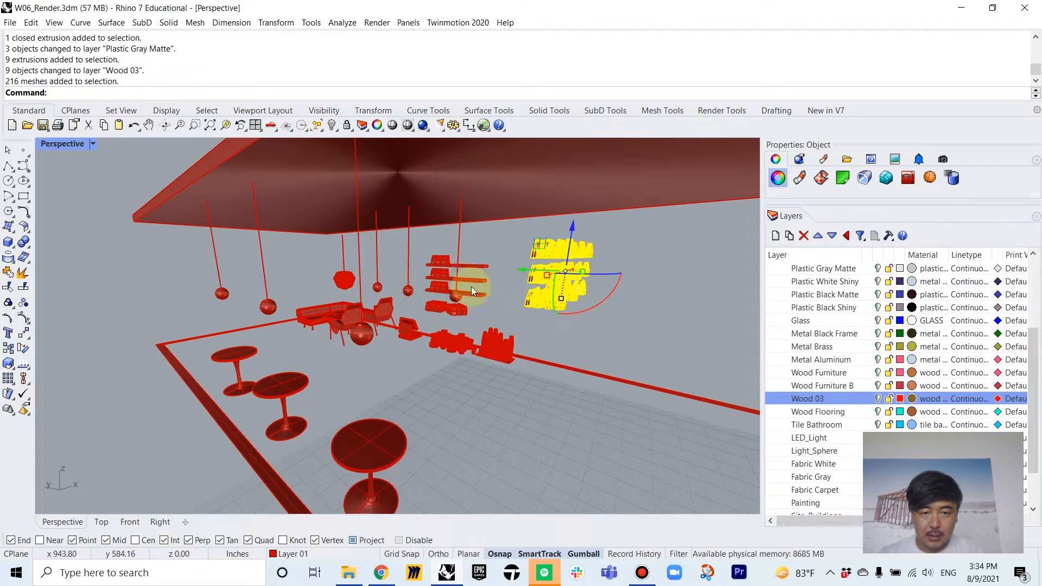
{"action": "left_click", "coordinate": [475, 267]}
{"action": "left_click", "coordinate": [475, 279], "text": "shift"}
{"action": "left_click", "coordinate": [474, 297], "text": "shift"}
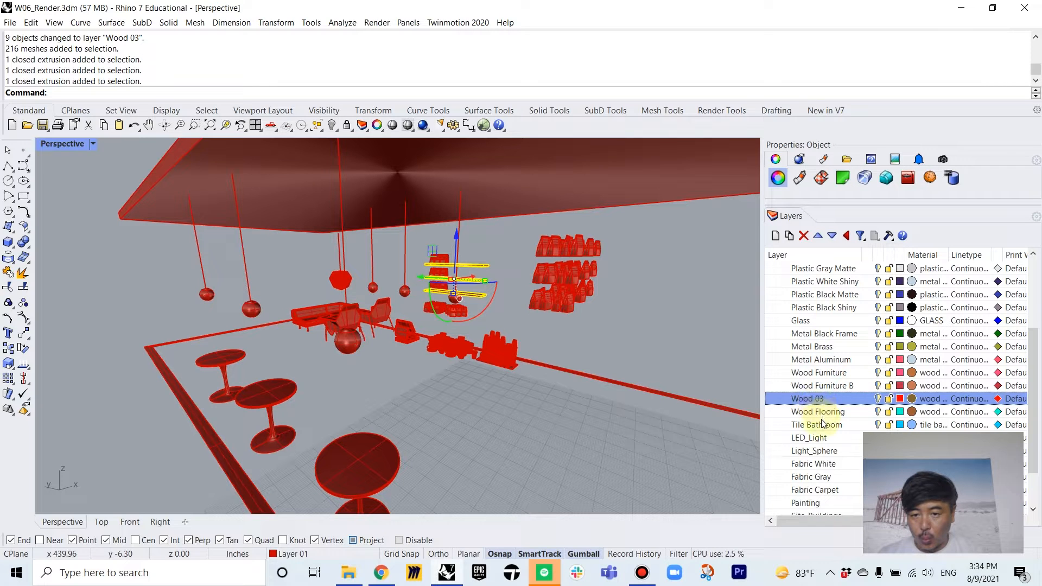
{"action": "scroll", "coordinate": [833, 322], "scroll_direction": "up", "scroll_amount": 3}
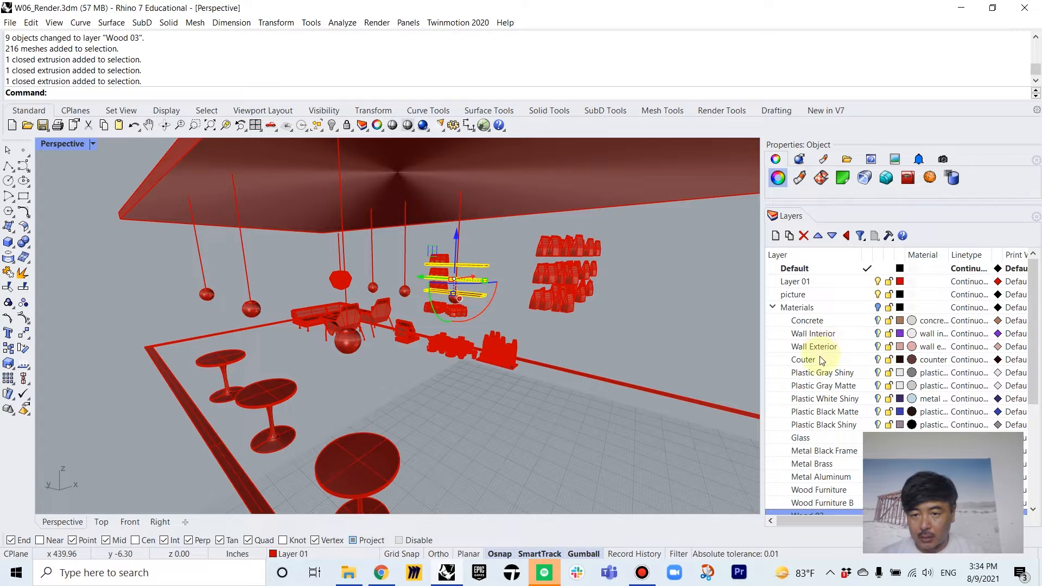
{"action": "right_click", "coordinate": [822, 361]}
{"action": "left_click", "coordinate": [861, 306]}
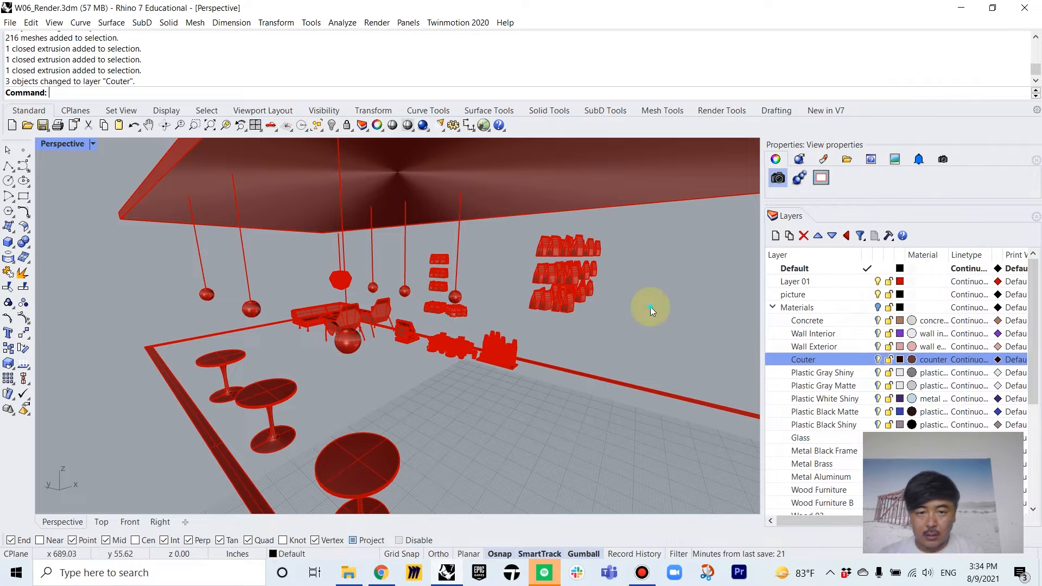
Step: Select the six globes of the hanging pendant lights and change them to the Light_Sphere layer
{"action": "left_click", "coordinate": [205, 295]}
{"action": "left_click", "coordinate": [251, 309], "text": "shift"}
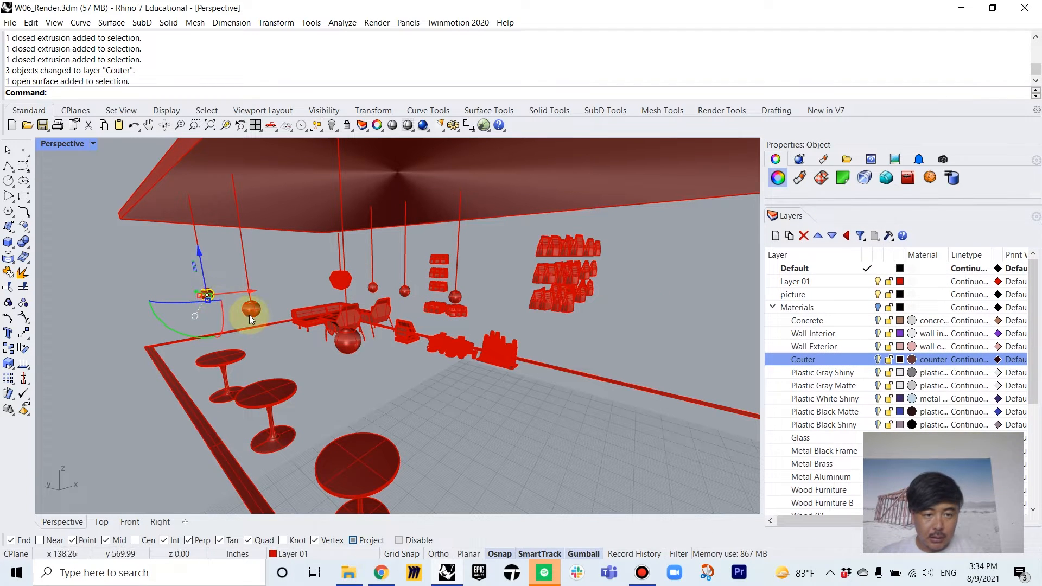
{"action": "left_click", "coordinate": [373, 289], "text": "shift"}
{"action": "left_click", "coordinate": [407, 296], "text": "shift"}
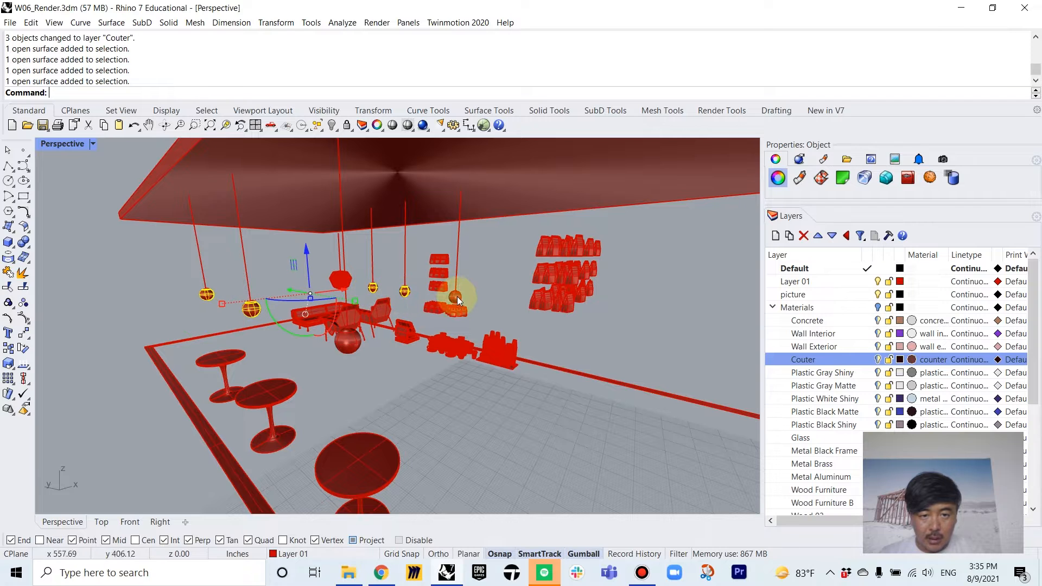
{"action": "left_click", "coordinate": [457, 297], "text": "shift"}
{"action": "right_click_drag", "start_coordinate": [357, 346], "coordinate": [473, 361]}
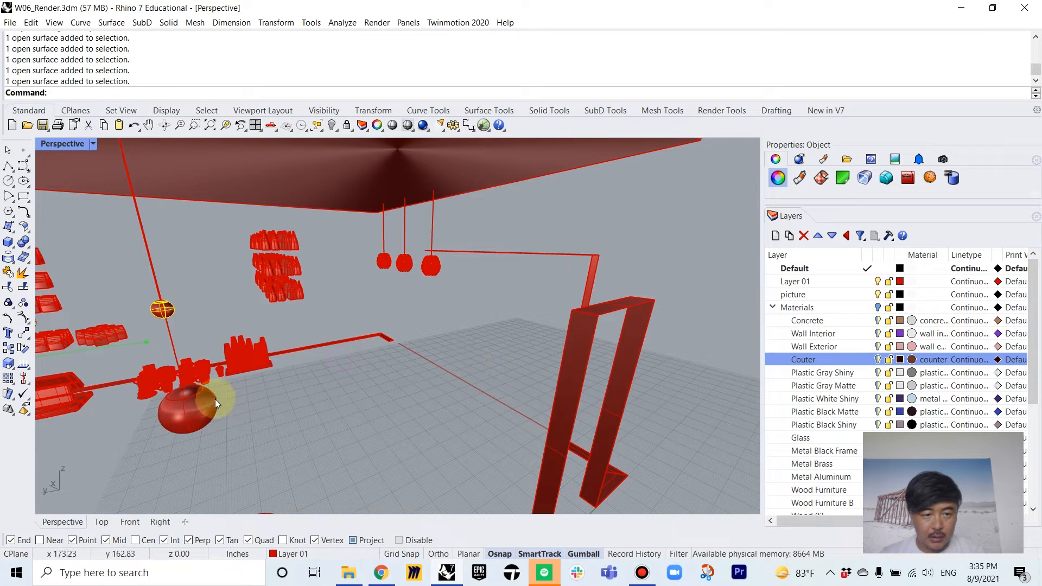
{"action": "right_click_drag", "start_coordinate": [526, 308], "coordinate": [539, 321]}
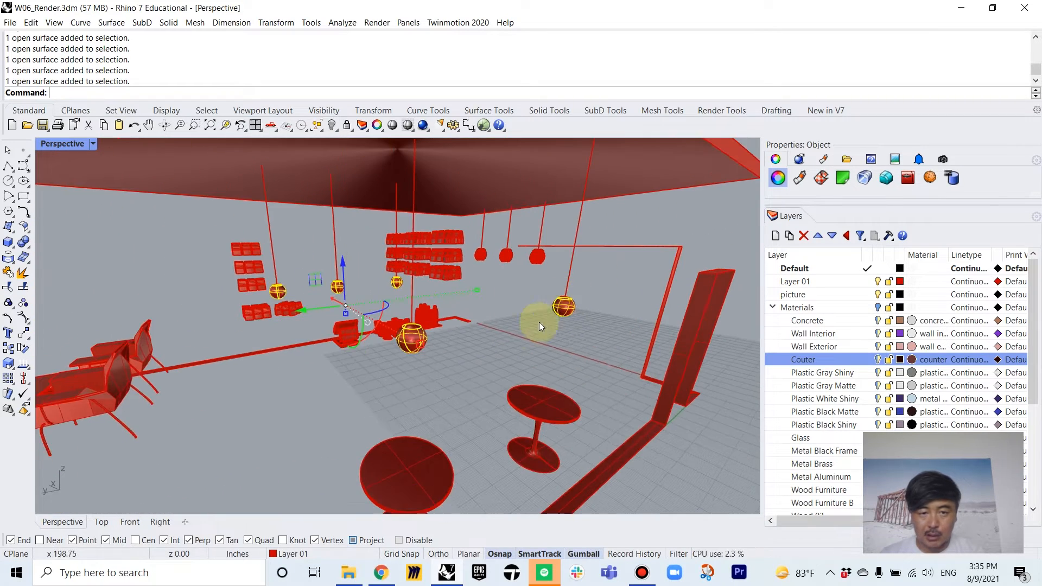
{"action": "scroll", "coordinate": [843, 438], "scroll_direction": "down", "scroll_amount": 3}
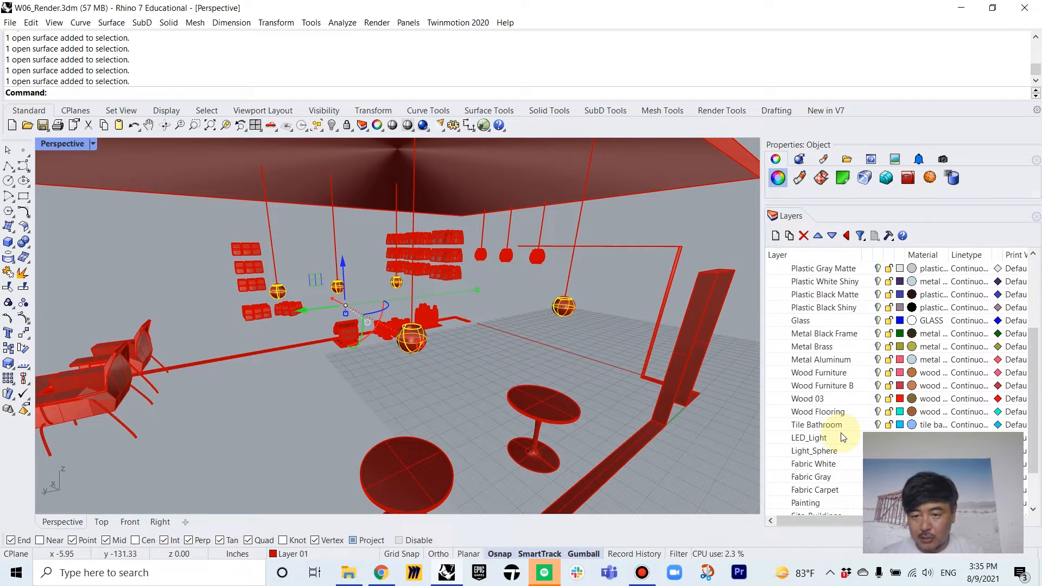
{"action": "right_click", "coordinate": [822, 453]}
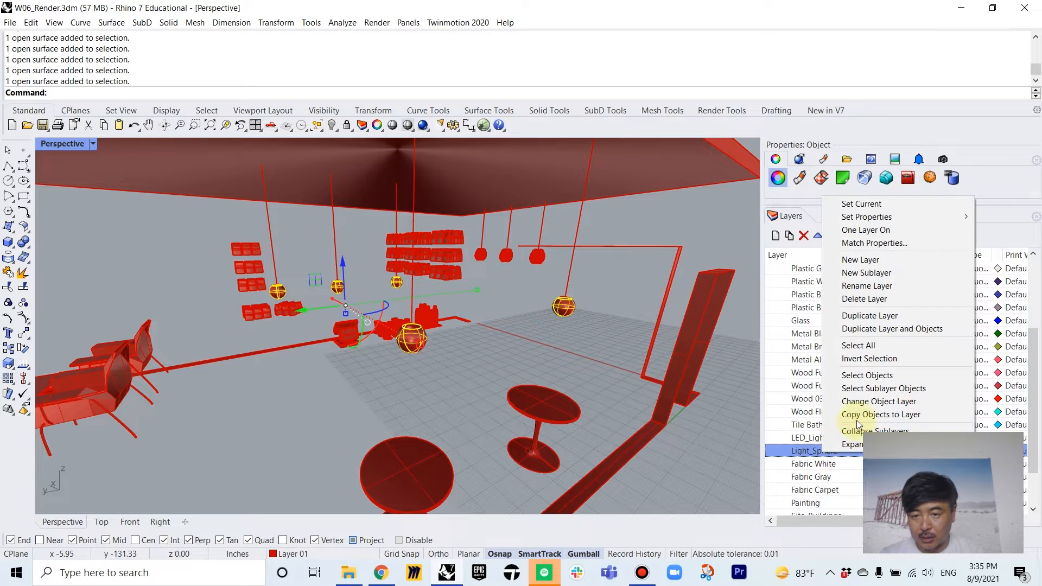
{"action": "left_click", "coordinate": [866, 401]}
Step: Change the globe lights' cords and caps, the three small pendant lamps and the faceted lamp's cord to the Plastic Black Matte layer
{"action": "right_click_drag", "start_coordinate": [679, 380], "coordinate": [591, 301]}
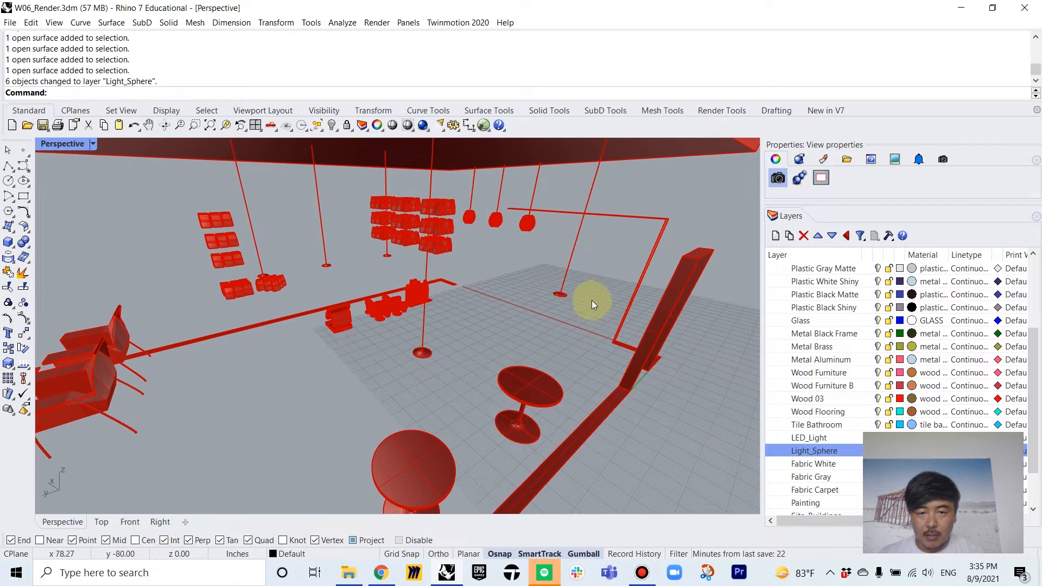
{"action": "left_click_drag", "start_coordinate": [547, 308], "coordinate": [543, 310]}
{"action": "left_click_drag", "start_coordinate": [451, 328], "coordinate": [414, 354], "text": "shift"}
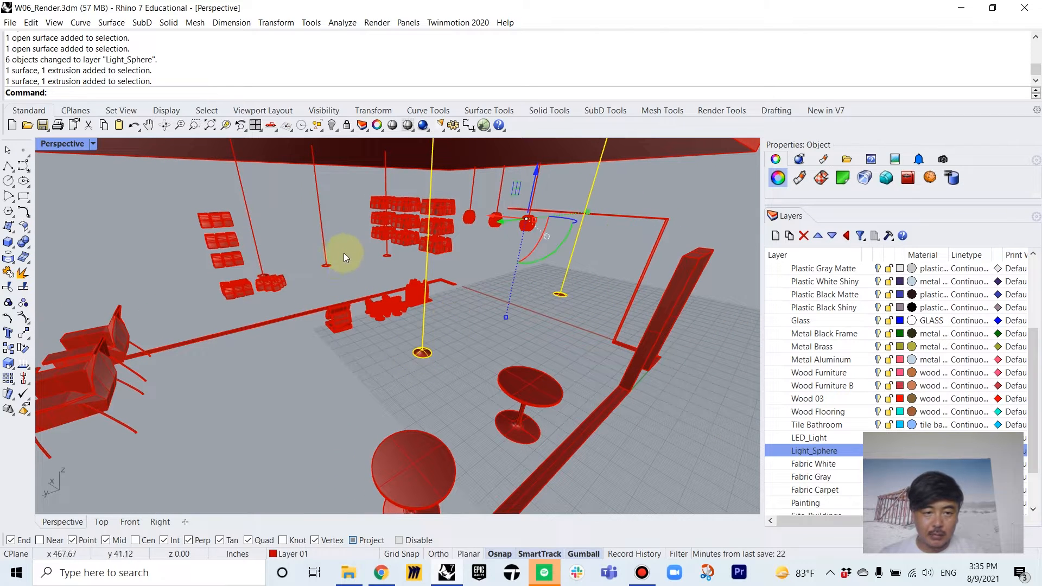
{"action": "left_click_drag", "start_coordinate": [304, 285], "coordinate": [304, 286], "text": "shift"}
{"action": "left_click_drag", "start_coordinate": [408, 274], "coordinate": [364, 248], "text": "shift"}
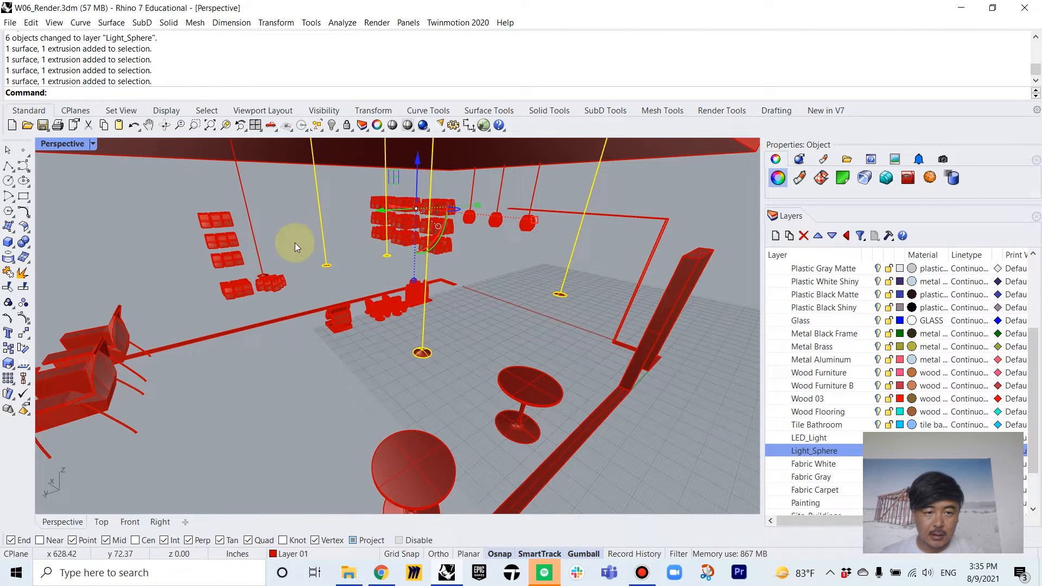
{"action": "right_click_drag", "start_coordinate": [292, 241], "coordinate": [288, 216]}
{"action": "left_click_drag", "start_coordinate": [295, 264], "coordinate": [258, 297], "text": "shift"}
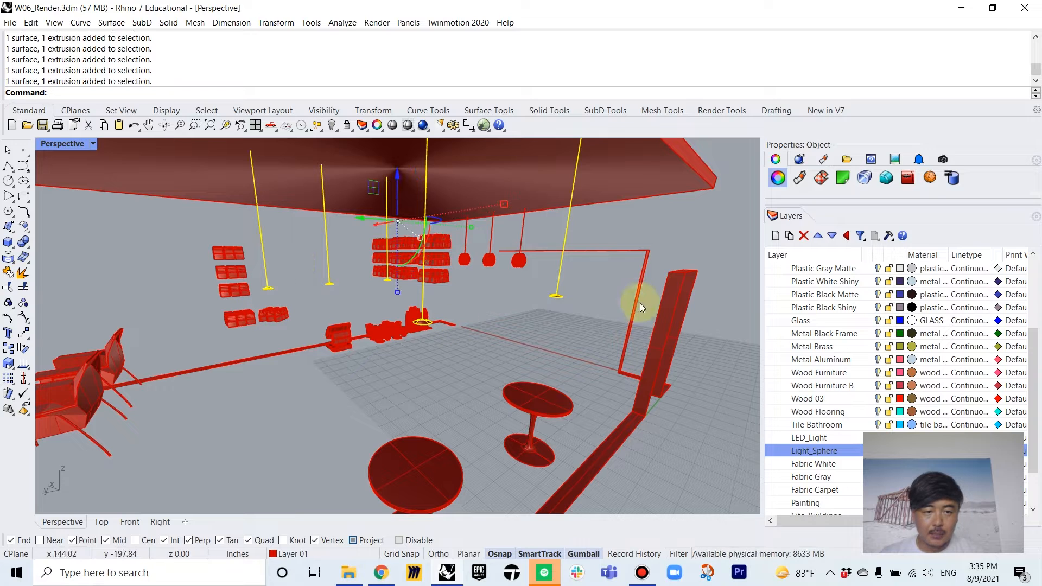
{"action": "left_click_drag", "start_coordinate": [523, 230], "coordinate": [459, 236], "text": "shift"}
{"action": "right_click_drag", "start_coordinate": [384, 286], "coordinate": [320, 285]}
{"action": "left_click", "coordinate": [227, 249], "text": "shift"}
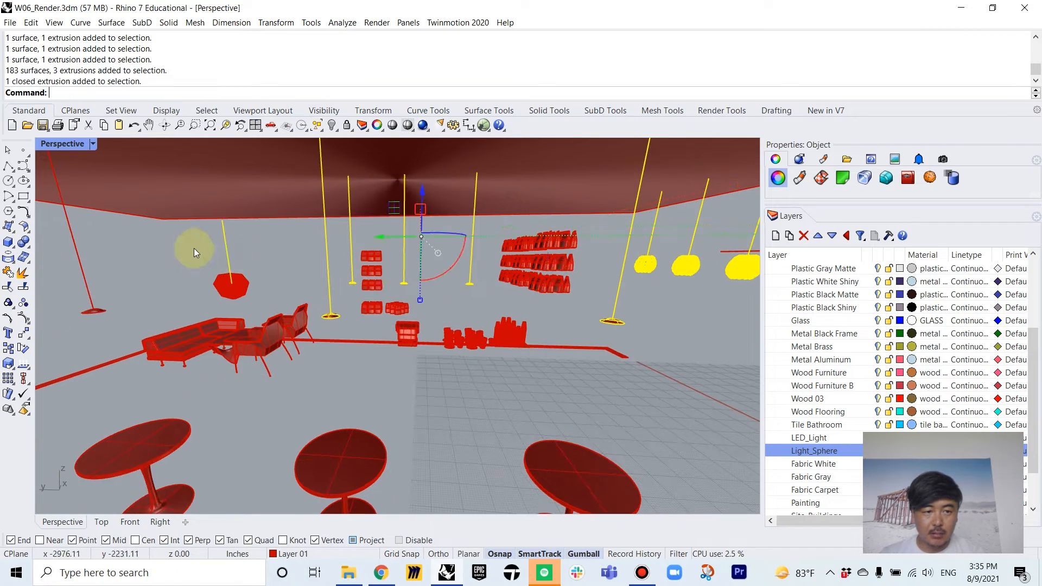
{"action": "right_click_drag", "start_coordinate": [194, 249], "coordinate": [152, 295]}
{"action": "left_click", "coordinate": [167, 325], "text": "shift"}
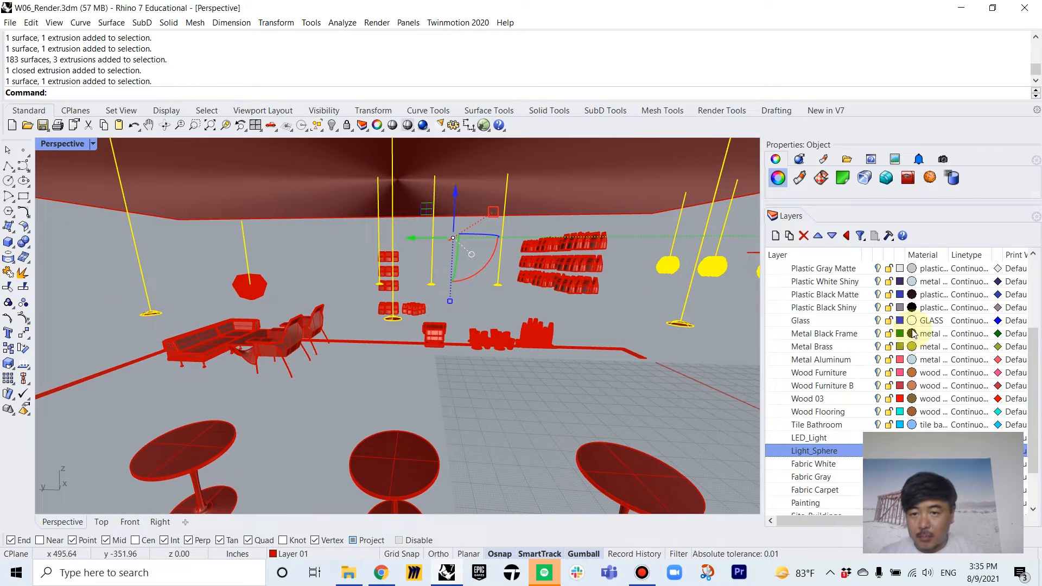
{"action": "right_click", "coordinate": [836, 296]}
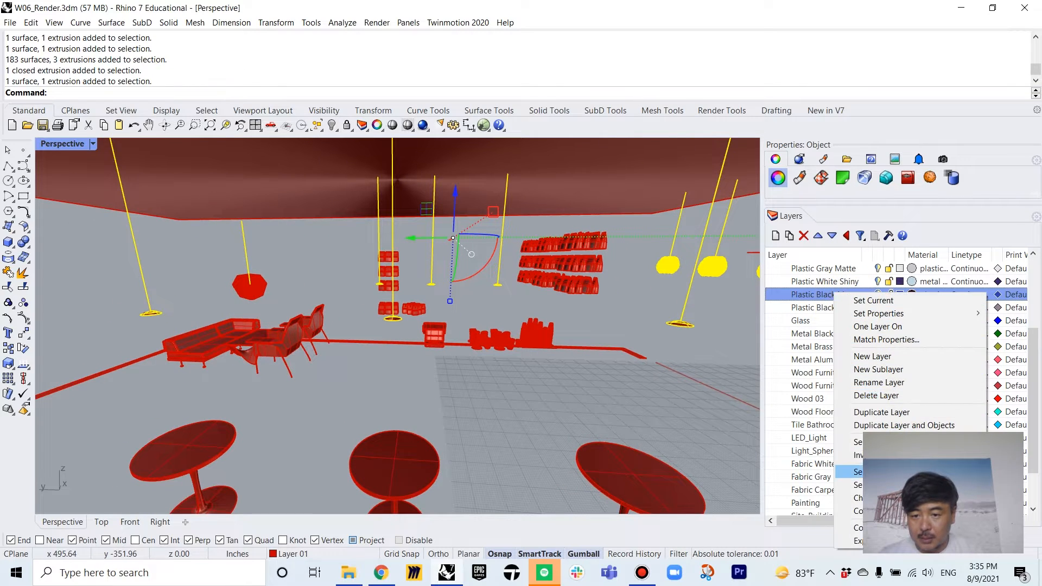
{"action": "left_click", "coordinate": [849, 491]}
Step: Select the faceted pendant lampshade above the sofa and change it to the Plastic Black Matte layer
{"action": "right_click_drag", "start_coordinate": [296, 281], "coordinate": [161, 253]}
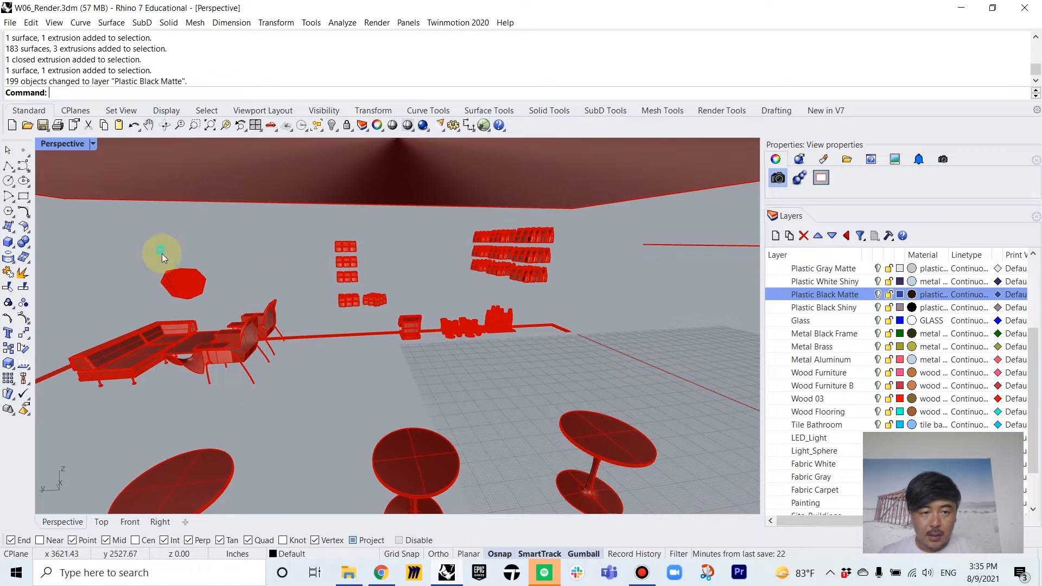
{"action": "left_click_drag", "start_coordinate": [159, 250], "coordinate": [224, 306]}
{"action": "right_click_drag", "start_coordinate": [463, 290], "coordinate": [559, 298]}
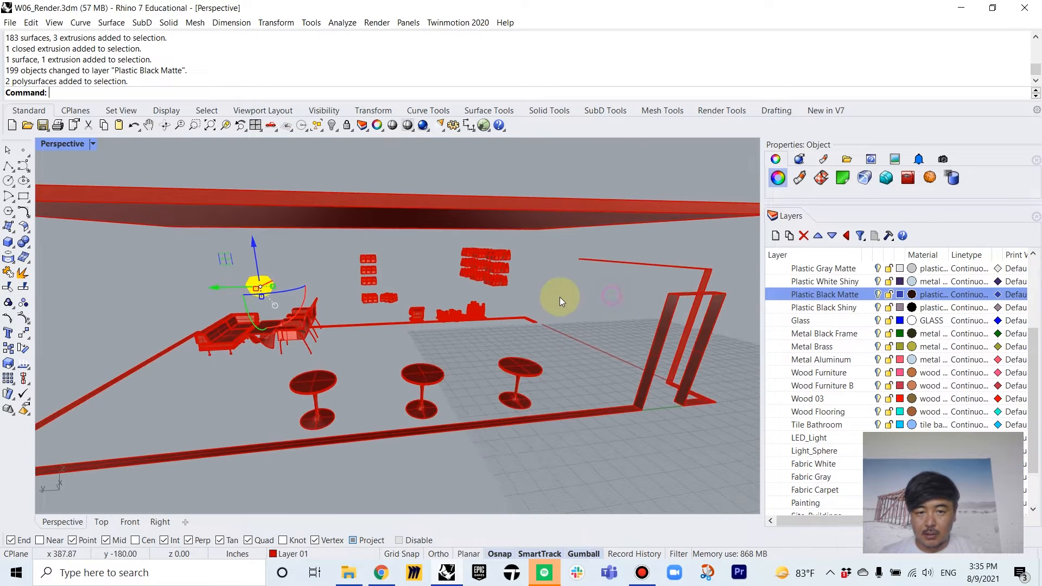
{"action": "right_click", "coordinate": [836, 296]}
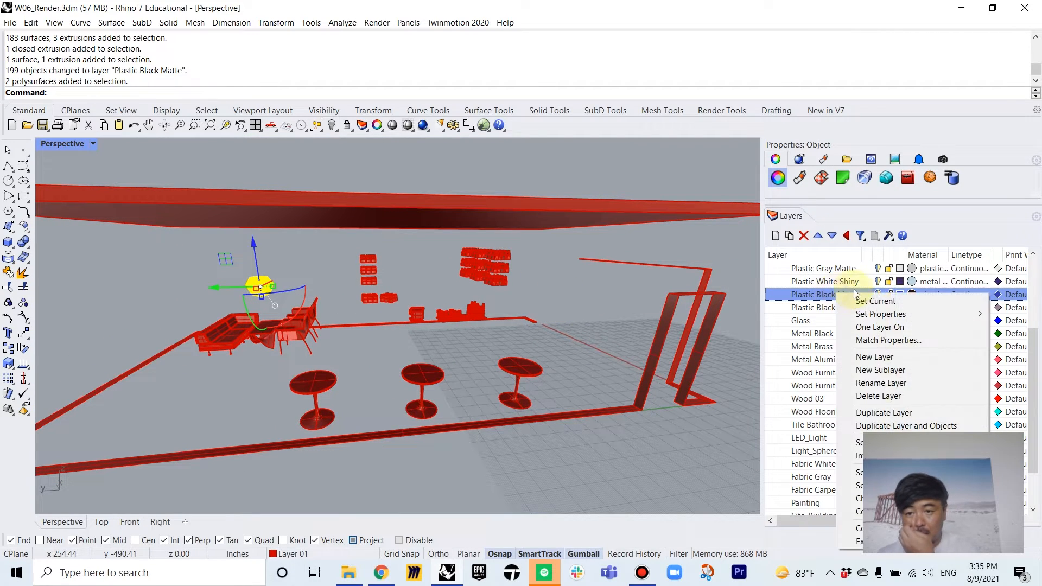
{"action": "left_click", "coordinate": [868, 499]}
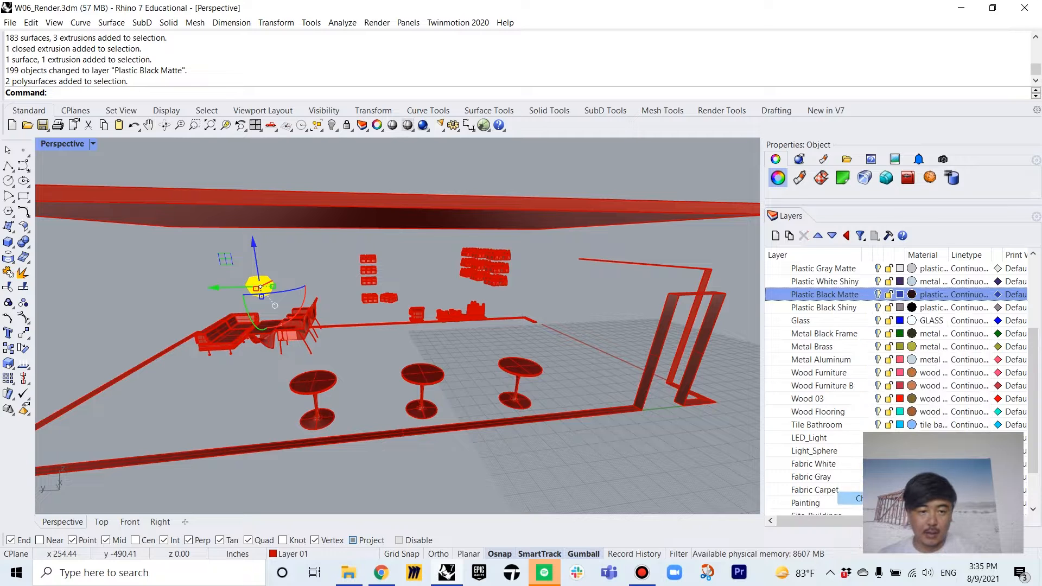
{"action": "left_click", "coordinate": [339, 295]}
Step: Select all the small item meshes on the wall shelves and counter and change them to the Plastic White Shiny layer
{"action": "right_click_drag", "start_coordinate": [339, 295], "coordinate": [370, 281]}
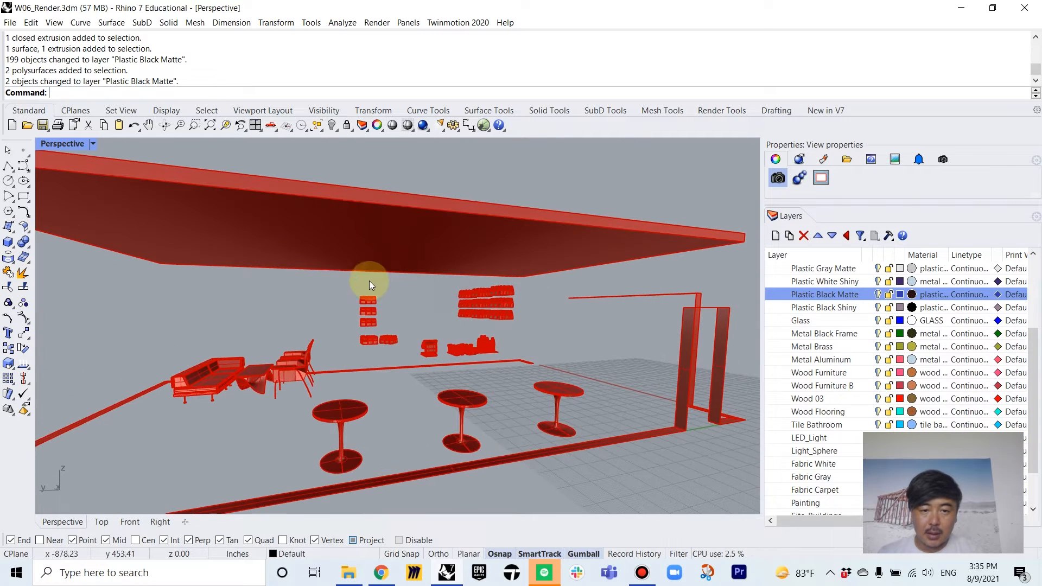
{"action": "left_click_drag", "start_coordinate": [436, 326], "coordinate": [527, 363]}
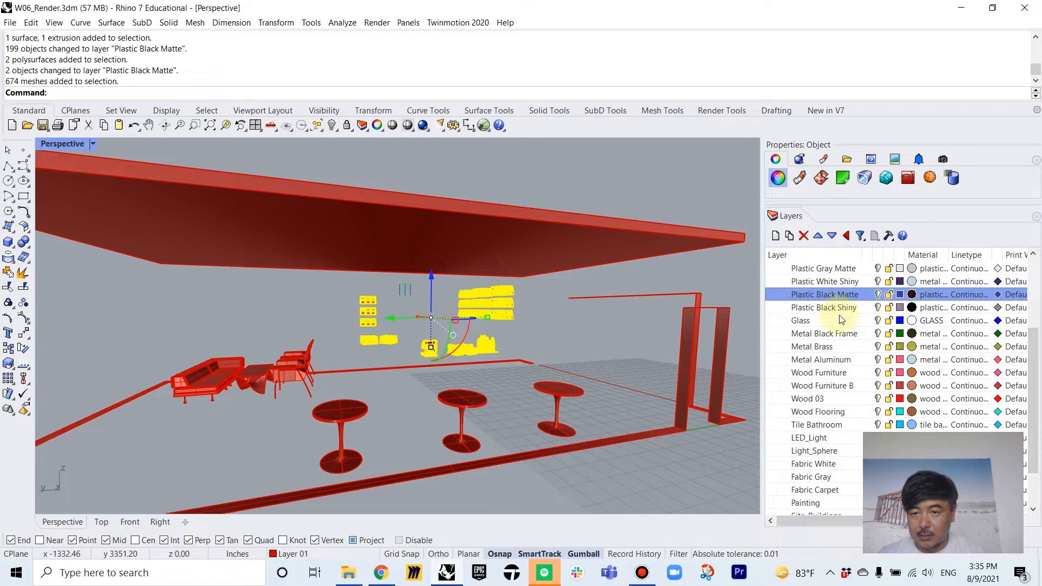
{"action": "right_click", "coordinate": [860, 281]}
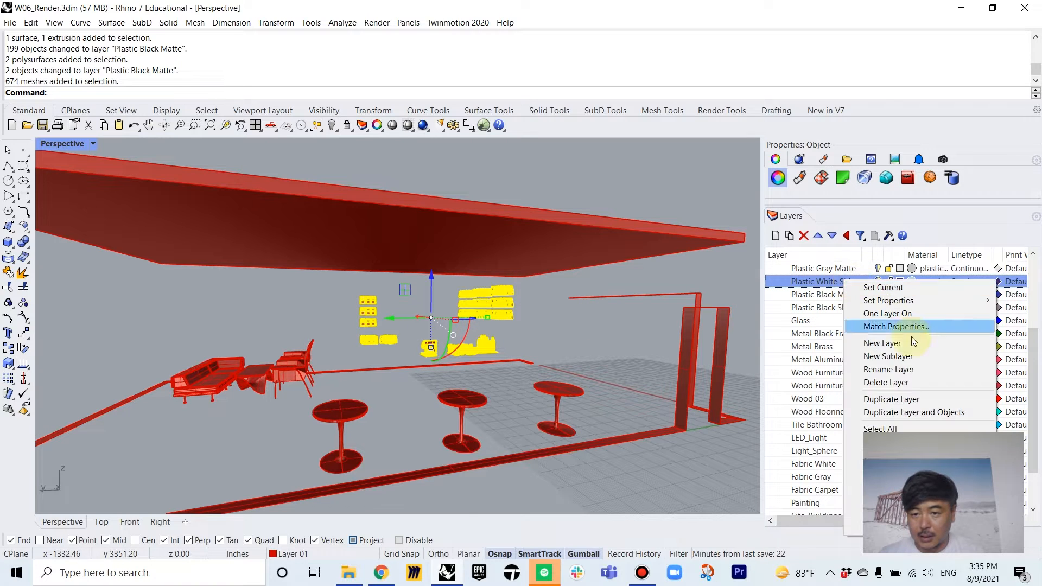
{"action": "left_click", "coordinate": [896, 485]}
{"action": "left_click", "coordinate": [517, 372]}
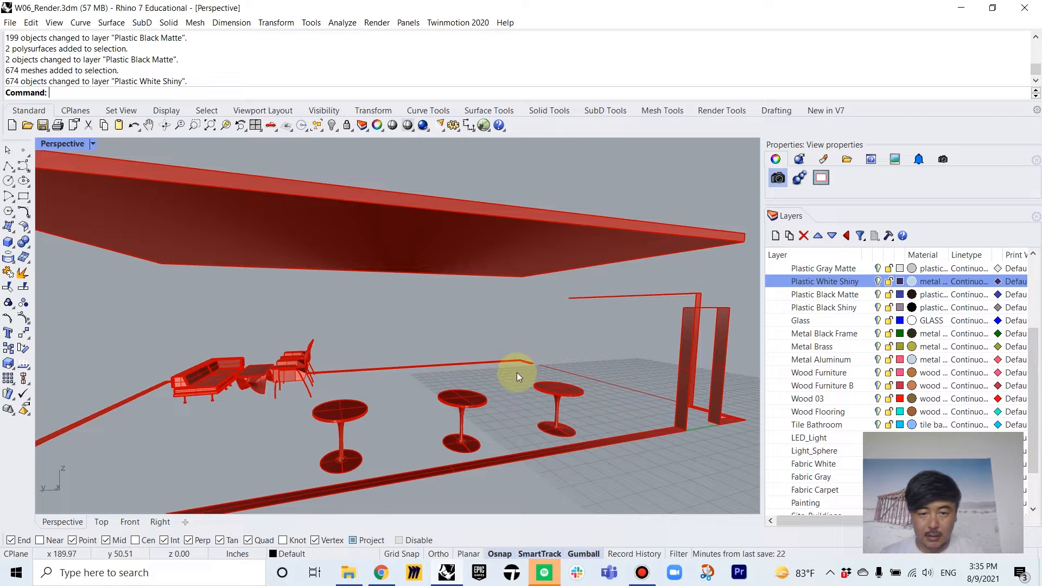
Step: Select the three round tabletops and change them to the Wood Furniture B layer
{"action": "left_click", "coordinate": [555, 385]}
{"action": "left_click", "coordinate": [458, 387]}
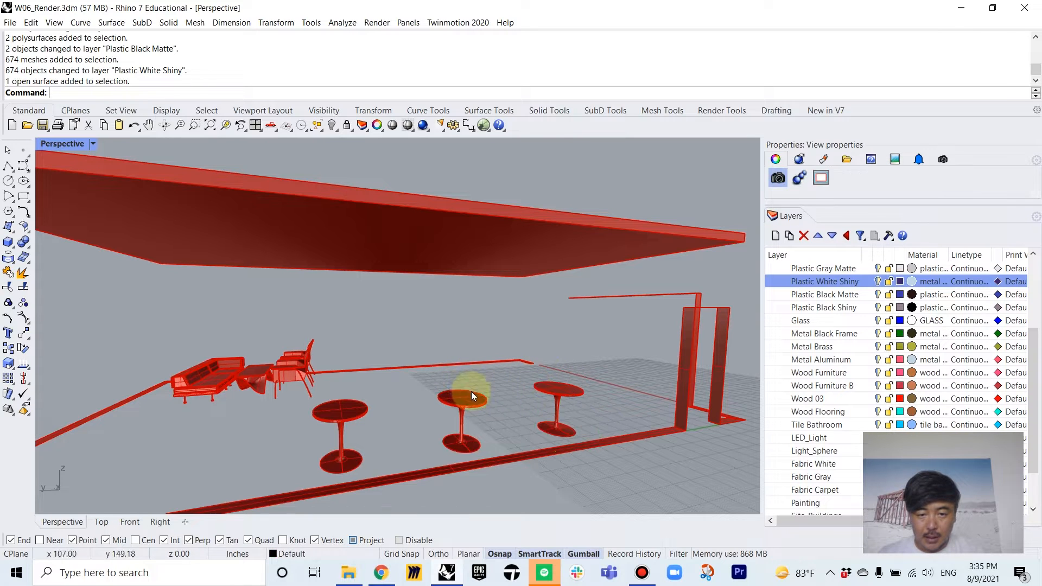
{"action": "left_click", "coordinate": [471, 392]}
{"action": "left_click", "coordinate": [549, 389], "text": "shift"}
{"action": "left_click", "coordinate": [358, 401], "text": "shift"}
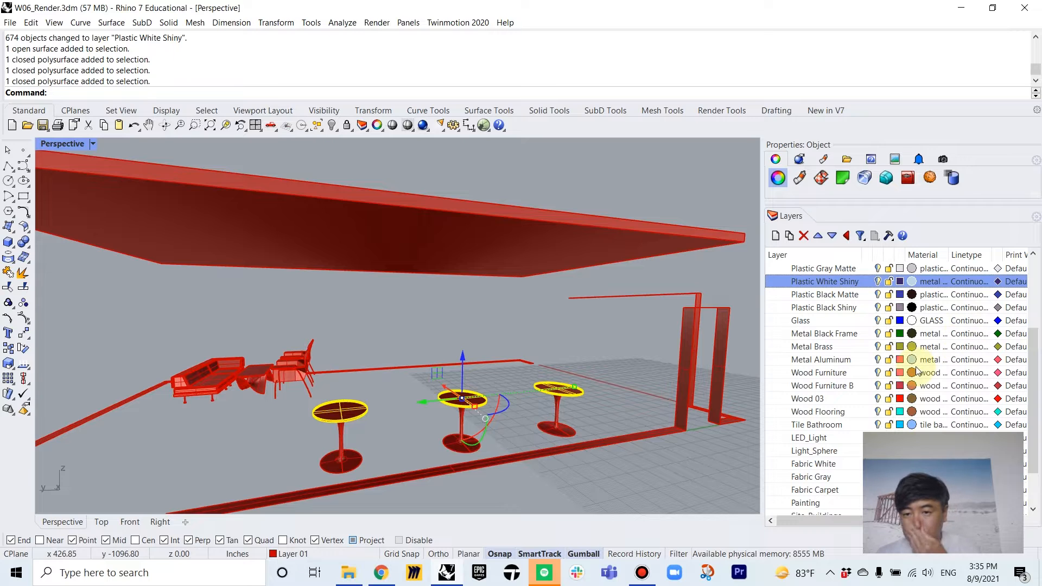
{"action": "right_click", "coordinate": [839, 387]}
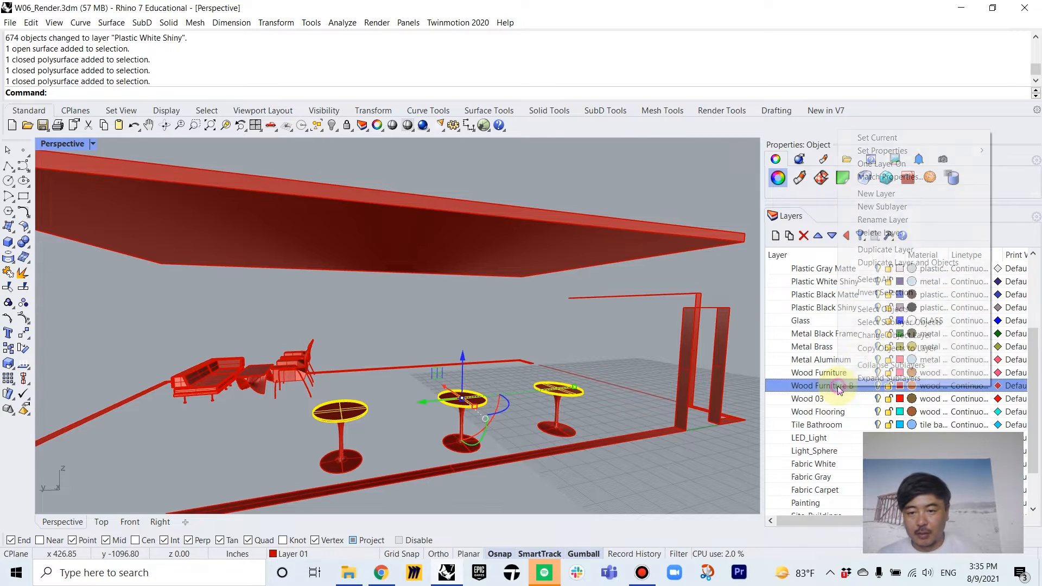
{"action": "left_click", "coordinate": [882, 335]}
Step: Select the three pedestal bases of the round tables and change them to the Wood Furniture layer
{"action": "left_click", "coordinate": [563, 406]}
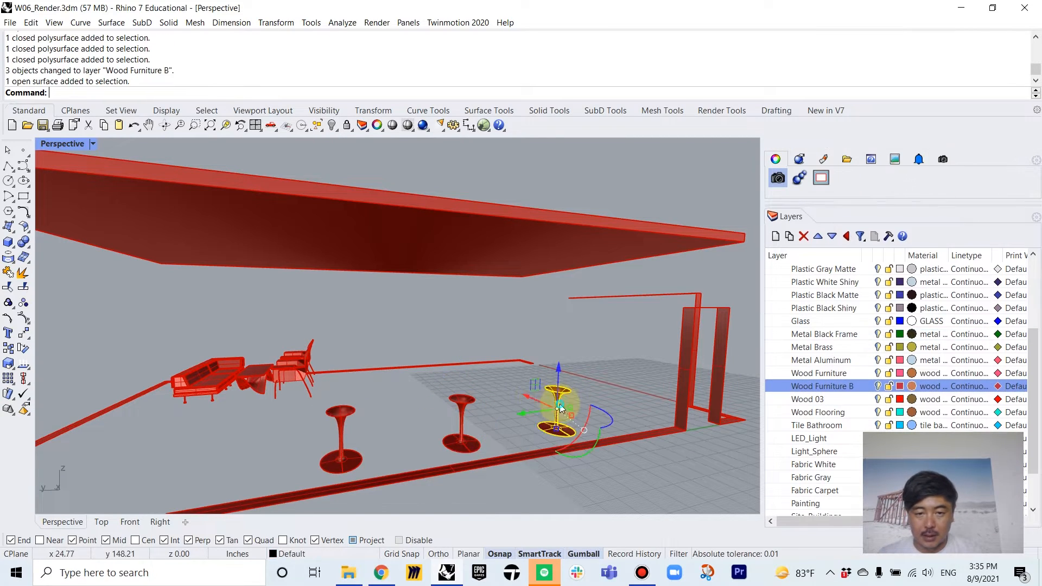
{"action": "left_click", "coordinate": [458, 417], "text": "shift"}
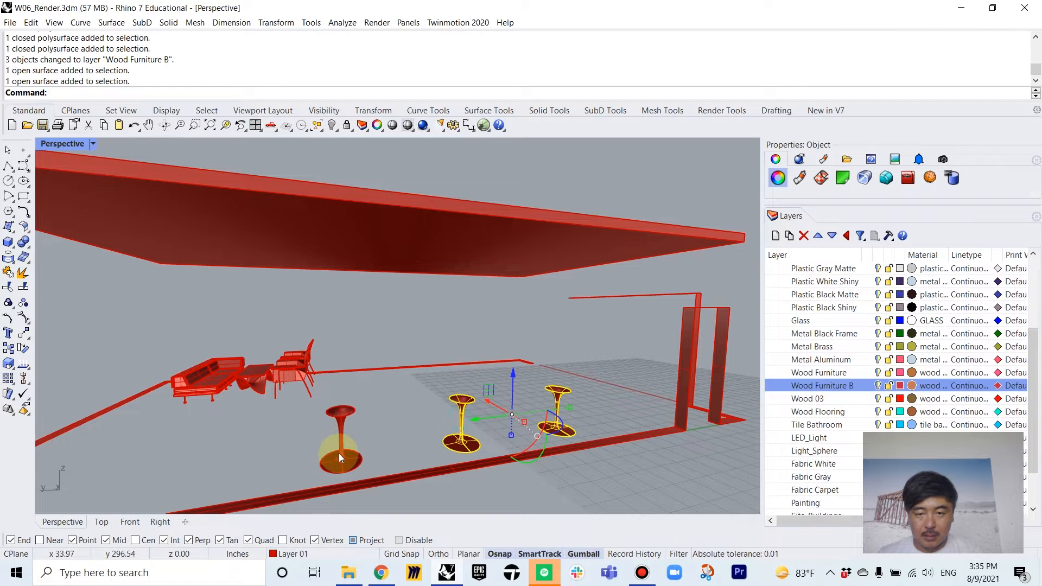
{"action": "left_click", "coordinate": [339, 452], "text": "shift"}
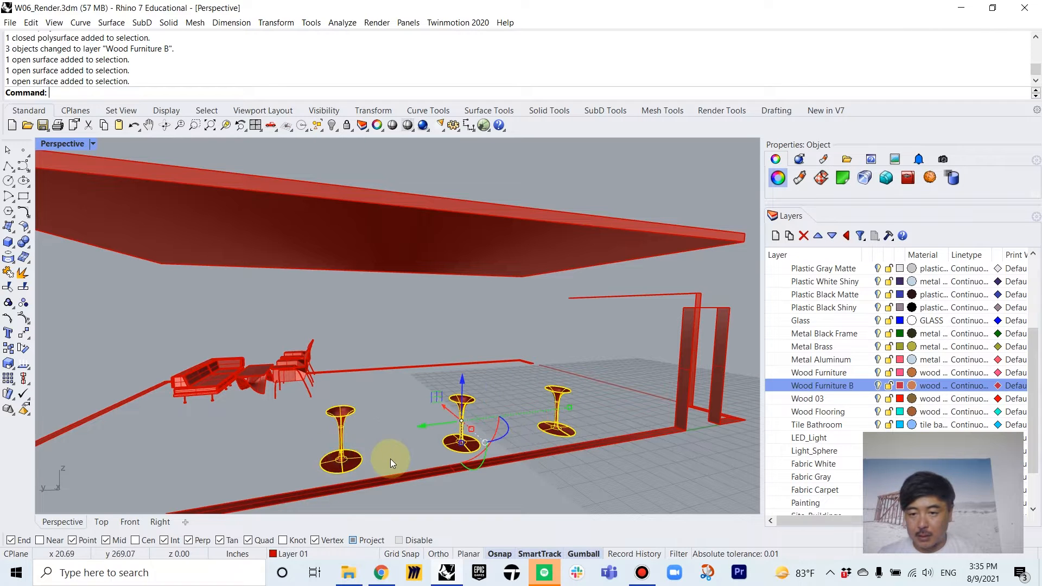
{"action": "right_click", "coordinate": [826, 374]}
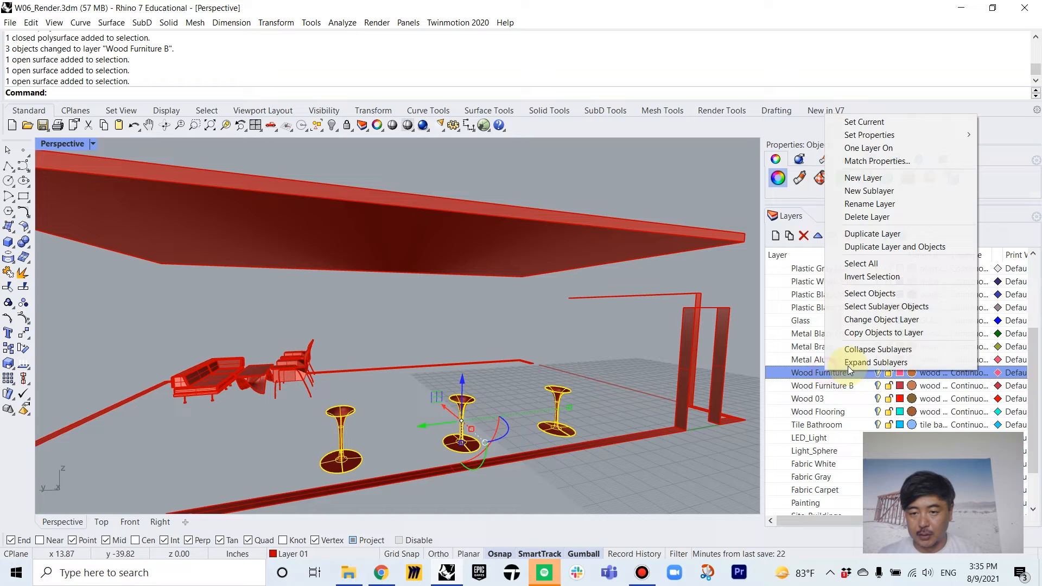
{"action": "left_click", "coordinate": [868, 320]}
Step: Select both armchair shells and the sofa's seat, back and side cushions and change them to the Fabric Gray layer
{"action": "scroll", "coordinate": [586, 381], "scroll_direction": "down", "scroll_amount": 5}
{"action": "right_click_drag", "start_coordinate": [373, 405], "coordinate": [433, 424]}
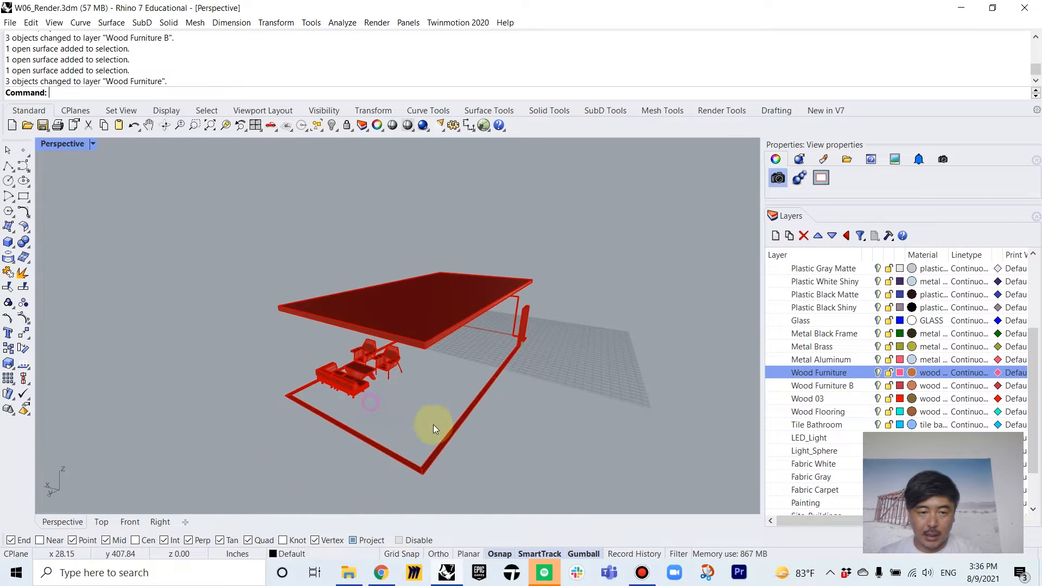
{"action": "scroll", "coordinate": [361, 402], "scroll_direction": "up", "scroll_amount": 4}
{"action": "right_click_drag", "start_coordinate": [360, 433], "coordinate": [413, 454]}
{"action": "right_click_drag", "start_coordinate": [307, 393], "coordinate": [397, 356]}
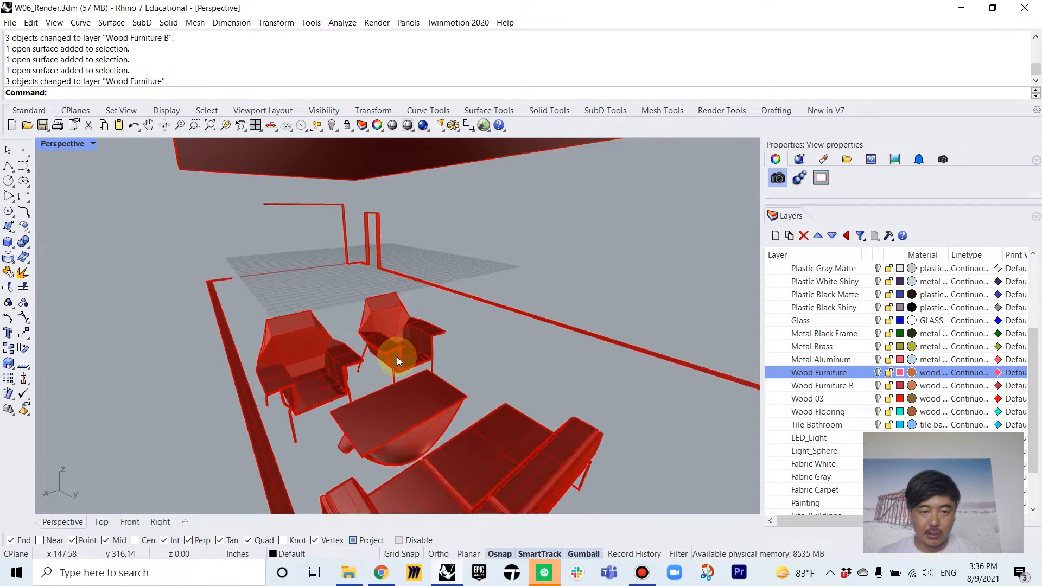
{"action": "scroll", "coordinate": [397, 357], "scroll_direction": "up", "scroll_amount": 3}
{"action": "left_click", "coordinate": [403, 337]}
{"action": "left_click", "coordinate": [269, 361], "text": "shift"}
{"action": "right_click_drag", "start_coordinate": [386, 468], "coordinate": [483, 463]}
{"action": "left_click", "coordinate": [489, 459], "text": "shift"}
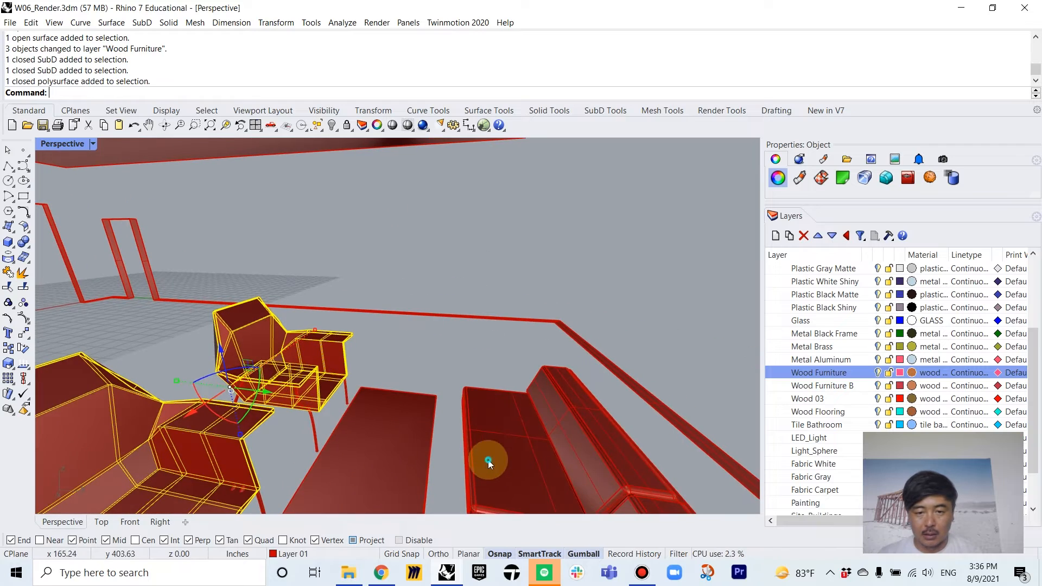
{"action": "right_click_drag", "start_coordinate": [633, 430], "coordinate": [640, 394]}
{"action": "left_click", "coordinate": [637, 394], "text": "shift"}
{"action": "left_click", "coordinate": [637, 424], "text": "shift"}
{"action": "left_click", "coordinate": [566, 451], "text": "shift"}
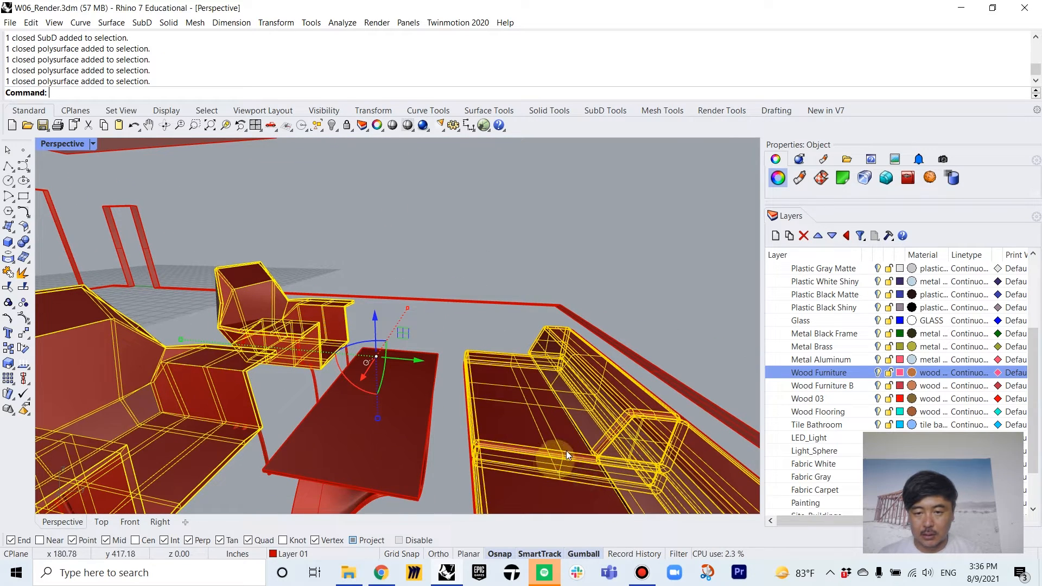
{"action": "scroll", "coordinate": [834, 398], "scroll_direction": "down", "scroll_amount": 2}
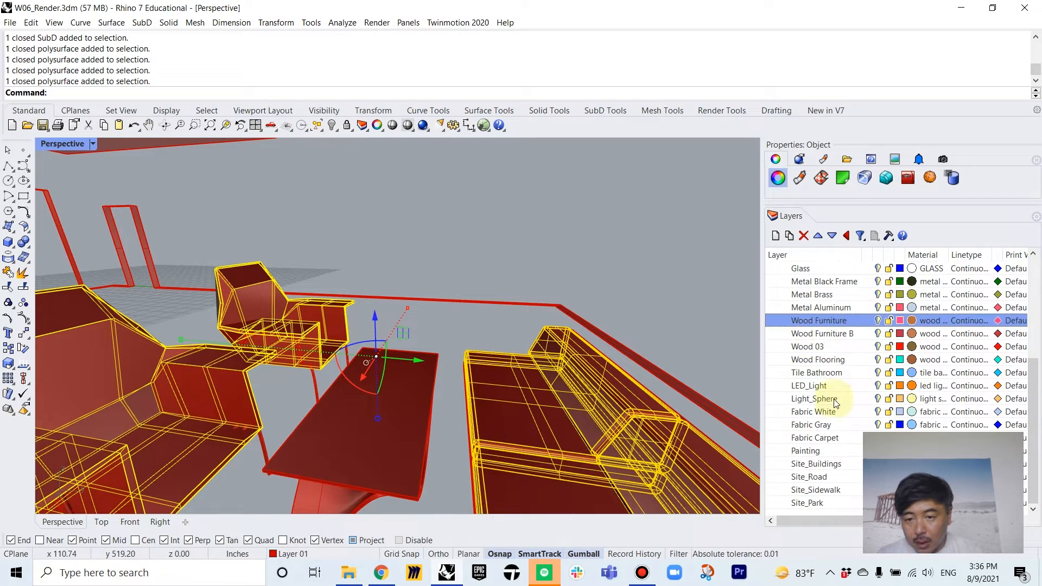
{"action": "right_click", "coordinate": [837, 427]}
{"action": "left_click", "coordinate": [890, 370]}
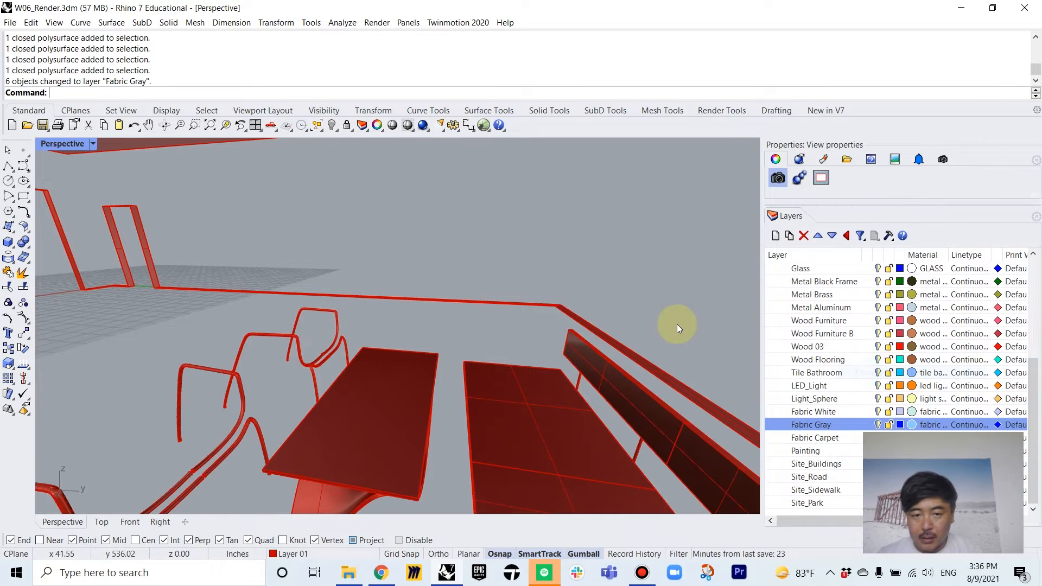
Step: Select all the tubular frames of the two armchairs and change them to the Metal Aluminum layer
{"action": "scroll", "coordinate": [409, 384], "scroll_direction": "down", "scroll_amount": 3}
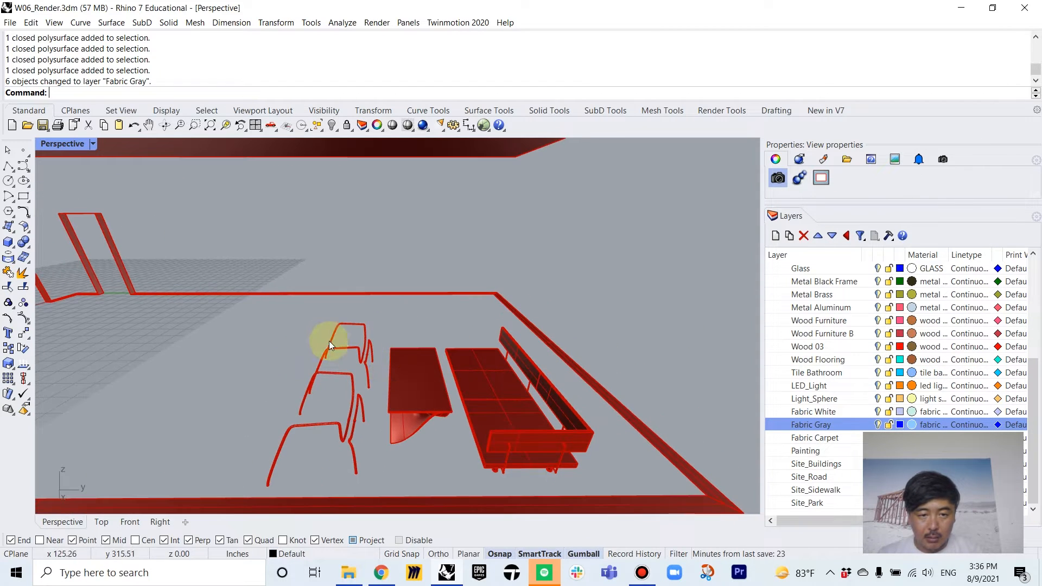
{"action": "left_click_drag", "start_coordinate": [318, 435], "coordinate": [326, 441]}
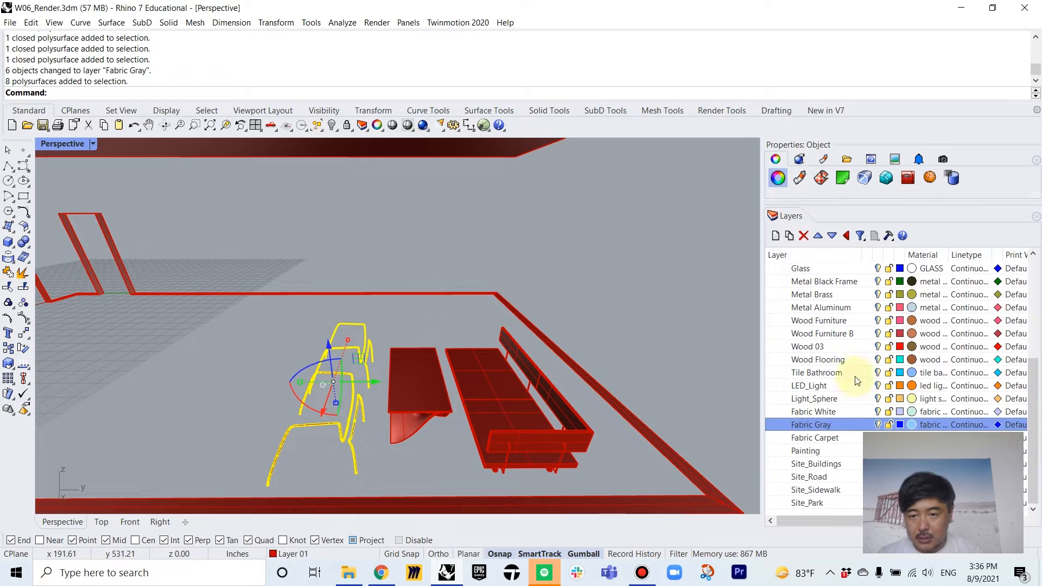
{"action": "right_click", "coordinate": [840, 310]}
{"action": "left_click", "coordinate": [923, 256]}
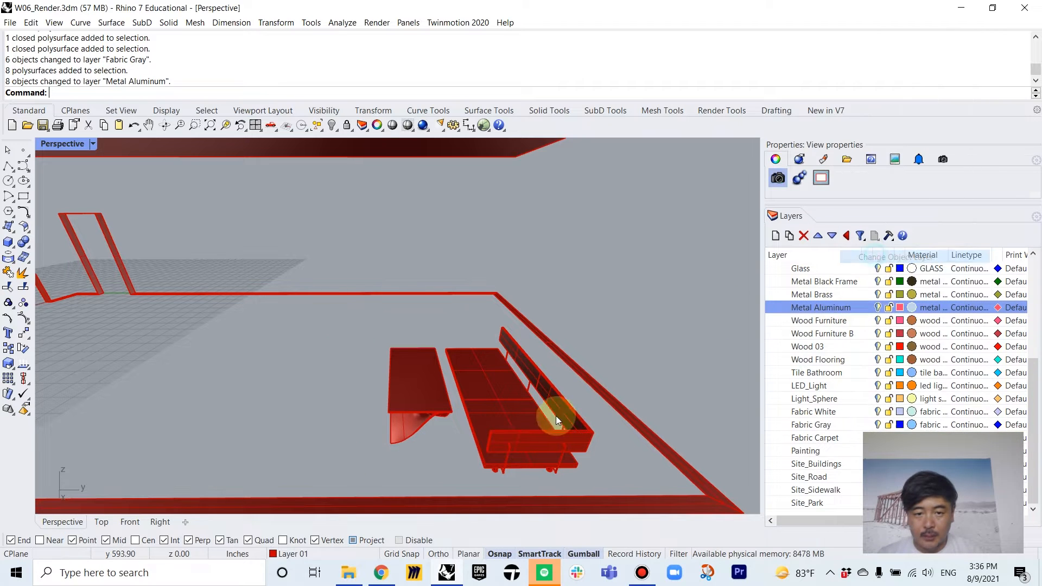
Step: Select the sofa's two seat boards, backrest board and side board and change them to the Wood Furniture layer
{"action": "left_click", "coordinate": [536, 438]}
{"action": "left_click", "coordinate": [526, 366], "text": "shift"}
{"action": "left_click", "coordinate": [485, 377], "text": "shift"}
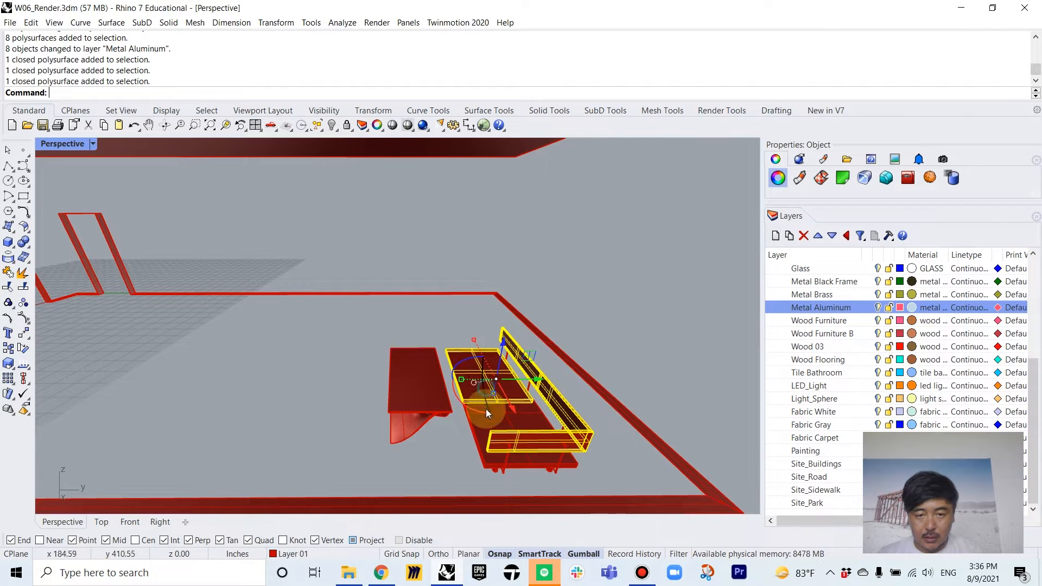
{"action": "left_click", "coordinate": [488, 421], "text": "shift"}
{"action": "right_click", "coordinate": [824, 321]}
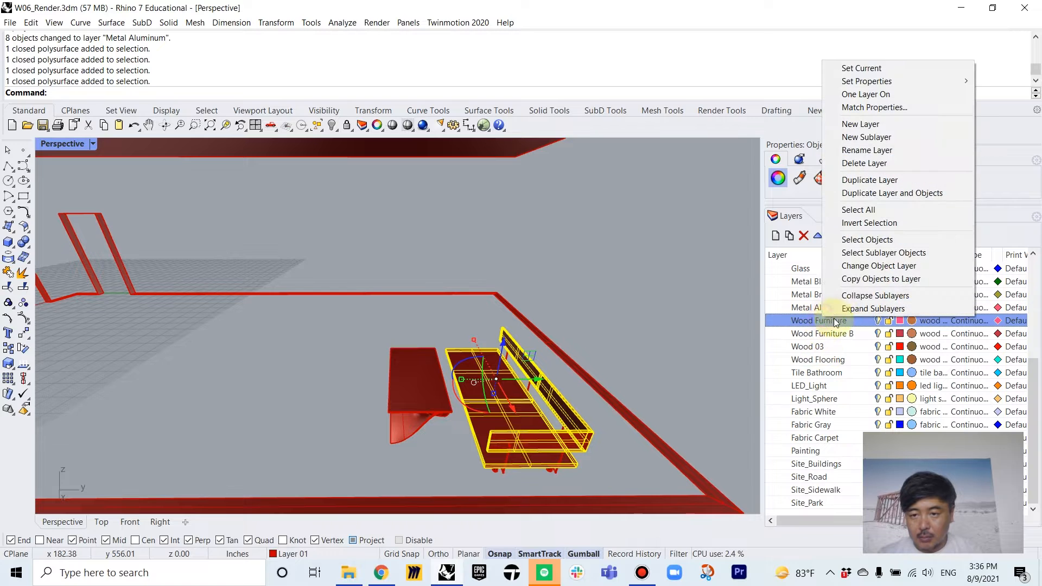
{"action": "left_click", "coordinate": [890, 267]}
Step: Select all the sofa's small legs and brackets and change them to the Metal Aluminum layer
{"action": "mouse_move", "coordinate": [568, 378]}
{"action": "right_mouse_down"}
{"action": "mouse_move", "coordinate": [528, 425]}
{"action": "mouse_move", "coordinate": [587, 355]}
{"action": "mouse_move", "coordinate": [577, 366]}
{"action": "right_mouse_up"}
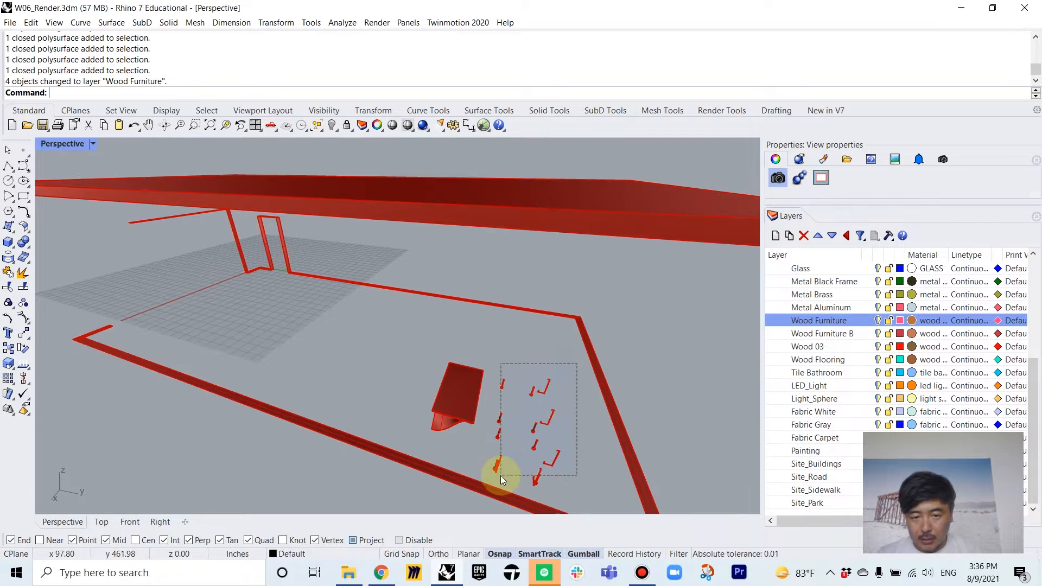
{"action": "left_click_drag", "start_coordinate": [491, 477], "coordinate": [491, 478]}
{"action": "right_click", "coordinate": [822, 310]}
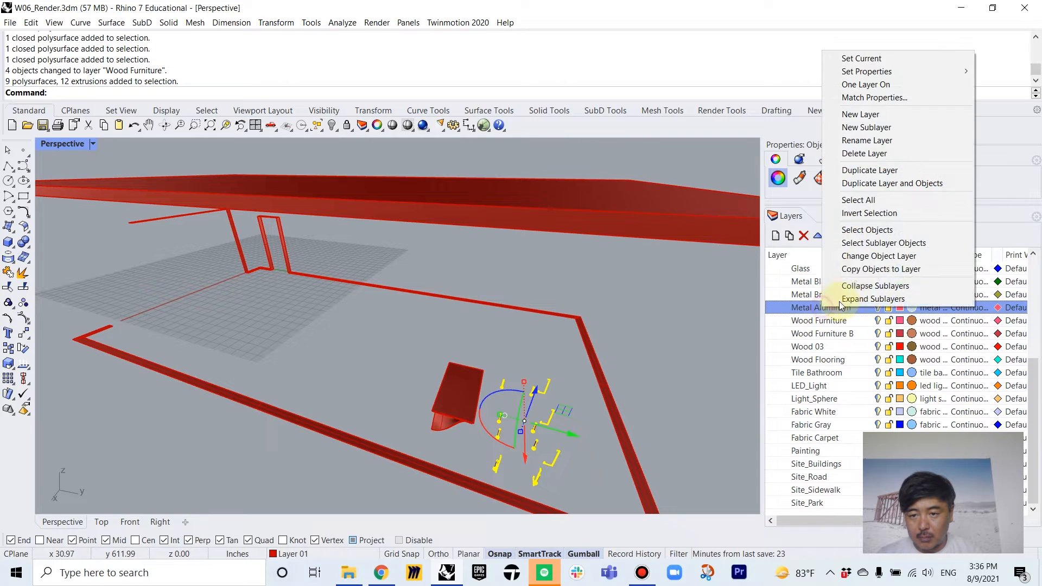
{"action": "left_click", "coordinate": [868, 254]}
Step: Select the narrow wall surfaces along the floor perimeter and around the openings and change them to the Wall Interior layer
{"action": "right_click_drag", "start_coordinate": [477, 282], "coordinate": [316, 362]}
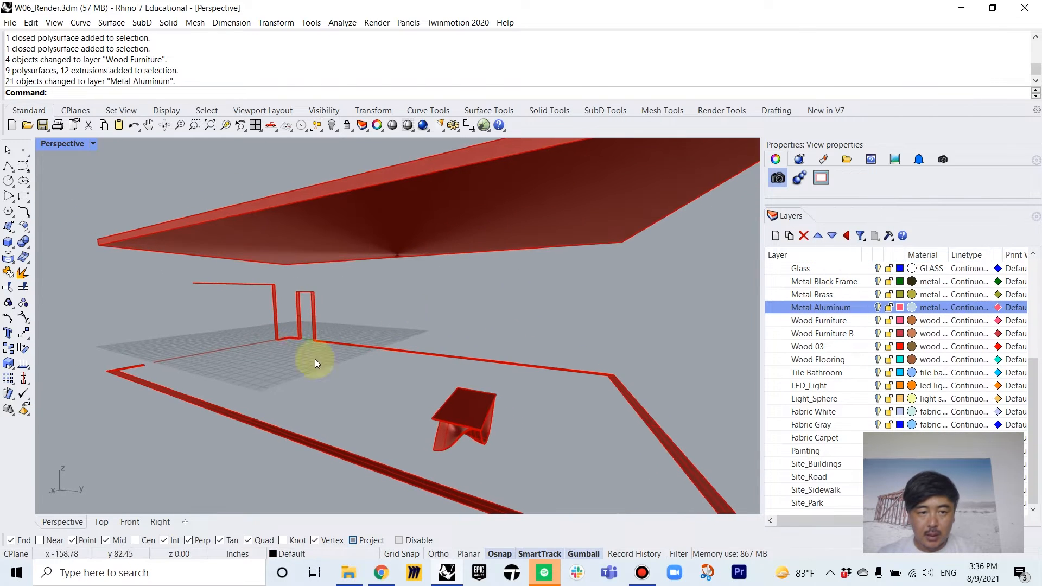
{"action": "left_click_drag", "start_coordinate": [371, 300], "coordinate": [94, 431]}
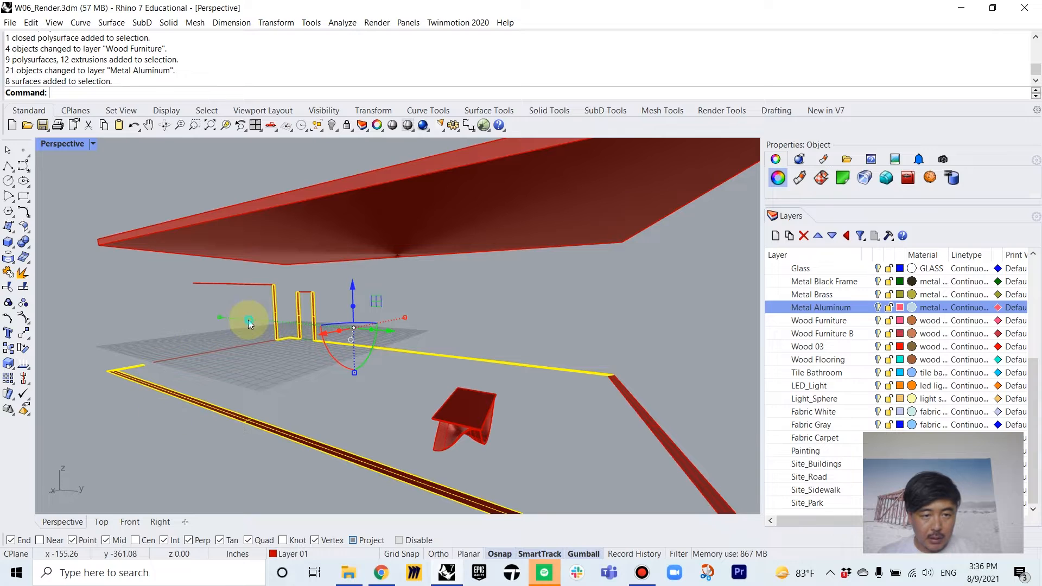
{"action": "left_click_drag", "start_coordinate": [249, 320], "coordinate": [216, 278], "text": "shift"}
{"action": "left_click_drag", "start_coordinate": [333, 286], "coordinate": [287, 309], "text": "shift"}
{"action": "scroll", "coordinate": [525, 362], "scroll_direction": "down", "scroll_amount": 3}
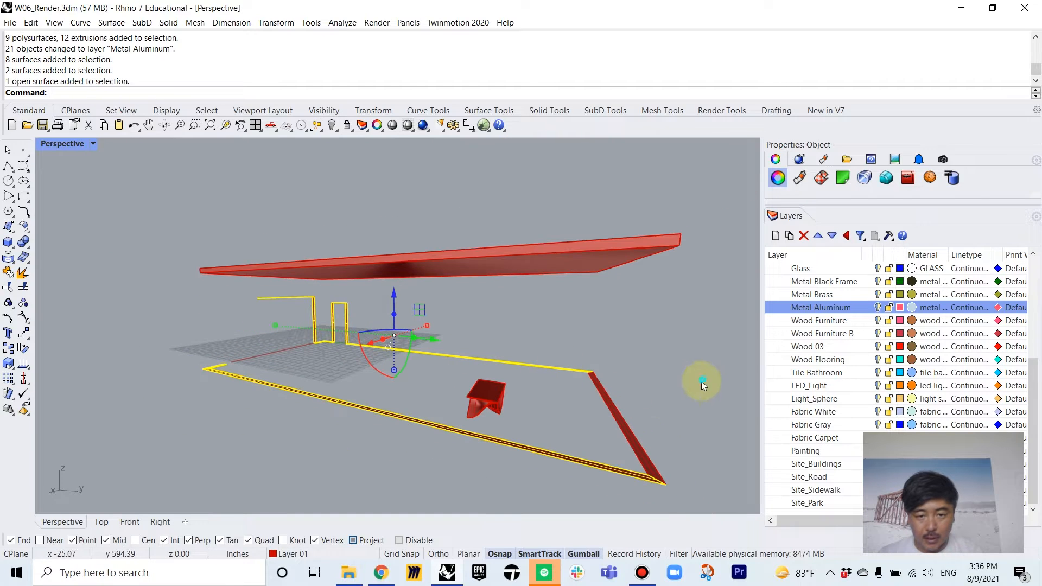
{"action": "left_click_drag", "start_coordinate": [595, 510], "coordinate": [596, 510], "text": "shift"}
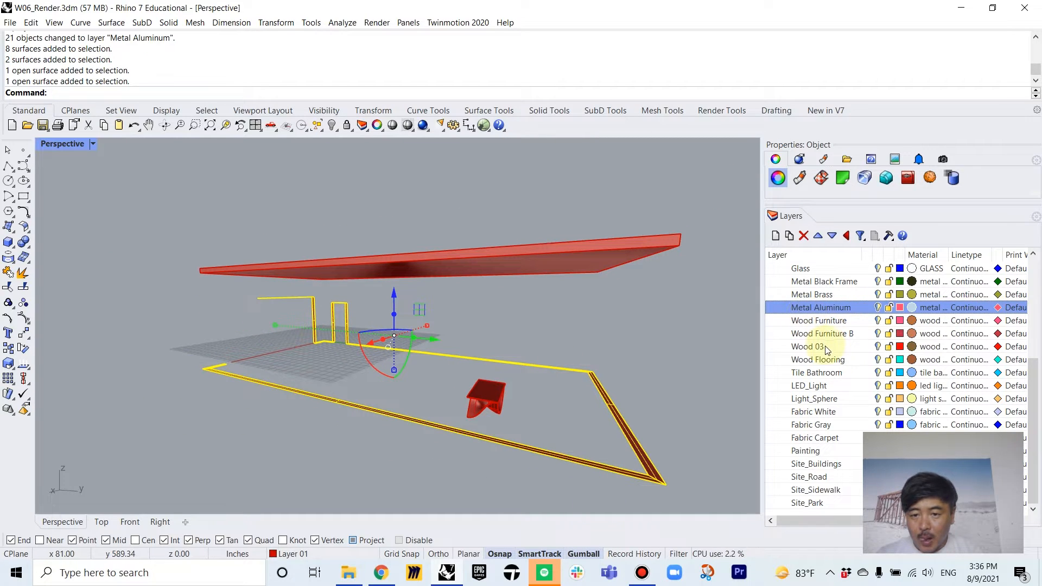
{"action": "scroll", "coordinate": [825, 285], "scroll_direction": "up", "scroll_amount": 3}
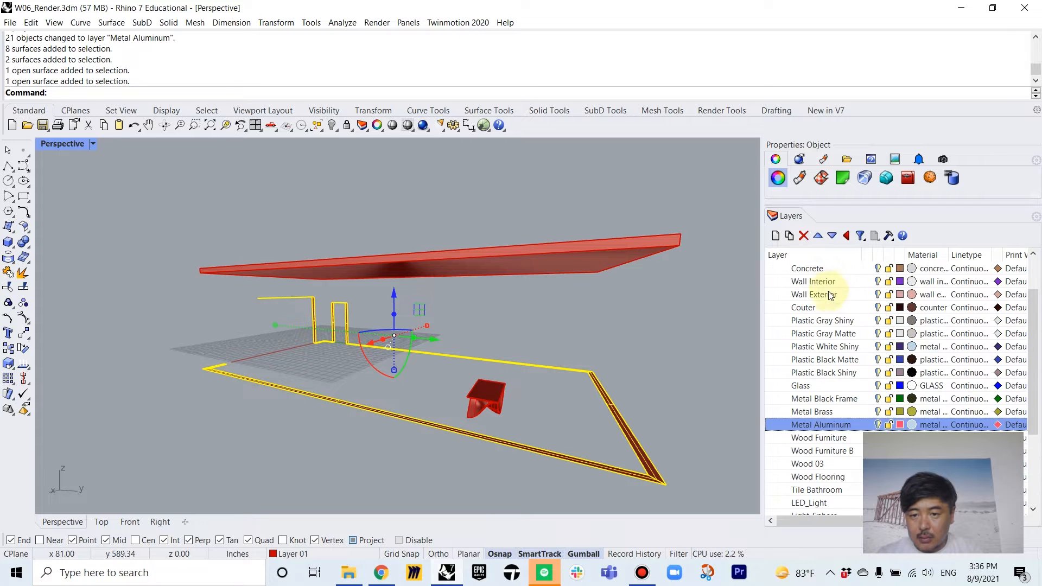
{"action": "right_click", "coordinate": [829, 282]}
{"action": "left_click", "coordinate": [836, 475]}
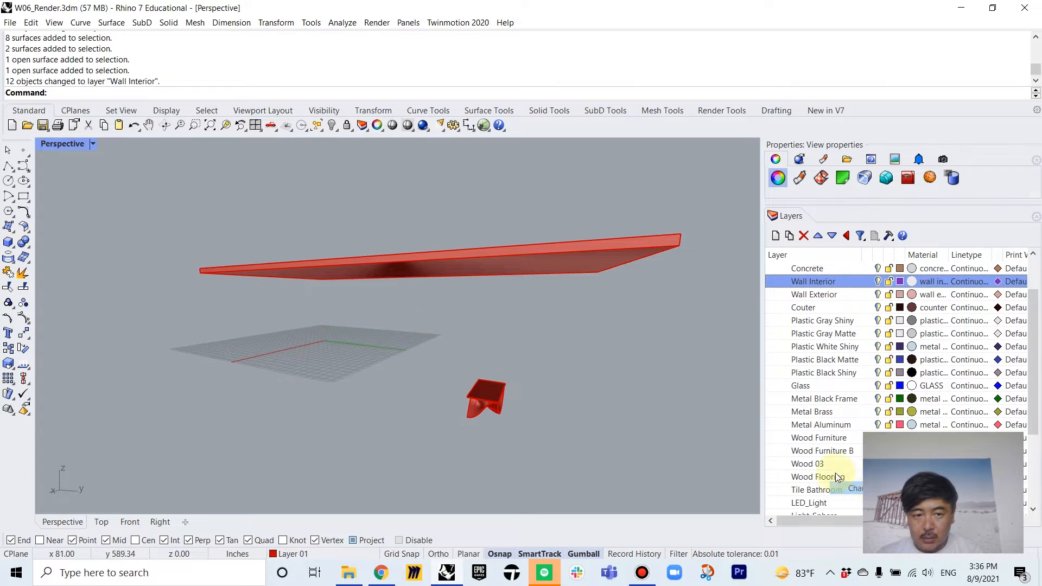
Step: Explode the roof slab into separate surfaces
{"action": "right_click_drag", "start_coordinate": [333, 321], "coordinate": [400, 276]}
{"action": "left_click", "coordinate": [401, 276]}
{"action": "scroll", "coordinate": [415, 285], "scroll_direction": "down", "scroll_amount": 3}
{"action": "right_click_drag", "start_coordinate": [332, 284], "coordinate": [484, 348]}
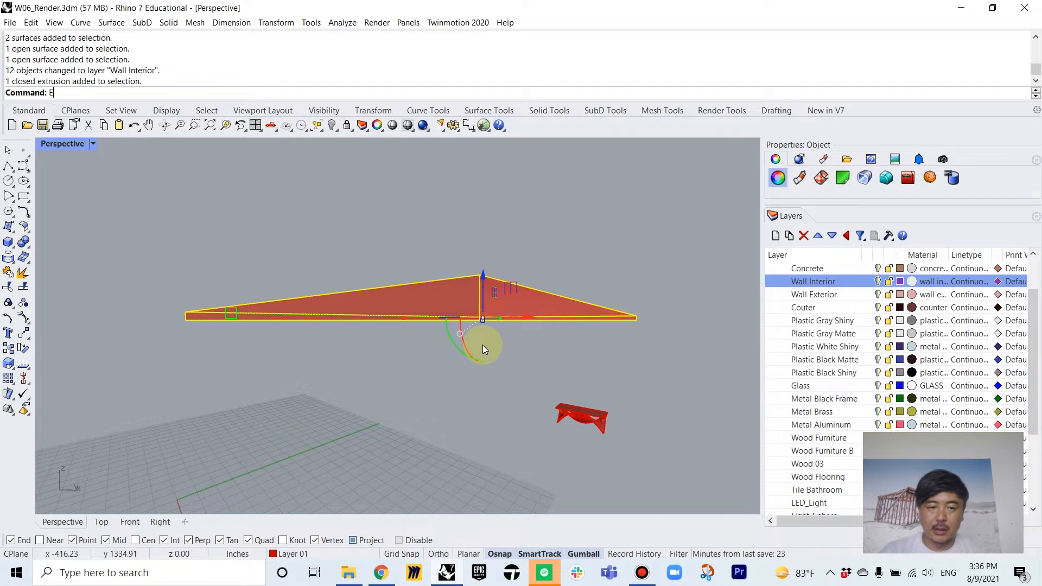
{"action": "key", "text": "Return"}
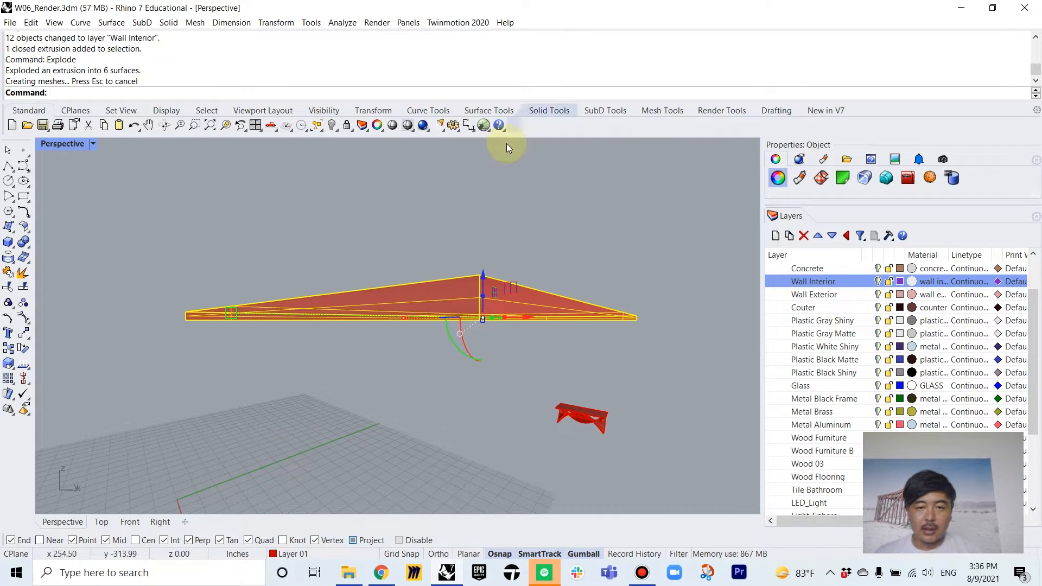
Step: Select the underside surface of the exploded roof slab and change it to the Wall Interior layer
{"action": "right_click_drag", "start_coordinate": [506, 143], "coordinate": [523, 185]}
{"action": "left_click", "coordinate": [440, 252]}
{"action": "right_click_drag", "start_coordinate": [444, 247], "coordinate": [516, 265]}
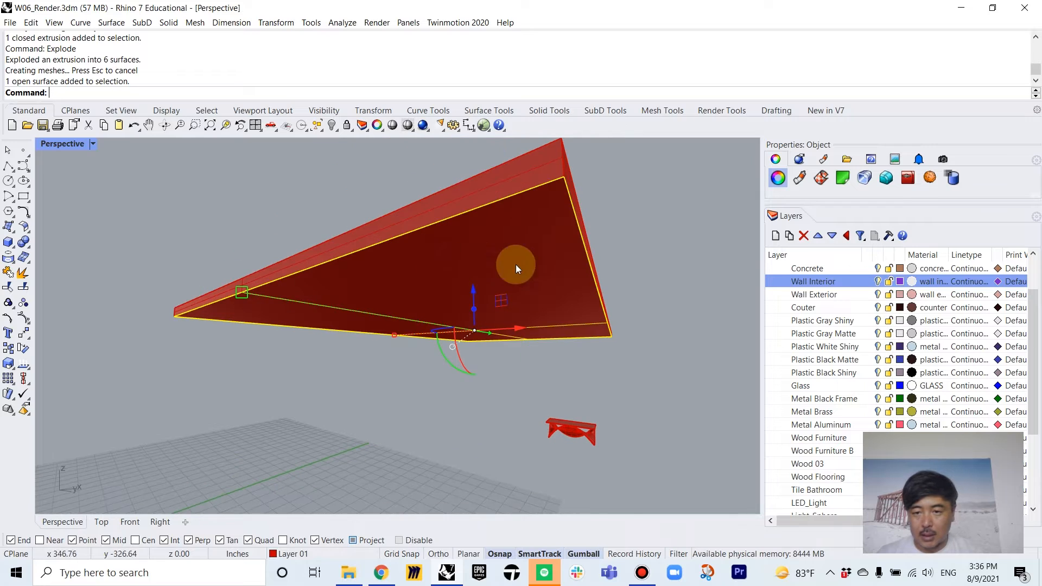
{"action": "right_click", "coordinate": [830, 281]}
{"action": "left_click", "coordinate": [886, 486]}
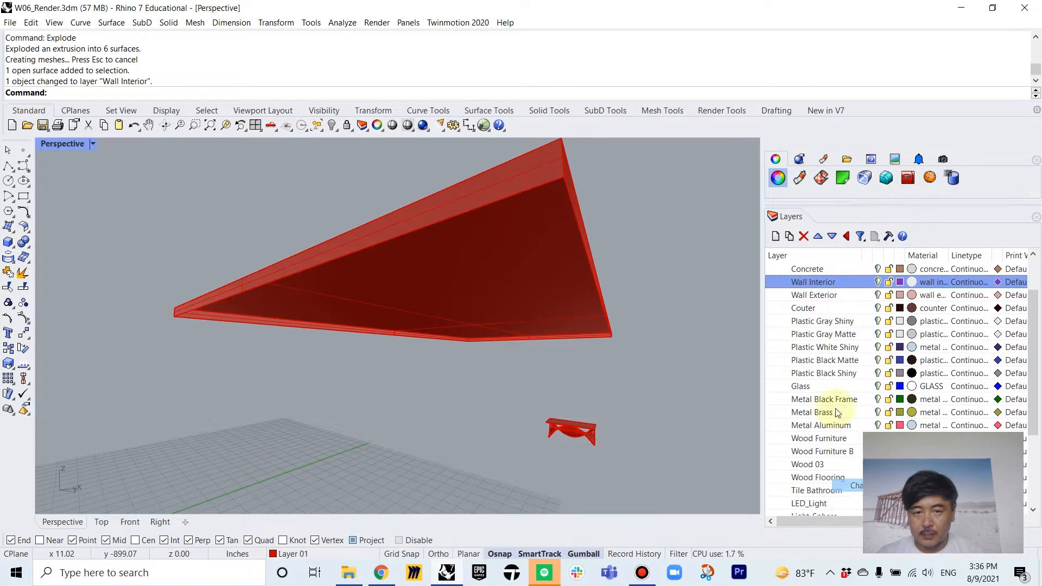
Step: Join the five remaining roof slab surfaces and change the joined polysurface to the Wall Exterior layer
{"action": "mouse_move", "coordinate": [660, 258]}
{"action": "right_mouse_down"}
{"action": "mouse_move", "coordinate": [649, 305]}
{"action": "mouse_move", "coordinate": [652, 252]}
{"action": "right_mouse_up"}
{"action": "scroll", "coordinate": [650, 304], "scroll_direction": "down", "scroll_amount": 5}
{"action": "left_click_drag", "start_coordinate": [677, 242], "coordinate": [363, 338]}
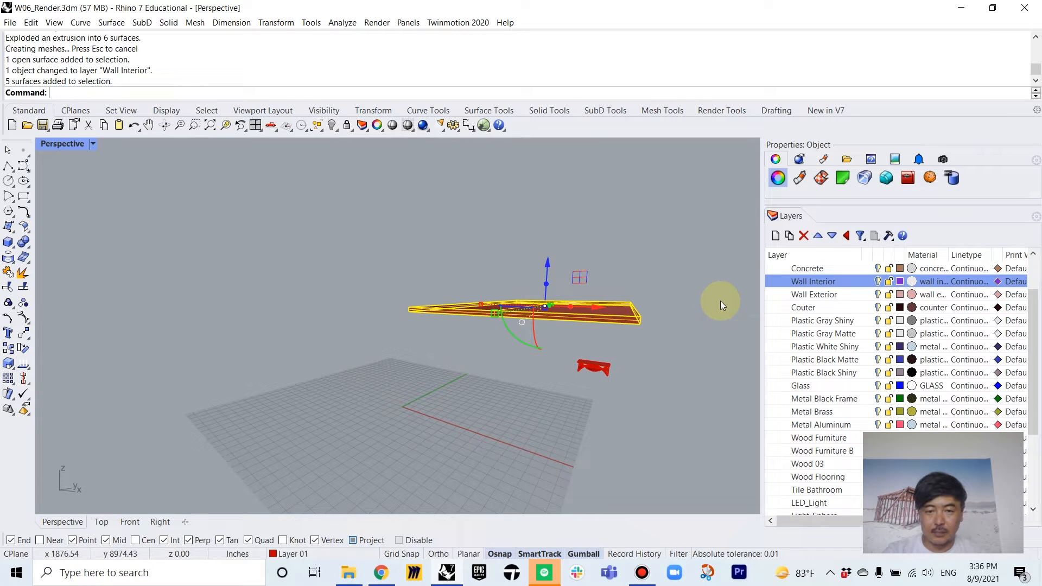
{"action": "type", "text": "J"}
{"action": "key", "text": "Return"}
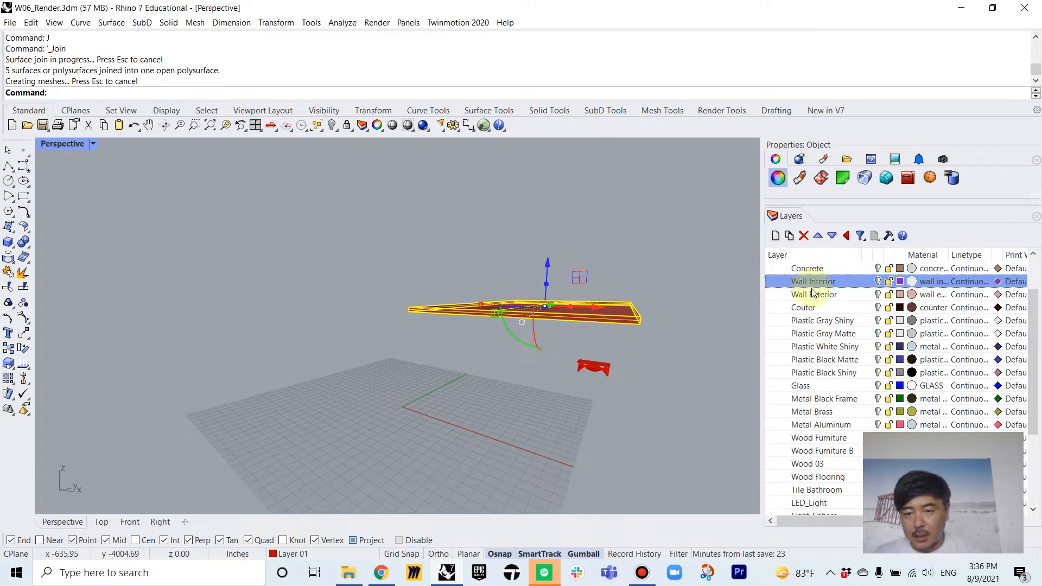
{"action": "right_click", "coordinate": [815, 299]}
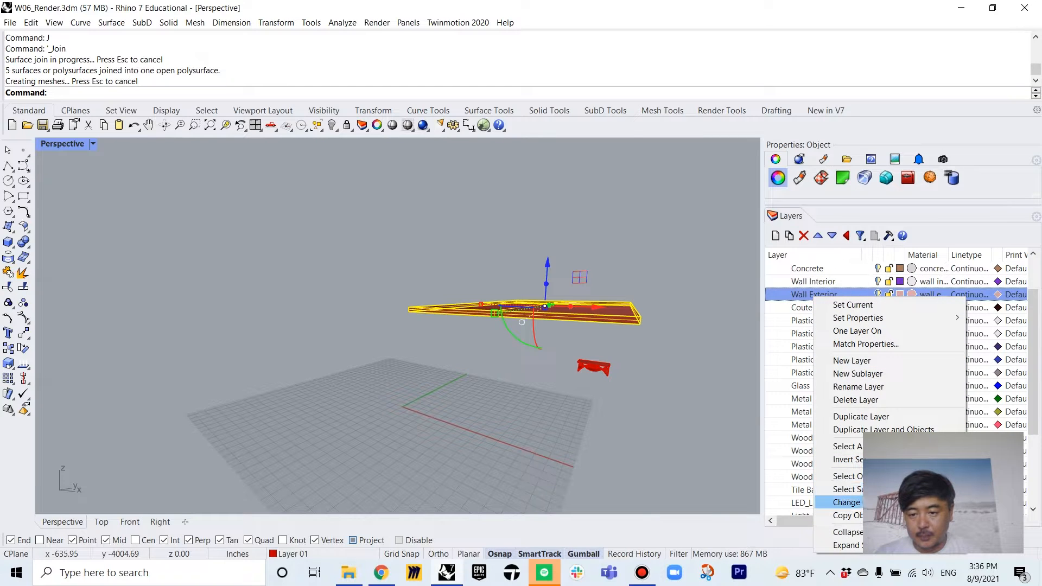
{"action": "left_click", "coordinate": [845, 503]}
Step: Select the flat slab above the remaining curved base and change it to the Glass layer
{"action": "left_click_drag", "start_coordinate": [554, 342], "coordinate": [701, 399]}
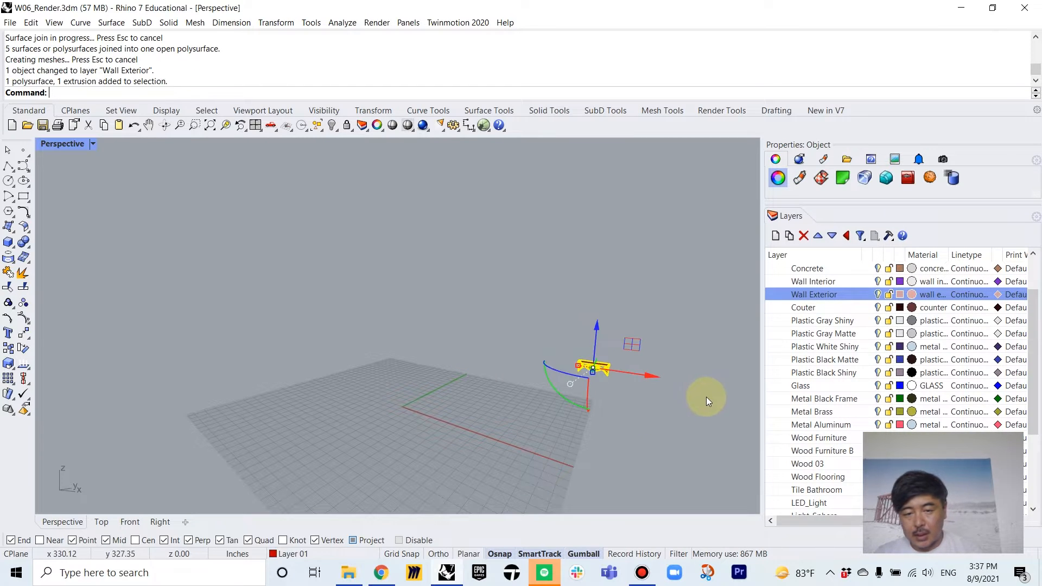
{"action": "type", "text": "ZS"}
{"action": "key", "text": "Return"}
{"action": "key", "text": "Escape"}
{"action": "type", "text": "Align"}
{"action": "left_click", "coordinate": [484, 272]}
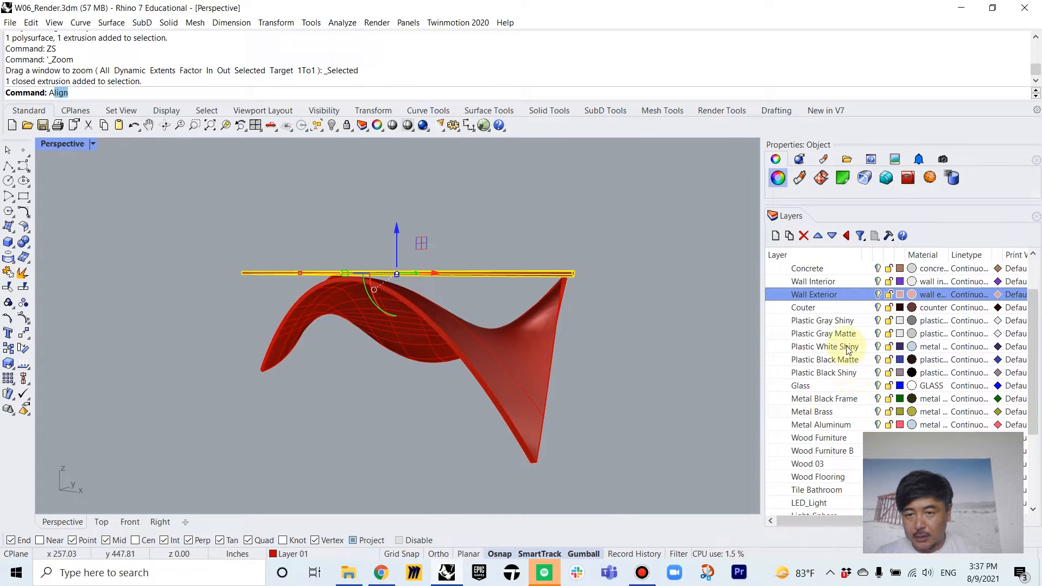
{"action": "right_click", "coordinate": [829, 381]}
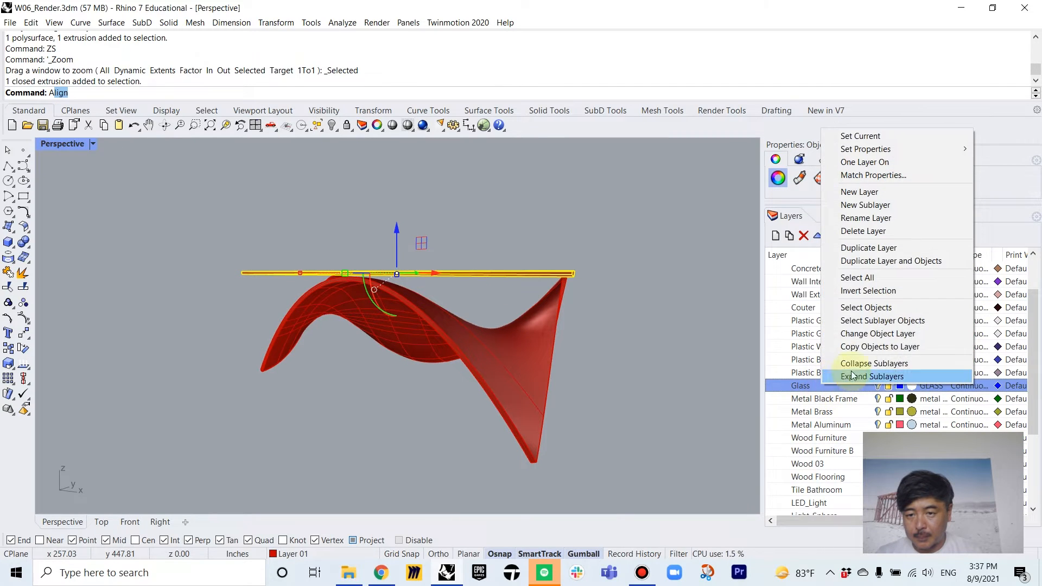
{"action": "left_click", "coordinate": [869, 333]}
Step: Select the curved, twisted base and change it to the Metal Brass layer
{"action": "left_click", "coordinate": [514, 358]}
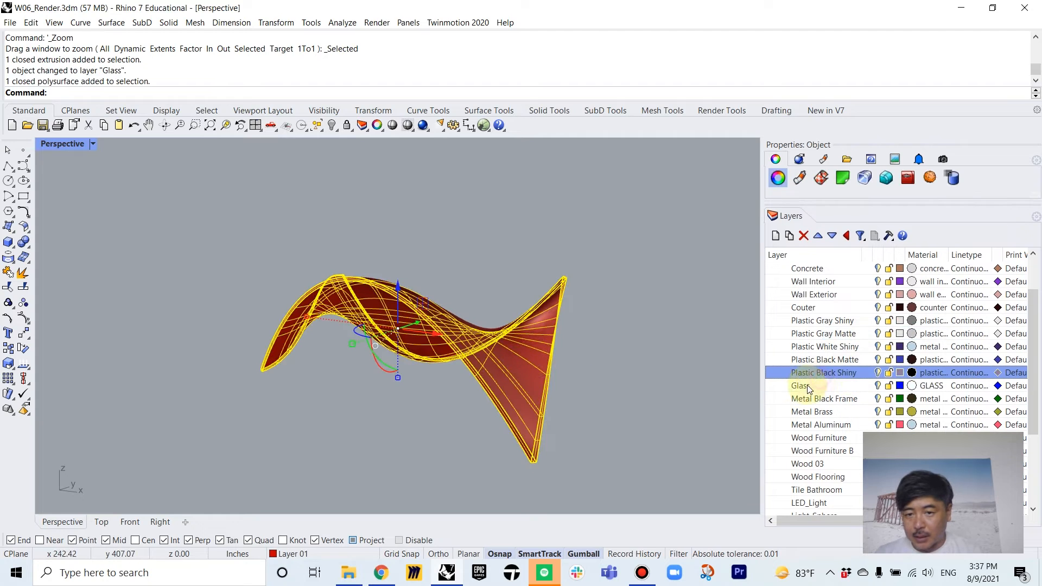
{"action": "right_click", "coordinate": [784, 346]}
{"action": "left_click", "coordinate": [828, 412]}
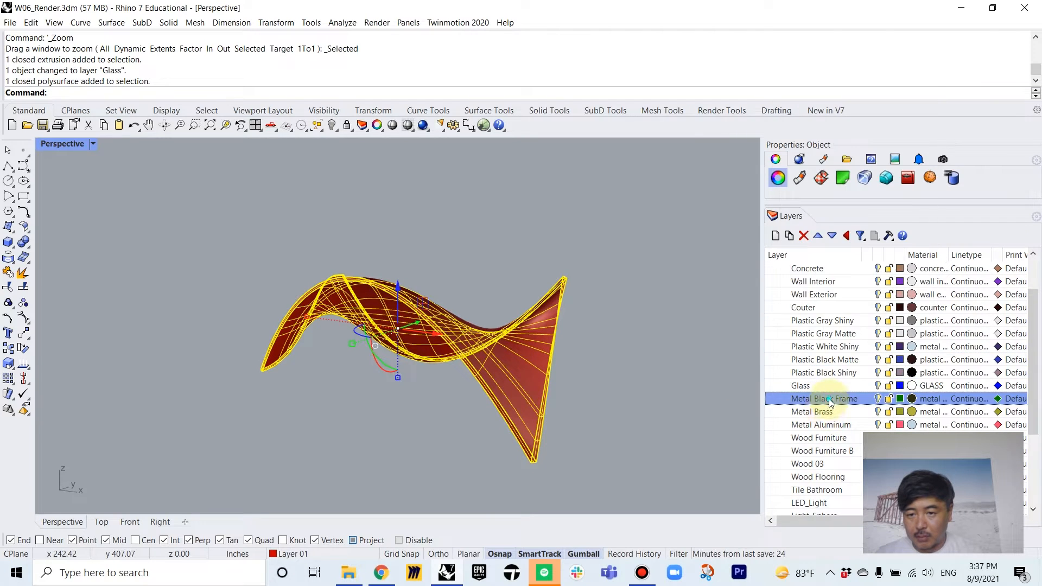
{"action": "right_click", "coordinate": [825, 411]}
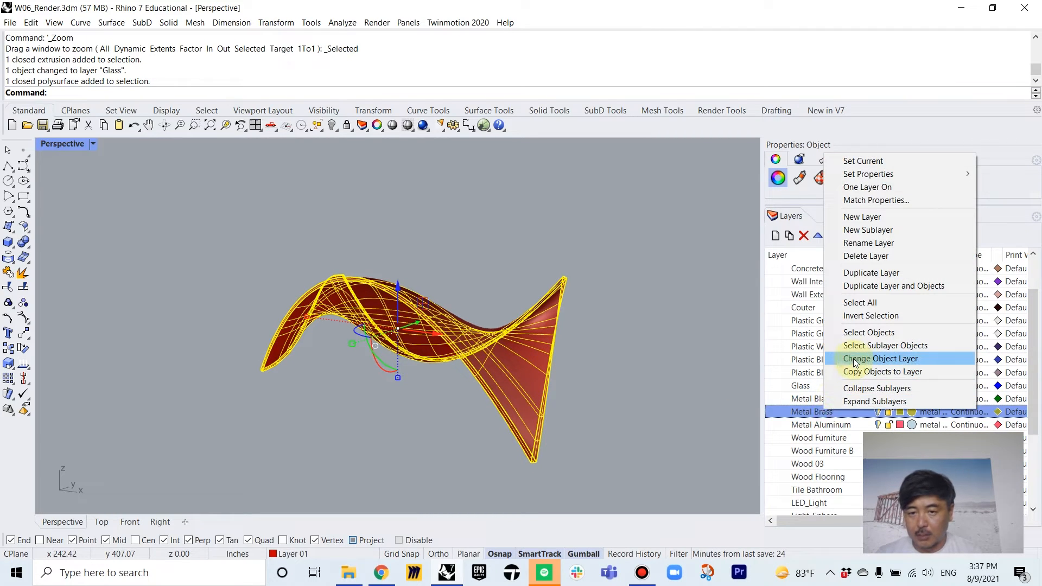
{"action": "left_click", "coordinate": [857, 358]}
Step: Turn on the Materials layer so the whole café model is shown
{"action": "scroll", "coordinate": [868, 332], "scroll_direction": "up", "scroll_amount": 2}
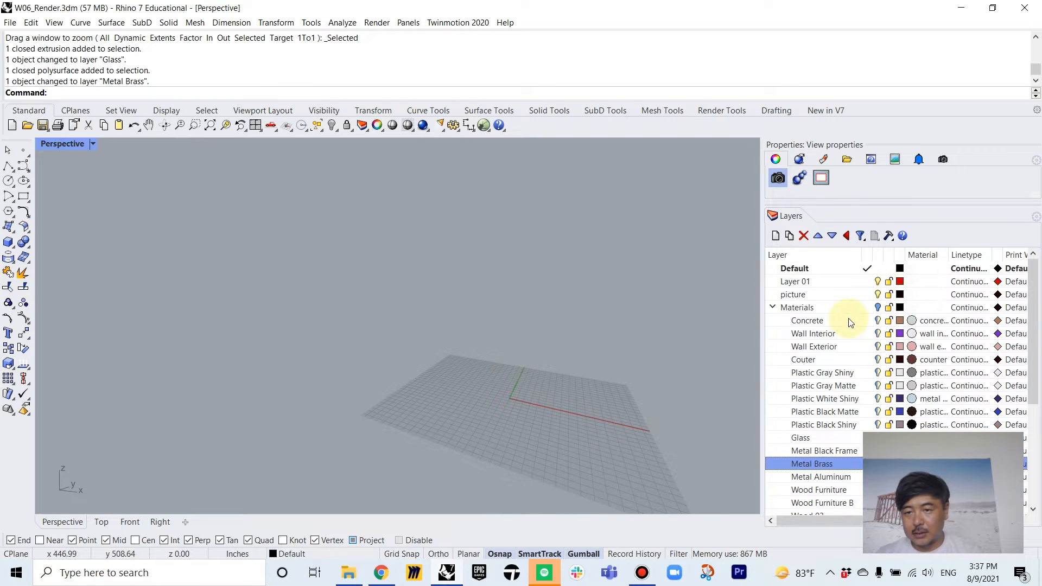
{"action": "left_click", "coordinate": [878, 307]}
{"action": "right_click_drag", "start_coordinate": [658, 379], "coordinate": [640, 331]}
{"action": "scroll", "coordinate": [646, 353], "scroll_direction": "up", "scroll_amount": 9}
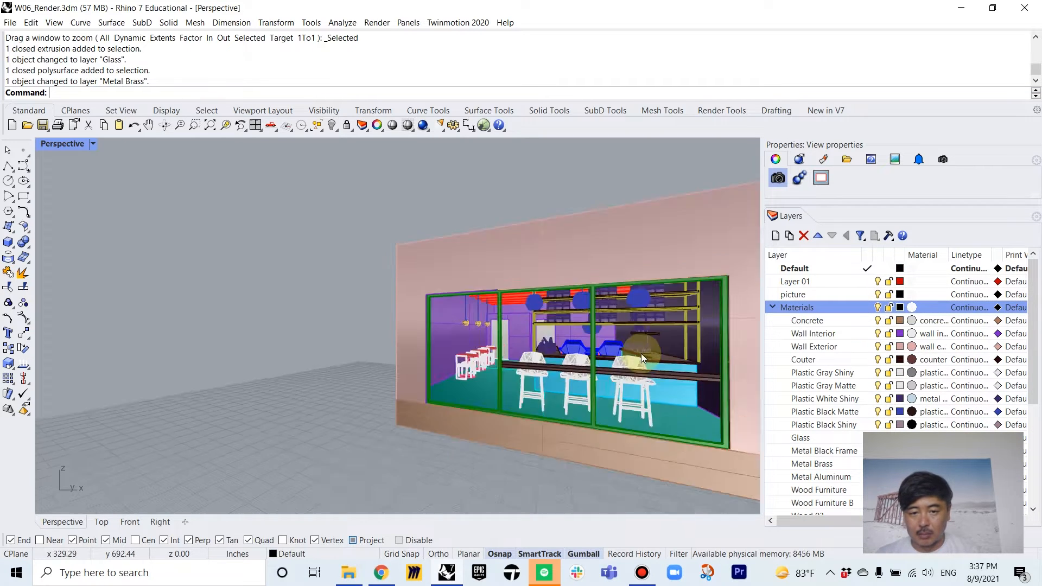
{"action": "right_click_drag", "start_coordinate": [659, 391], "coordinate": [586, 369]}
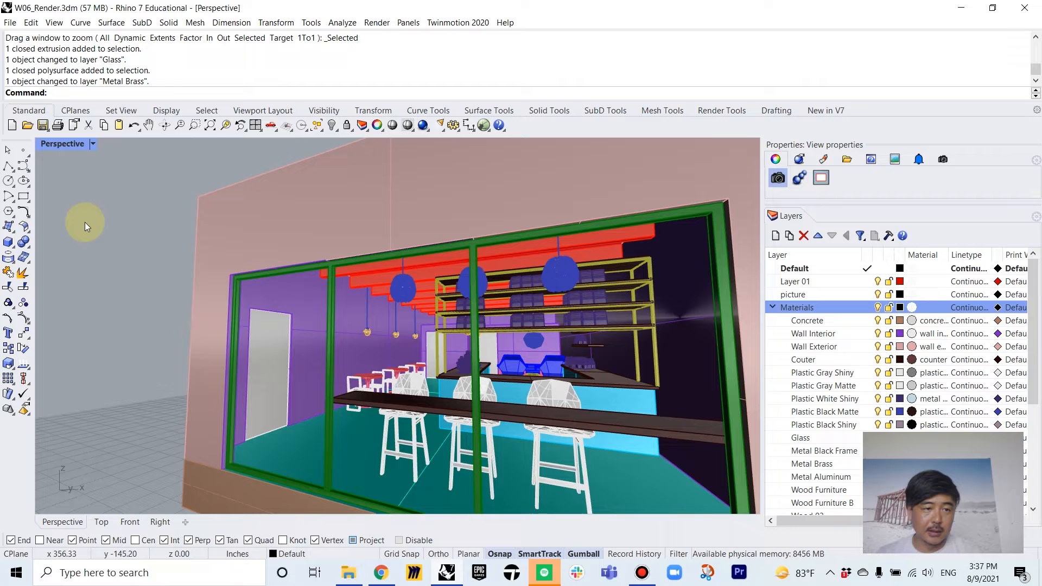
Step: Set the Perspective viewport to Rendered display mode and inspect the café's interior and exterior materials
{"action": "left_click", "coordinate": [81, 144]}
{"action": "left_click", "coordinate": [144, 186]}
{"action": "scroll", "coordinate": [505, 369], "scroll_direction": "up", "scroll_amount": 5}
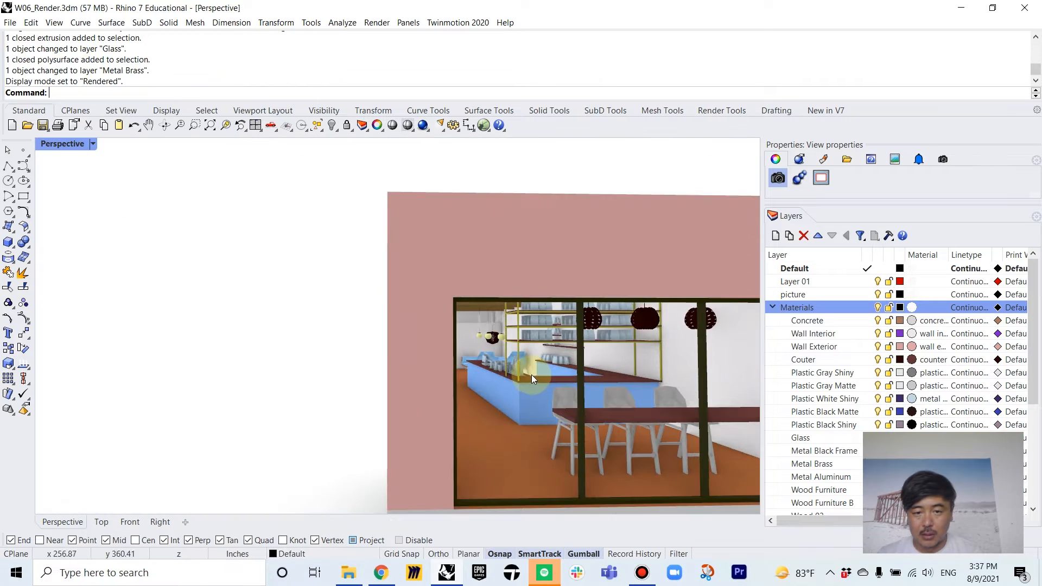
{"action": "scroll", "coordinate": [543, 383], "scroll_direction": "up", "scroll_amount": 4}
{"action": "scroll", "coordinate": [502, 397], "scroll_direction": "up", "scroll_amount": 8}
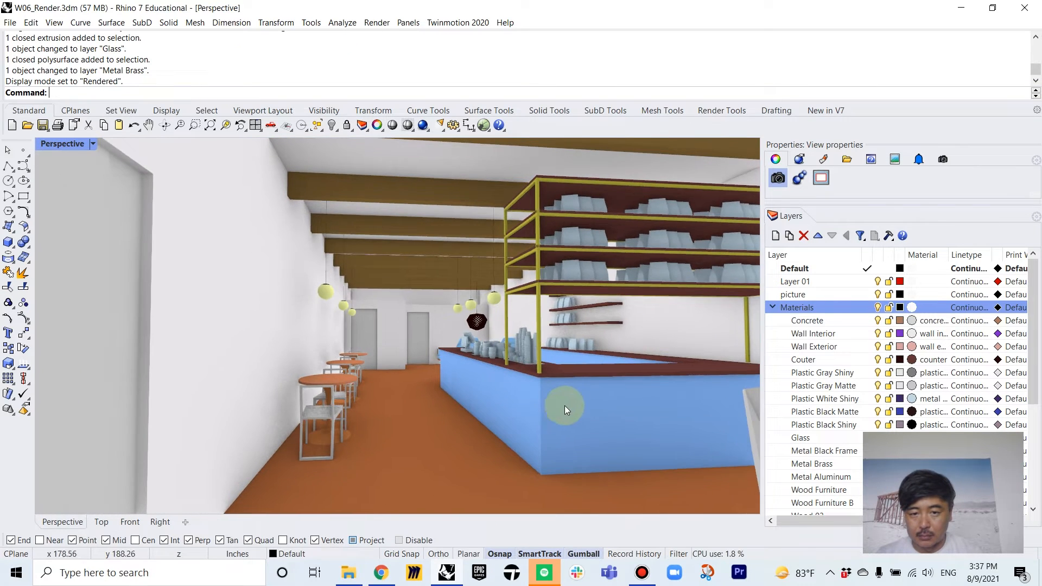
{"action": "scroll", "coordinate": [587, 405], "scroll_direction": "down", "scroll_amount": 15}
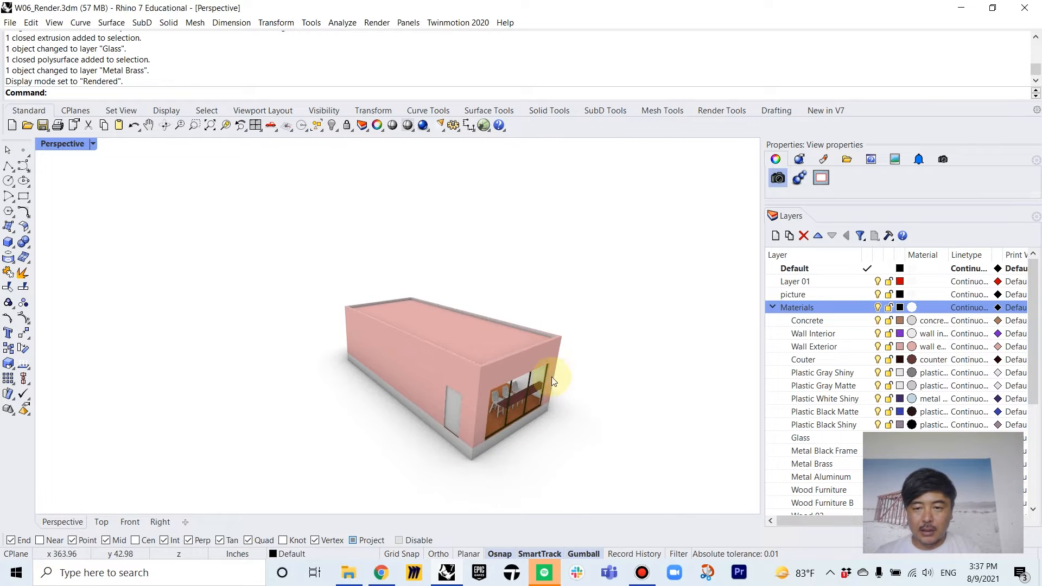
{"action": "scroll", "coordinate": [552, 377], "scroll_direction": "up", "scroll_amount": 5}
{"action": "left_click_drag", "start_coordinate": [178, 202], "coordinate": [654, 510]}
{"action": "left_click", "coordinate": [10, 22]}
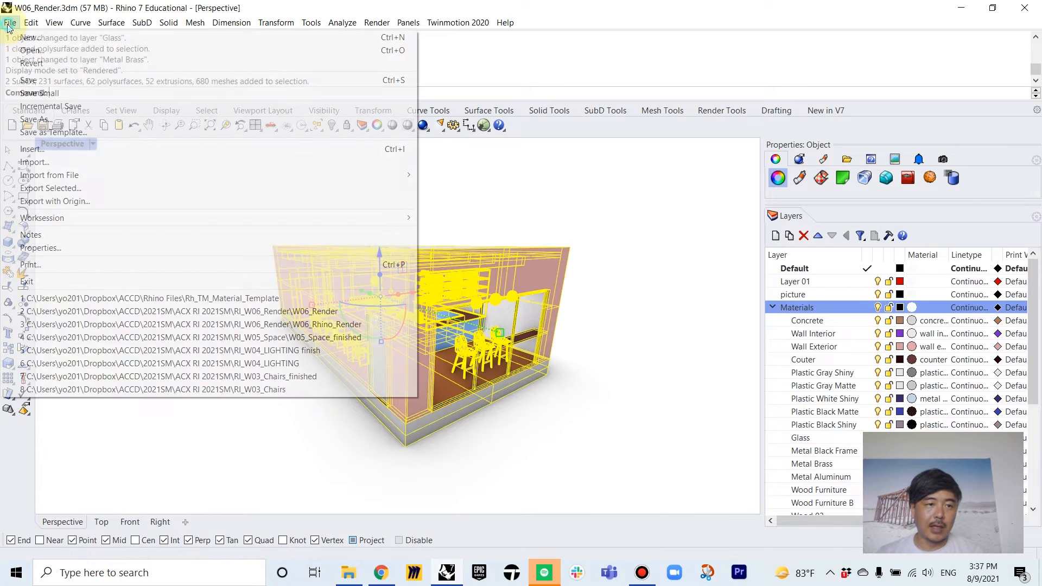
{"action": "left_click", "coordinate": [545, 204]}
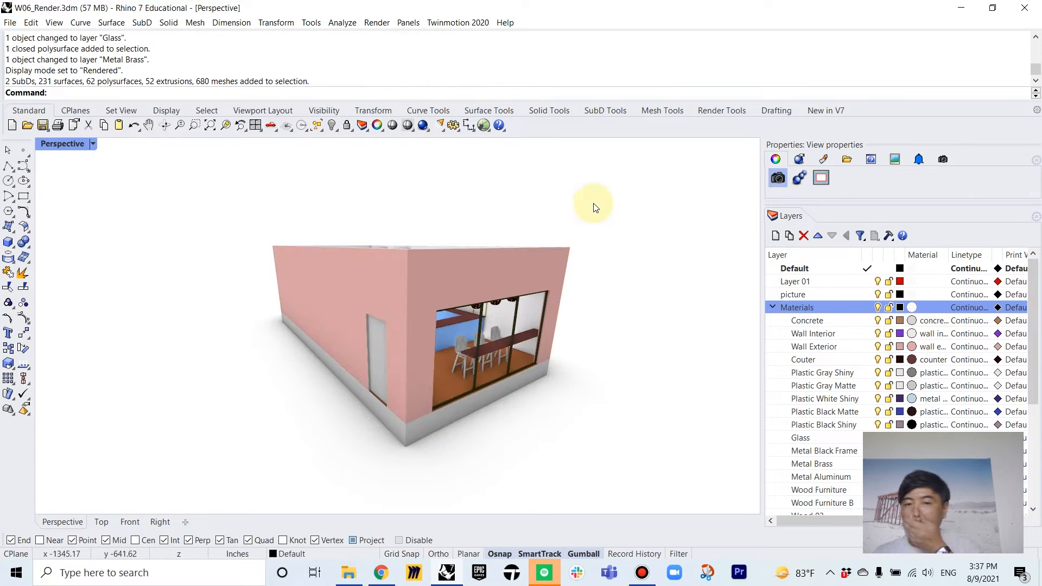
Step: Check the model for visible curves by selecting all curves with SelCrv
{"action": "right_click_drag", "start_coordinate": [601, 240], "coordinate": [464, 228]}
{"action": "type", "text": "SelCrv"}
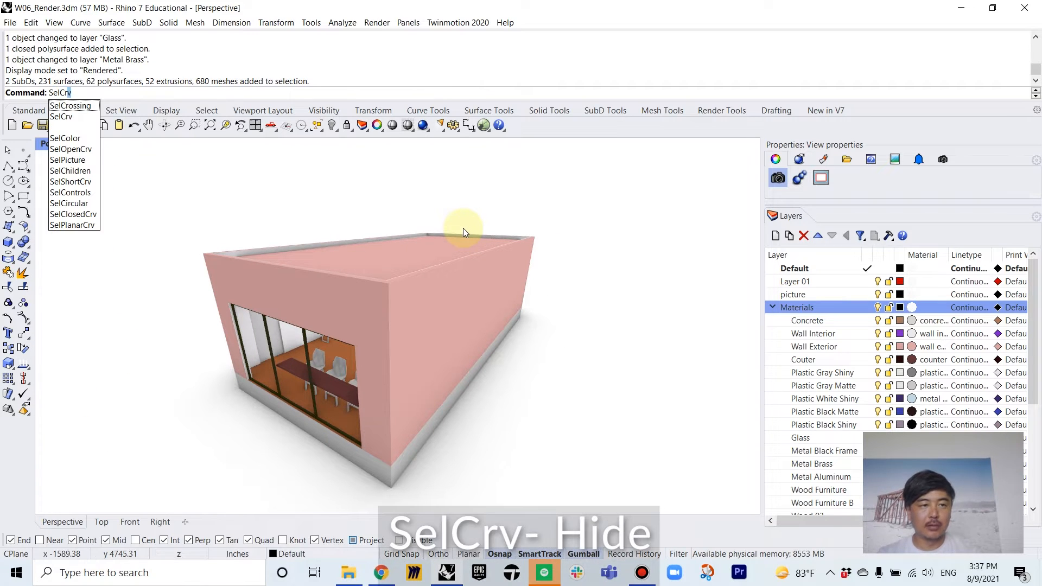
{"action": "key", "text": "Return"}
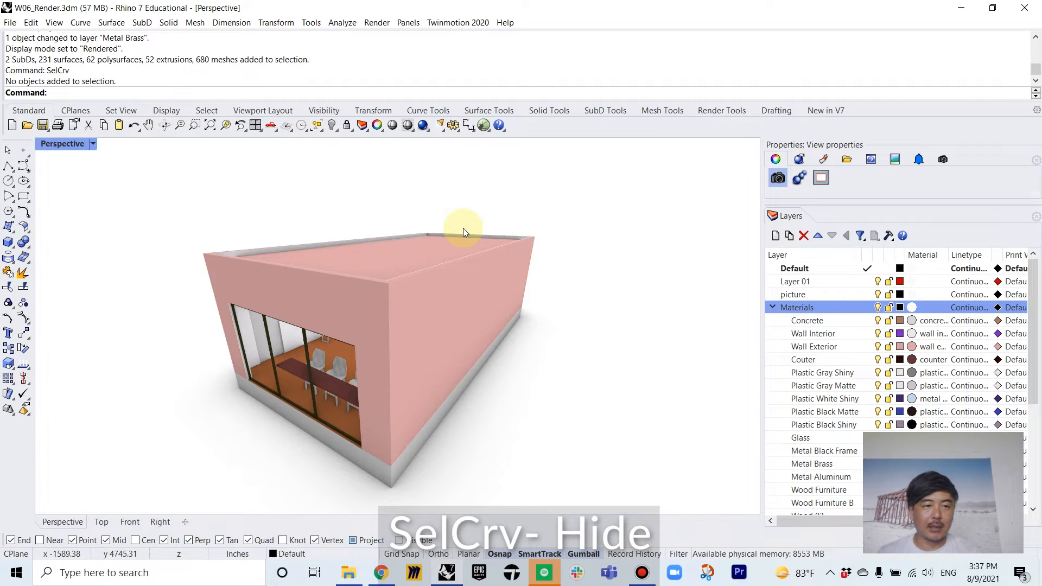
{"action": "key", "text": "alt"}
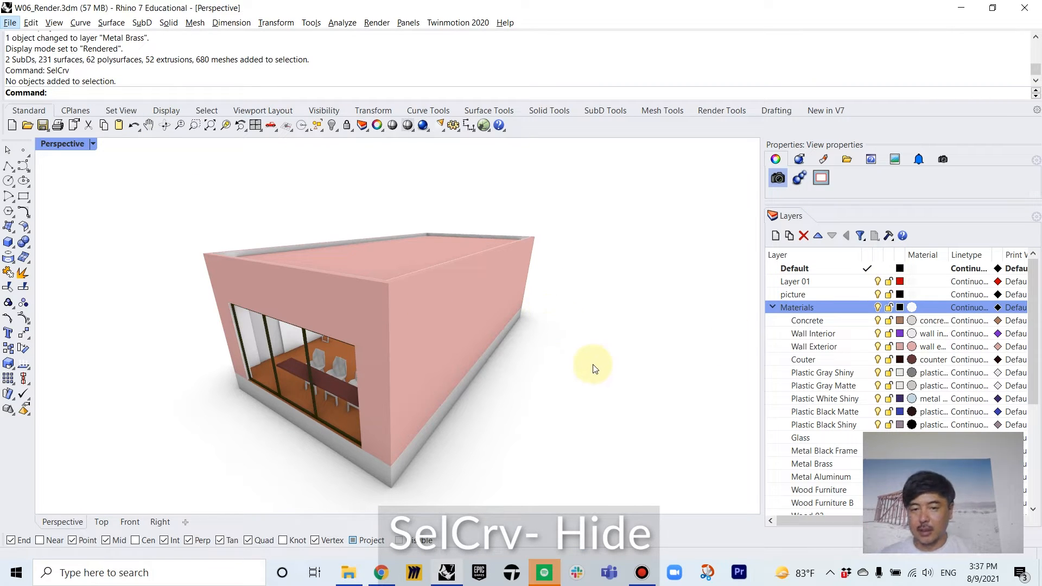
Step: Select the entire café building together with all its furniture and fixtures
{"action": "right_click_drag", "start_coordinate": [586, 359], "coordinate": [622, 385]}
{"action": "scroll", "coordinate": [622, 385], "scroll_direction": "down", "scroll_amount": 3}
{"action": "left_click_drag", "start_coordinate": [391, 226], "coordinate": [624, 444]}
{"action": "right_click_drag", "start_coordinate": [618, 302], "coordinate": [549, 268]}
{"action": "scroll", "coordinate": [578, 347], "scroll_direction": "up", "scroll_amount": 4}
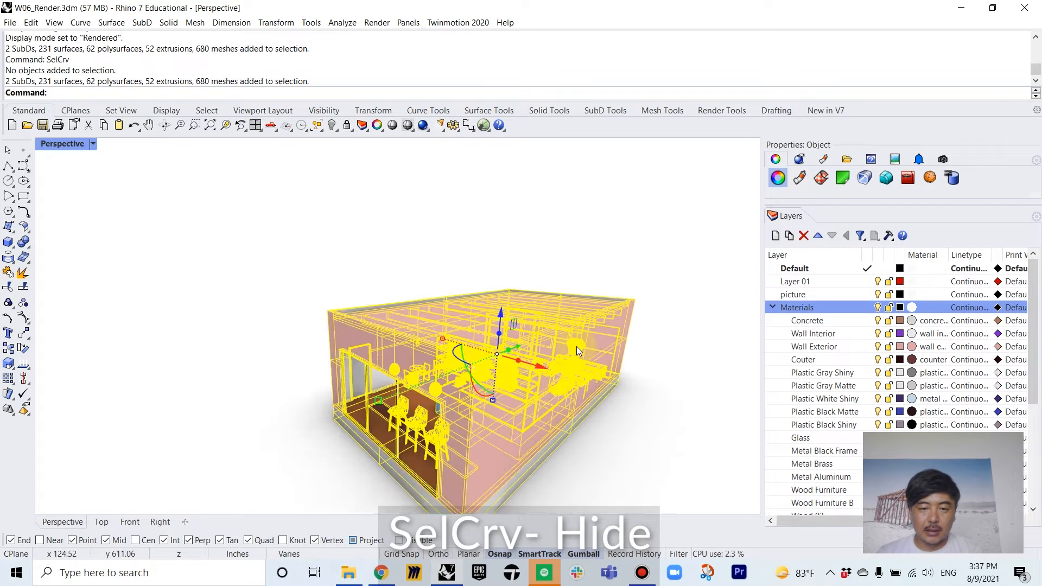
{"action": "right_click_drag", "start_coordinate": [578, 347], "coordinate": [593, 285], "text": "shift"}
Step: Export the selected objects to the RI_W06_Render folder as cafe01 in MotionBuilder (*.fbx) format
{"action": "left_click", "coordinate": [10, 22]}
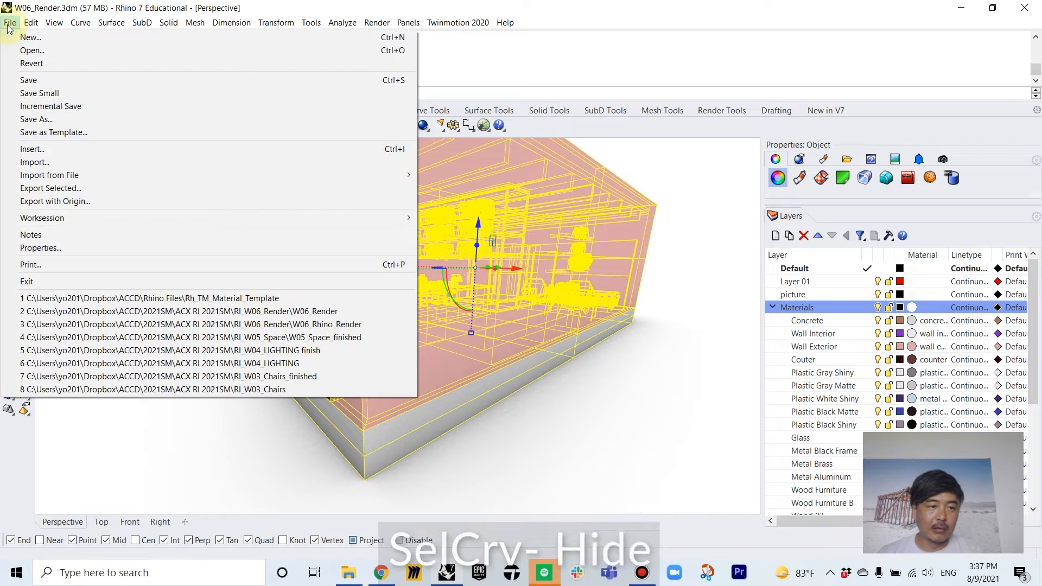
{"action": "left_click", "coordinate": [69, 188]}
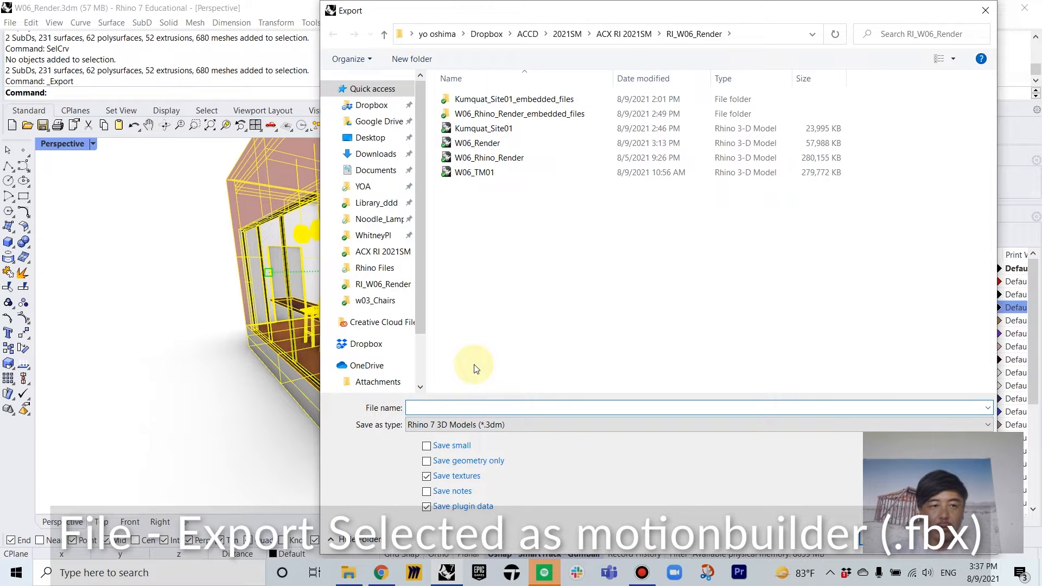
{"action": "type", "text": "caf"}
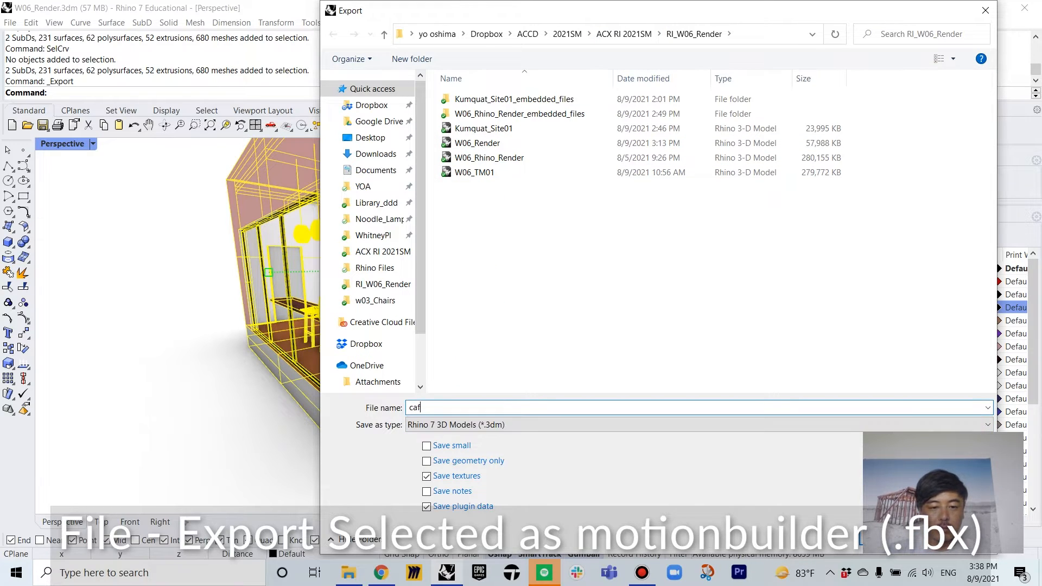
{"action": "type", "text": "e01"}
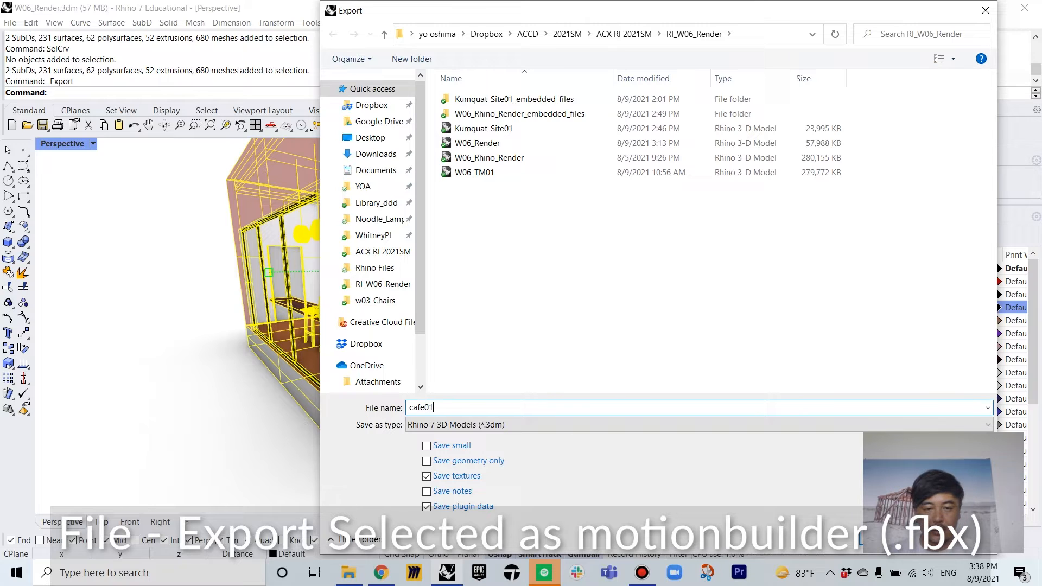
{"action": "left_click", "coordinate": [468, 425]}
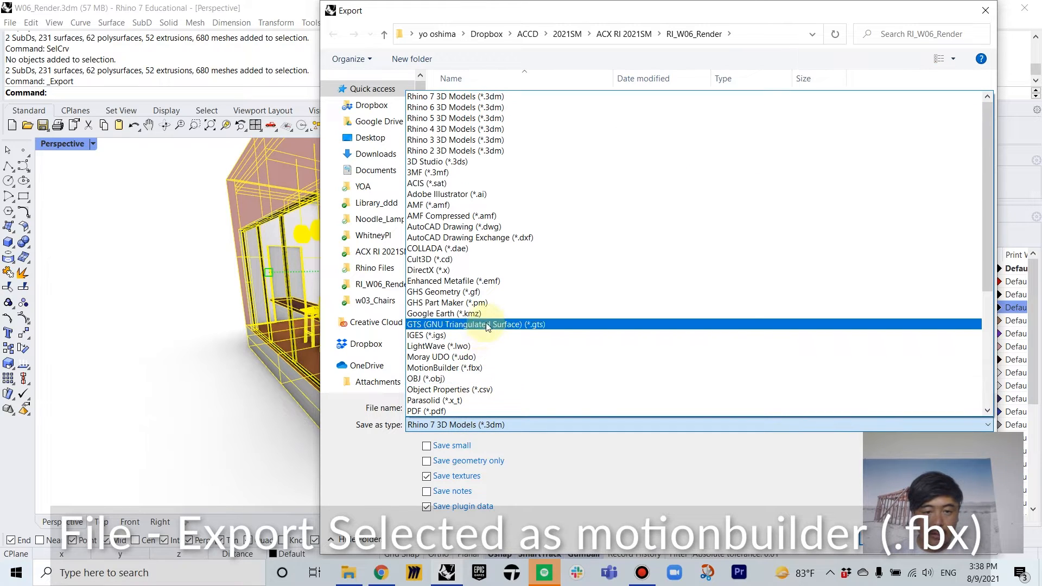
{"action": "left_click", "coordinate": [478, 371]}
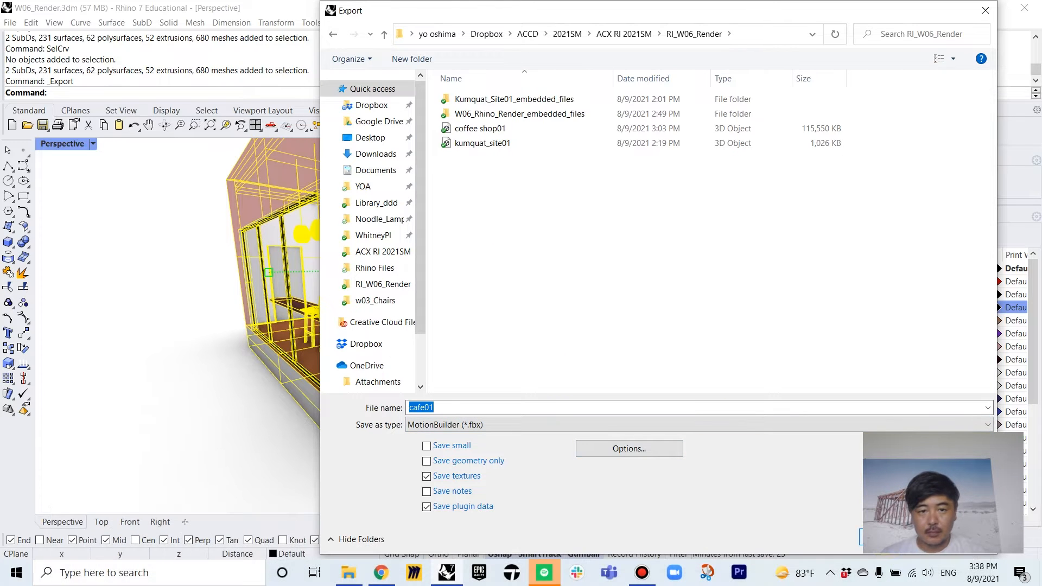
{"action": "left_click", "coordinate": [891, 539]}
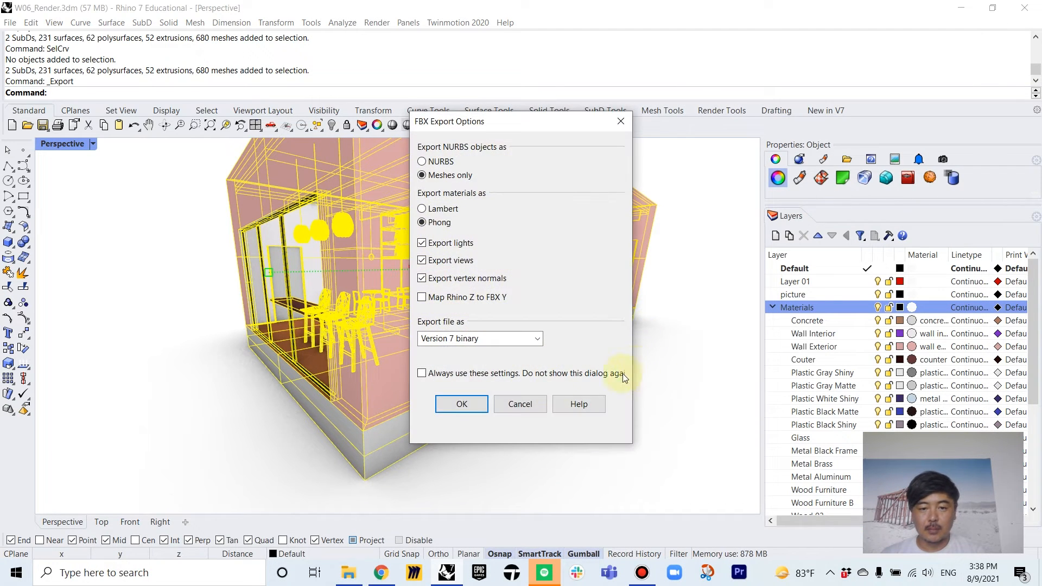
Step: Complete the FBX export with meshes only, Phong materials, Version 7 binary and a medium polygon density
{"action": "left_click", "coordinate": [452, 406]}
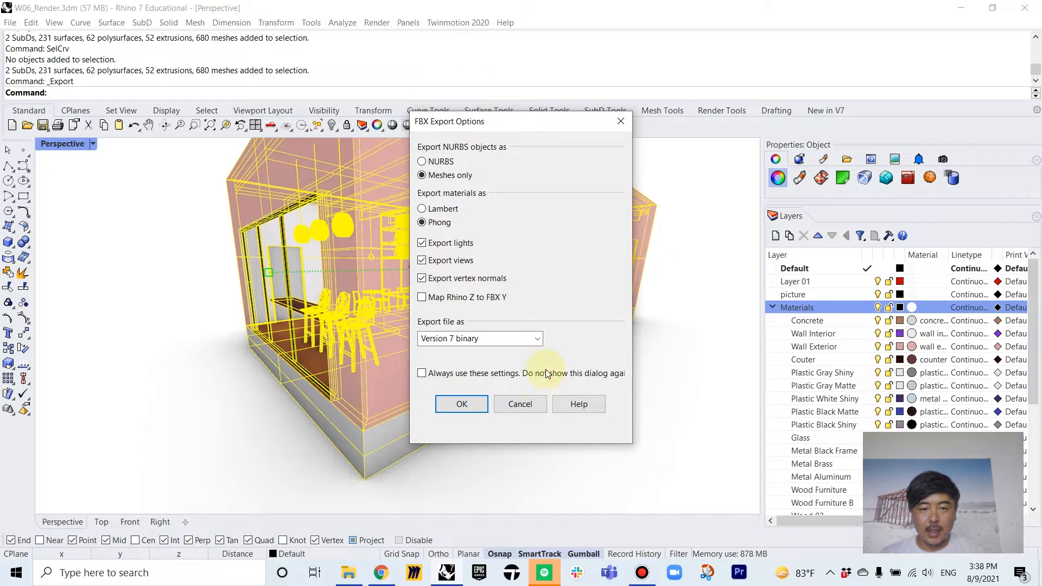
{"action": "left_click", "coordinate": [461, 404]}
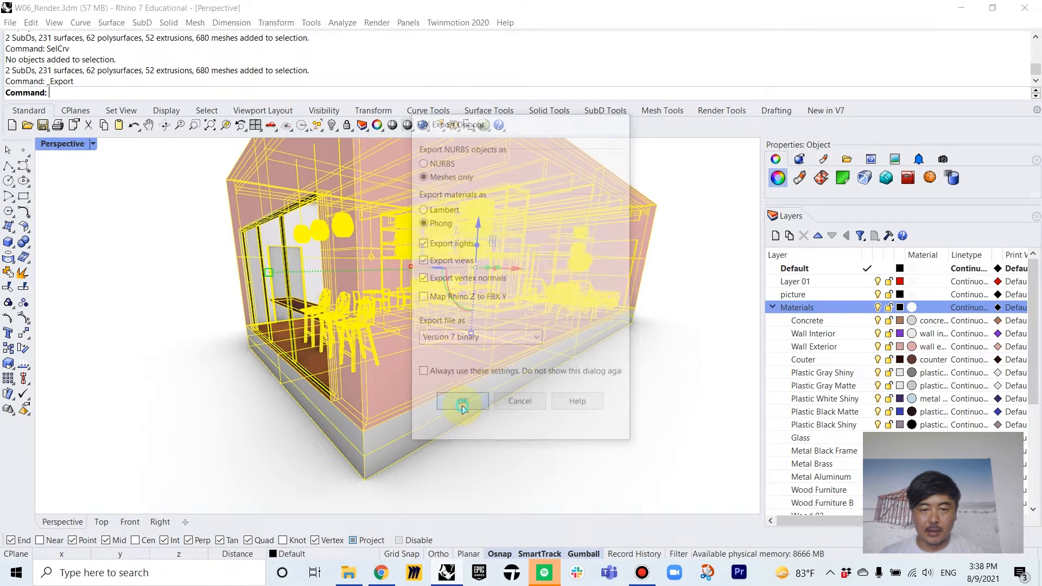
{"action": "left_click_drag", "start_coordinate": [530, 279], "coordinate": [513, 279]}
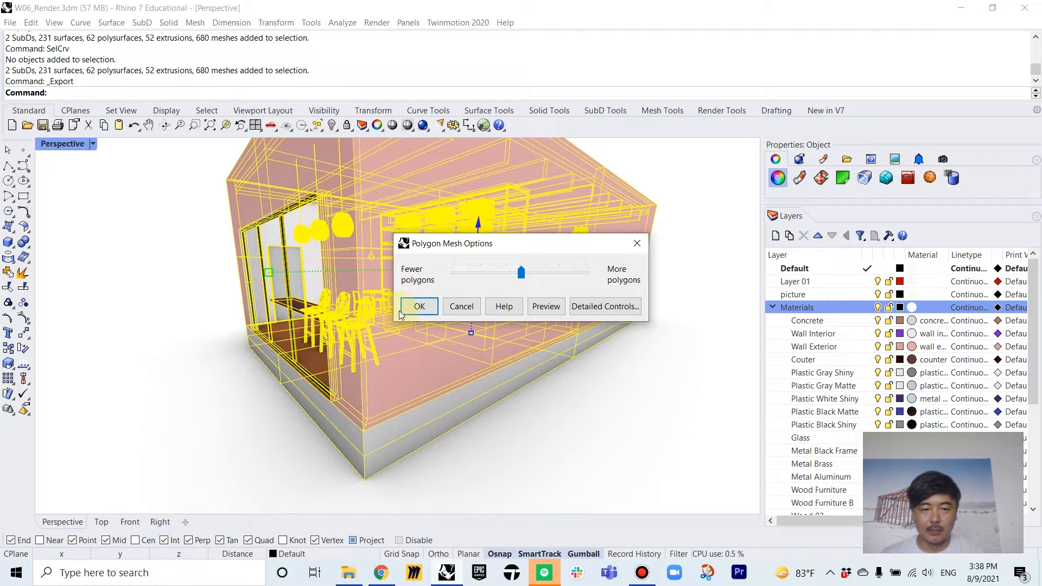
{"action": "left_click", "coordinate": [420, 305]}
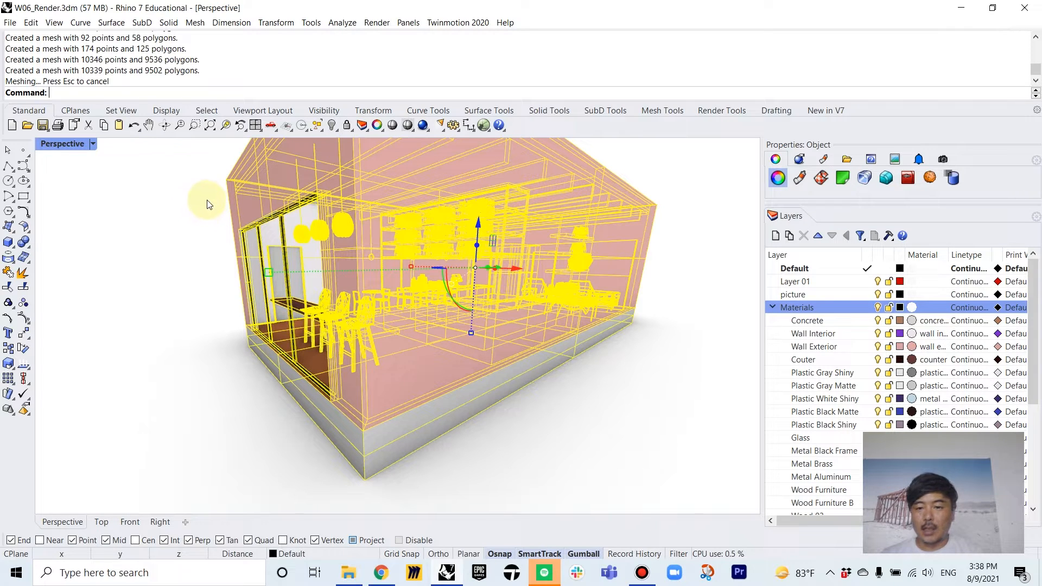
{"action": "key", "text": "Tab"}
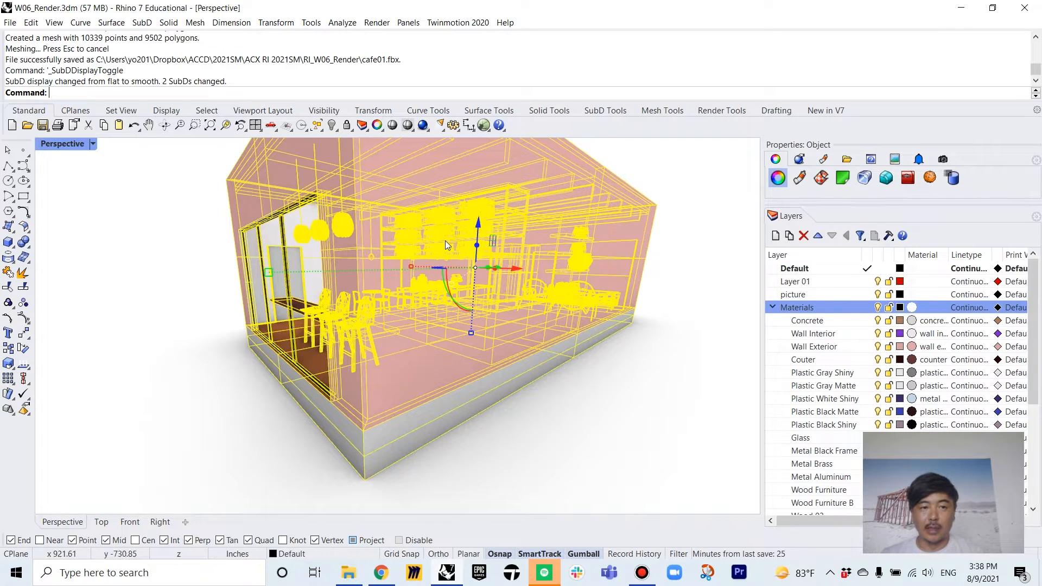
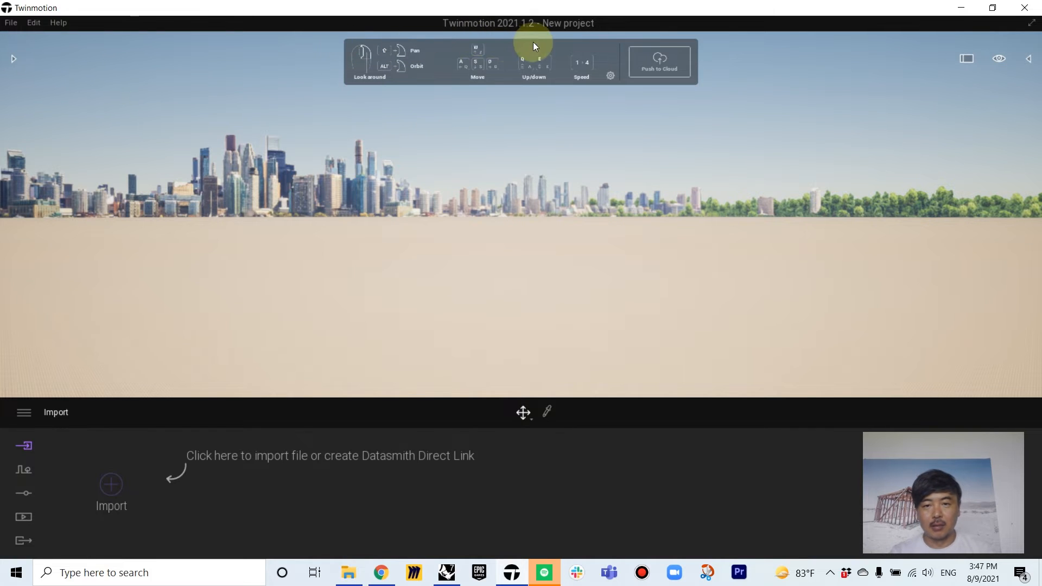
Step: Hide the navigation help panel over the viewport and look around the empty scene
{"action": "left_click", "coordinate": [611, 76]}
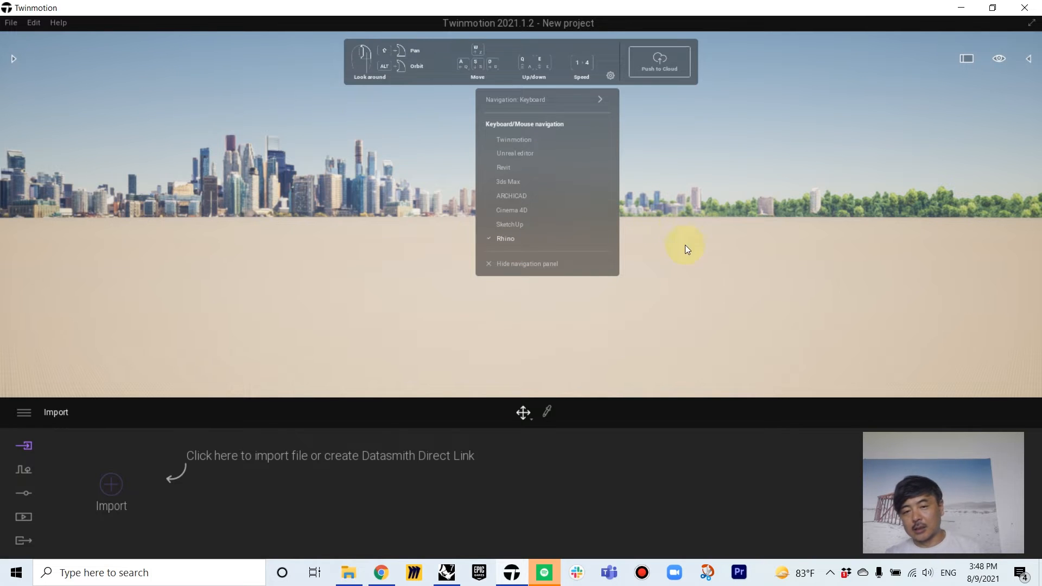
{"action": "left_click", "coordinate": [521, 265]}
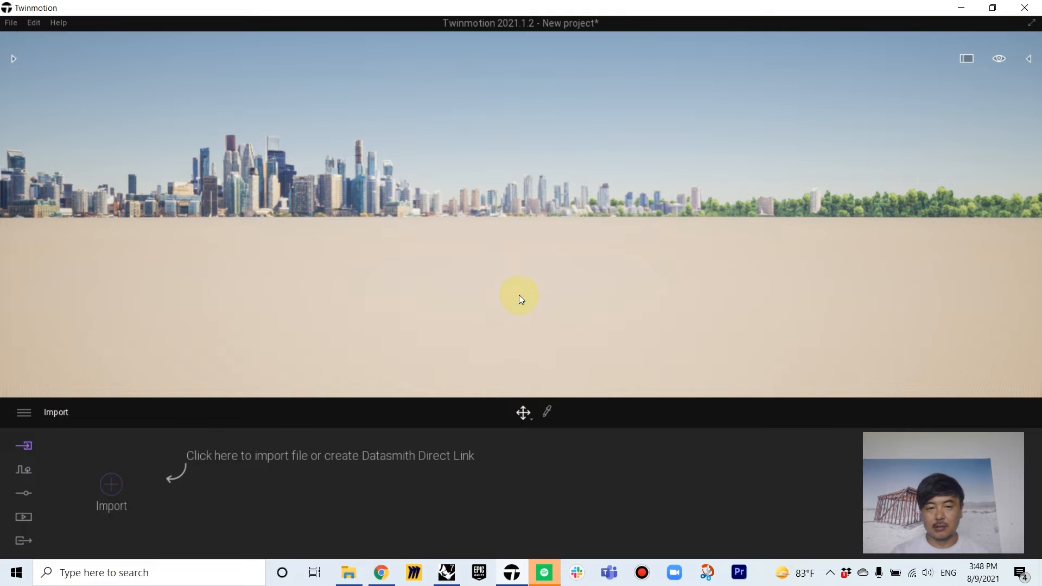
{"action": "left_click", "coordinate": [524, 314]}
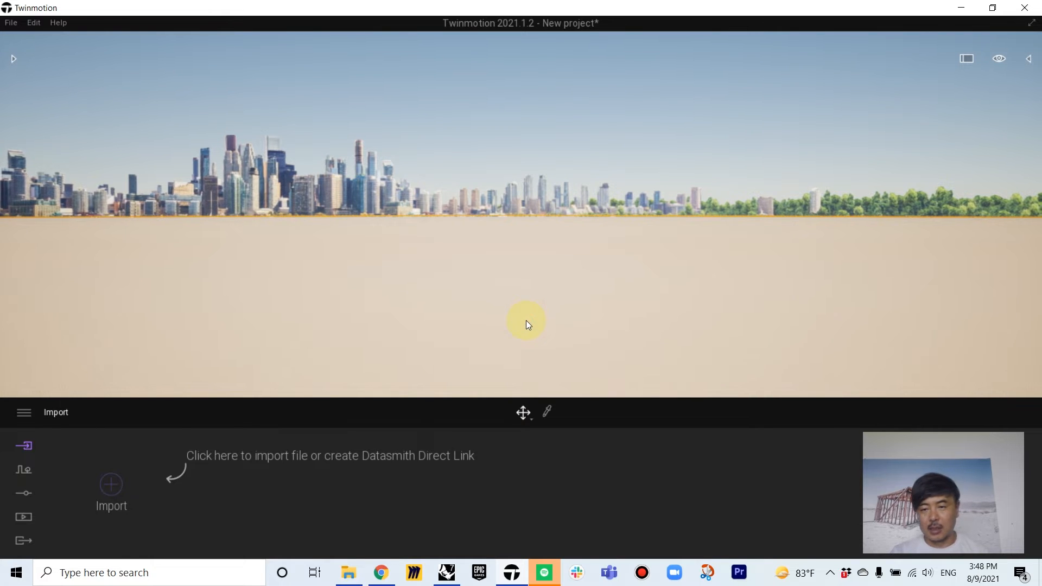
{"action": "left_click", "coordinate": [526, 320]}
{"action": "right_click_drag", "start_coordinate": [451, 311], "coordinate": [401, 314]}
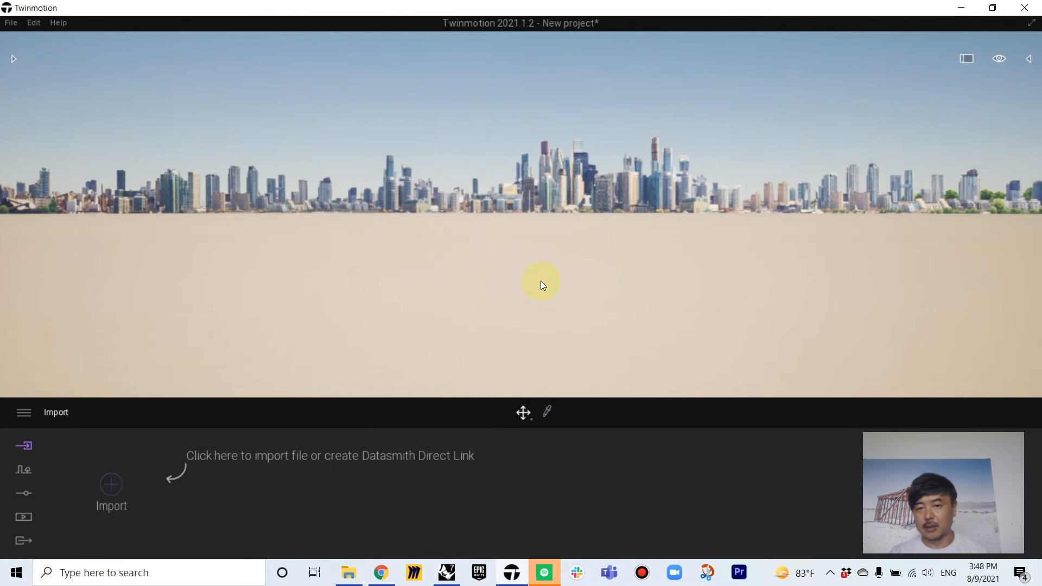
{"action": "right_click_drag", "start_coordinate": [541, 281], "coordinate": [550, 301]}
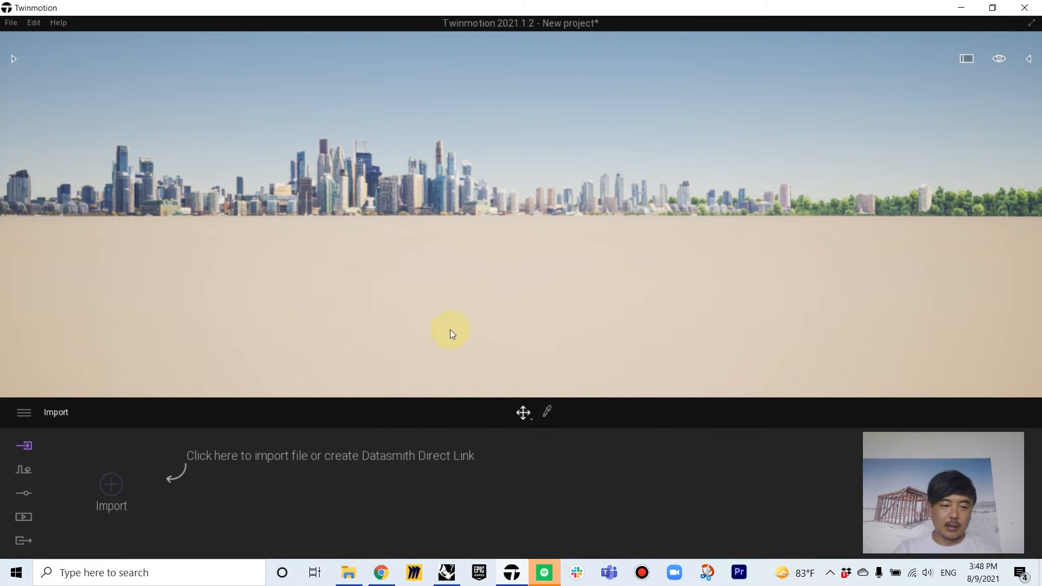
Step: Choose the cafe01 FBX file from ACCD > 2021SM > ACX RI 2021SM > RI_W06_Render as the geometry to import
{"action": "left_click", "coordinate": [112, 485]}
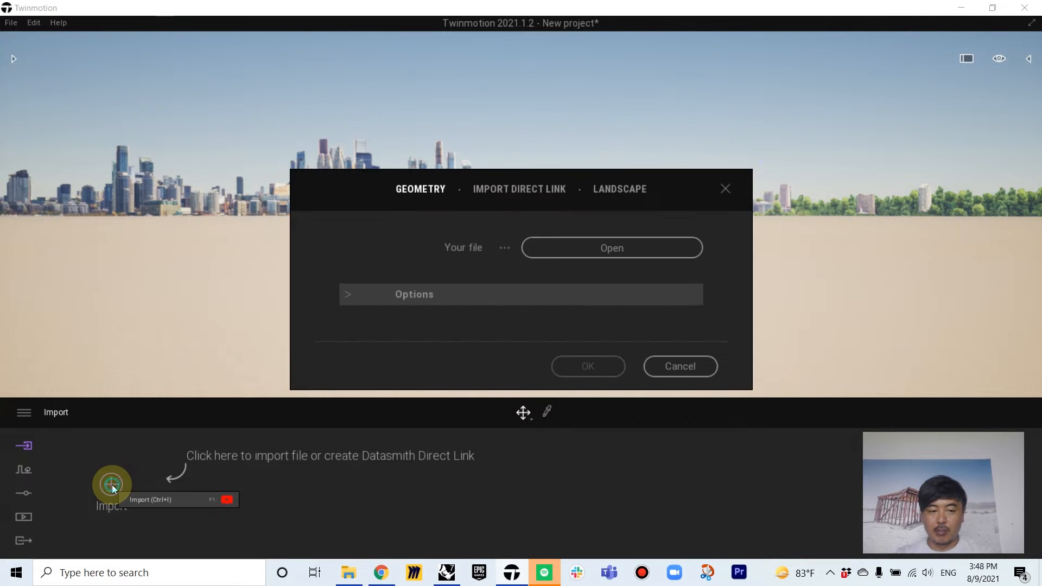
{"action": "left_click", "coordinate": [588, 248]}
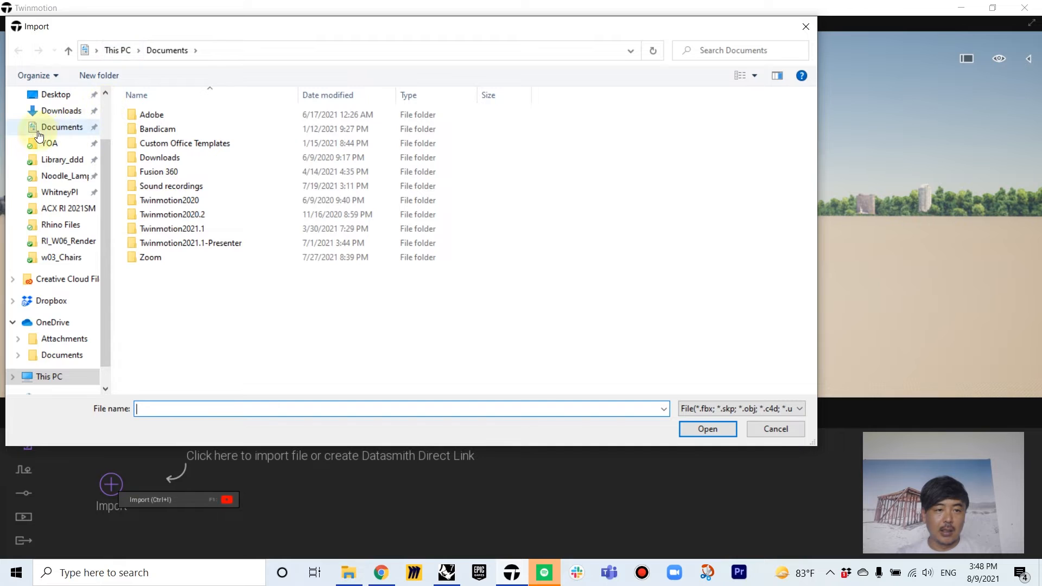
{"action": "scroll", "coordinate": [31, 143], "scroll_direction": "up", "scroll_amount": 2}
{"action": "left_click", "coordinate": [57, 121]}
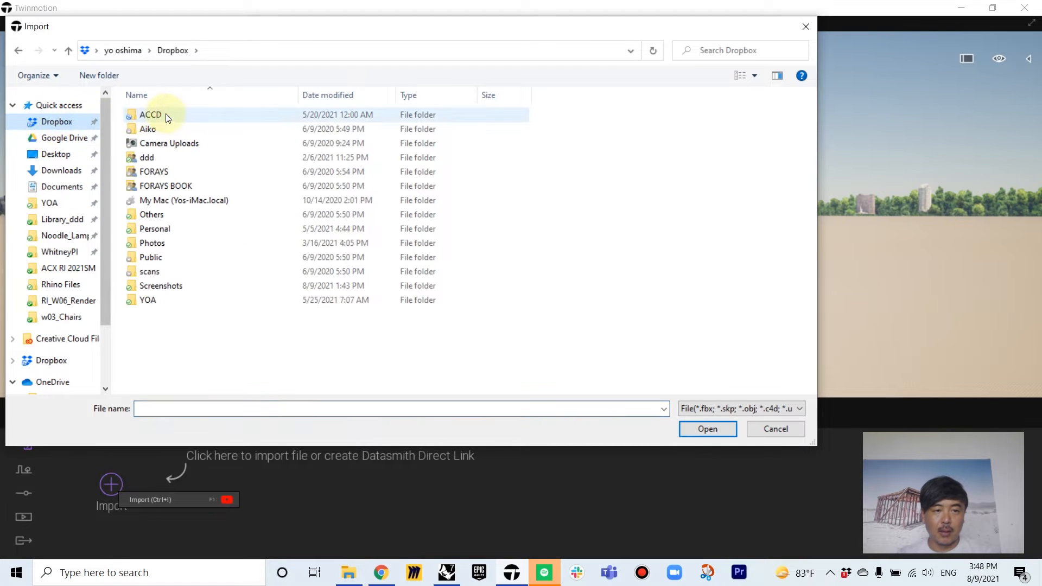
{"action": "double_click", "coordinate": [167, 114]}
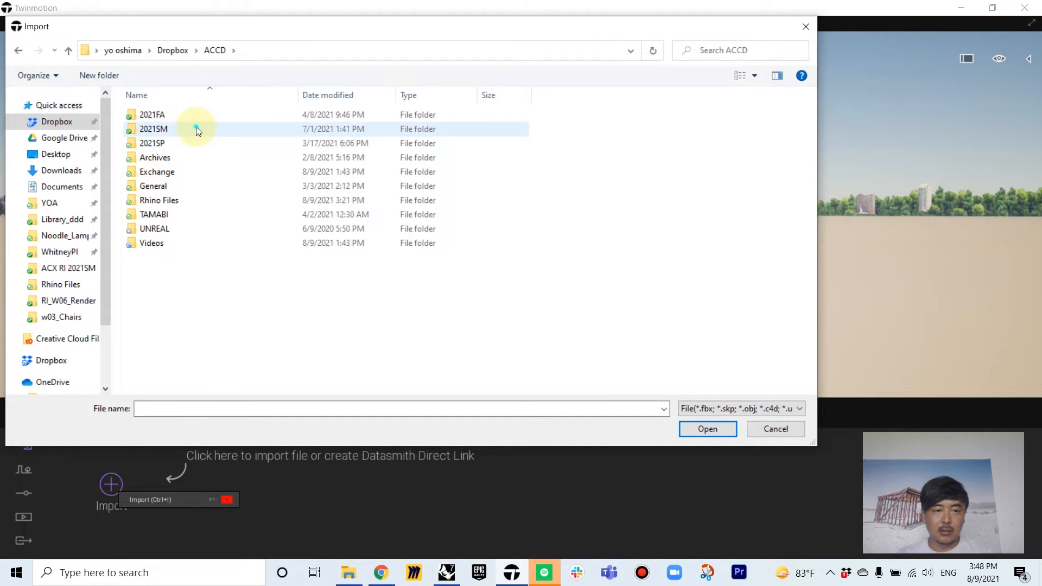
{"action": "double_click", "coordinate": [197, 128]}
{"action": "double_click", "coordinate": [211, 116]}
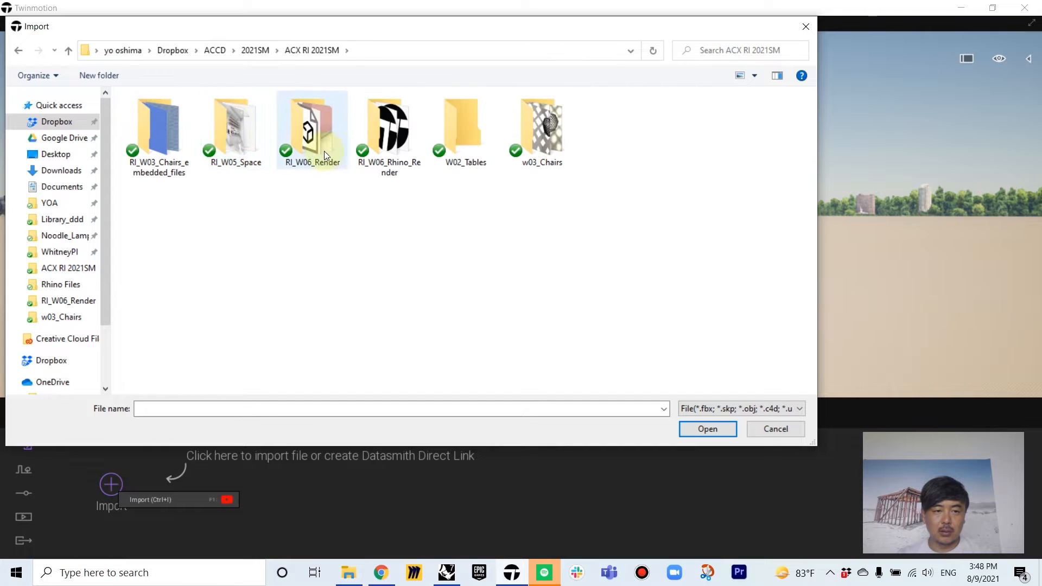
{"action": "double_click", "coordinate": [347, 154]}
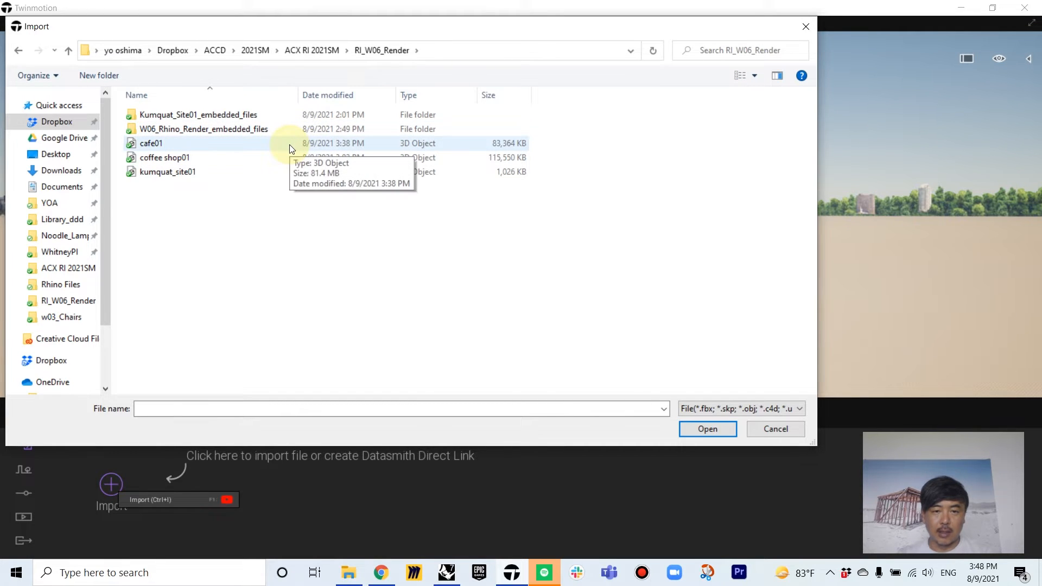
{"action": "left_click", "coordinate": [288, 149]}
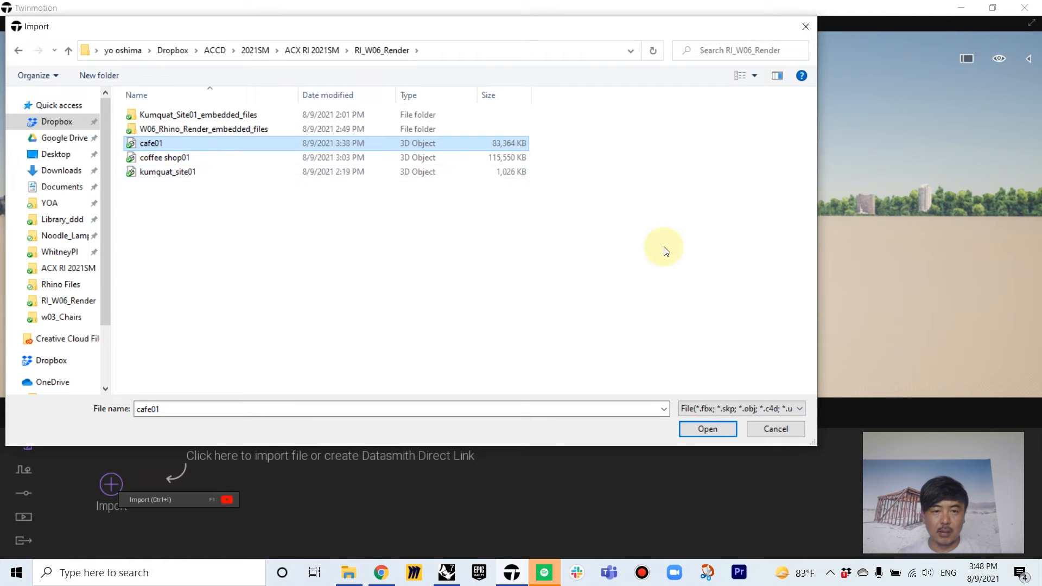
{"action": "left_click", "coordinate": [706, 429]}
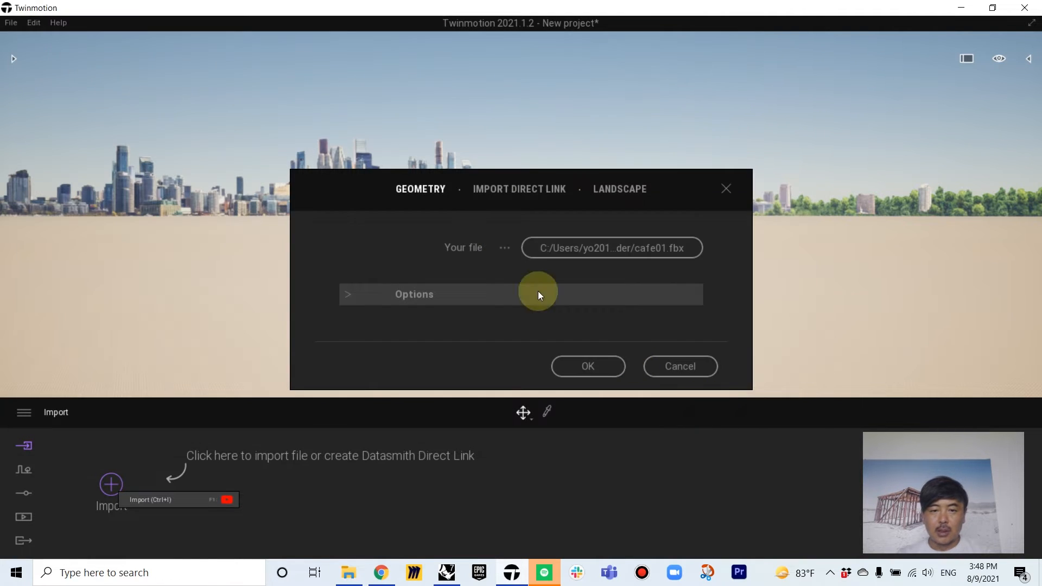
Step: Import the geometry with Fix UVs/texture enabled and the up axis set to Auto
{"action": "left_click", "coordinate": [346, 293]}
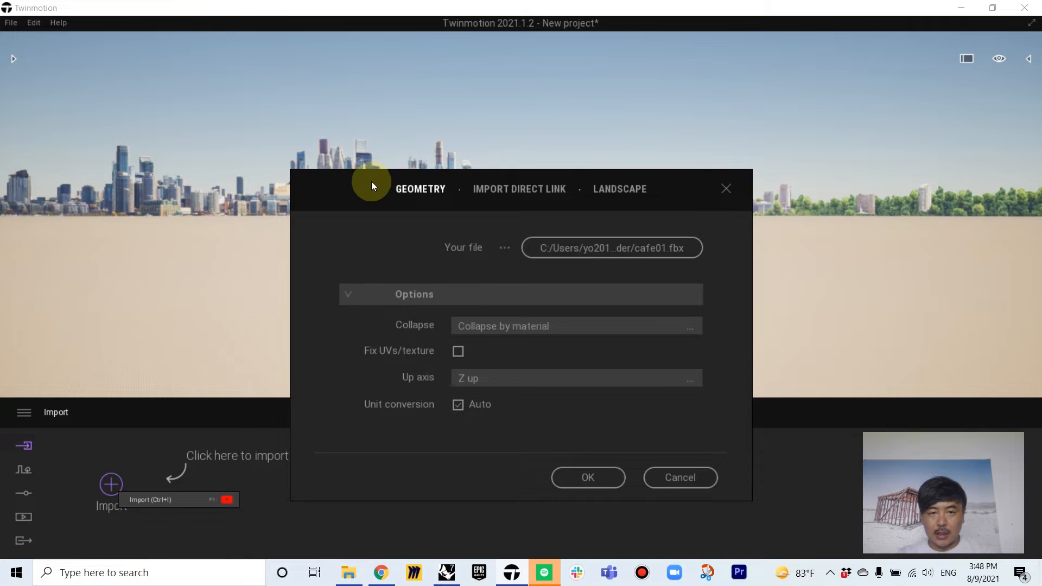
{"action": "left_click_drag", "start_coordinate": [371, 182], "coordinate": [376, 37]}
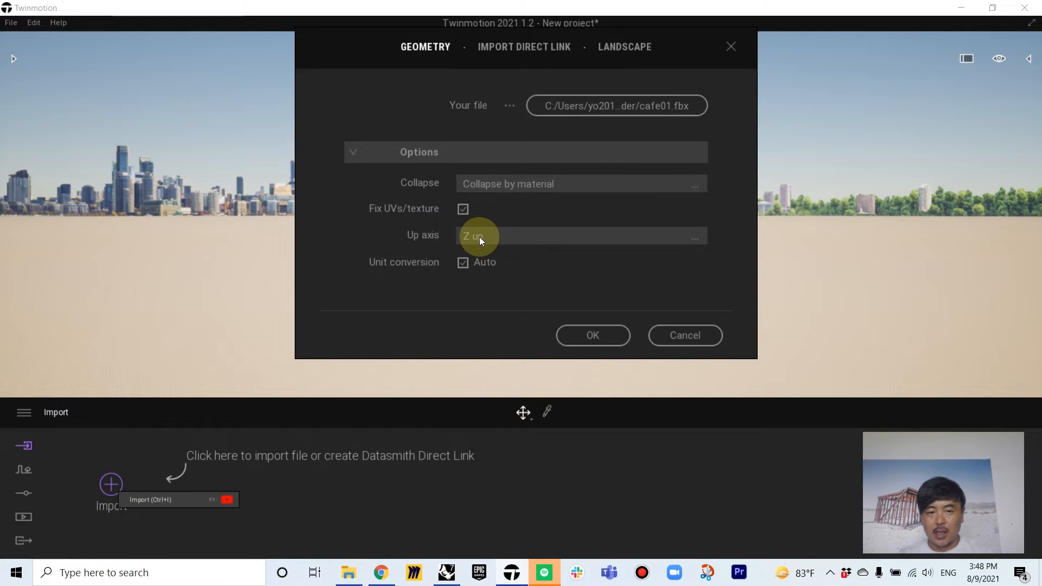
{"action": "left_click", "coordinate": [519, 236]}
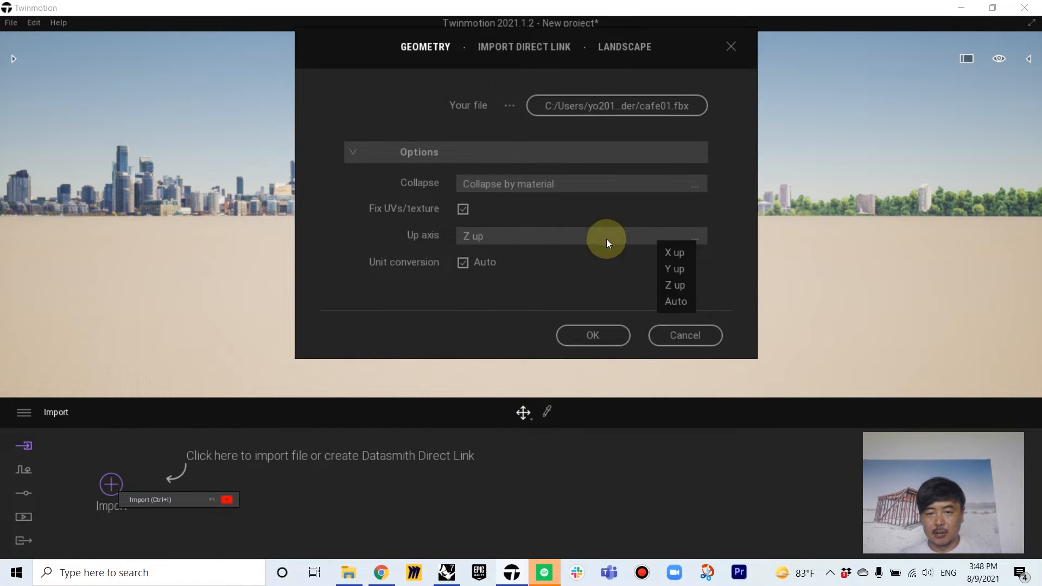
{"action": "left_click", "coordinate": [687, 300]}
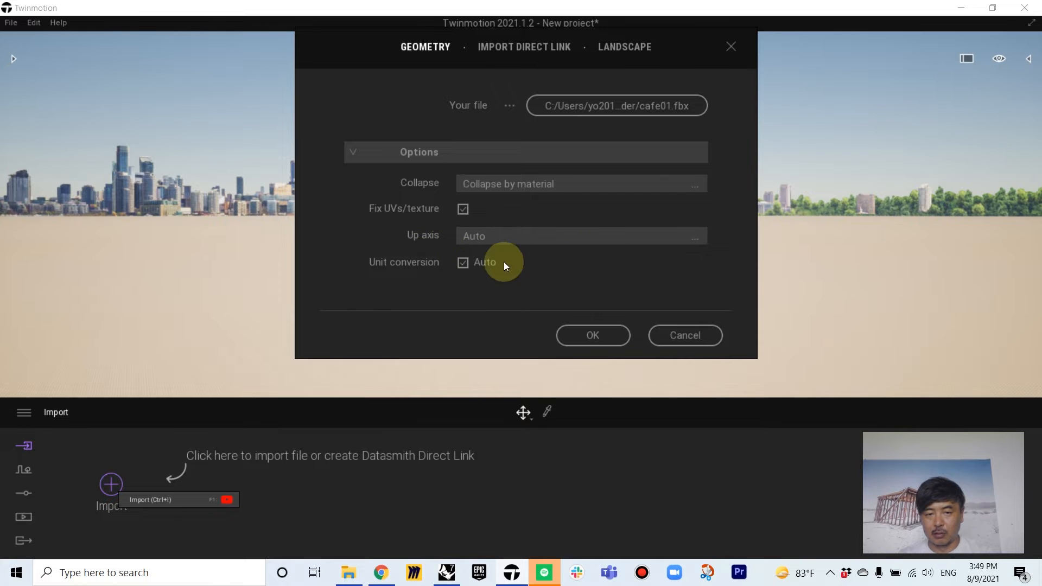
{"action": "left_click", "coordinate": [586, 335]}
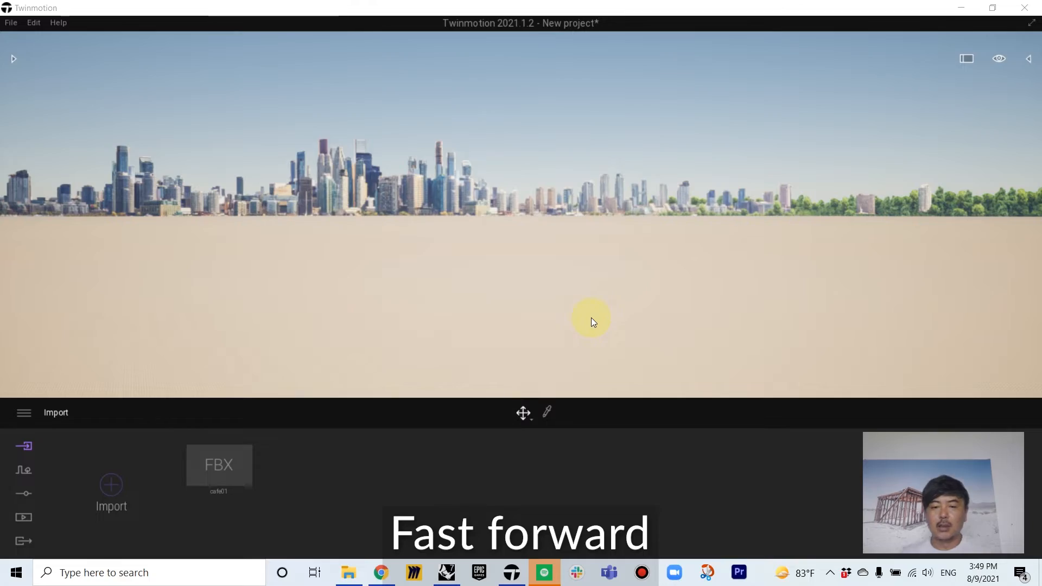
Step: Show the scene graph and expand the cafe01.fbx folder to list its objects
{"action": "scroll", "coordinate": [594, 319], "scroll_direction": "up", "scroll_amount": 5}
{"action": "mouse_move", "coordinate": [565, 345]}
{"action": "right_mouse_down"}
{"action": "mouse_move", "coordinate": [565, 380]}
{"action": "mouse_move", "coordinate": [543, 388]}
{"action": "mouse_move", "coordinate": [565, 364]}
{"action": "mouse_move", "coordinate": [543, 391]}
{"action": "mouse_move", "coordinate": [521, 358]}
{"action": "mouse_move", "coordinate": [565, 344]}
{"action": "right_mouse_up"}
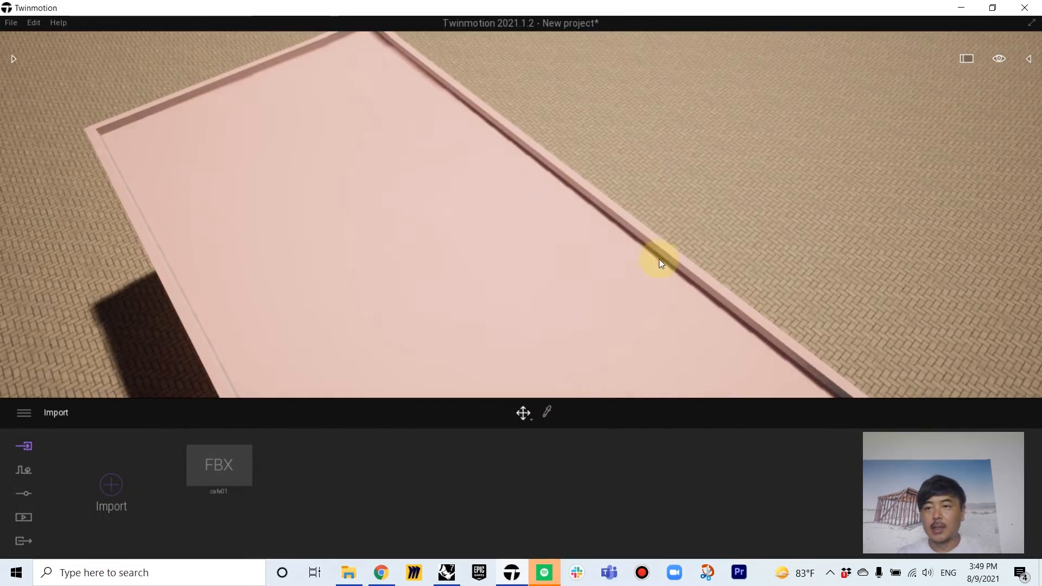
{"action": "left_click", "coordinate": [1030, 60]}
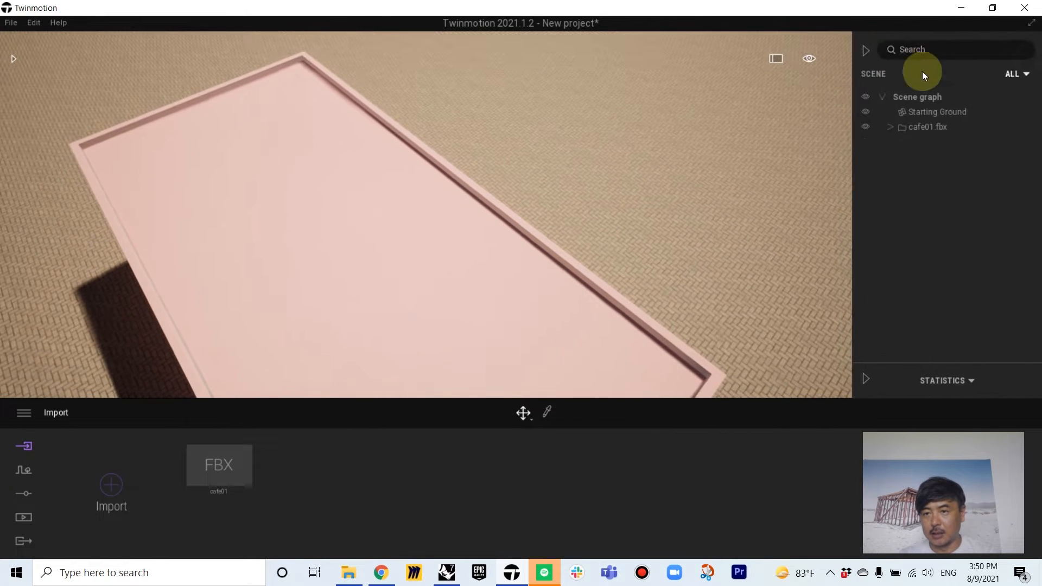
{"action": "left_click", "coordinate": [864, 51]}
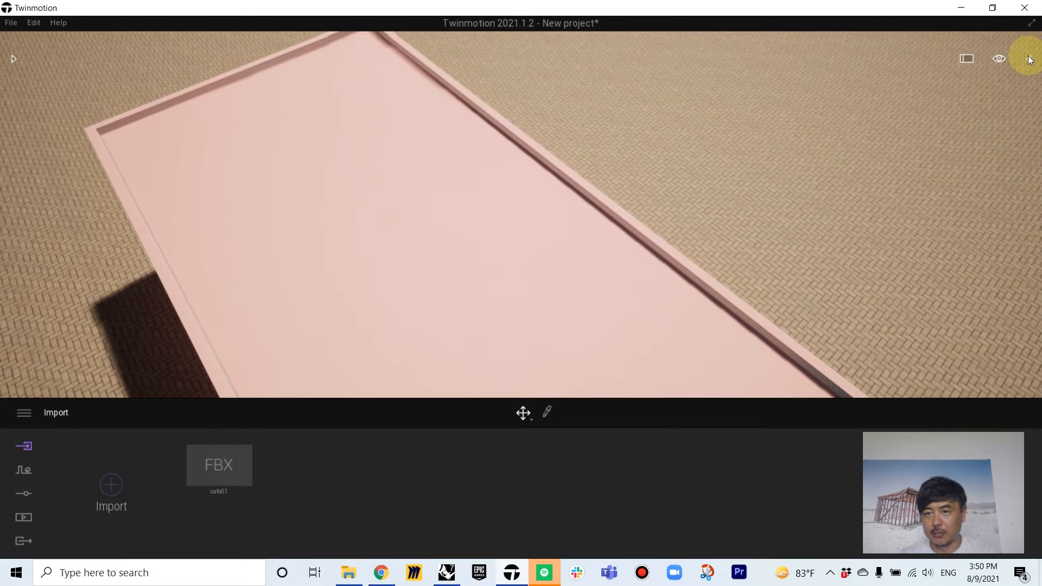
{"action": "left_click", "coordinate": [1027, 59]}
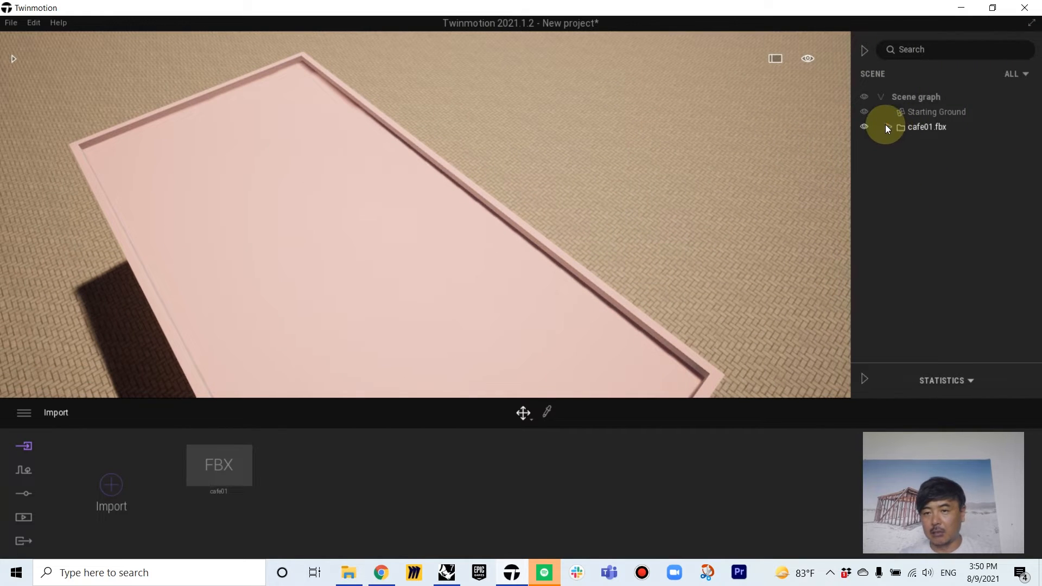
{"action": "left_click", "coordinate": [889, 127]}
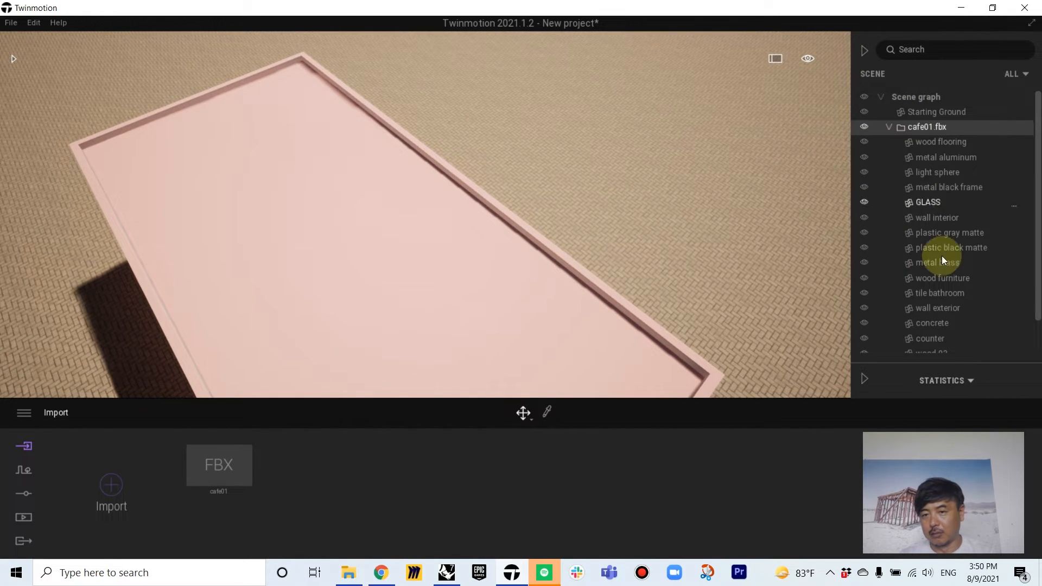
Step: Select the light sphere object, focus the view on it and bring the camera inside the café beside the tables
{"action": "left_click", "coordinate": [929, 174]}
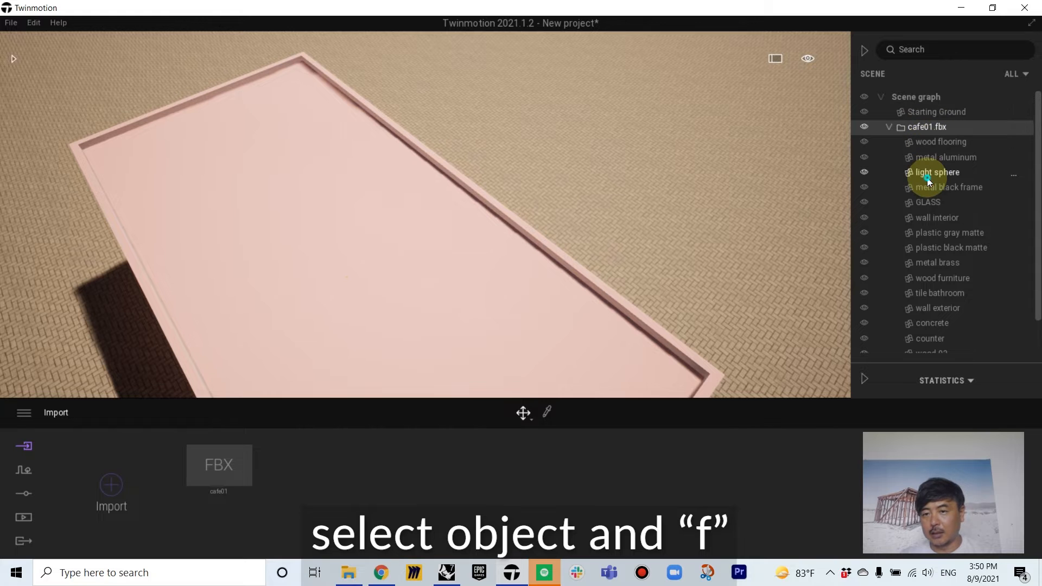
{"action": "key", "text": "f"}
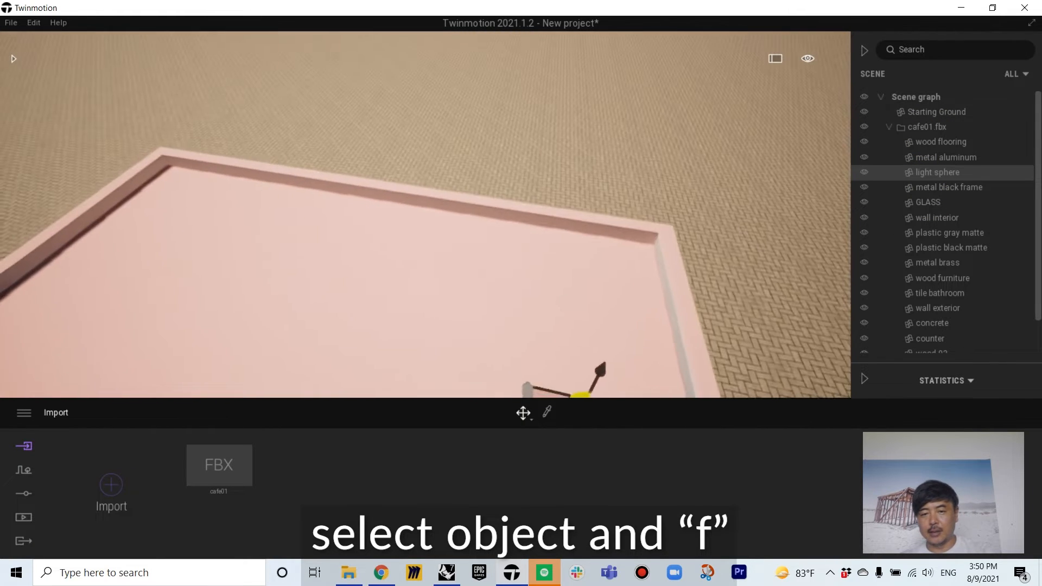
{"action": "right_click_drag", "start_coordinate": [108, 375], "coordinate": [401, 272]}
{"action": "scroll", "coordinate": [220, 357], "scroll_direction": "down", "scroll_amount": 5}
{"action": "scroll", "coordinate": [240, 380], "scroll_direction": "up", "scroll_amount": 5}
{"action": "right_click_drag", "start_coordinate": [315, 369], "coordinate": [343, 376]}
{"action": "right_click_drag", "start_coordinate": [440, 377], "coordinate": [489, 375]}
{"action": "scroll", "coordinate": [474, 296], "scroll_direction": "up", "scroll_amount": 5}
{"action": "right_click_drag", "start_coordinate": [542, 207], "coordinate": [416, 275]}
{"action": "scroll", "coordinate": [416, 275], "scroll_direction": "up", "scroll_amount": 8}
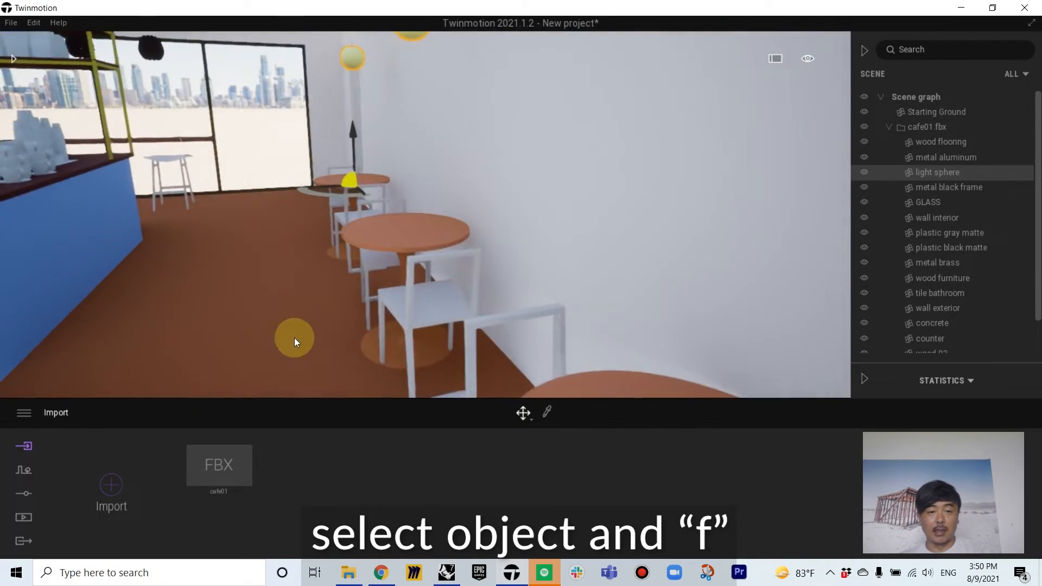
Step: Turn and back the camera up inside the café to frame the counter, shelving and row of tables
{"action": "right_click_drag", "start_coordinate": [294, 339], "coordinate": [870, 381]}
{"action": "right_click_drag", "start_coordinate": [549, 305], "coordinate": [684, 306]}
{"action": "scroll", "coordinate": [621, 308], "scroll_direction": "down", "scroll_amount": 8}
{"action": "right_click_drag", "start_coordinate": [588, 300], "coordinate": [678, 325]}
{"action": "scroll", "coordinate": [647, 322], "scroll_direction": "down", "scroll_amount": 8}
{"action": "right_click_drag", "start_coordinate": [631, 280], "coordinate": [626, 270]}
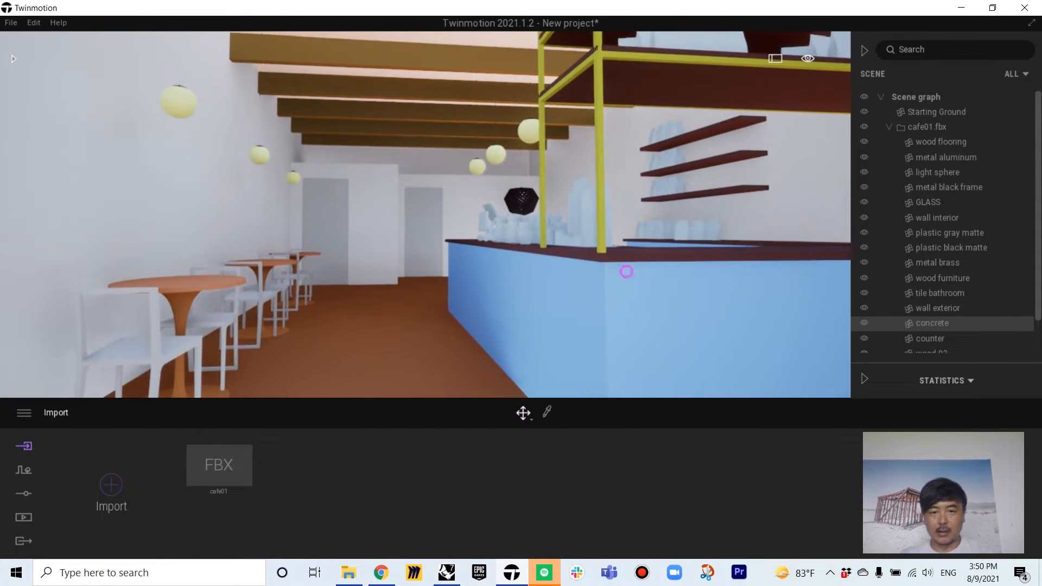
{"action": "mouse_move", "coordinate": [626, 270]}
{"action": "middle_mouse_down"}
{"action": "mouse_move", "coordinate": [623, 347]}
{"action": "mouse_move", "coordinate": [619, 284]}
{"action": "middle_mouse_up"}
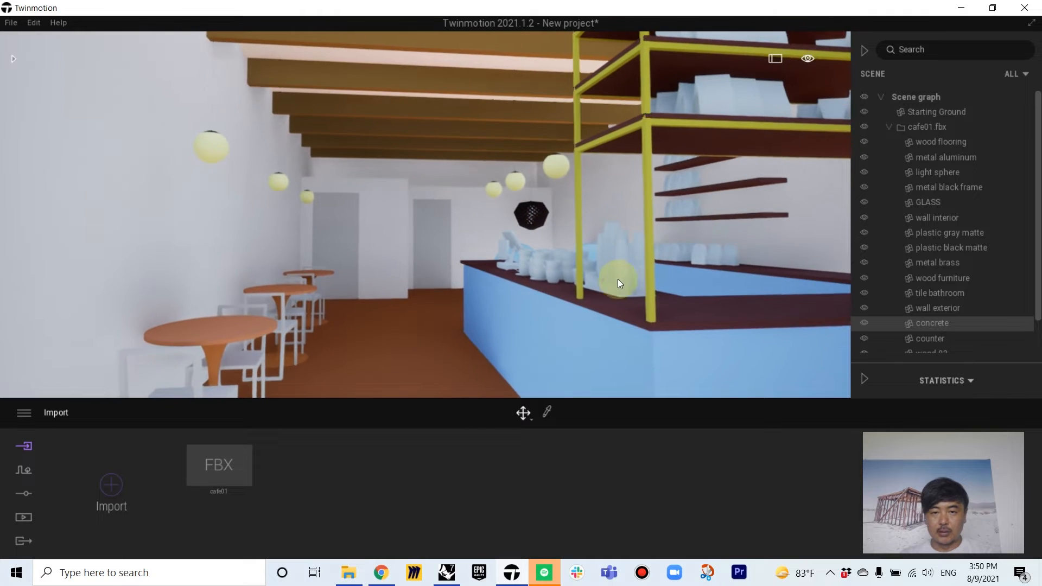
{"action": "right_click_drag", "start_coordinate": [618, 284], "coordinate": [647, 289]}
{"action": "mouse_move", "coordinate": [584, 325]}
{"action": "right_mouse_down"}
{"action": "mouse_move", "coordinate": [563, 323]}
{"action": "mouse_move", "coordinate": [588, 330]}
{"action": "right_mouse_up"}
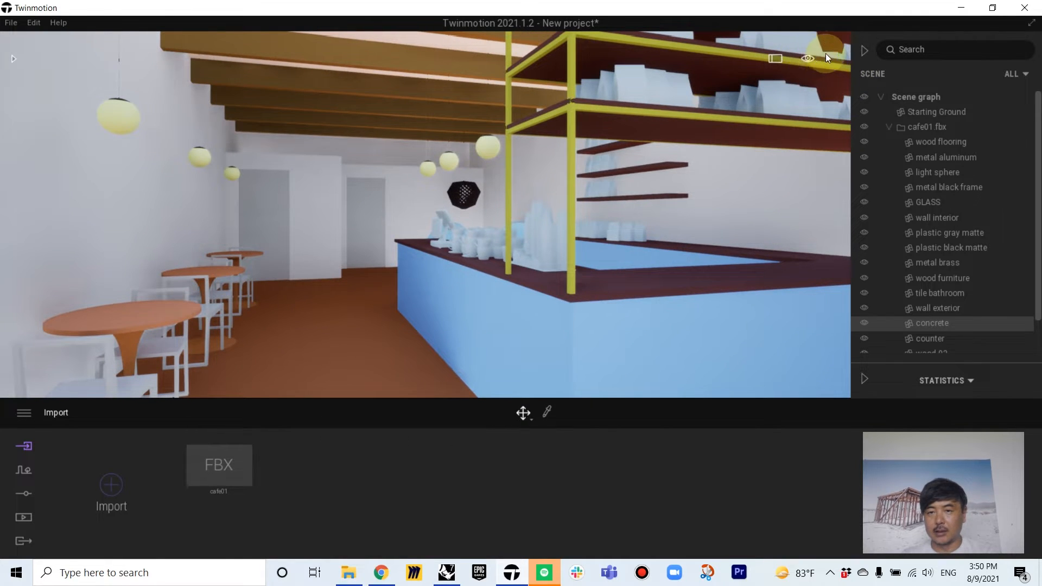
Step: Set the viewport navigation speed to Walk speed 1
{"action": "mouse_move", "coordinate": [810, 57]}
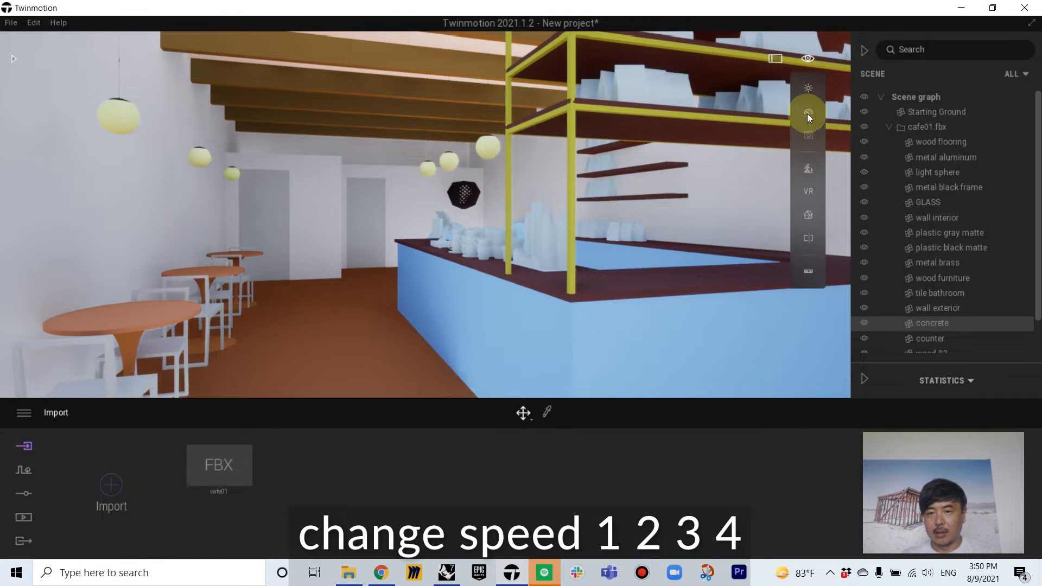
{"action": "mouse_move", "coordinate": [807, 112]}
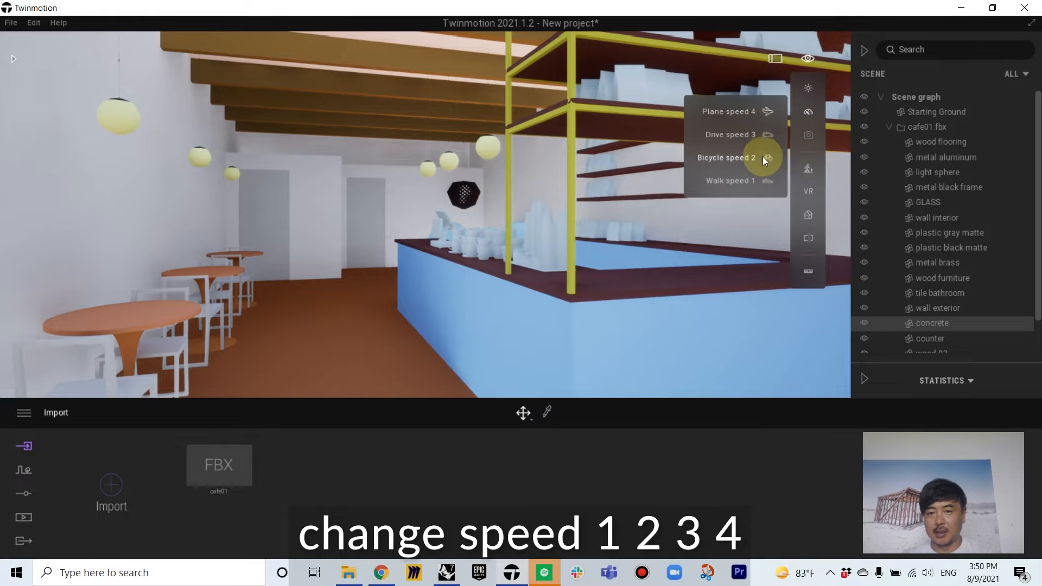
{"action": "left_click", "coordinate": [763, 180]}
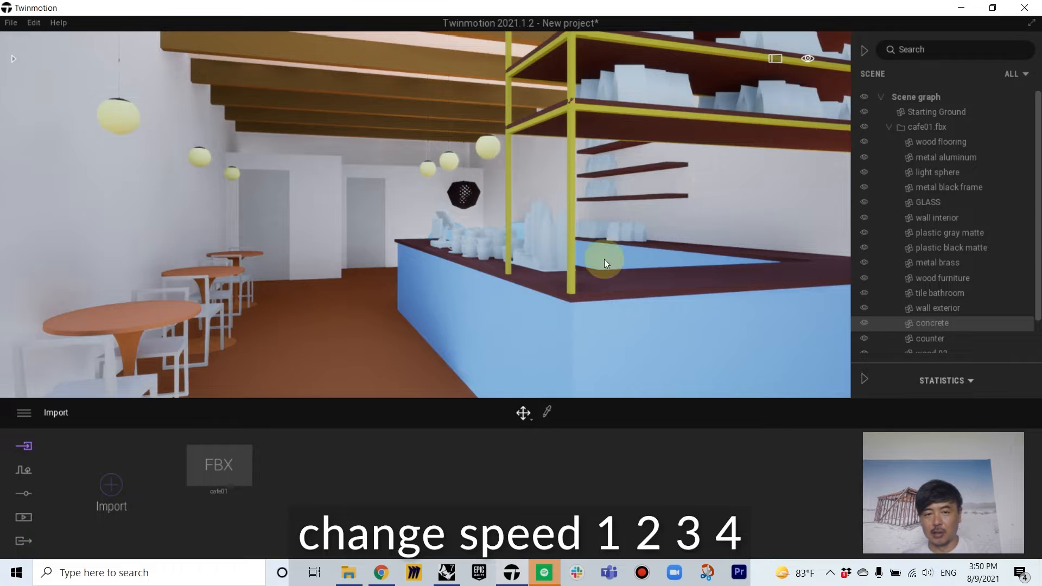
Step: Walk the camera forward, backward and sideways near the café entrance to examine the counter and seating area
{"action": "mouse_move", "coordinate": [455, 354]}
{"action": "right_mouse_down"}
{"action": "mouse_move", "coordinate": [502, 350]}
{"action": "mouse_move", "coordinate": [476, 365]}
{"action": "mouse_move", "coordinate": [473, 349]}
{"action": "right_mouse_up"}
{"action": "key", "text": "w"}
{"action": "key", "text": "s"}
{"action": "key", "text": "s"}
{"action": "key", "text": "s"}
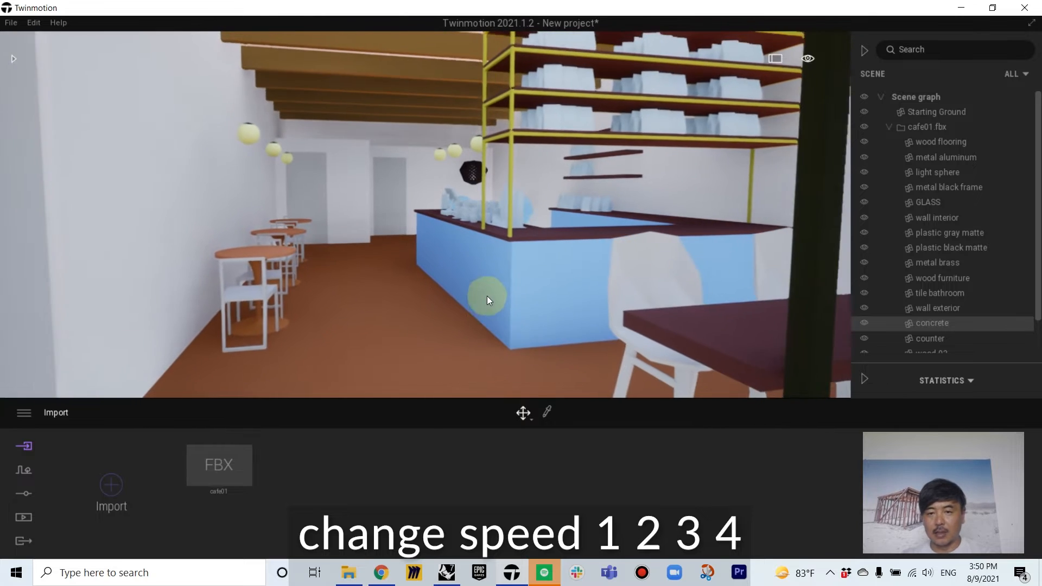
{"action": "right_click_drag", "start_coordinate": [487, 295], "coordinate": [493, 274]}
{"action": "key", "text": "w"}
{"action": "key", "text": "s"}
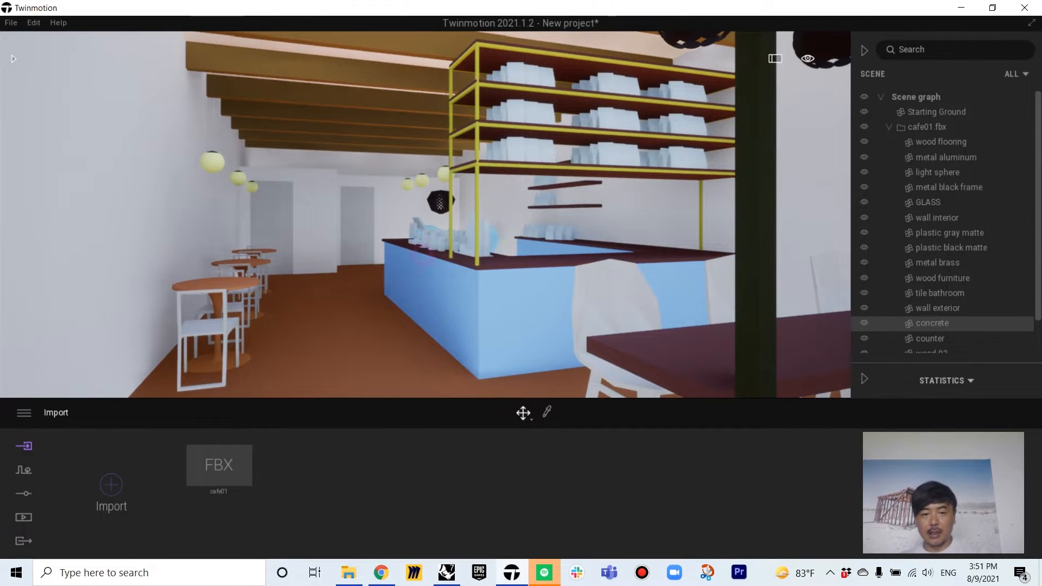
{"action": "right_click_drag", "start_coordinate": [424, 256], "coordinate": [449, 248]}
{"action": "key", "text": "a"}
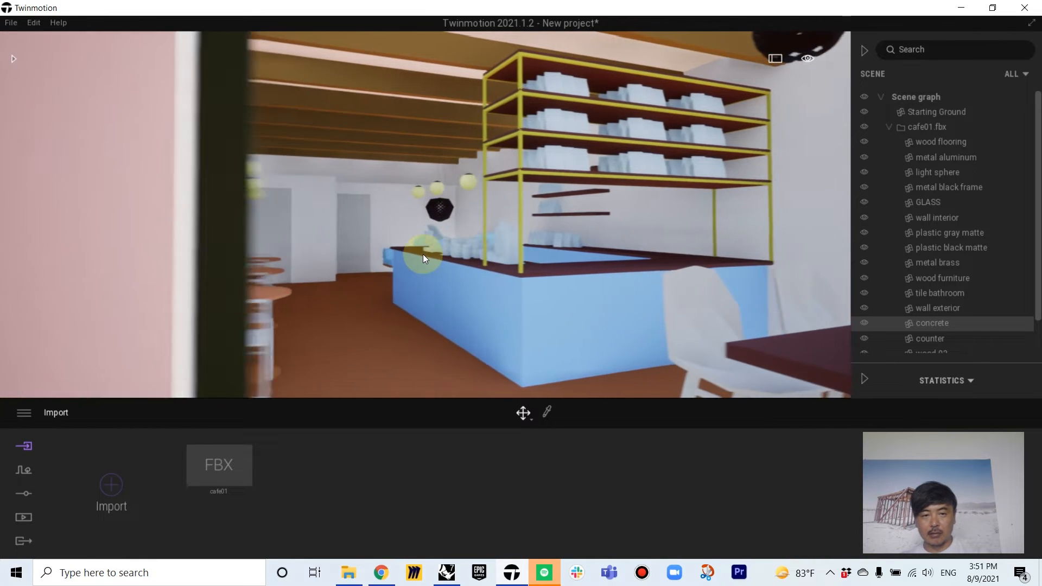
Step: Walk the camera back and forth between the entrance table and the counter, ending on a view of the counter, shelving and round tables
{"action": "key", "text": "s"}
{"action": "key", "text": "d"}
{"action": "key", "text": "w"}
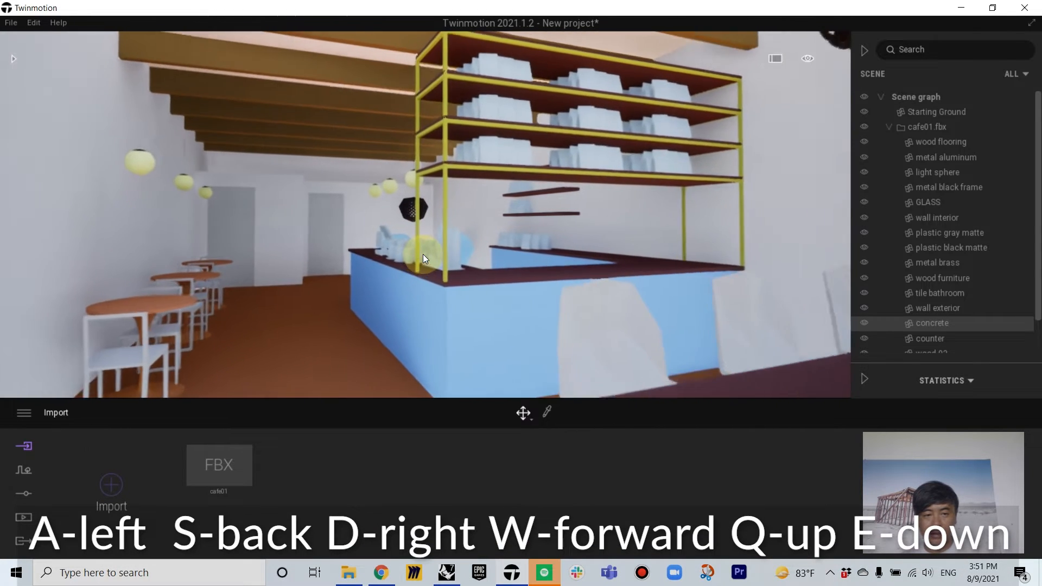
{"action": "right_click_drag", "start_coordinate": [423, 254], "coordinate": [392, 253]}
{"action": "key", "text": "s"}
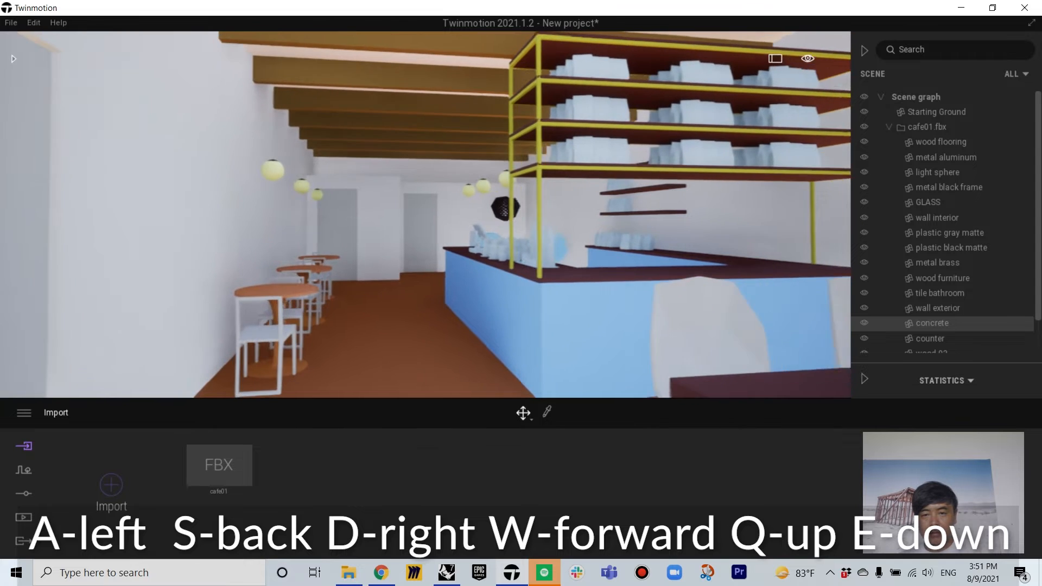
{"action": "key", "text": "d"}
{"action": "key", "text": "d"}
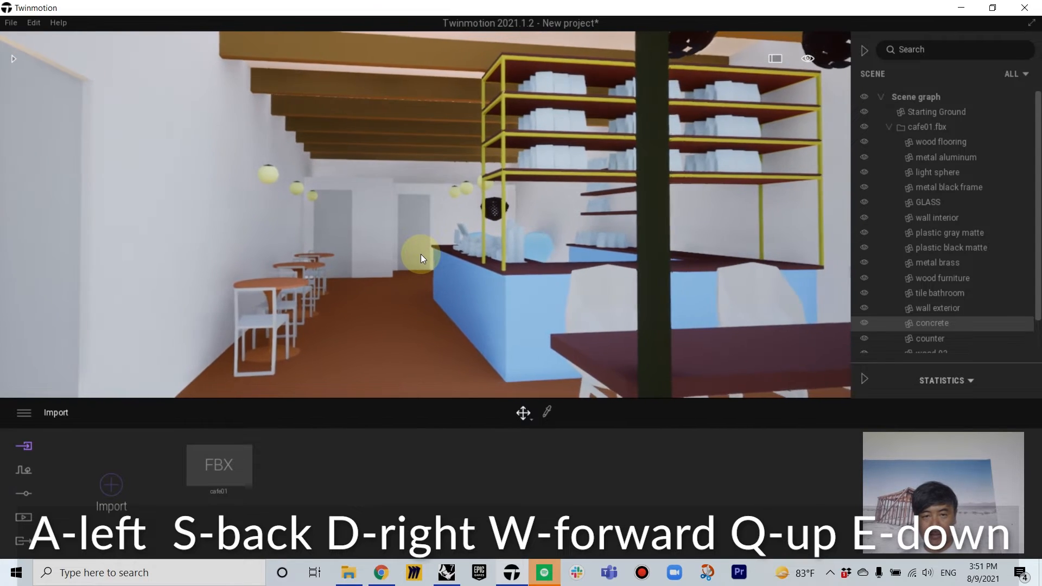
{"action": "key", "text": "d"}
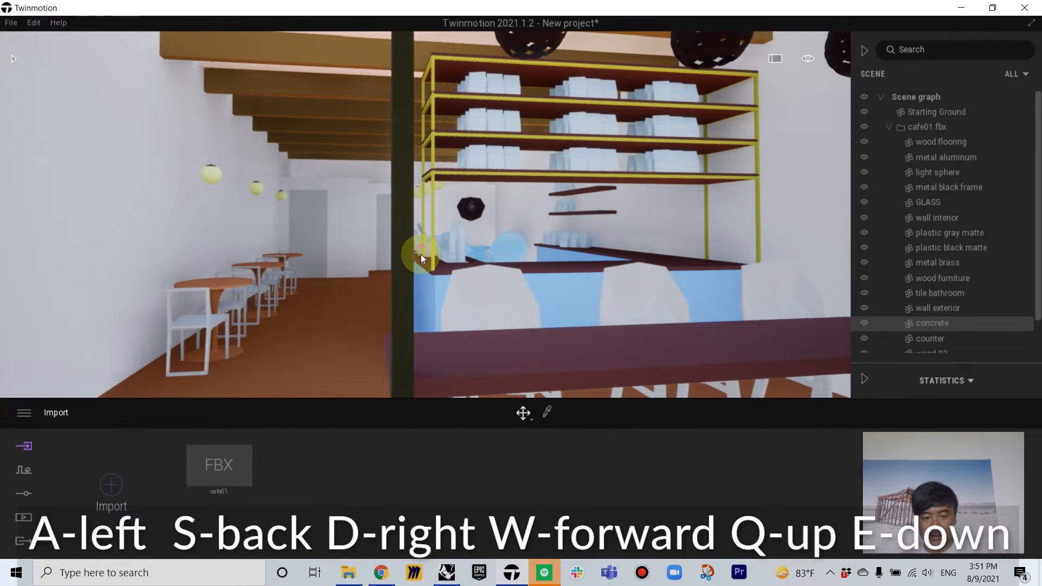
{"action": "key", "text": "a"}
{"action": "key", "text": "w"}
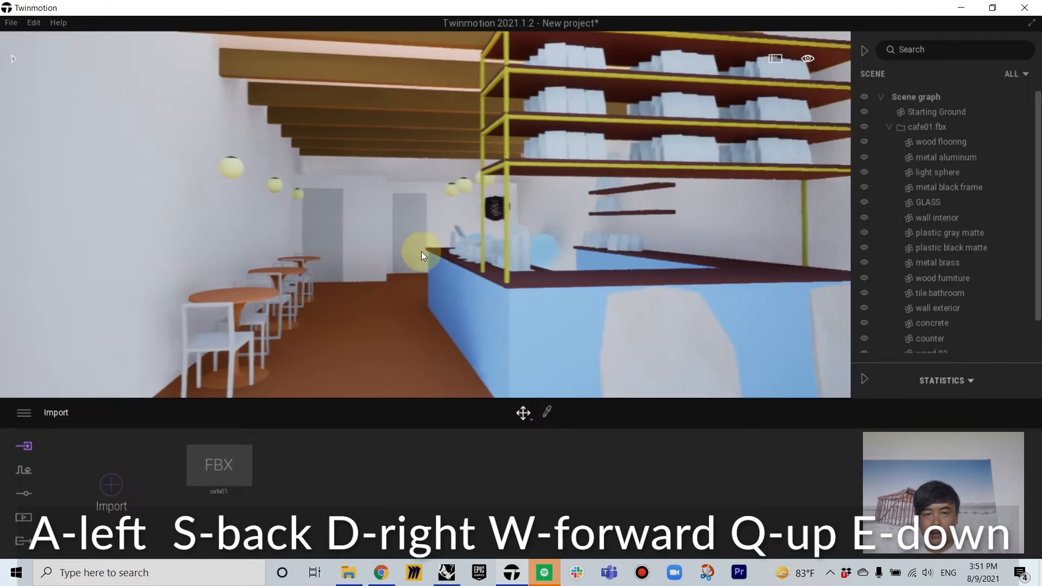
{"action": "key", "text": "d"}
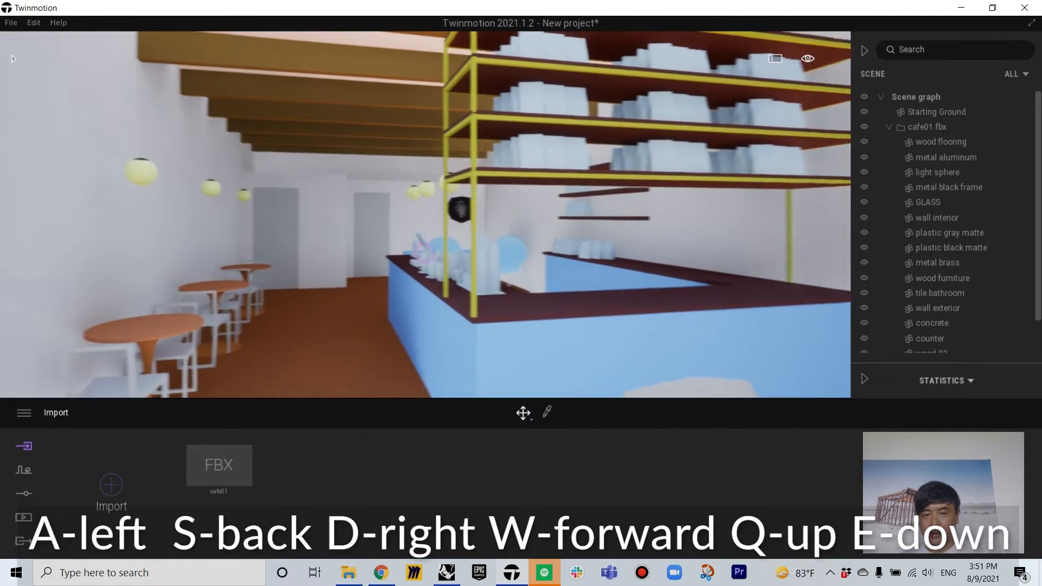
{"action": "key", "text": "a"}
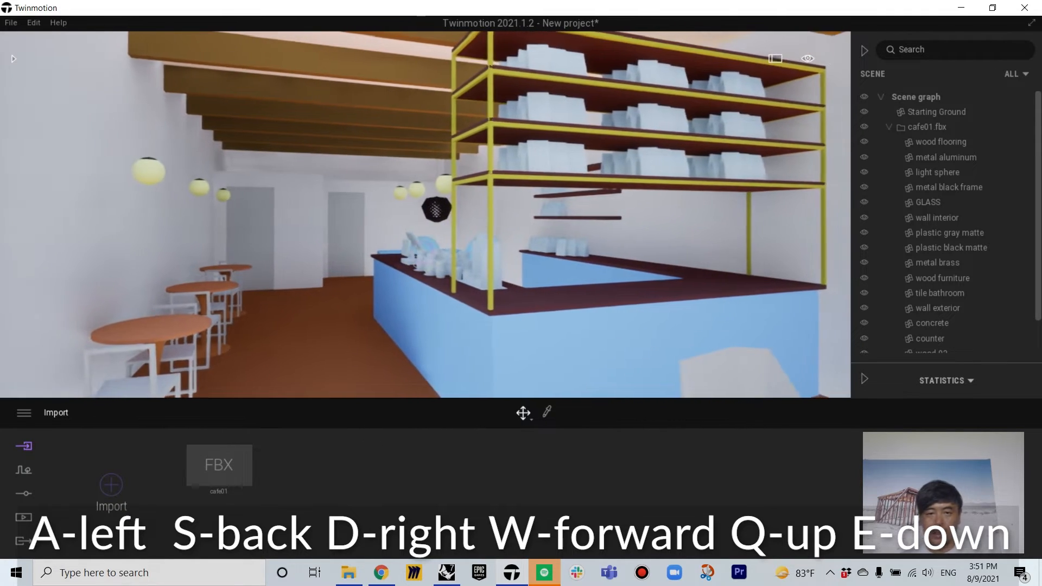
{"action": "key", "text": "d"}
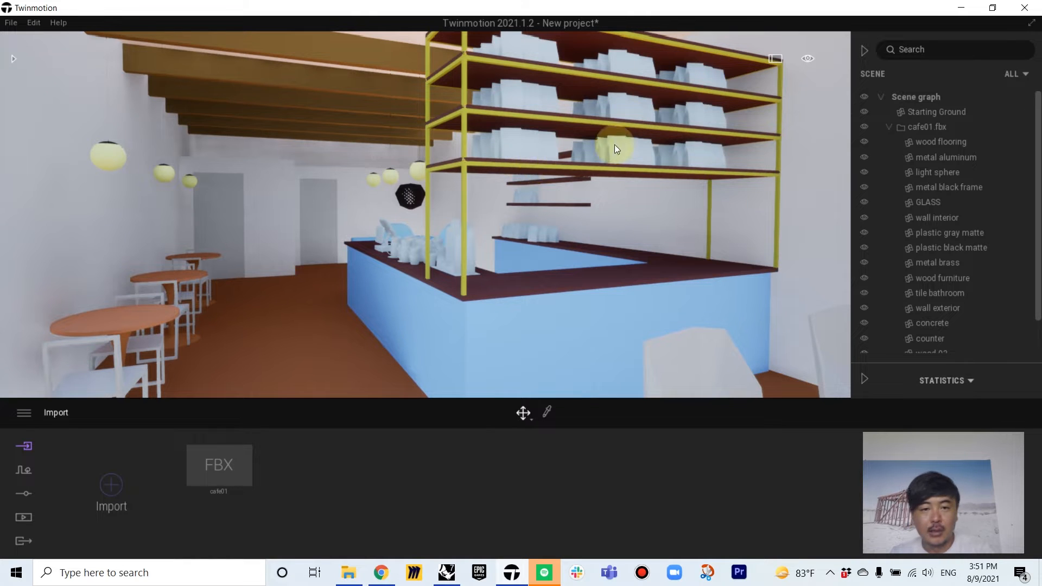
Step: Hide the scene graph, open the material library and apply the Brass metal material to the shelving frame above the counter
{"action": "left_click", "coordinate": [864, 50]}
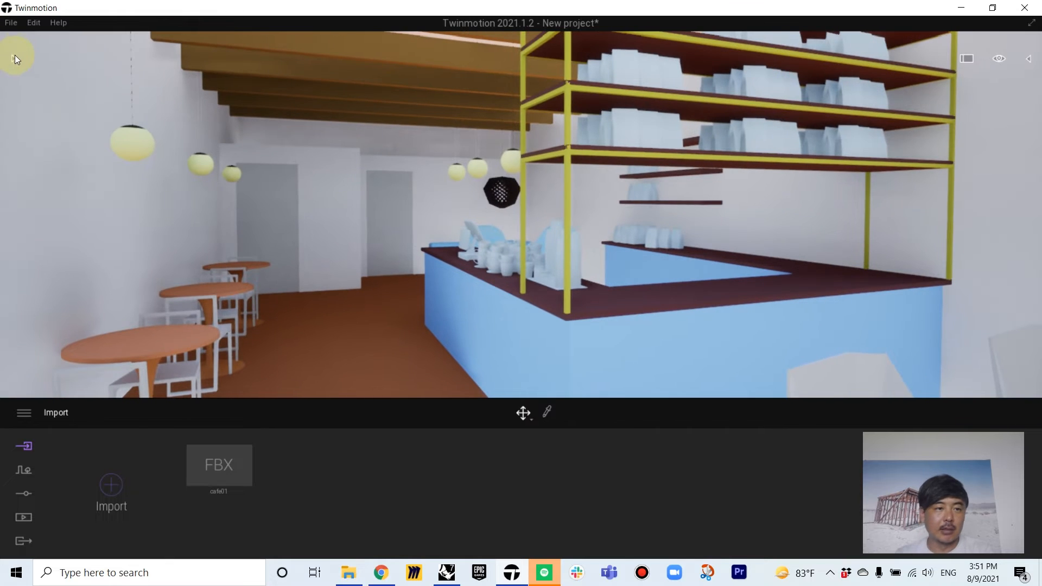
{"action": "left_click", "coordinate": [14, 57]}
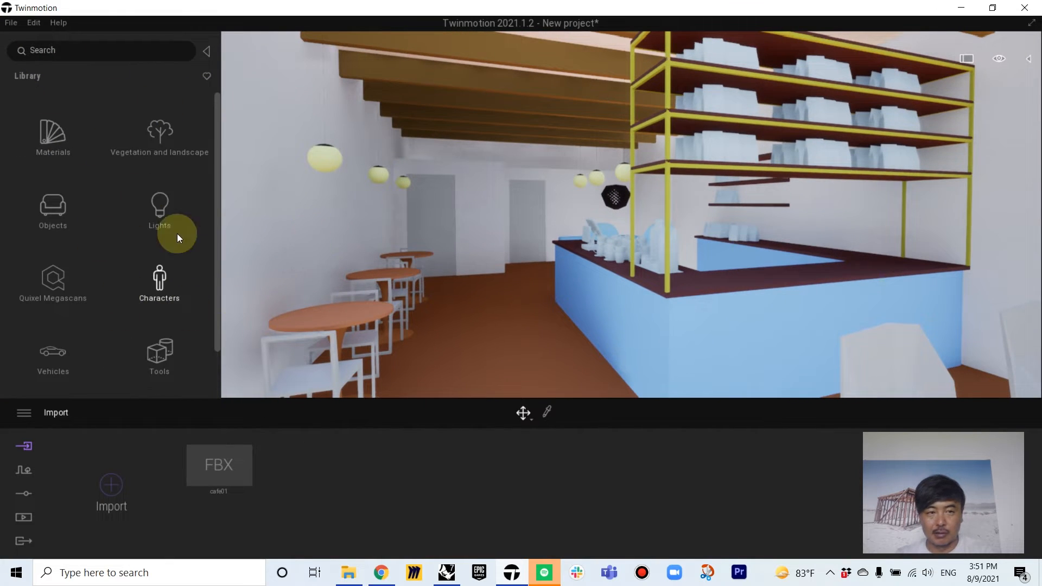
{"action": "left_click", "coordinate": [51, 135]}
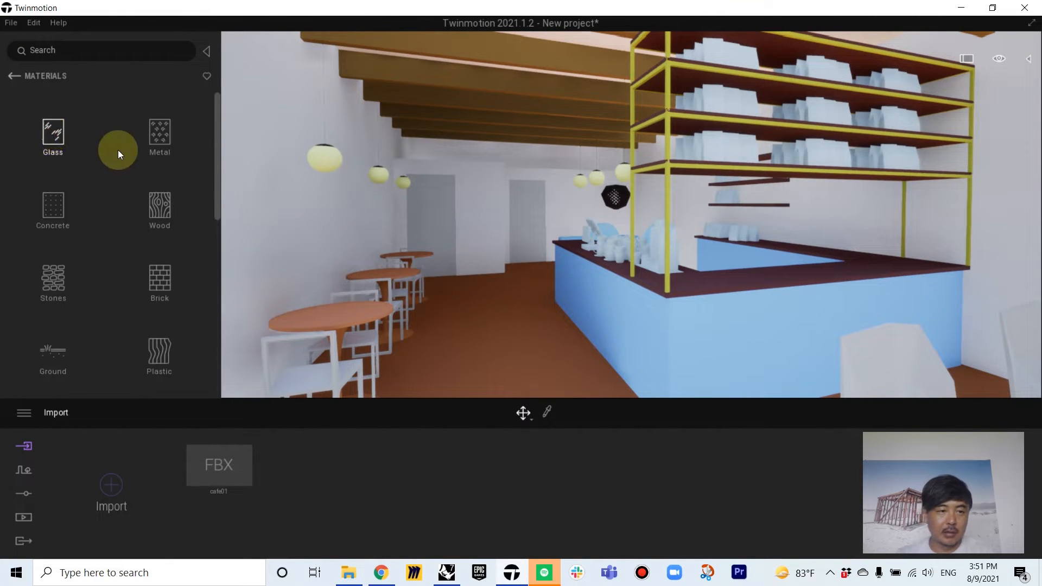
{"action": "left_click", "coordinate": [152, 133]}
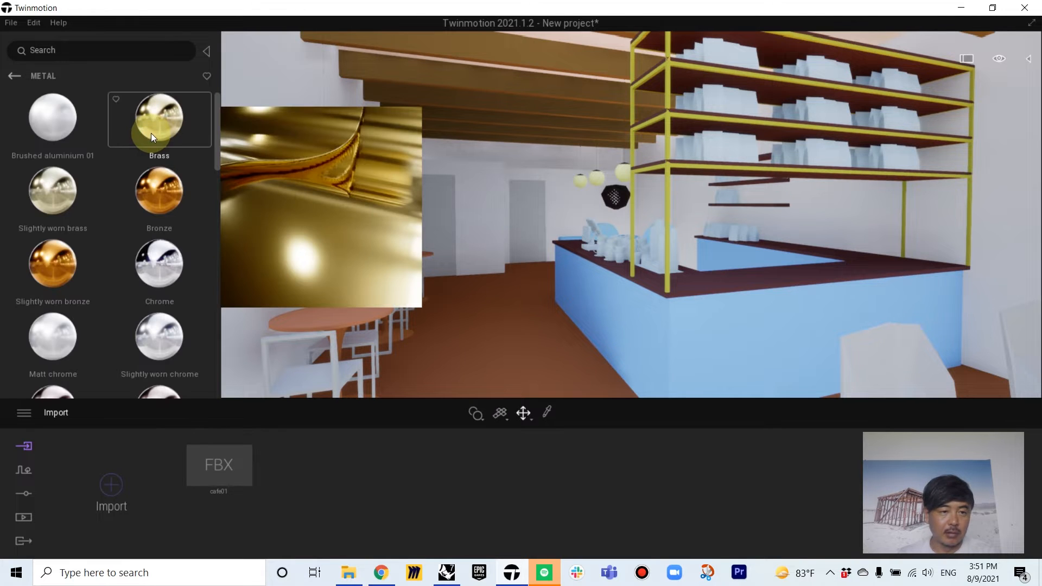
{"action": "left_click_drag", "start_coordinate": [307, 127], "coordinate": [666, 198]}
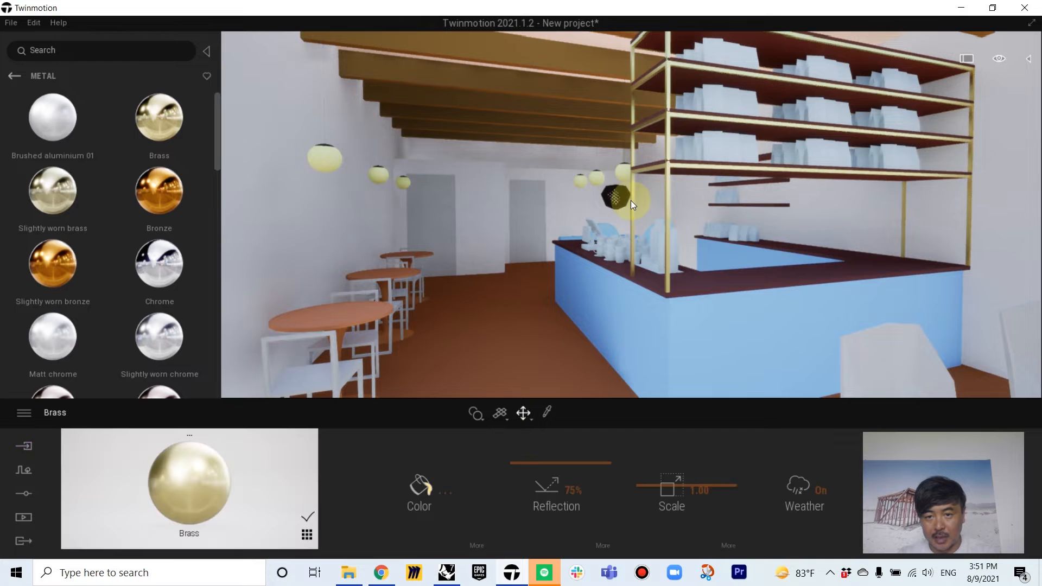
Step: Apply the Maple 01 A wood material to the café floor
{"action": "left_click", "coordinate": [11, 79]}
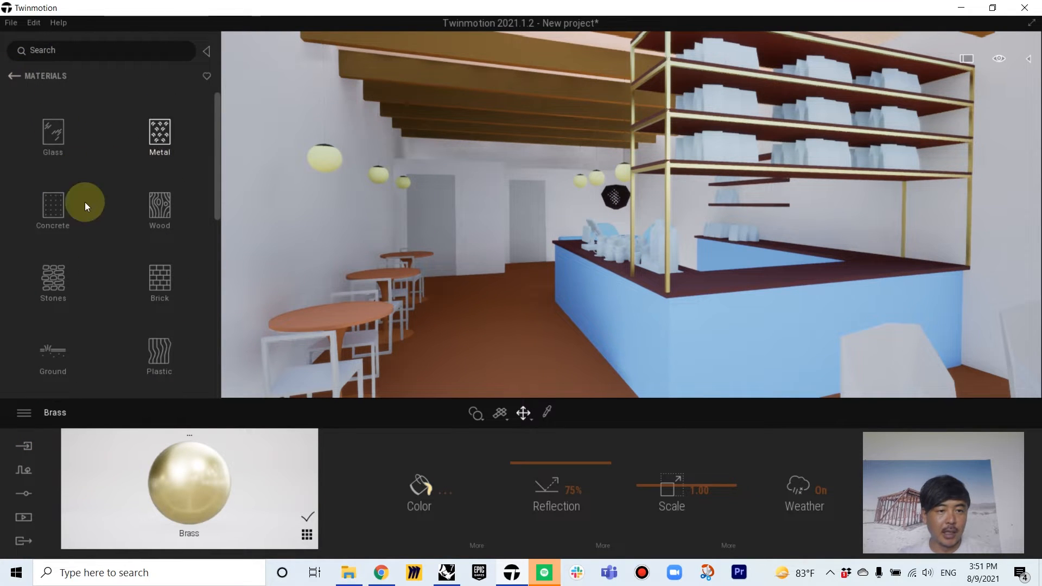
{"action": "left_click", "coordinate": [158, 219]}
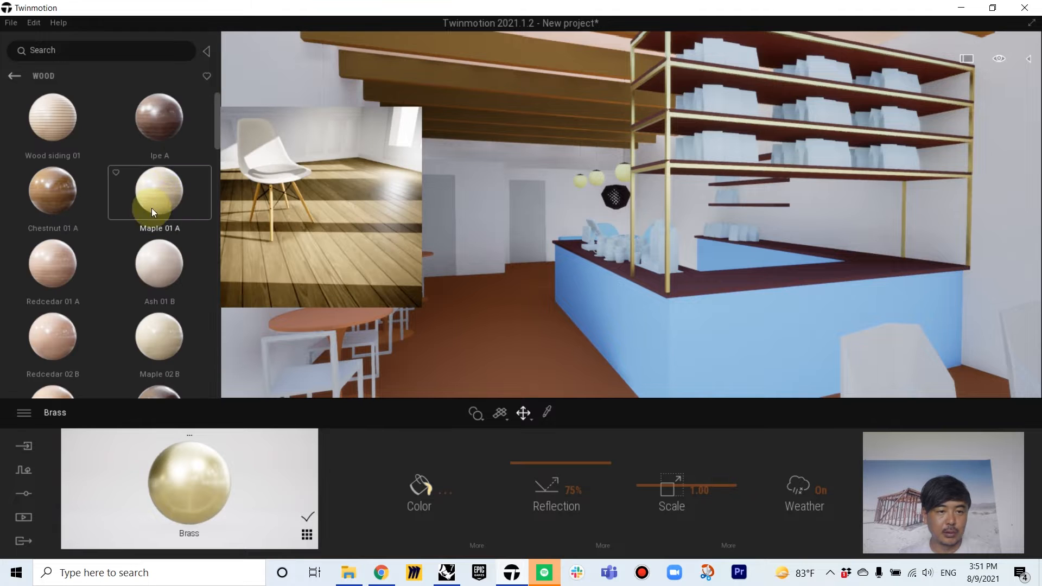
{"action": "left_click_drag", "start_coordinate": [164, 200], "coordinate": [510, 317]}
{"action": "right_click_drag", "start_coordinate": [536, 304], "coordinate": [471, 275]}
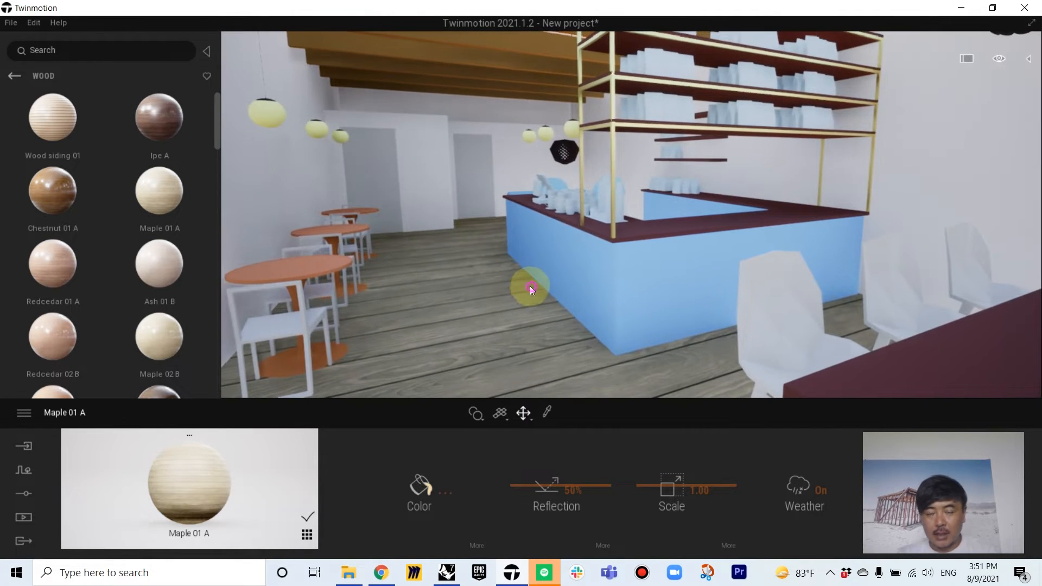
{"action": "right_click_drag", "start_coordinate": [532, 288], "coordinate": [505, 280]}
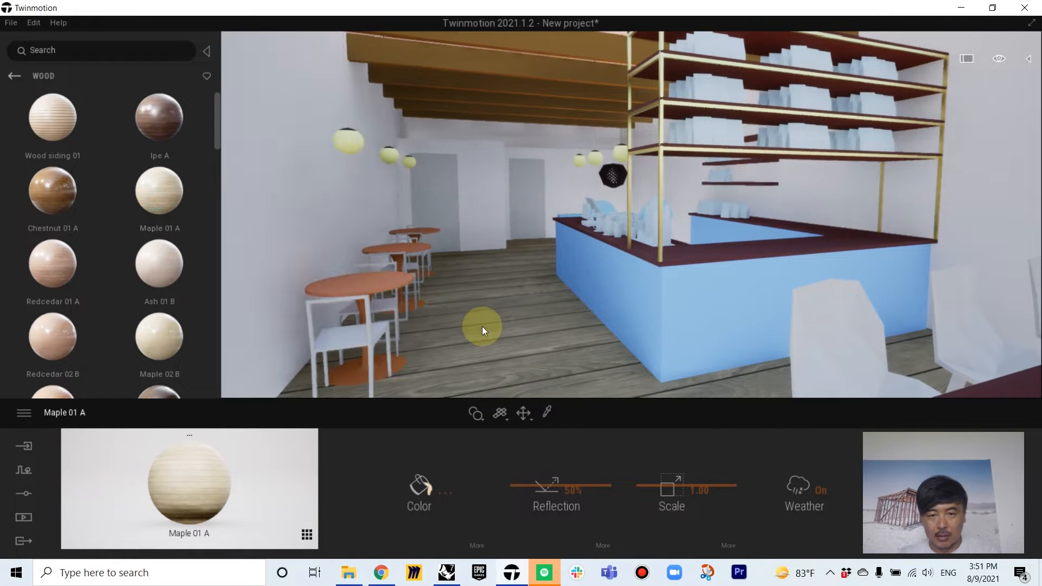
Step: Try the floor's Maple 01 A texture at a scale of about 10, and reduce it to 0.41
{"action": "left_click_drag", "start_coordinate": [677, 493], "coordinate": [670, 432]}
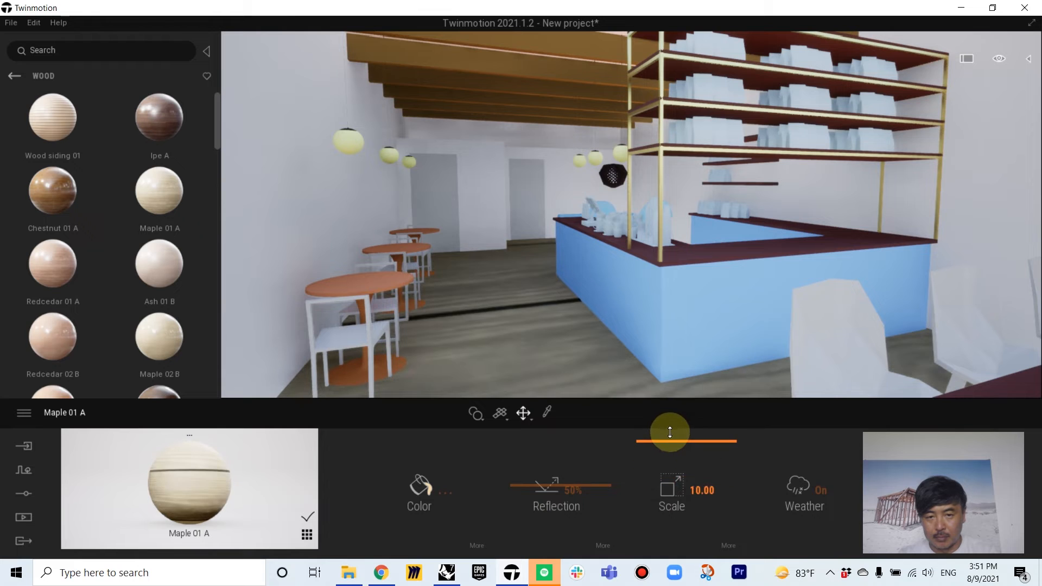
{"action": "right_click_drag", "start_coordinate": [484, 334], "coordinate": [517, 324]}
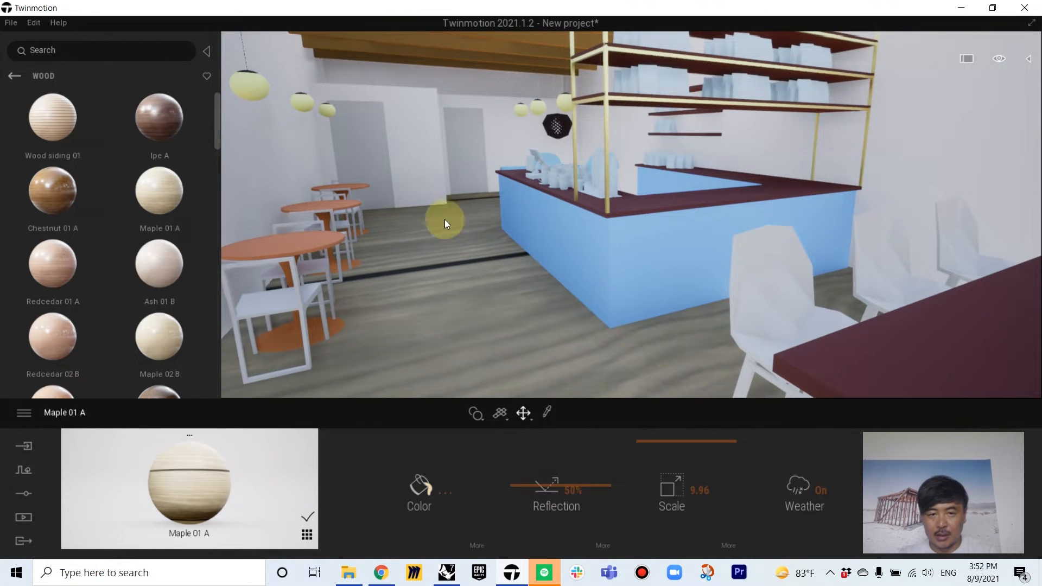
{"action": "left_click_drag", "start_coordinate": [660, 439], "coordinate": [663, 509]}
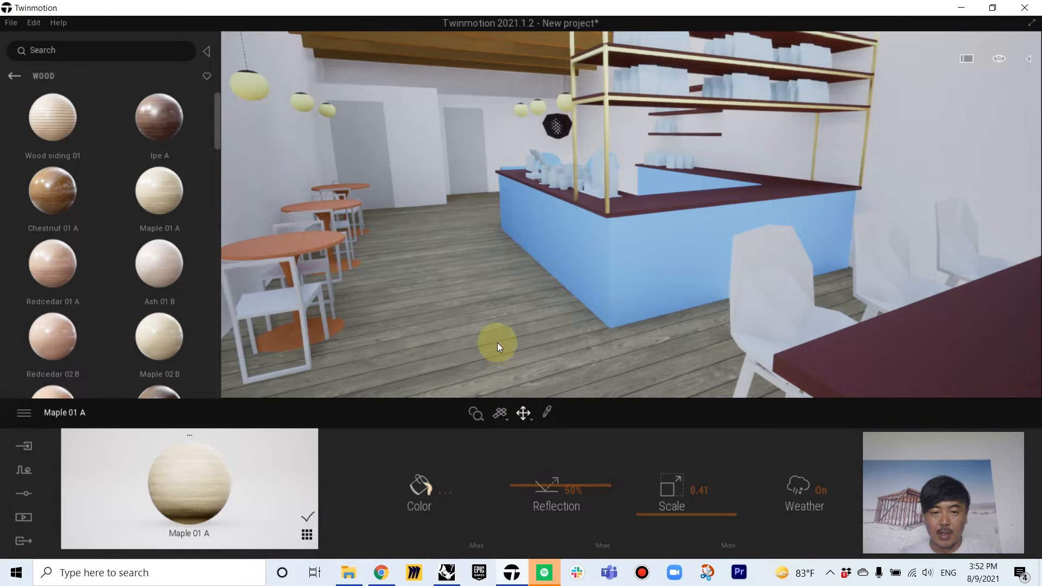
Step: Switch the floor's texture mapping to Cubic UVs and reapply the Maple 01 A wood material to the floor
{"action": "left_click", "coordinate": [500, 414]}
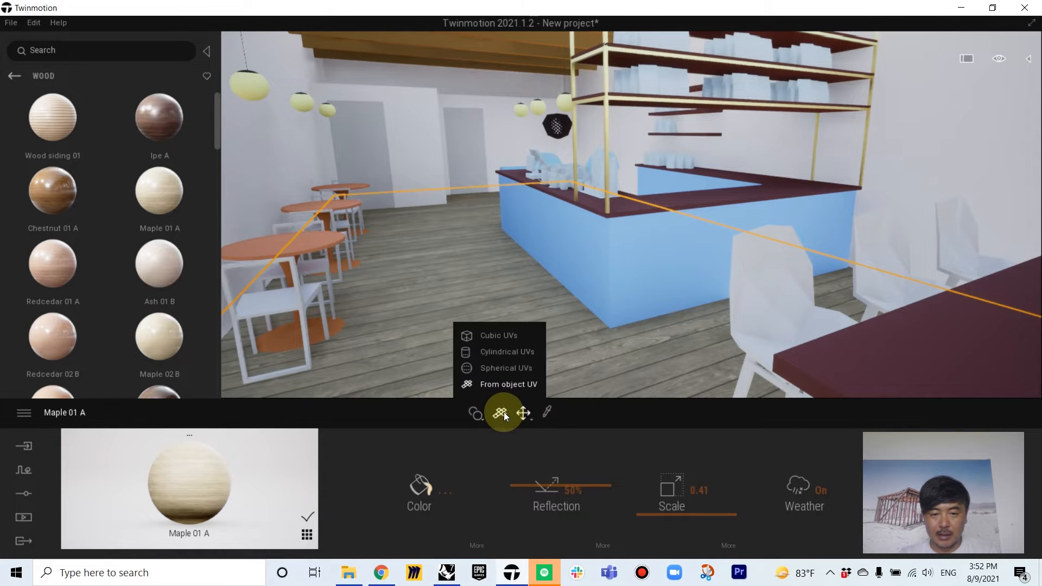
{"action": "left_click", "coordinate": [498, 336]}
{"action": "mouse_move", "coordinate": [139, 181]}
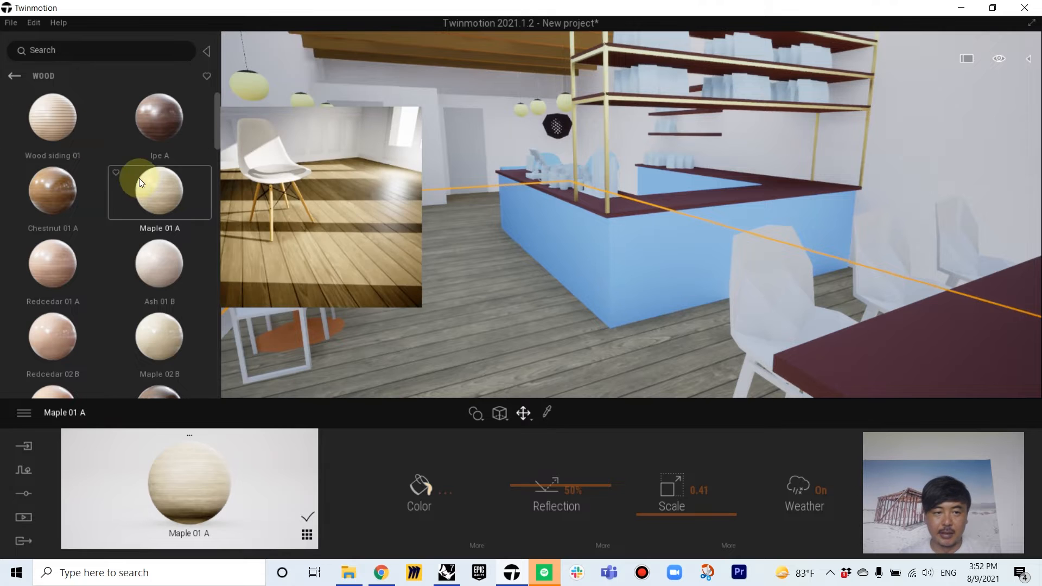
{"action": "left_click_drag", "start_coordinate": [167, 181], "coordinate": [506, 289]}
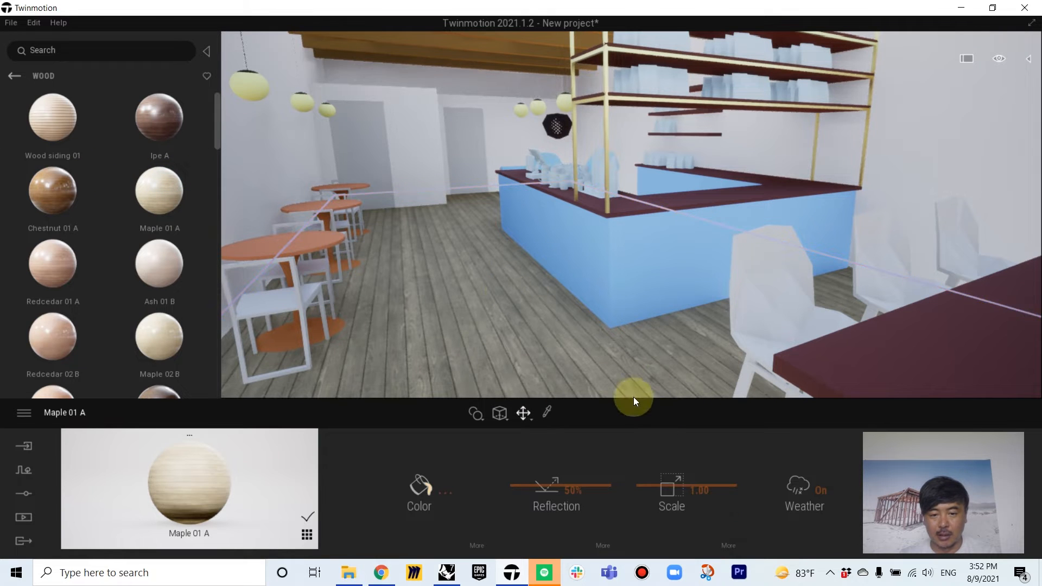
{"action": "right_click_drag", "start_coordinate": [514, 329], "coordinate": [481, 283]}
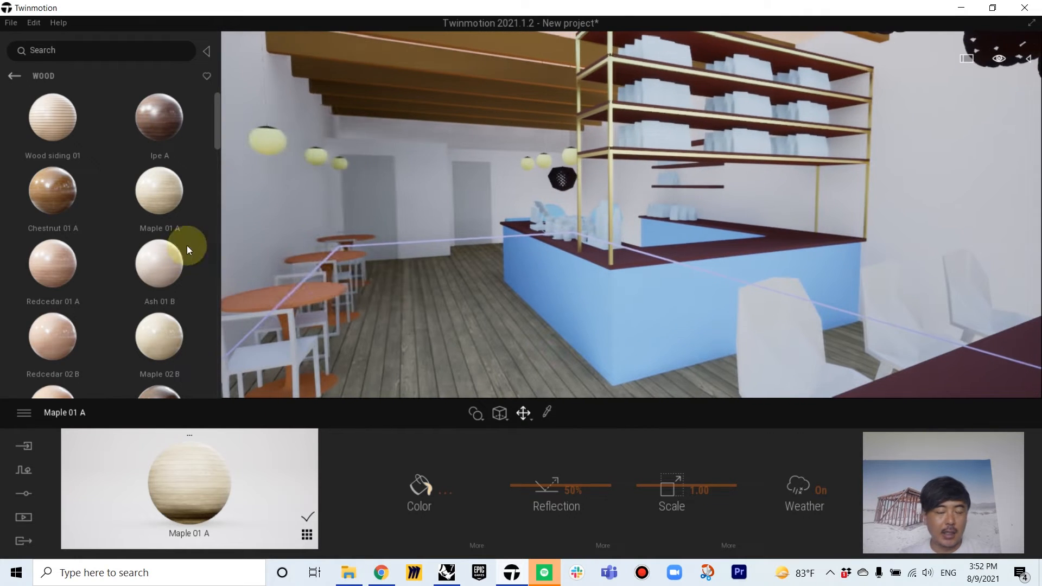
Step: Find Slate 01 among the stone materials and apply it to the dark red countertop and shelf surfaces
{"action": "left_click", "coordinate": [12, 76]}
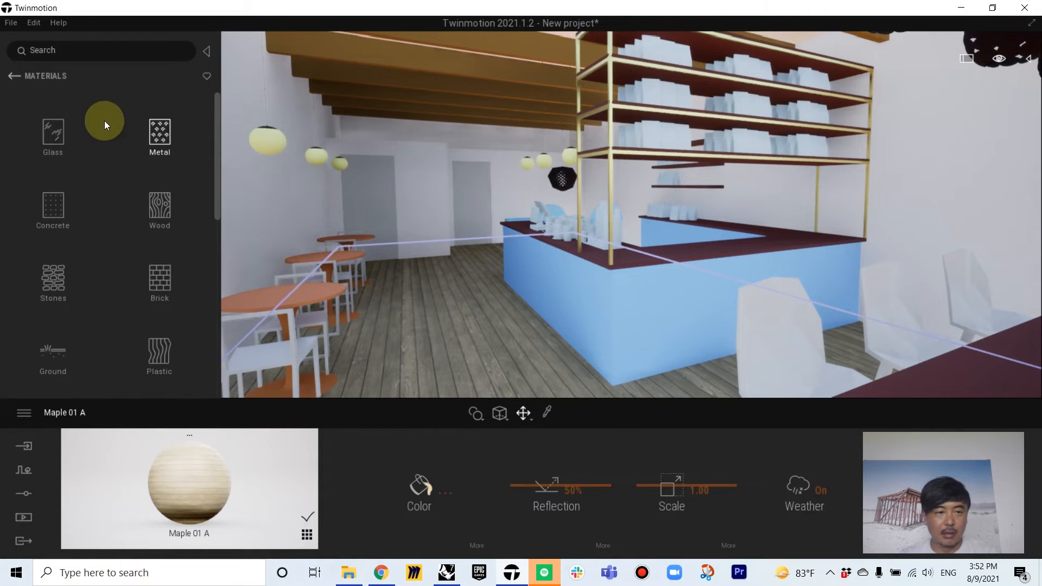
{"action": "scroll", "coordinate": [115, 221], "scroll_direction": "down", "scroll_amount": 3}
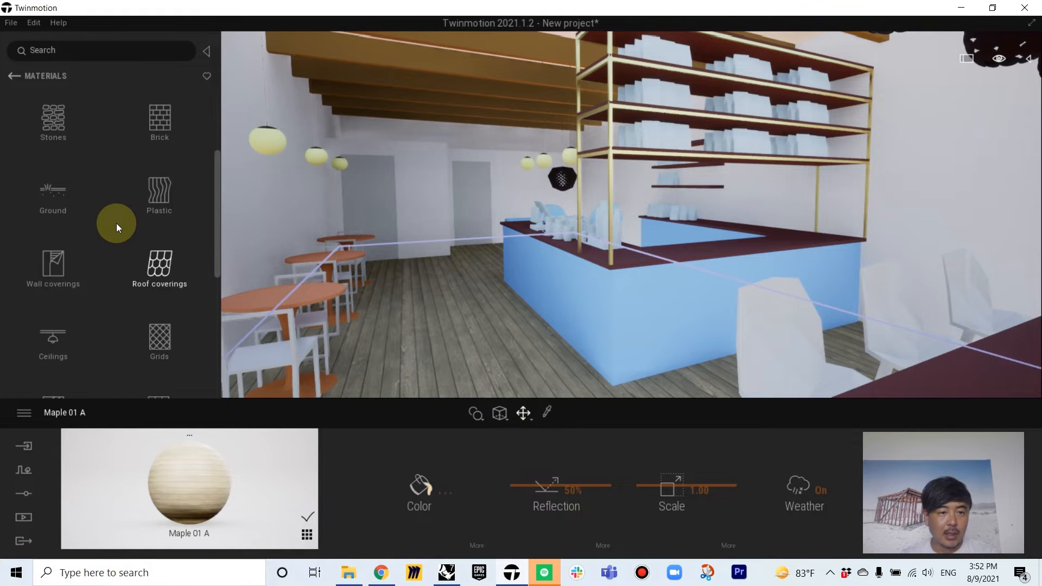
{"action": "scroll", "coordinate": [117, 223], "scroll_direction": "up", "scroll_amount": 1}
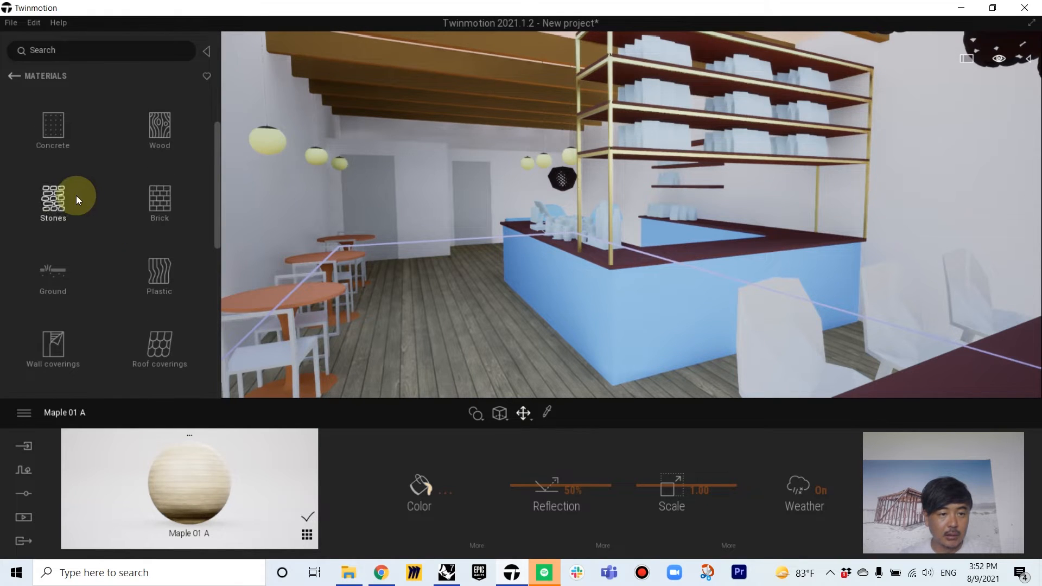
{"action": "left_click", "coordinate": [60, 199]}
{"action": "mouse_move", "coordinate": [120, 203]}
{"action": "scroll", "coordinate": [120, 205], "scroll_direction": "down", "scroll_amount": 1}
{"action": "scroll", "coordinate": [120, 214], "scroll_direction": "down", "scroll_amount": 6}
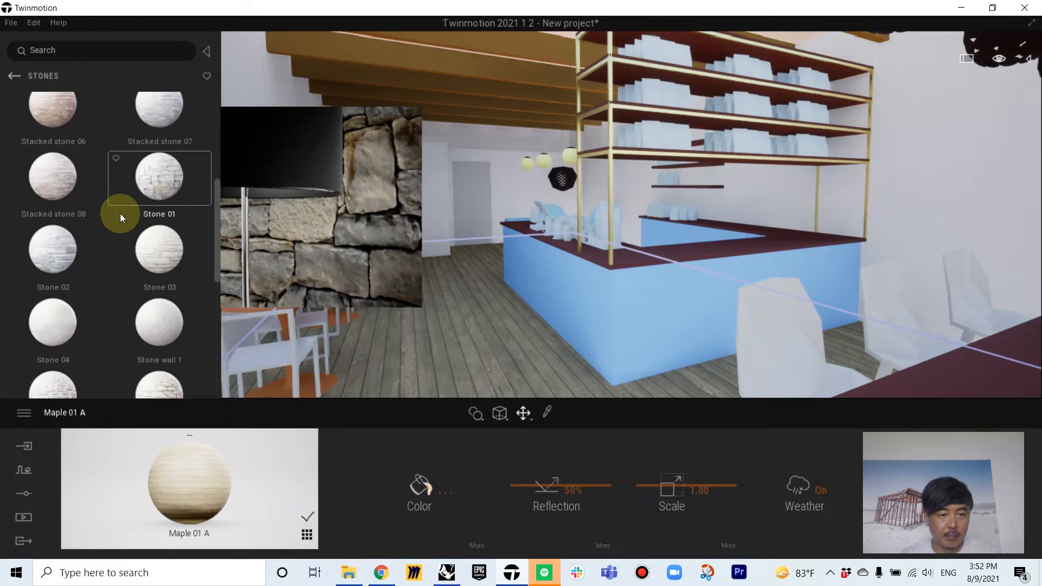
{"action": "left_click_drag", "start_coordinate": [49, 275], "coordinate": [549, 256]}
Step: Find Oak 03 G among the wood materials and apply it to the ceiling beams
{"action": "right_click_drag", "start_coordinate": [549, 256], "coordinate": [515, 134]}
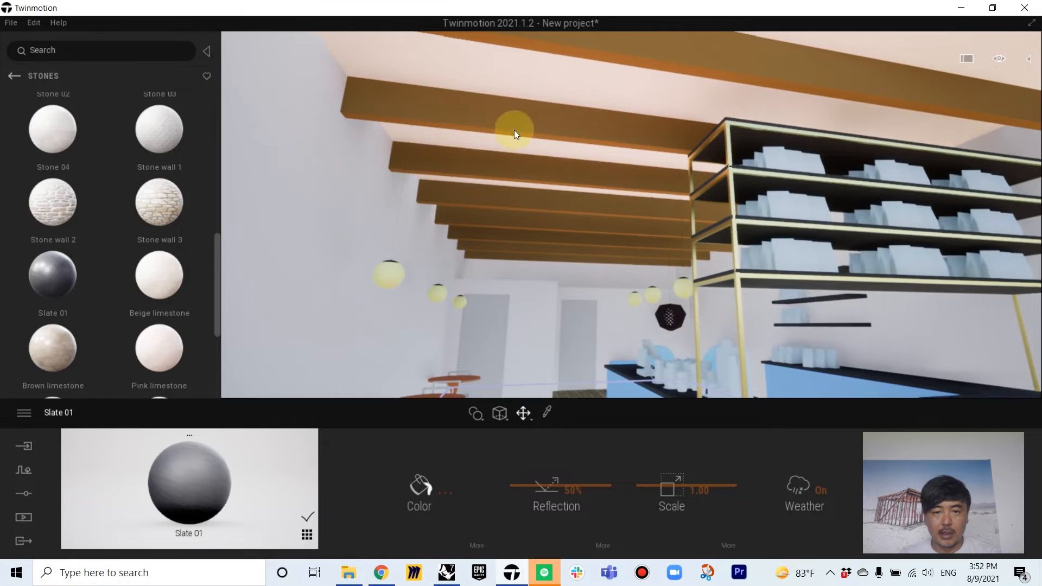
{"action": "left_click", "coordinate": [12, 76]}
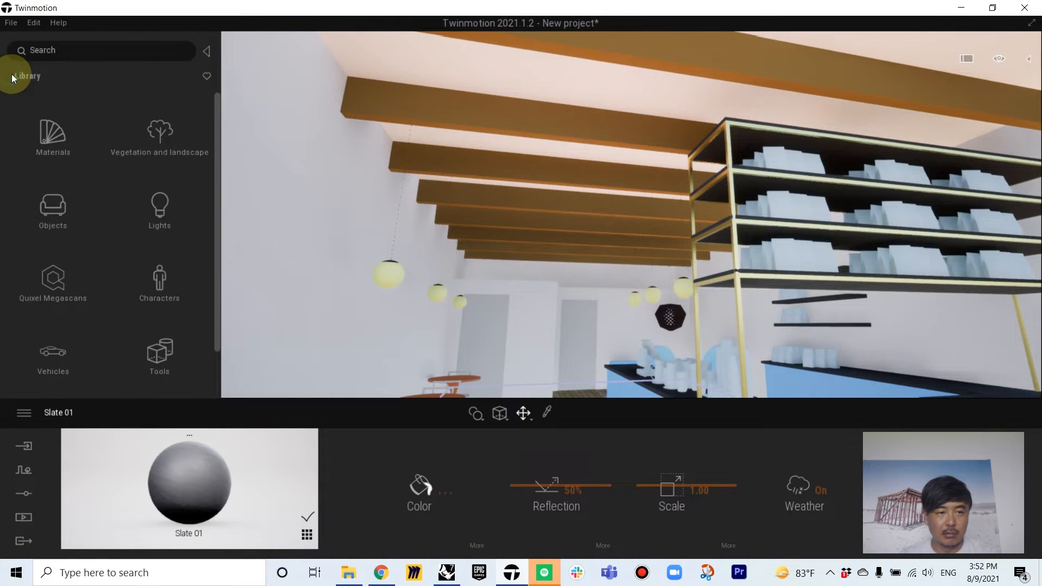
{"action": "left_click", "coordinate": [53, 130]}
{"action": "left_click", "coordinate": [160, 212]}
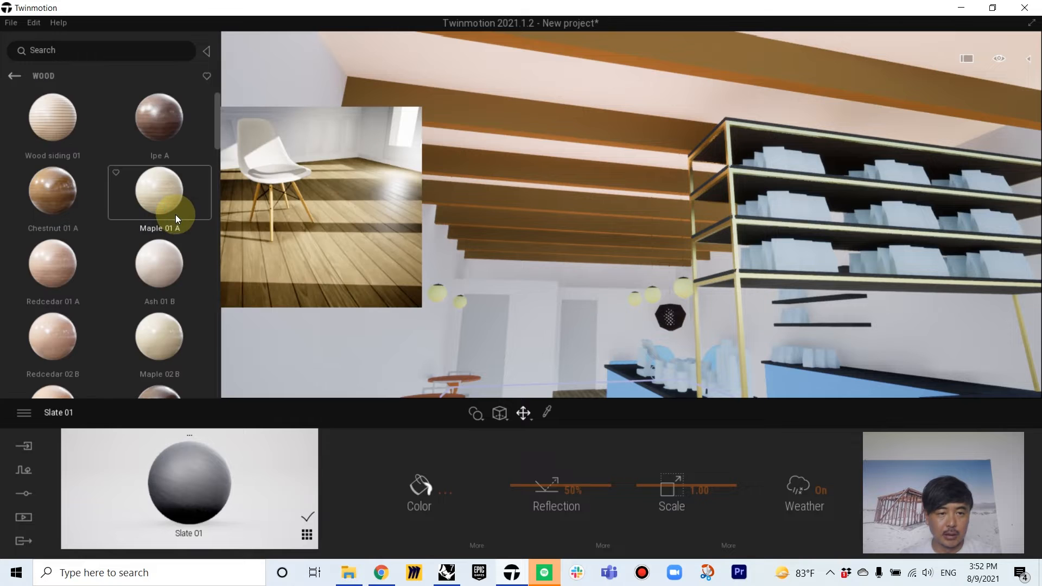
{"action": "scroll", "coordinate": [157, 281], "scroll_direction": "down", "scroll_amount": 1}
{"action": "scroll", "coordinate": [144, 294], "scroll_direction": "down", "scroll_amount": 5}
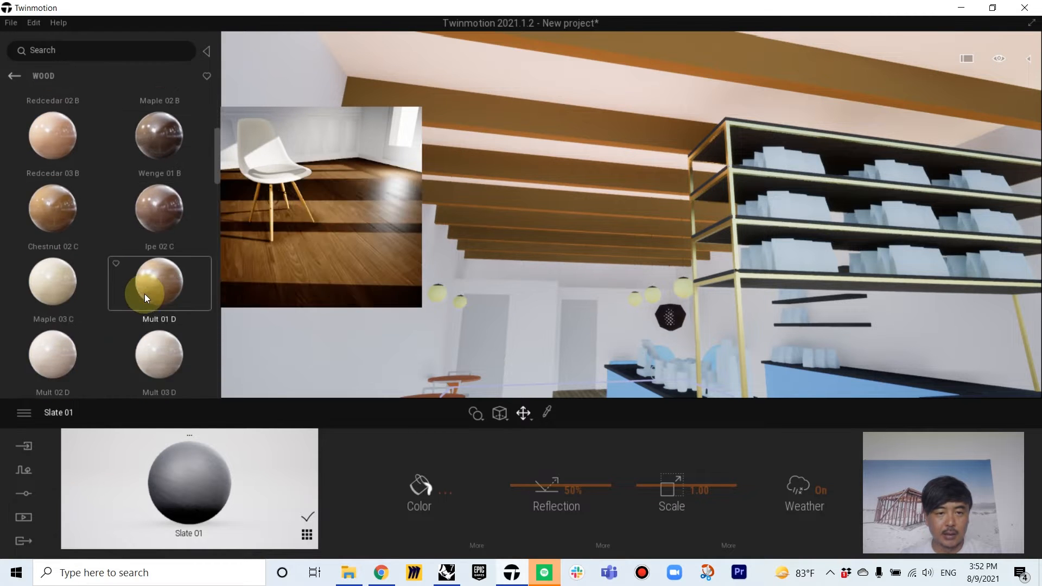
{"action": "scroll", "coordinate": [145, 294], "scroll_direction": "down", "scroll_amount": 5}
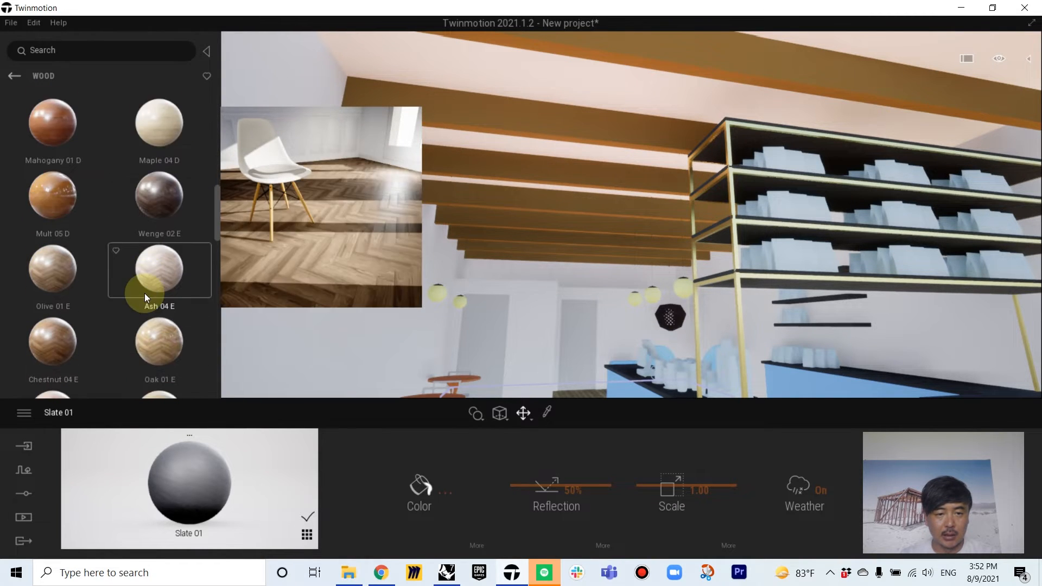
{"action": "left_click_drag", "start_coordinate": [138, 298], "coordinate": [505, 132]}
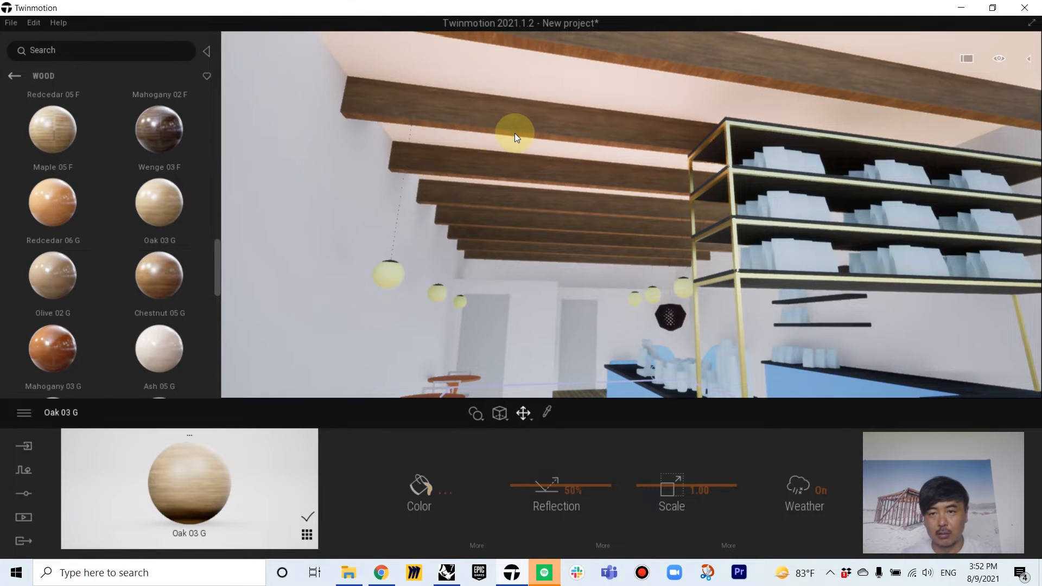
{"action": "right_click_drag", "start_coordinate": [665, 230], "coordinate": [580, 320]}
{"action": "left_click", "coordinate": [11, 76]}
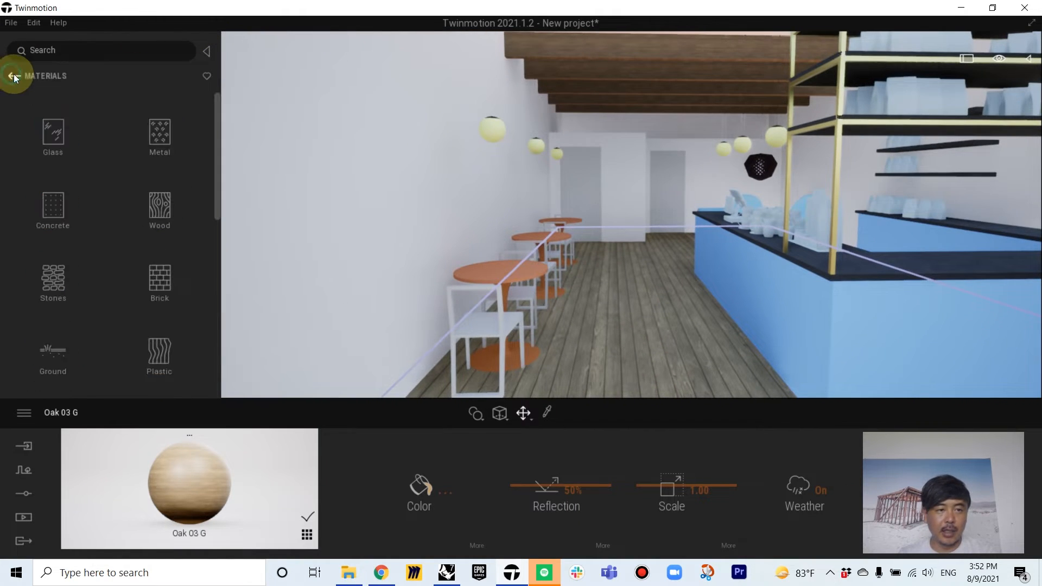
Step: Find Glossy plastic among the plastic materials and apply it to the chairs beside the round tables
{"action": "left_click", "coordinate": [12, 77]}
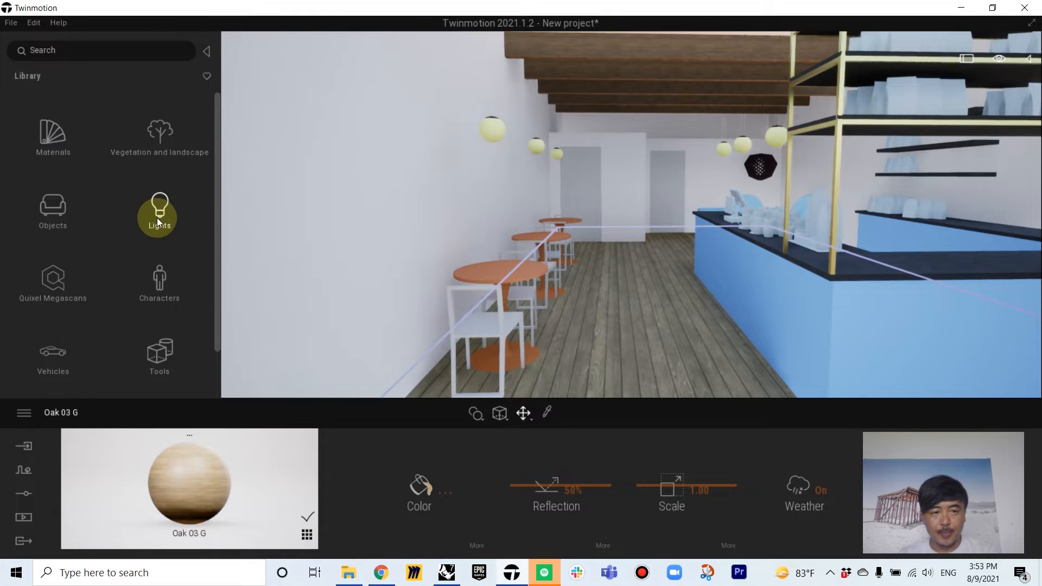
{"action": "left_click", "coordinate": [58, 134]}
{"action": "scroll", "coordinate": [100, 168], "scroll_direction": "down", "scroll_amount": 5}
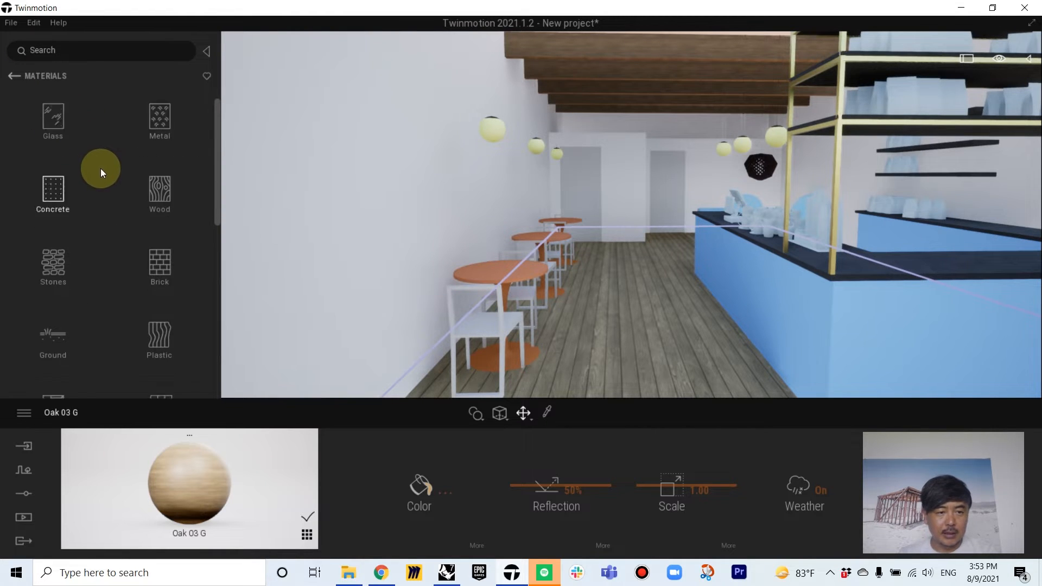
{"action": "left_click", "coordinate": [162, 195]}
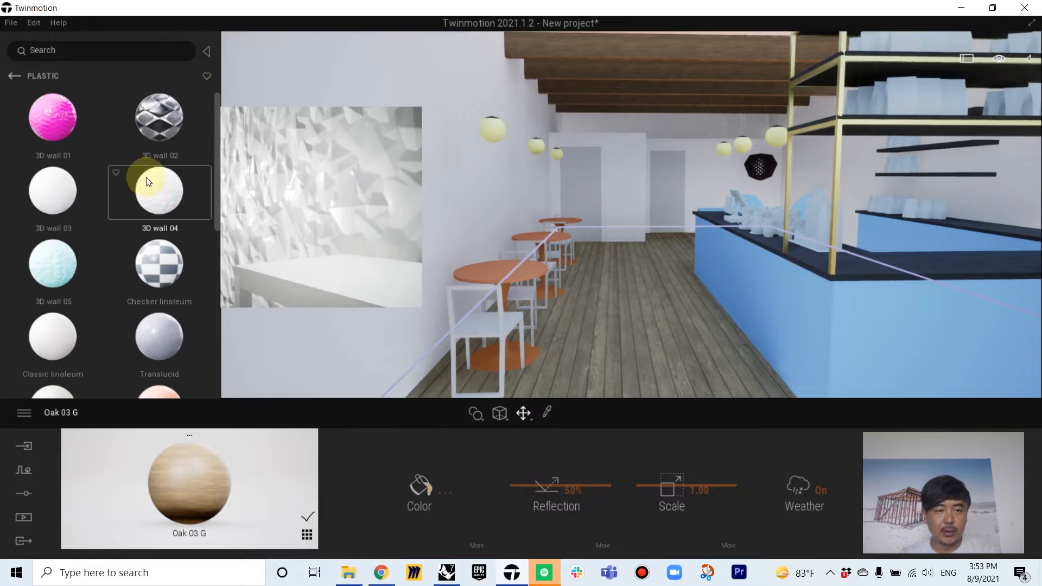
{"action": "scroll", "coordinate": [159, 338], "scroll_direction": "down", "scroll_amount": 2}
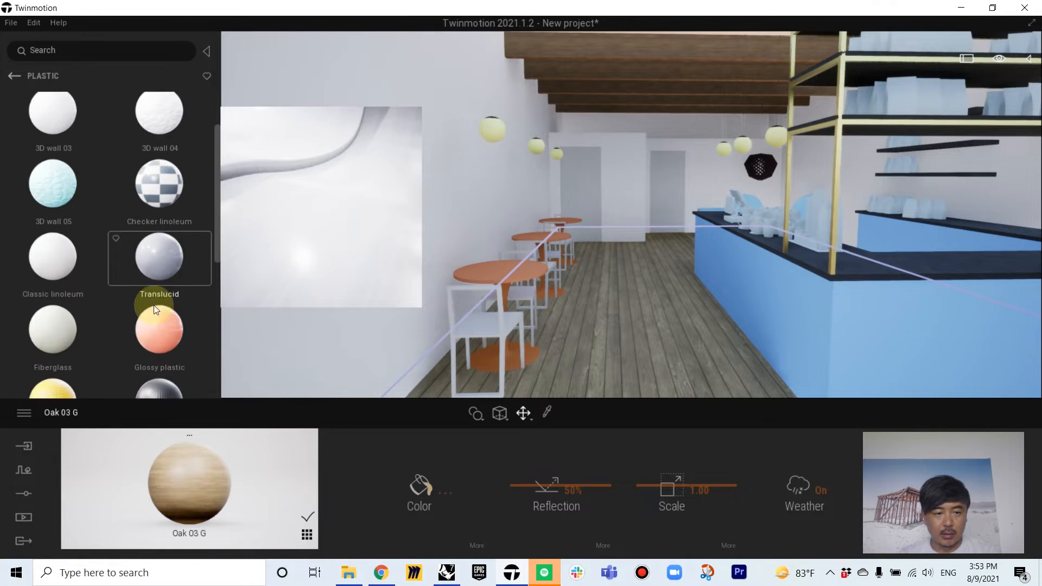
{"action": "left_click_drag", "start_coordinate": [152, 305], "coordinate": [484, 317]}
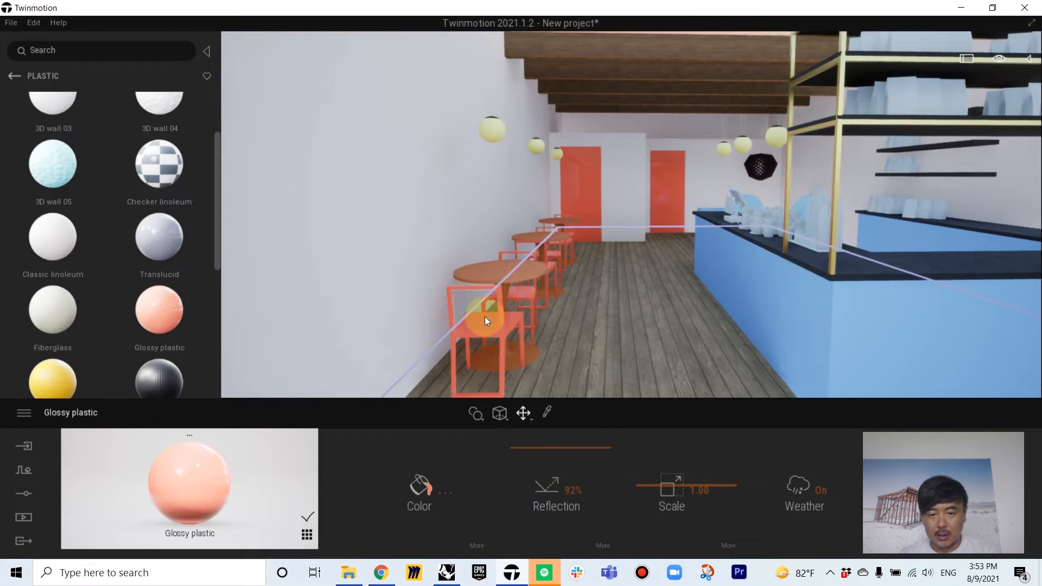
Step: Change the colour of the Glossy plastic material to a pale off-white
{"action": "left_click", "coordinate": [422, 488]}
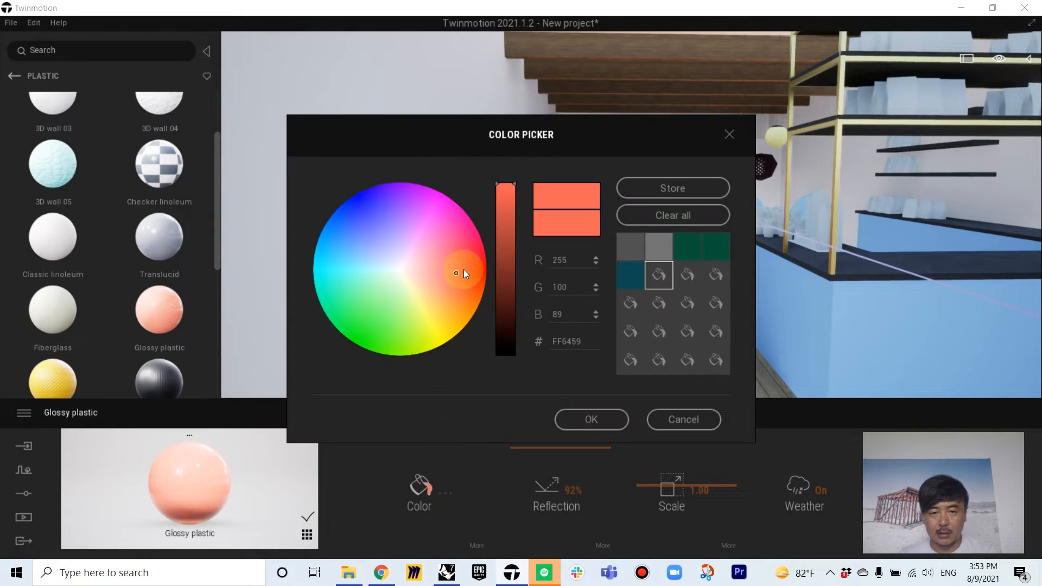
{"action": "left_click_drag", "start_coordinate": [505, 204], "coordinate": [509, 223]}
{"action": "left_click_drag", "start_coordinate": [429, 254], "coordinate": [413, 277]}
{"action": "left_click", "coordinate": [576, 418]}
Step: Find Cement tiles 4 among the tile materials and apply it to the blue front of the bar counter
{"action": "right_click_drag", "start_coordinate": [612, 328], "coordinate": [746, 303]}
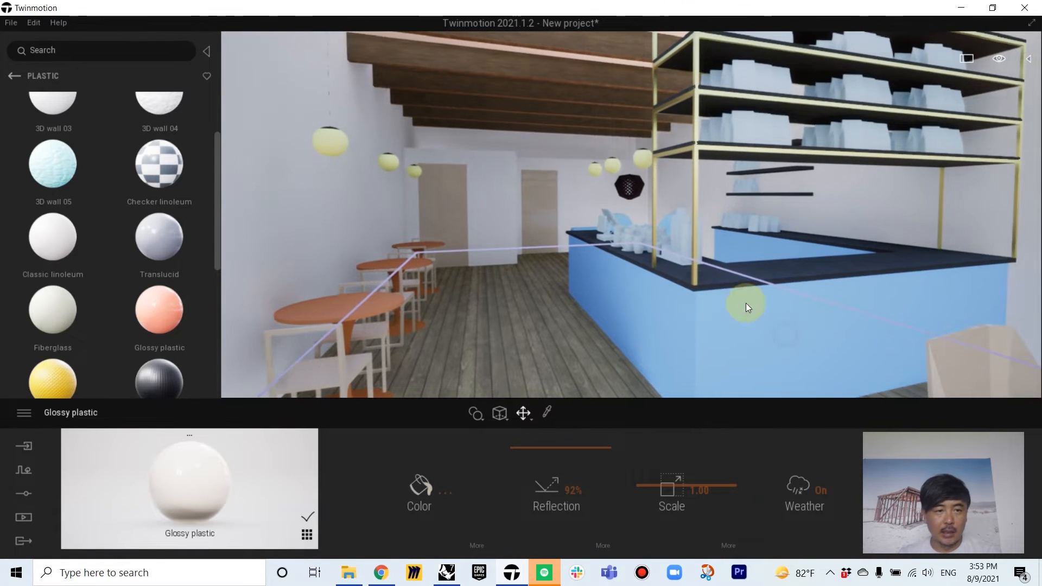
{"action": "left_click", "coordinate": [14, 77]}
{"action": "left_click", "coordinate": [14, 76]}
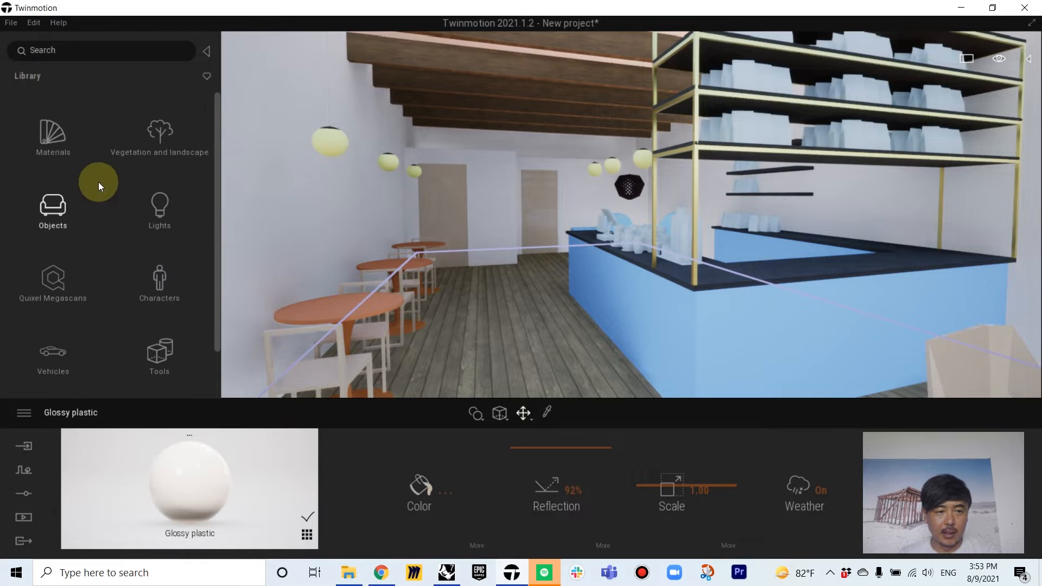
{"action": "left_click", "coordinate": [49, 137]}
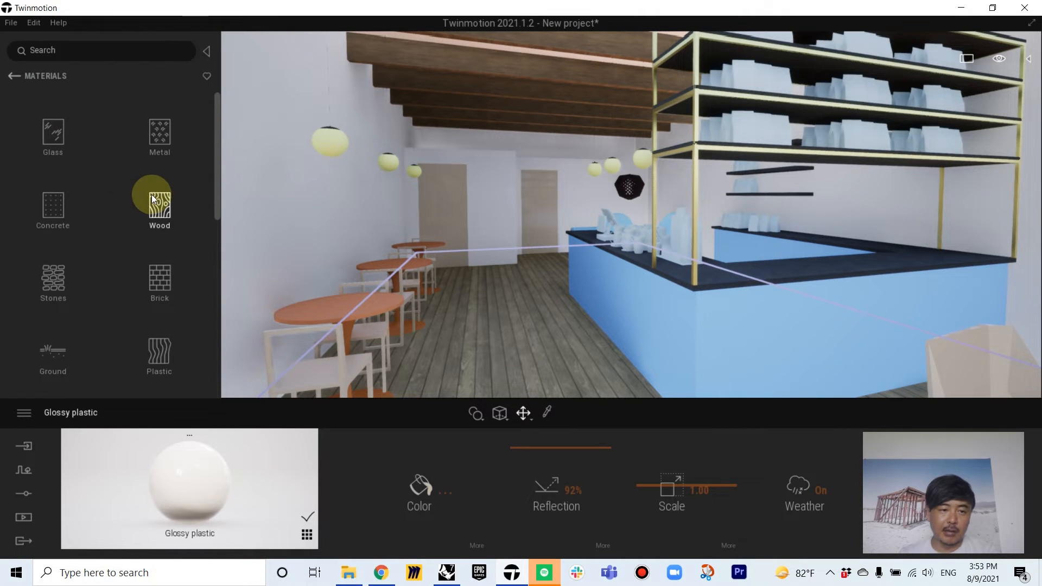
{"action": "scroll", "coordinate": [152, 195], "scroll_direction": "down", "scroll_amount": 3}
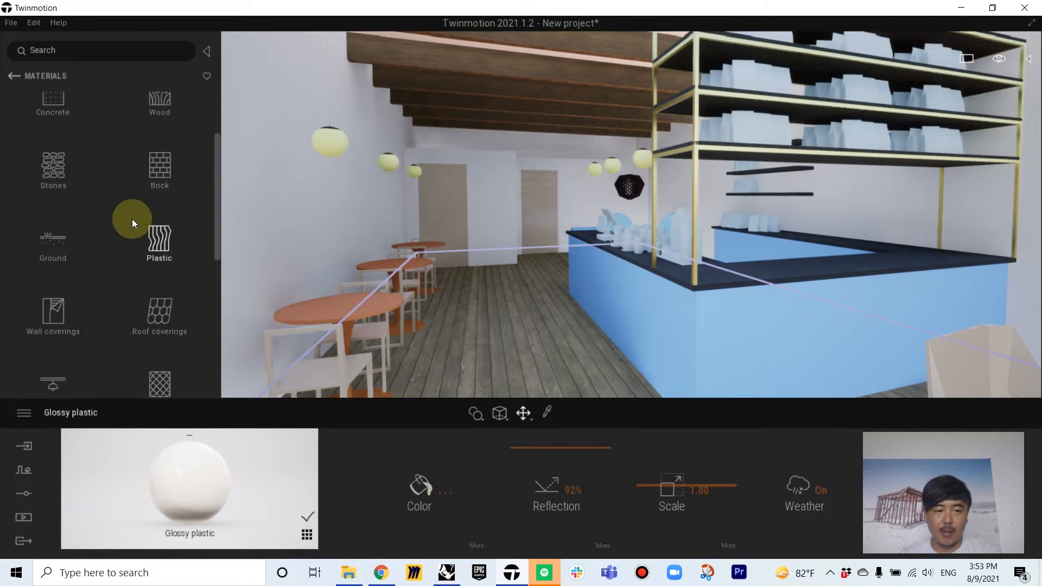
{"action": "scroll", "coordinate": [132, 225], "scroll_direction": "down", "scroll_amount": 3}
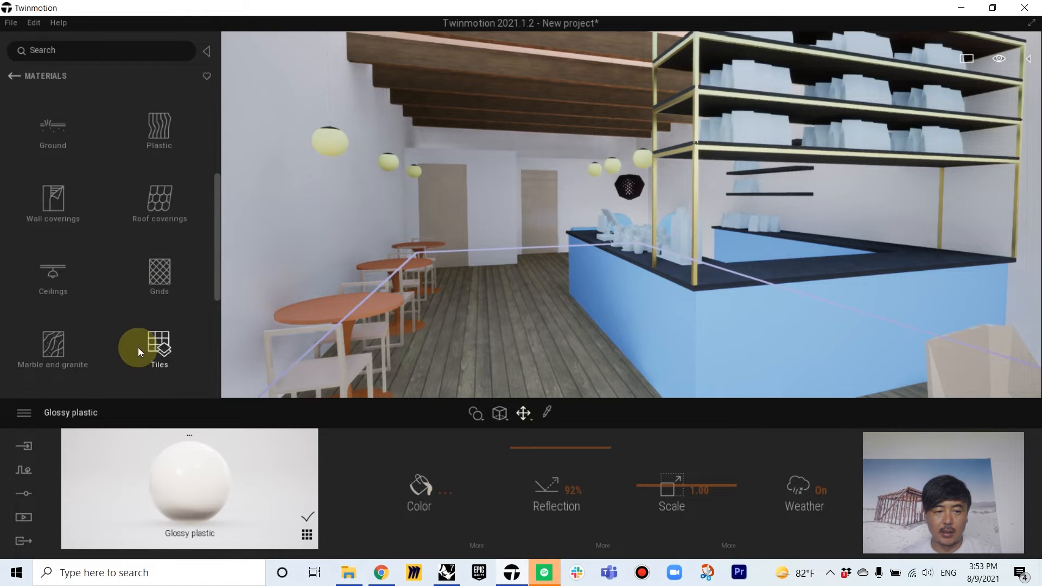
{"action": "left_click", "coordinate": [158, 347]}
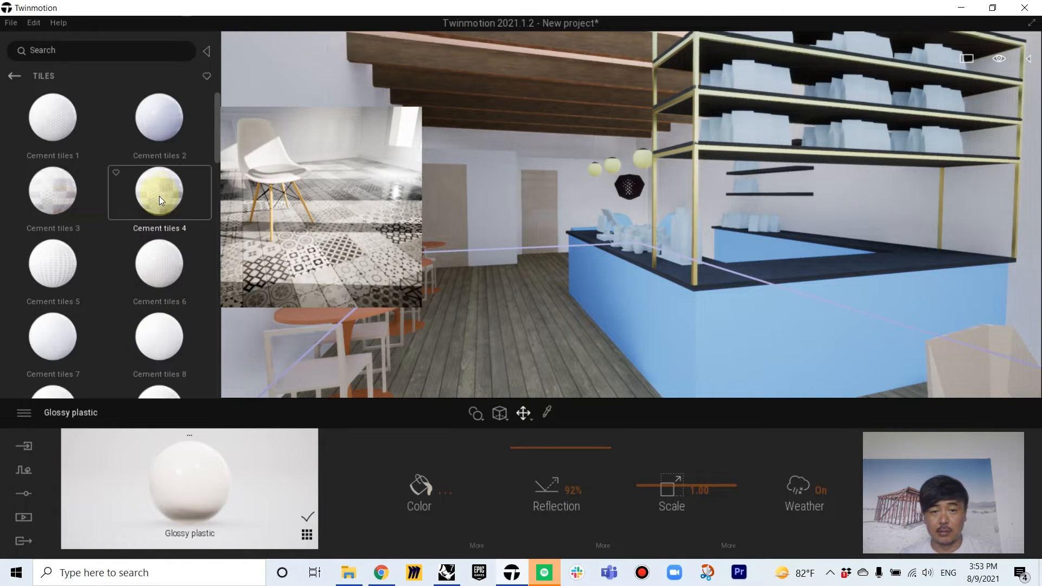
{"action": "left_click_drag", "start_coordinate": [158, 197], "coordinate": [698, 322]}
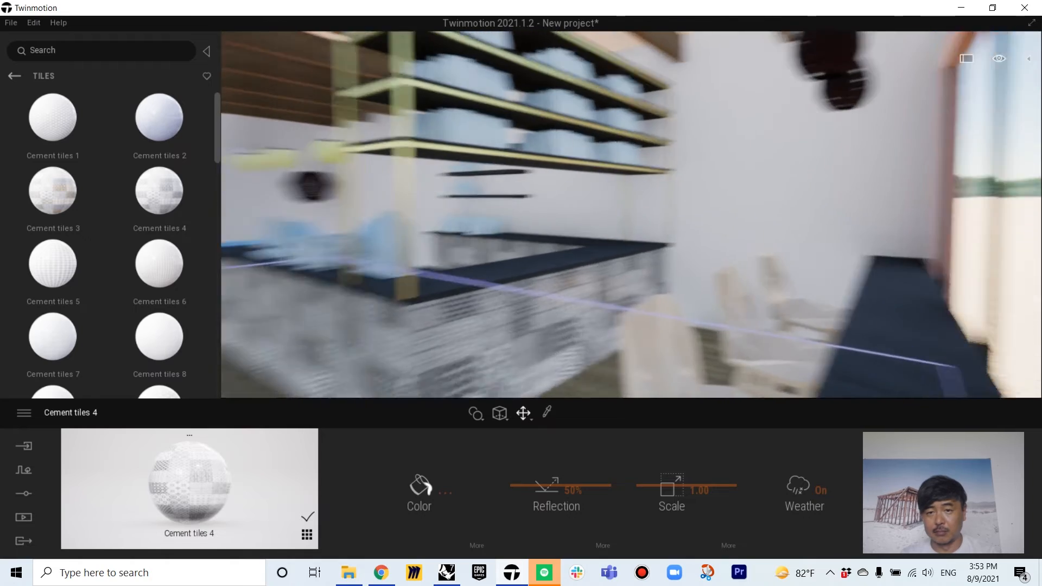
Step: Find Neon 02 among the neon materials and apply it to the yellow globe pendant lamps
{"action": "right_click_drag", "start_coordinate": [698, 321], "coordinate": [622, 310]}
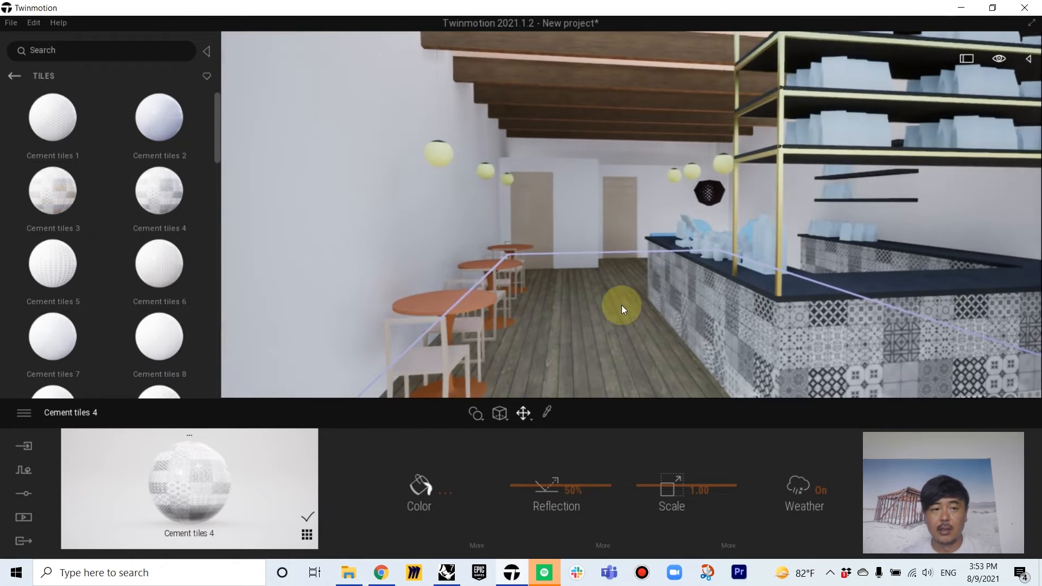
{"action": "left_click", "coordinate": [14, 76]}
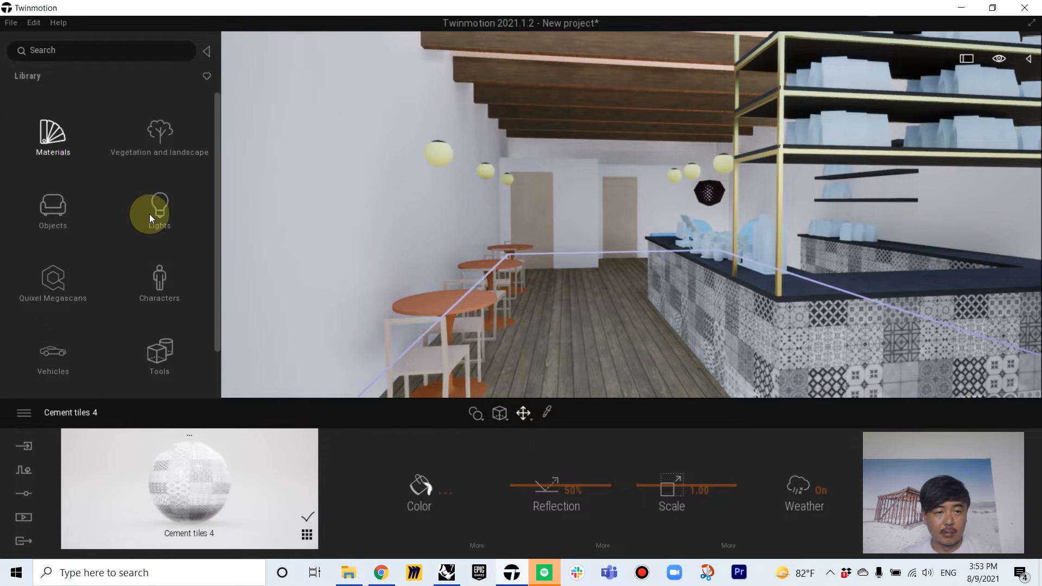
{"action": "left_click", "coordinate": [45, 134]}
{"action": "scroll", "coordinate": [93, 256], "scroll_direction": "down", "scroll_amount": 3}
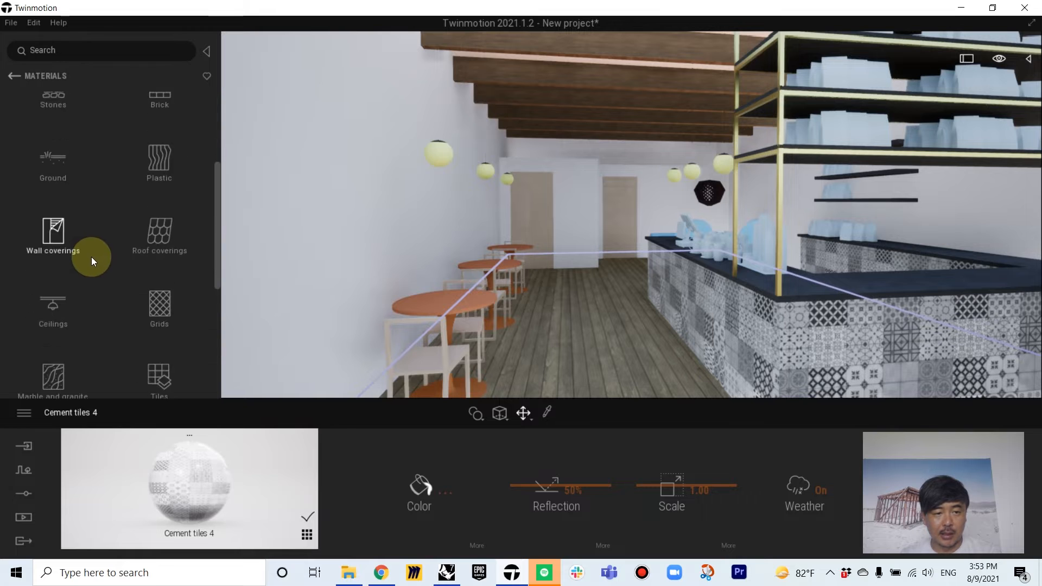
{"action": "scroll", "coordinate": [92, 258], "scroll_direction": "down", "scroll_amount": 2}
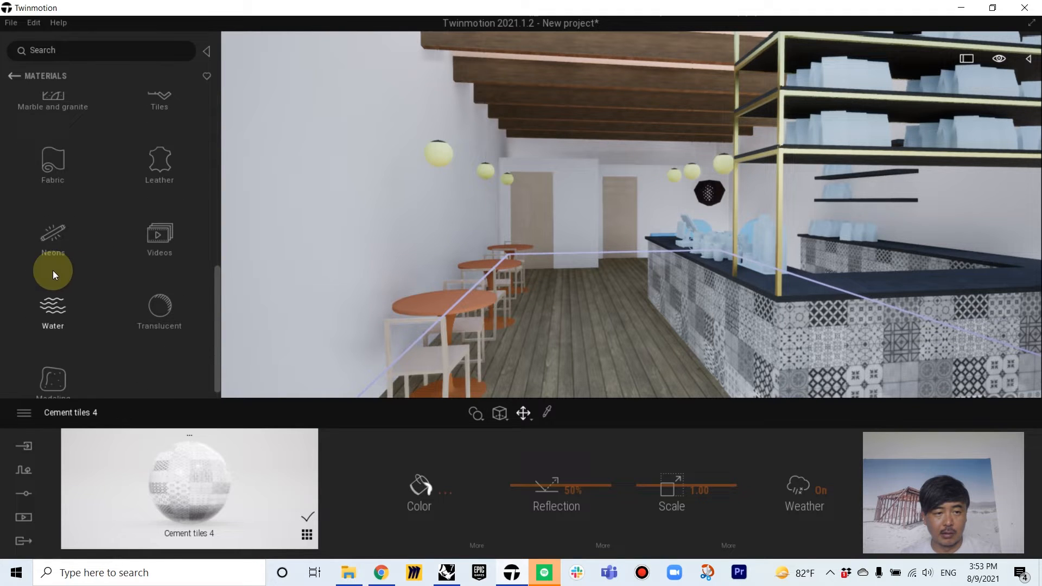
{"action": "left_click", "coordinate": [57, 236]}
{"action": "left_click_drag", "start_coordinate": [159, 128], "coordinate": [438, 156]}
{"action": "right_click_drag", "start_coordinate": [535, 298], "coordinate": [560, 318]}
{"action": "key", "text": "s"}
{"action": "key", "text": "w"}
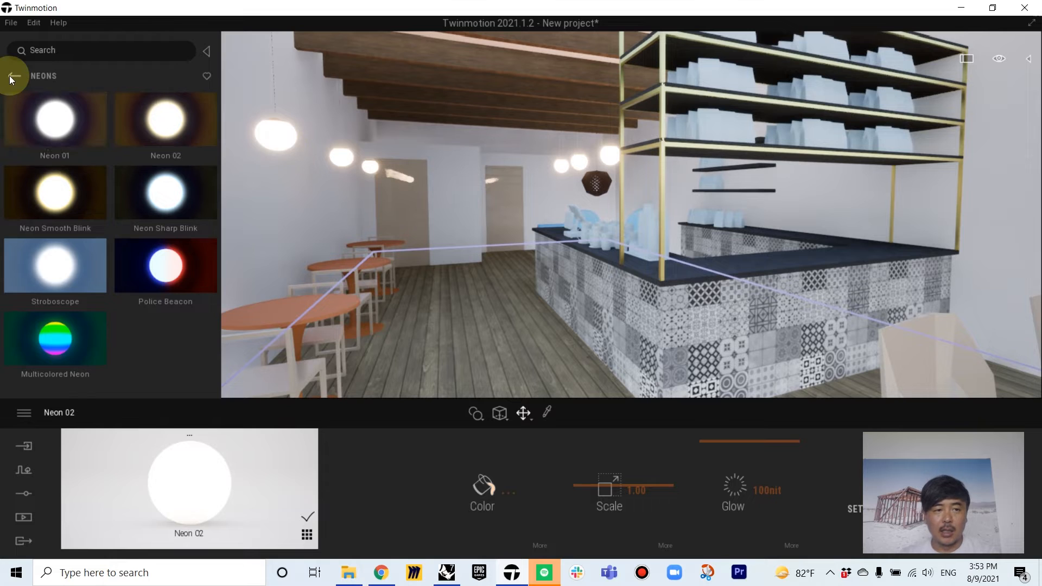
Step: Duplicate the off-white Glossy plastic material and apply the copy to the orange round tabletops
{"action": "left_click", "coordinate": [12, 76]}
{"action": "left_click", "coordinate": [12, 76]}
{"action": "left_click", "coordinate": [59, 146]}
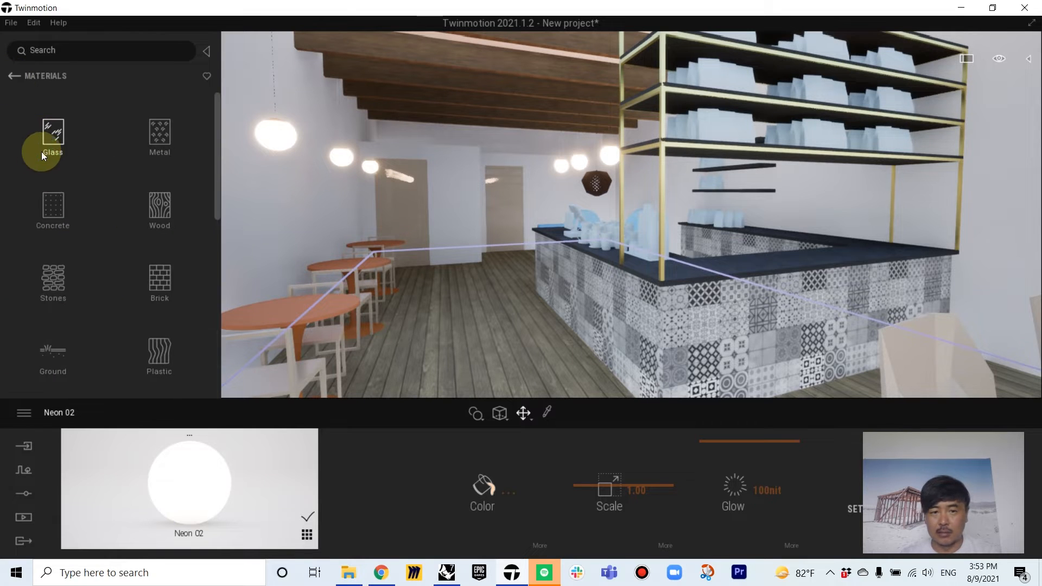
{"action": "scroll", "coordinate": [97, 209], "scroll_direction": "down", "scroll_amount": 3}
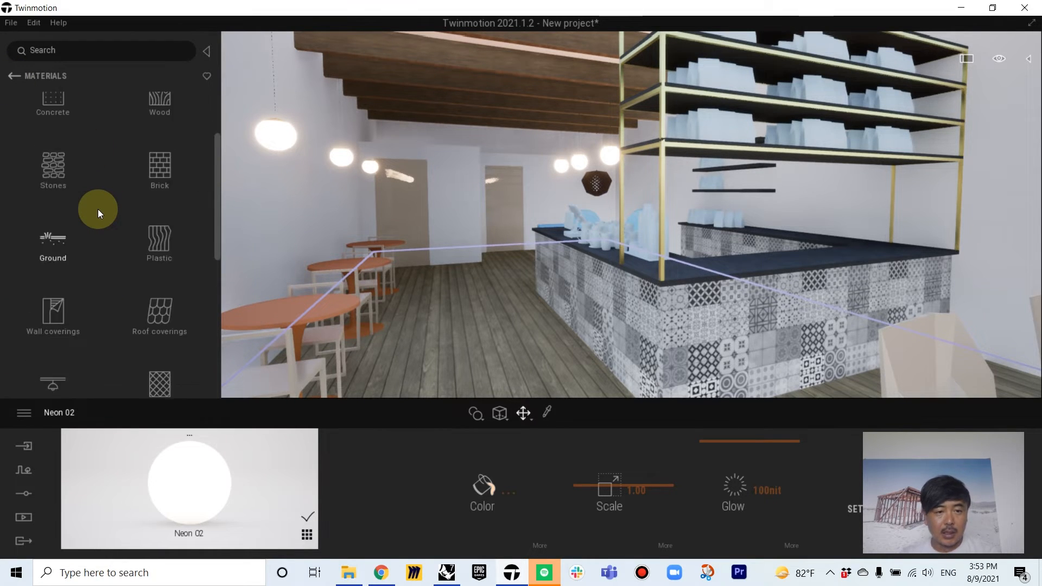
{"action": "left_click", "coordinate": [159, 222]}
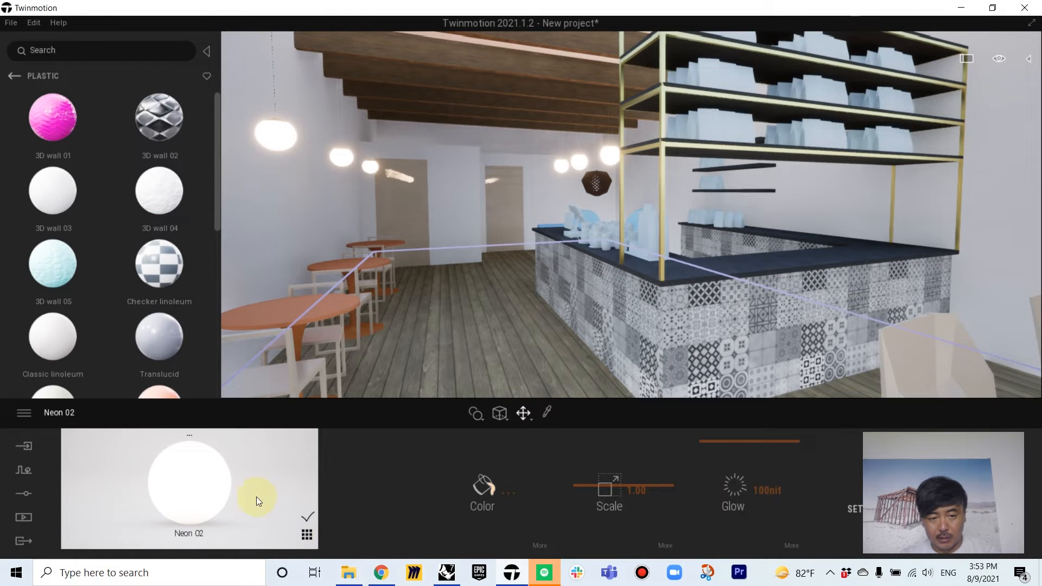
{"action": "left_click", "coordinate": [307, 536]}
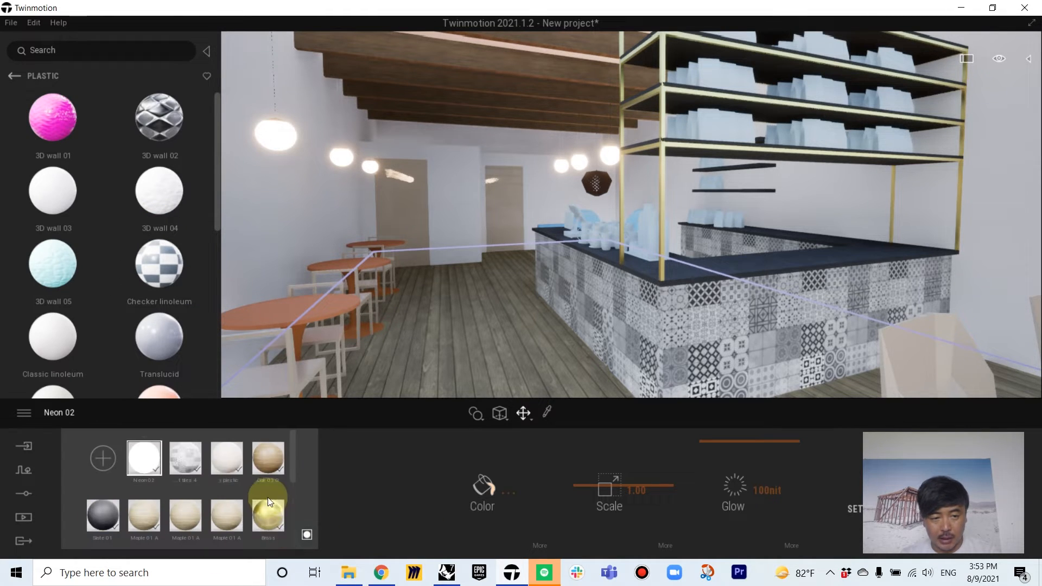
{"action": "left_click", "coordinate": [228, 455]}
{"action": "right_click", "coordinate": [228, 455]}
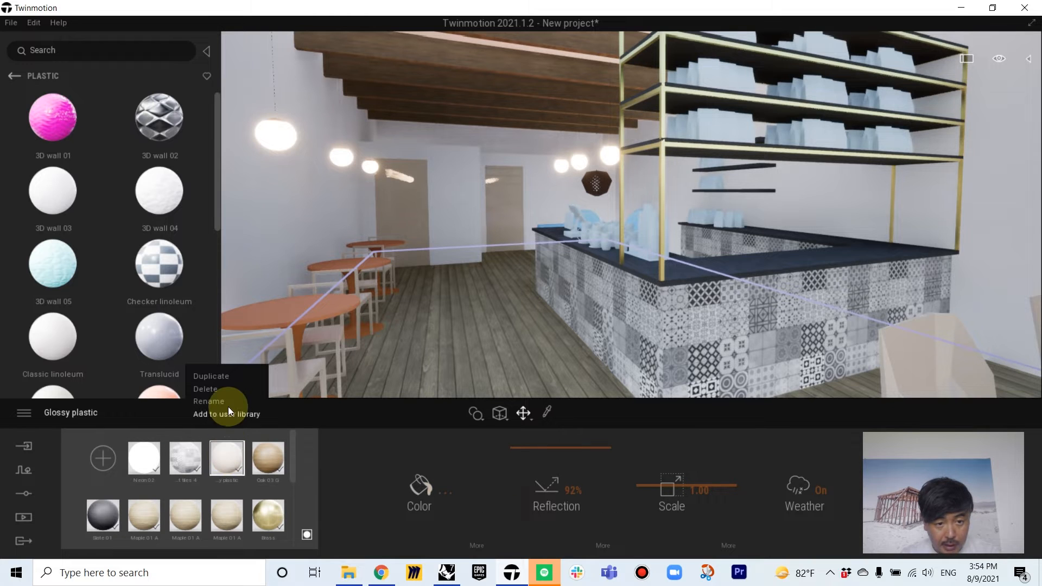
{"action": "left_click", "coordinate": [215, 378]}
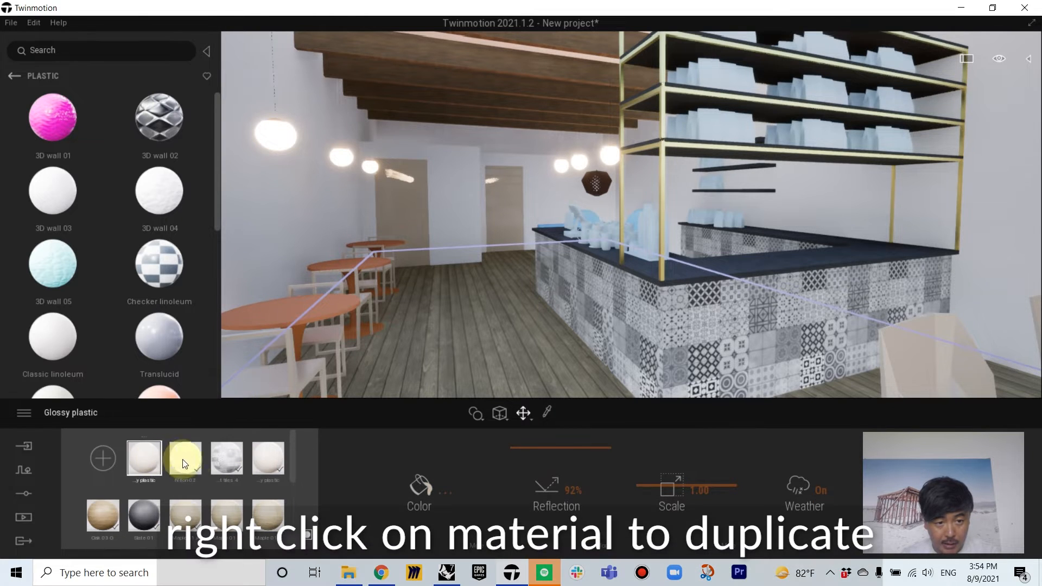
{"action": "left_click_drag", "start_coordinate": [244, 376], "coordinate": [305, 317]}
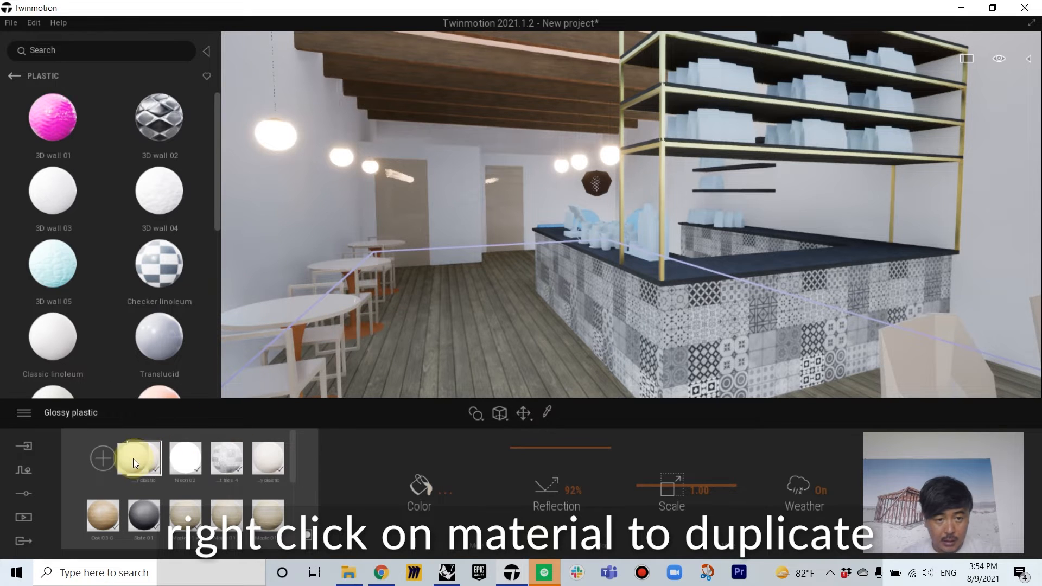
Step: Find Slightly worn chrome among the metal materials and apply it to the orange table bases
{"action": "left_click", "coordinate": [15, 76]}
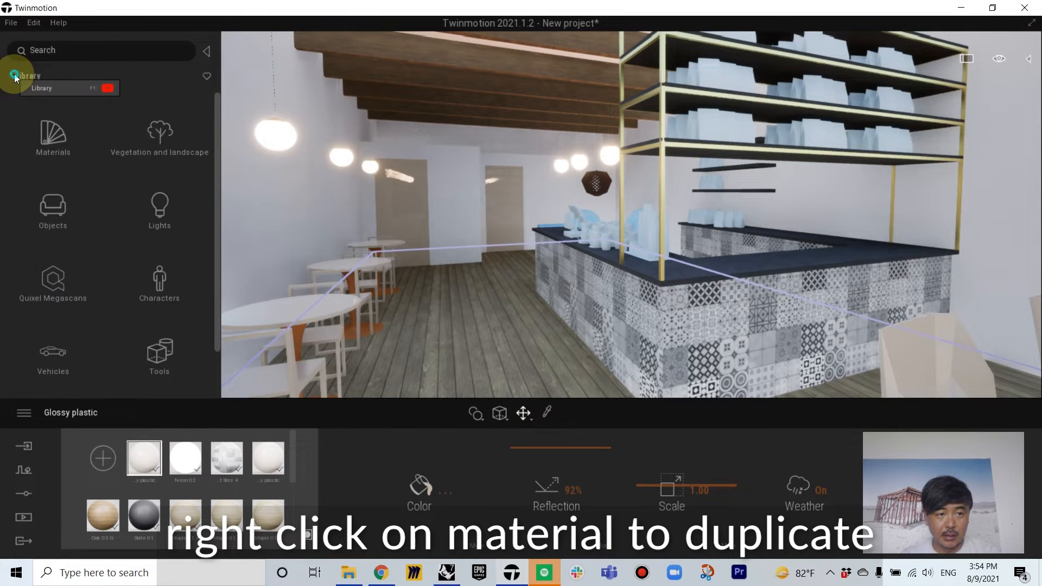
{"action": "left_click", "coordinate": [45, 137]}
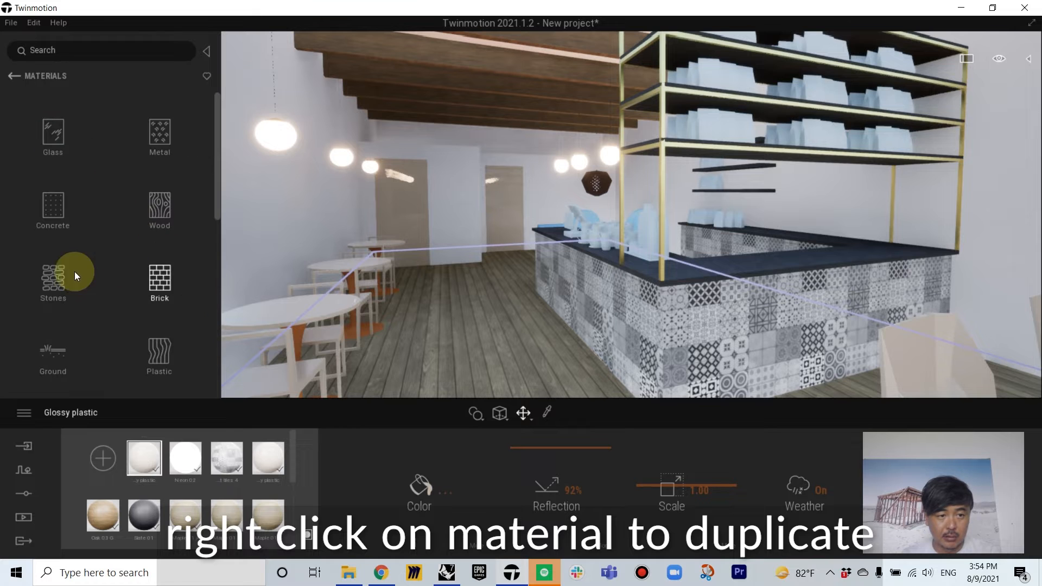
{"action": "left_click", "coordinate": [147, 139]}
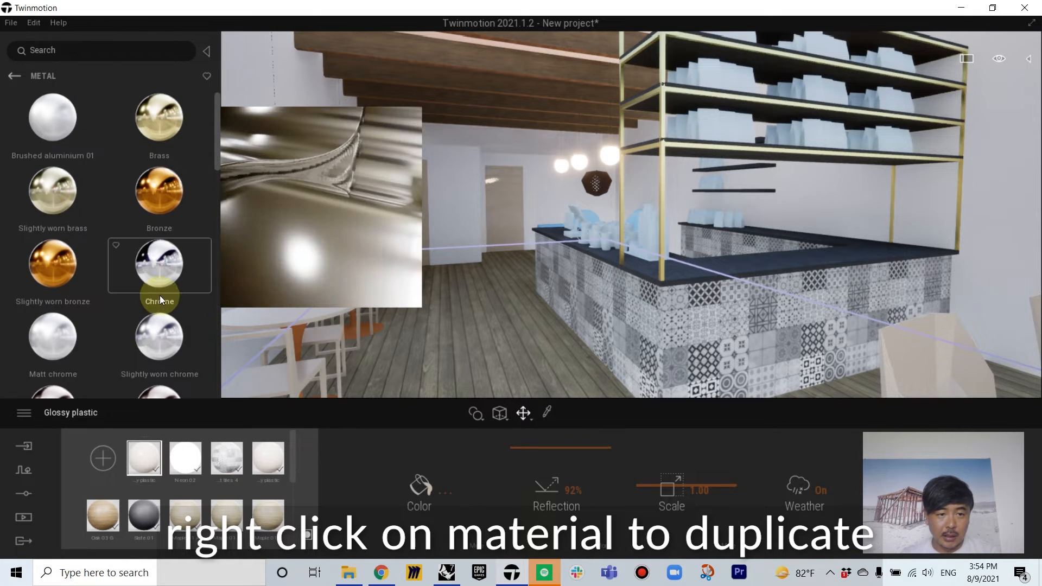
{"action": "left_click_drag", "start_coordinate": [161, 324], "coordinate": [299, 348]}
Step: Duplicate the off-white Glossy plastic again and apply the copy to the light blue items on the counter and shelves, leaving the slate surfaces as they were
{"action": "right_click_drag", "start_coordinate": [568, 336], "coordinate": [562, 311]}
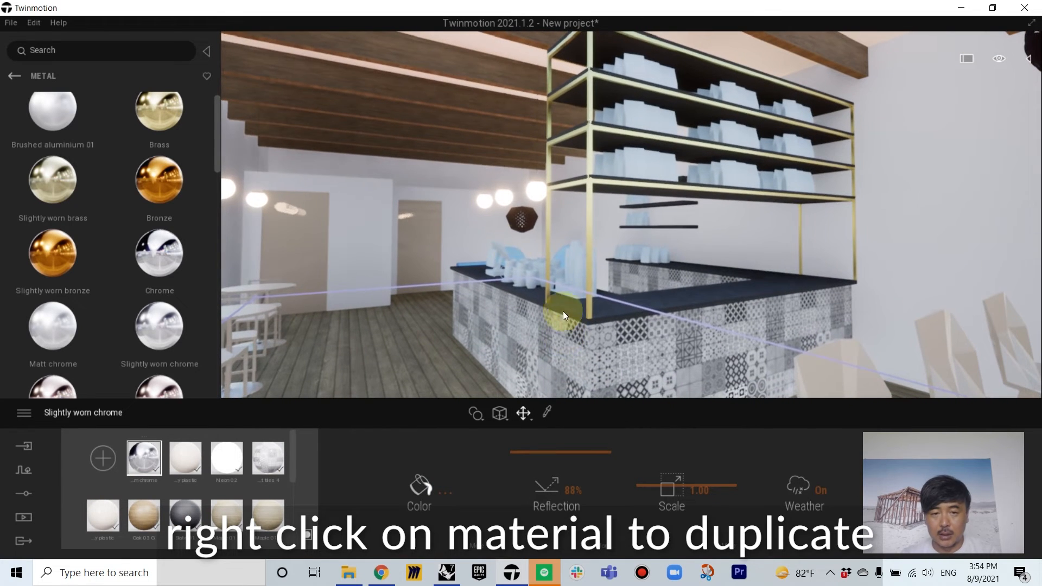
{"action": "left_click", "coordinate": [565, 267]}
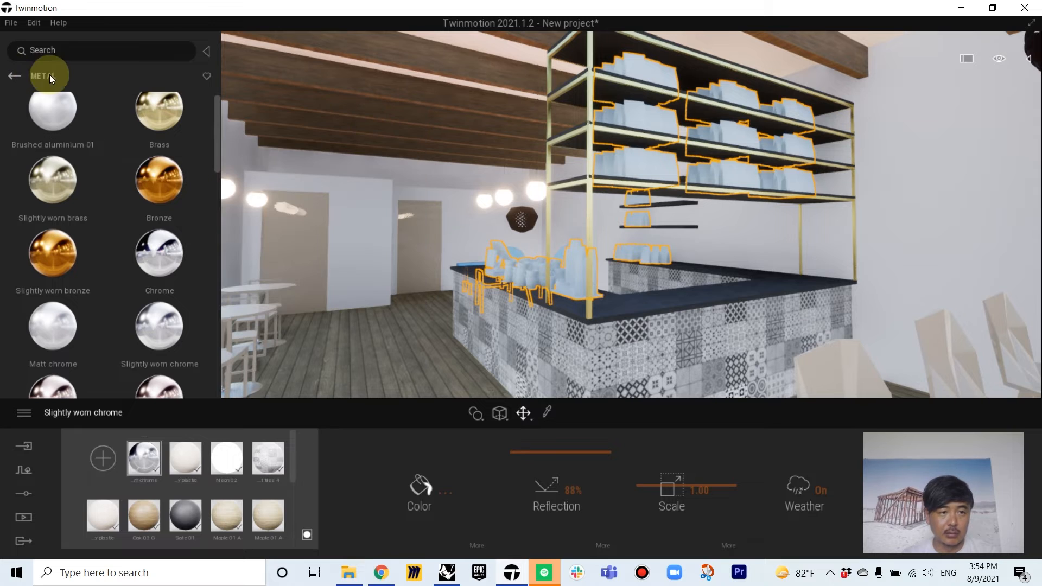
{"action": "left_click", "coordinate": [13, 76]}
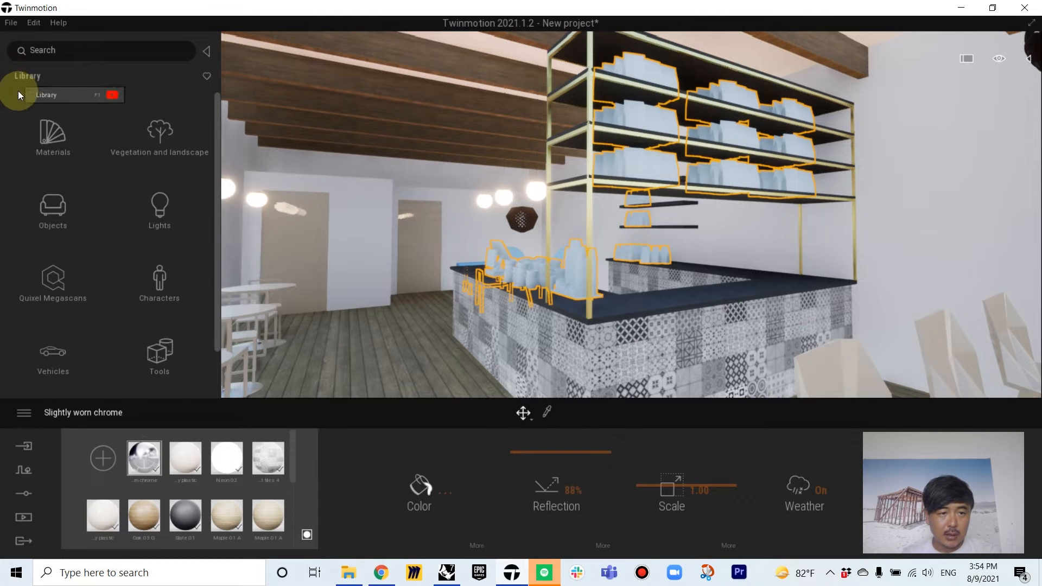
{"action": "right_click", "coordinate": [188, 458]}
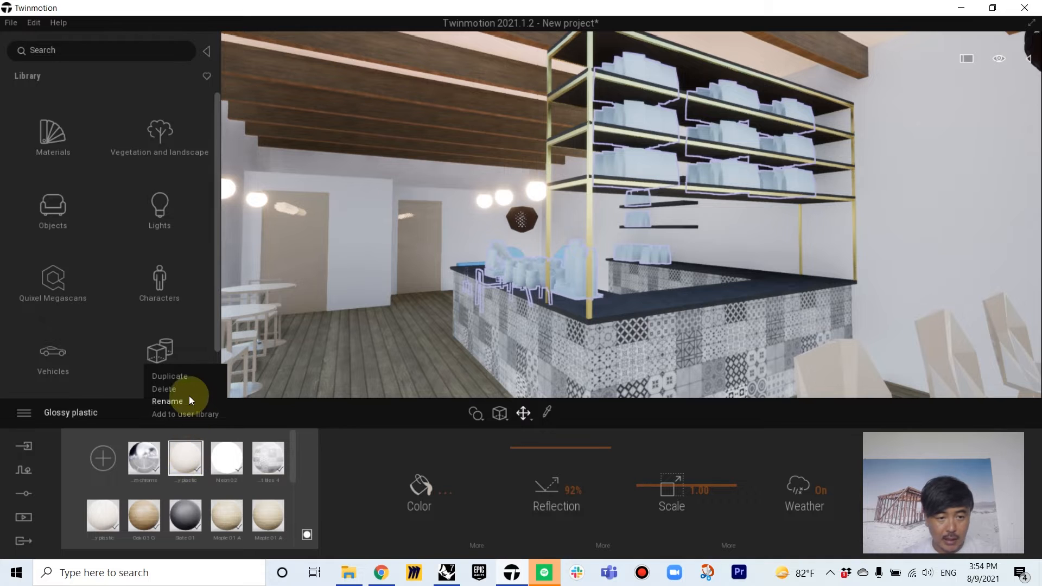
{"action": "left_click", "coordinate": [188, 377]}
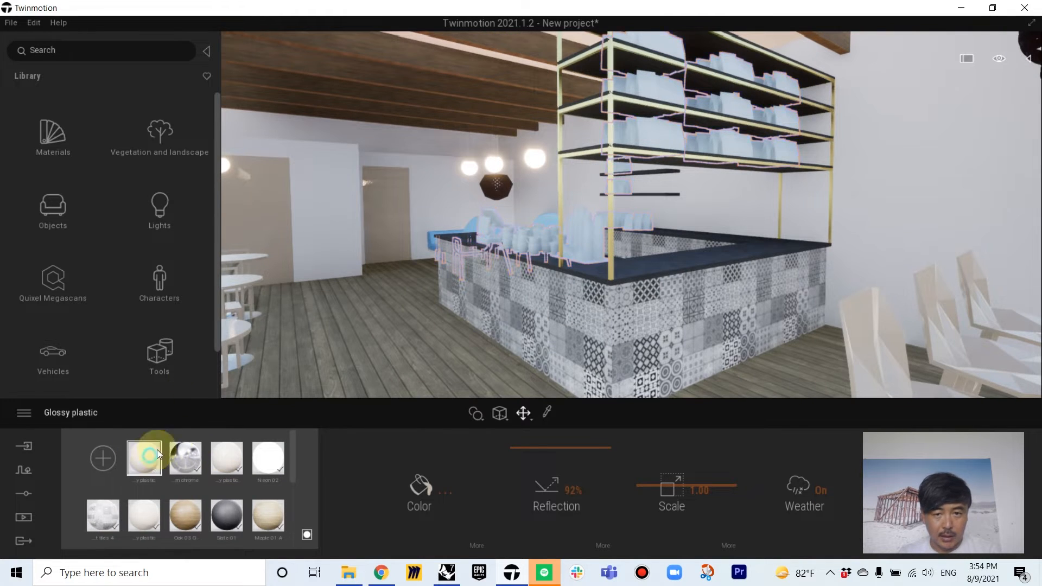
{"action": "left_click_drag", "start_coordinate": [157, 455], "coordinate": [580, 237]}
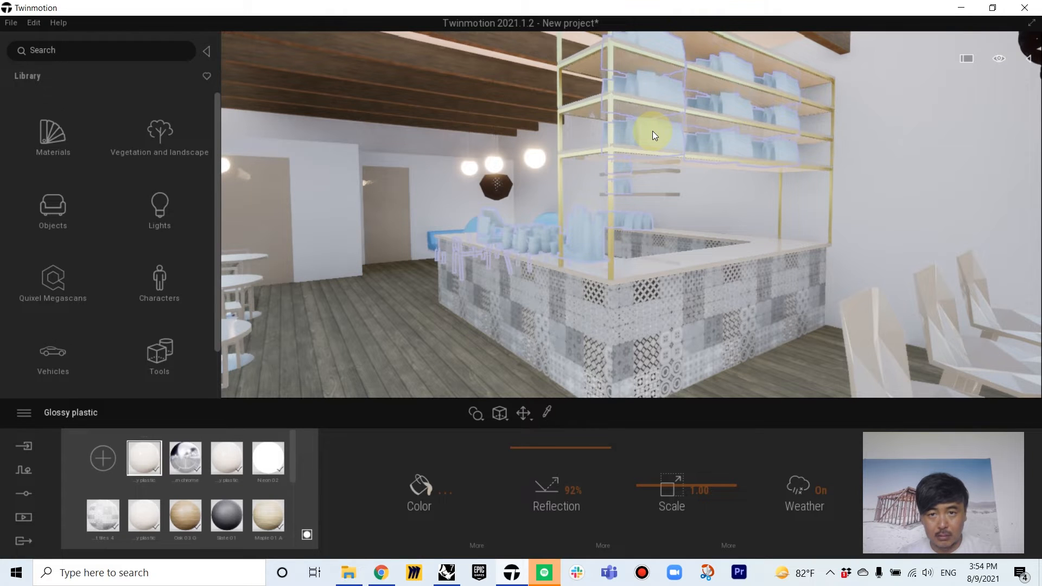
{"action": "key", "text": "ctrl+z"}
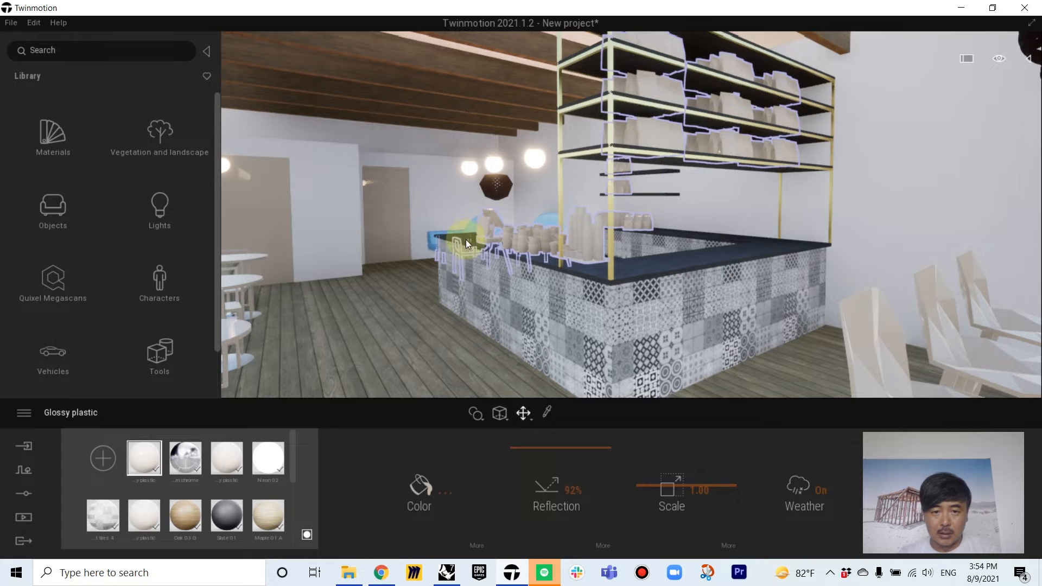
Step: Find Carpet wool busy 01 among the fabric materials and apply it to the light blue sofa and armchairs
{"action": "left_click", "coordinate": [435, 481]}
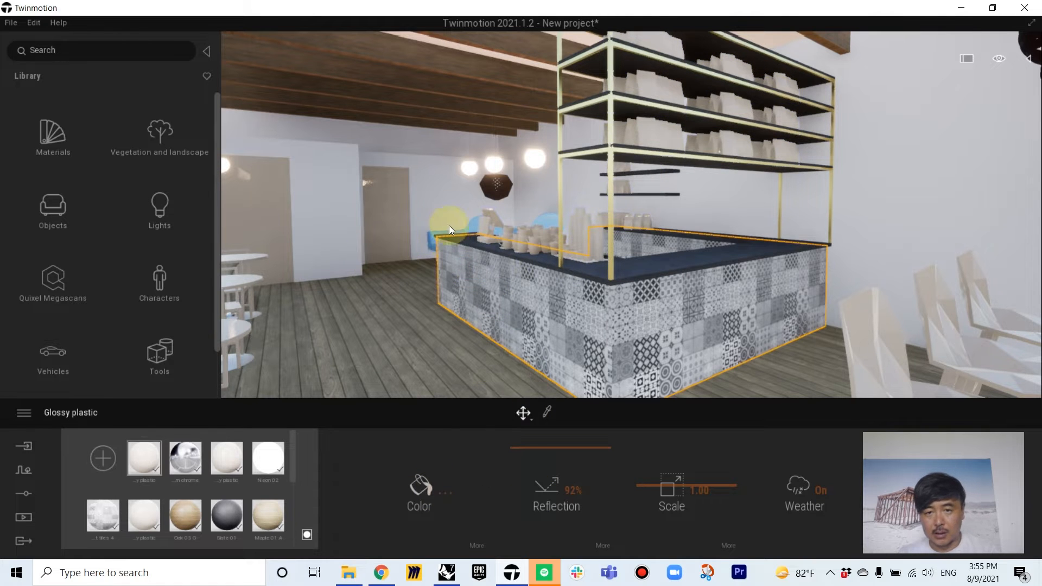
{"action": "right_click_drag", "start_coordinate": [448, 226], "coordinate": [540, 233]}
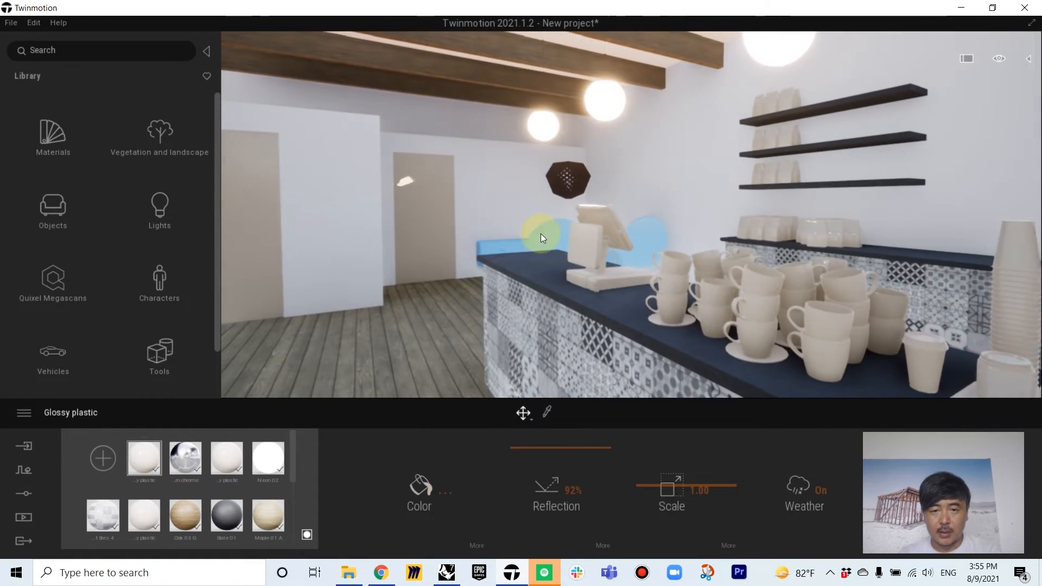
{"action": "key", "text": "f"}
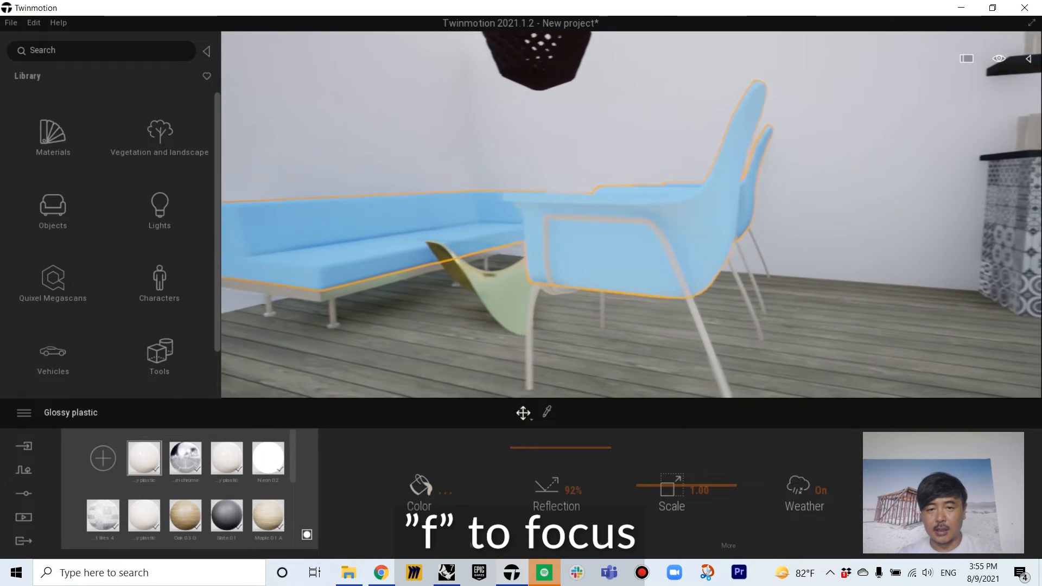
{"action": "left_click", "coordinate": [47, 136]}
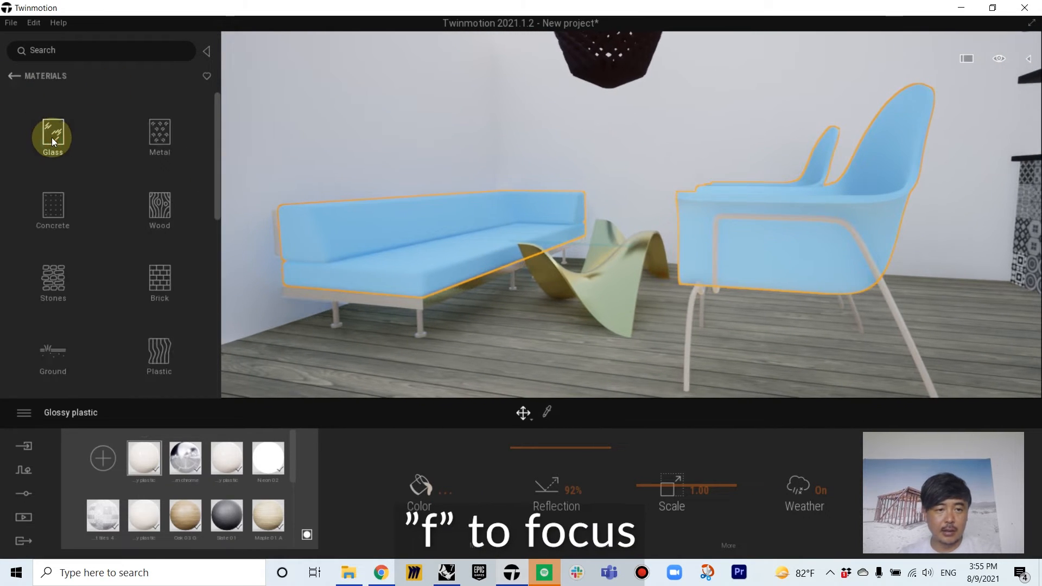
{"action": "scroll", "coordinate": [119, 271], "scroll_direction": "down", "scroll_amount": 5}
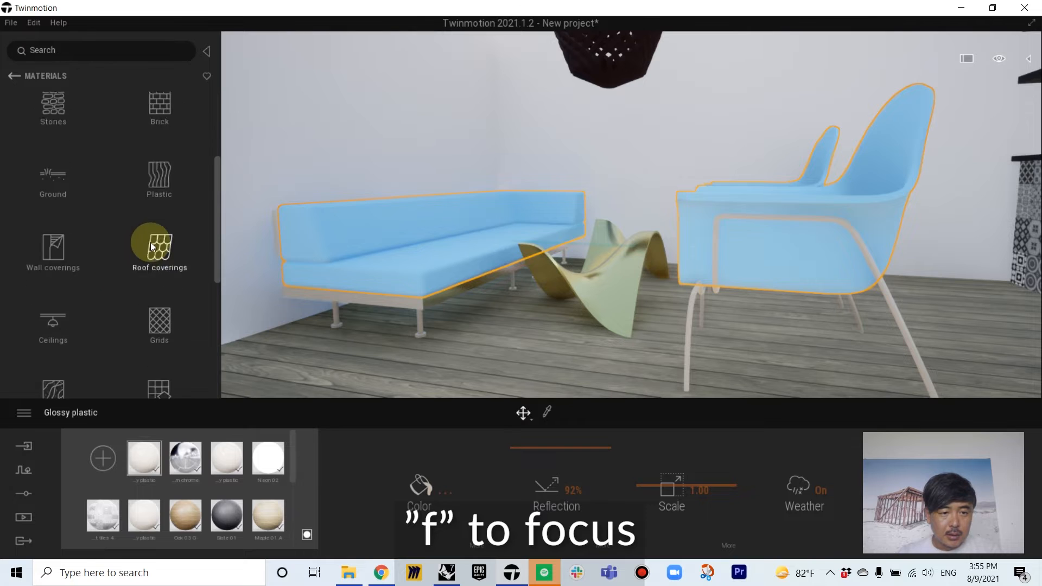
{"action": "scroll", "coordinate": [152, 248], "scroll_direction": "down", "scroll_amount": 2}
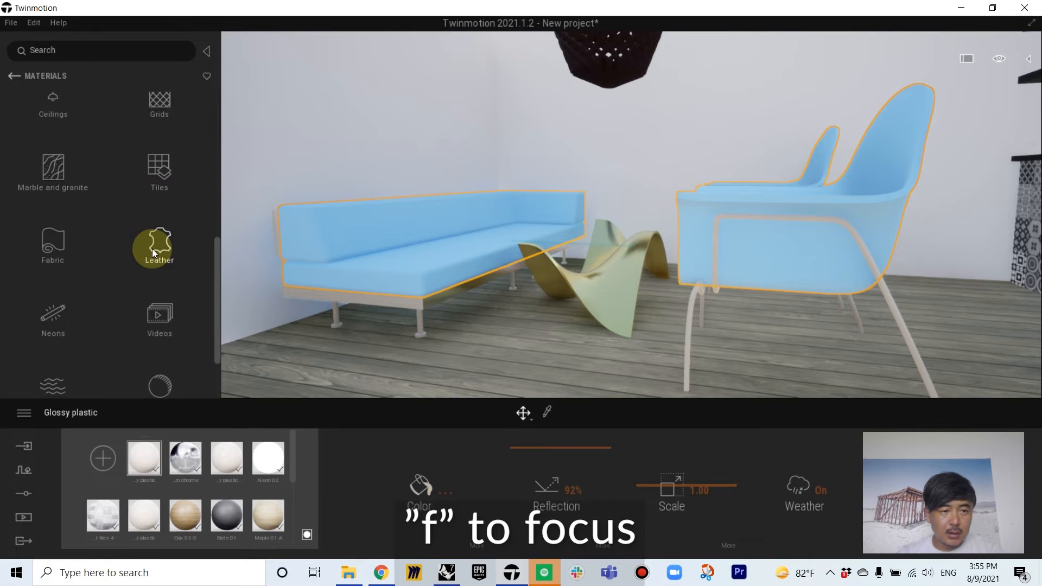
{"action": "left_click", "coordinate": [52, 240]}
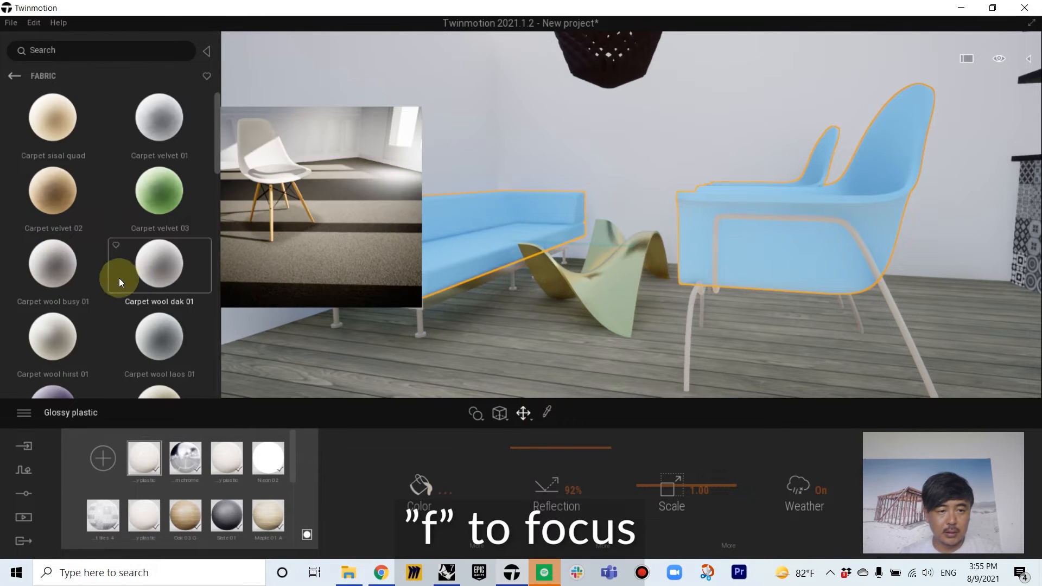
{"action": "left_click_drag", "start_coordinate": [19, 261], "coordinate": [387, 253]}
{"action": "right_click_drag", "start_coordinate": [307, 274], "coordinate": [790, 225]}
{"action": "key", "text": "a"}
{"action": "key", "text": "d"}
{"action": "right_click_drag", "start_coordinate": [402, 282], "coordinate": [487, 288]}
{"action": "key", "text": "a"}
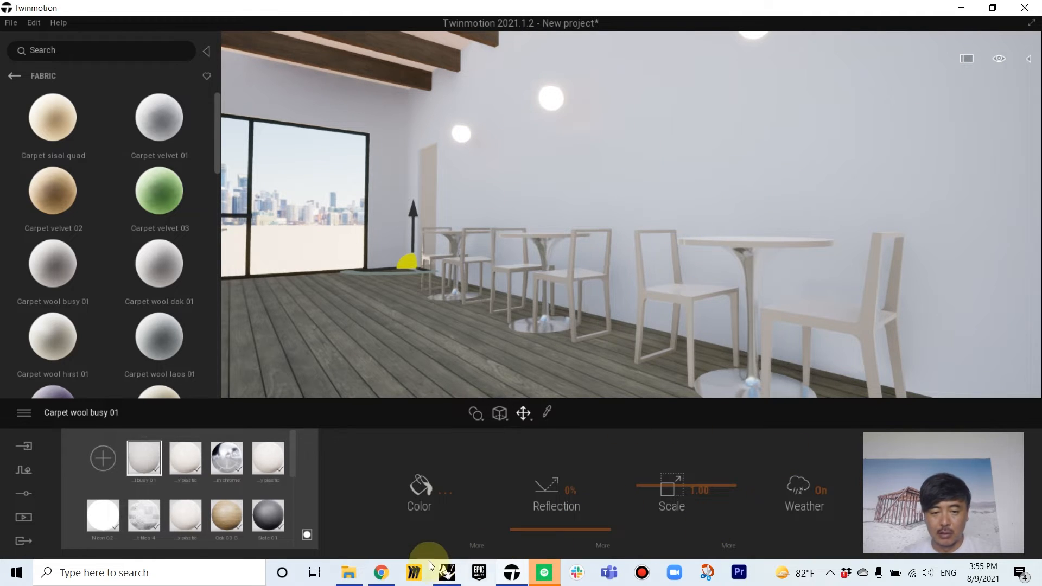
Step: Switch to the W06_Render_finished.3dm model in Rhino and show all four viewports, with the café plan in view
{"action": "left_click", "coordinate": [445, 577]}
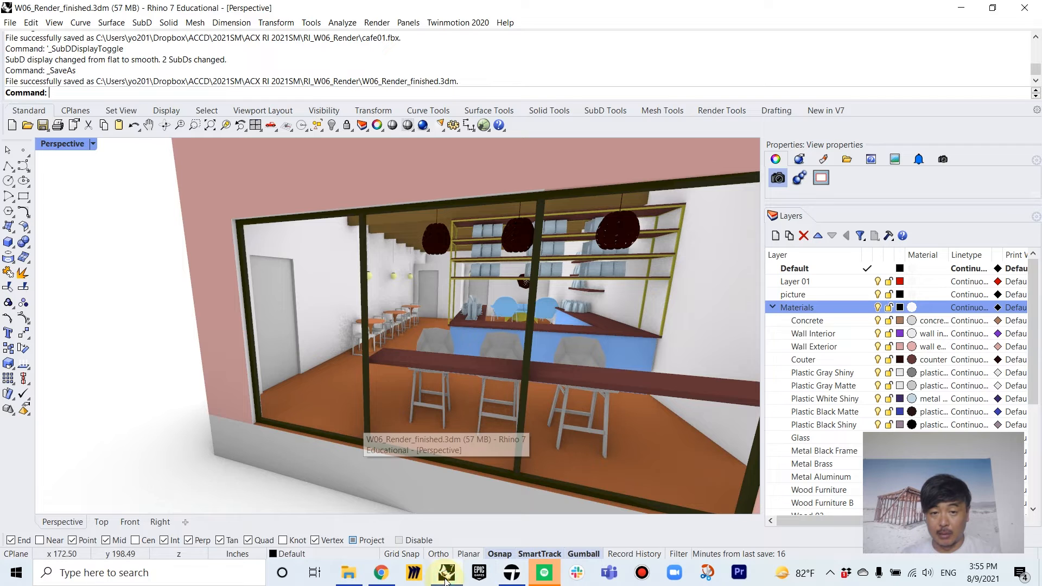
{"action": "double_click", "coordinate": [76, 147]}
{"action": "scroll", "coordinate": [330, 246], "scroll_direction": "down", "scroll_amount": 12}
{"action": "right_click_drag", "start_coordinate": [299, 269], "coordinate": [364, 258]}
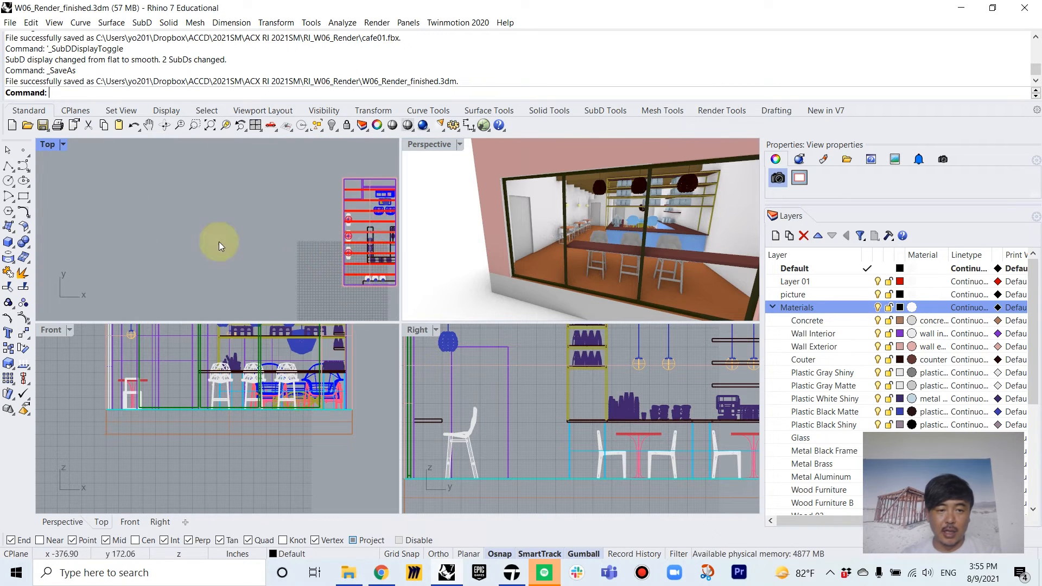
Step: Draw a box crossing the long side wall beside the dining tables, rising from floor level to the height of the door
{"action": "left_click", "coordinate": [8, 242]}
{"action": "scroll", "coordinate": [320, 214], "scroll_direction": "up", "scroll_amount": 2}
{"action": "left_click", "coordinate": [303, 193]}
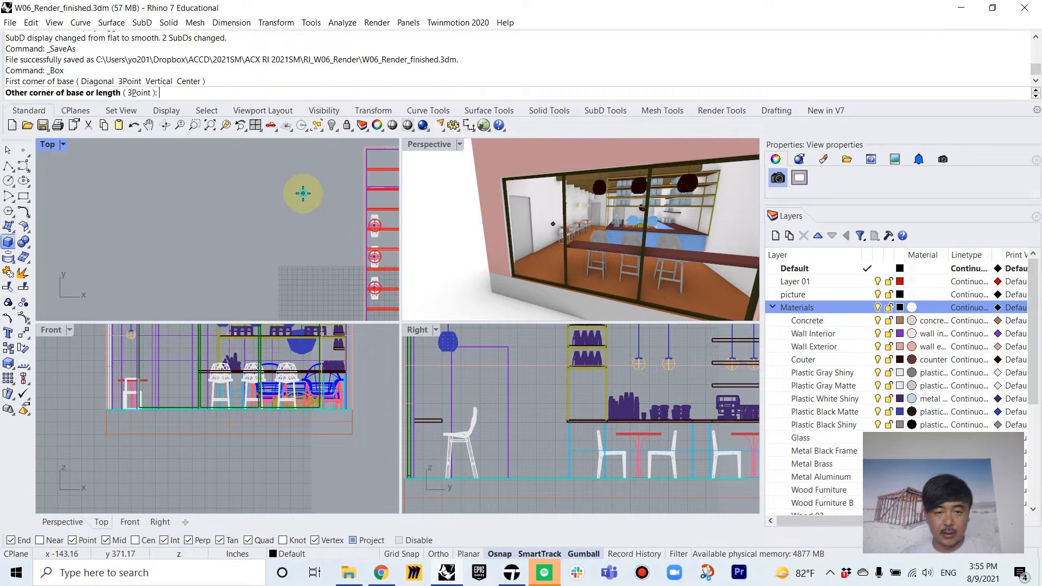
{"action": "right_click_drag", "start_coordinate": [363, 307], "coordinate": [322, 265]}
{"action": "scroll", "coordinate": [324, 271], "scroll_direction": "up", "scroll_amount": 6}
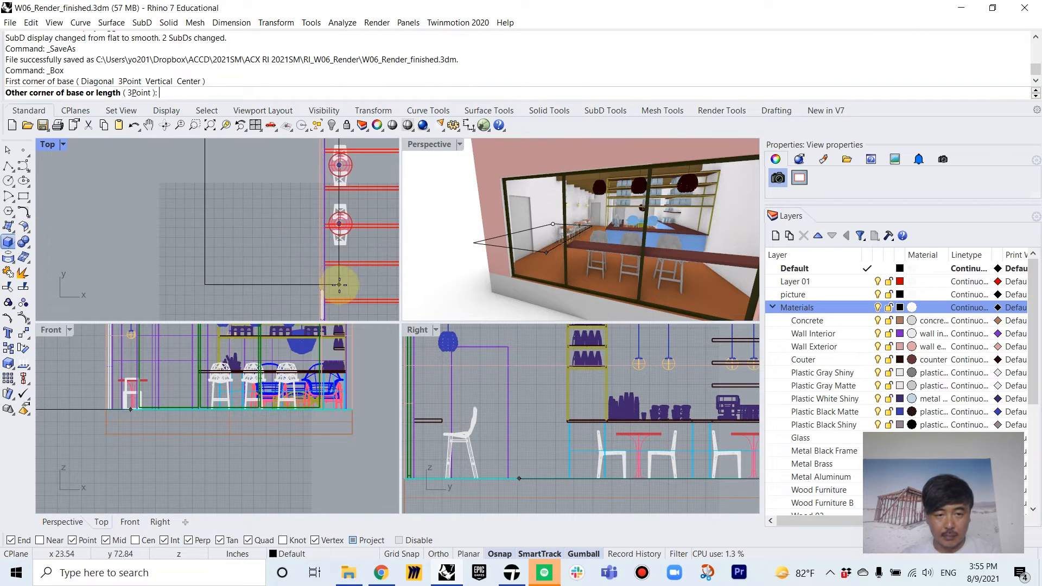
{"action": "left_click", "coordinate": [336, 264]}
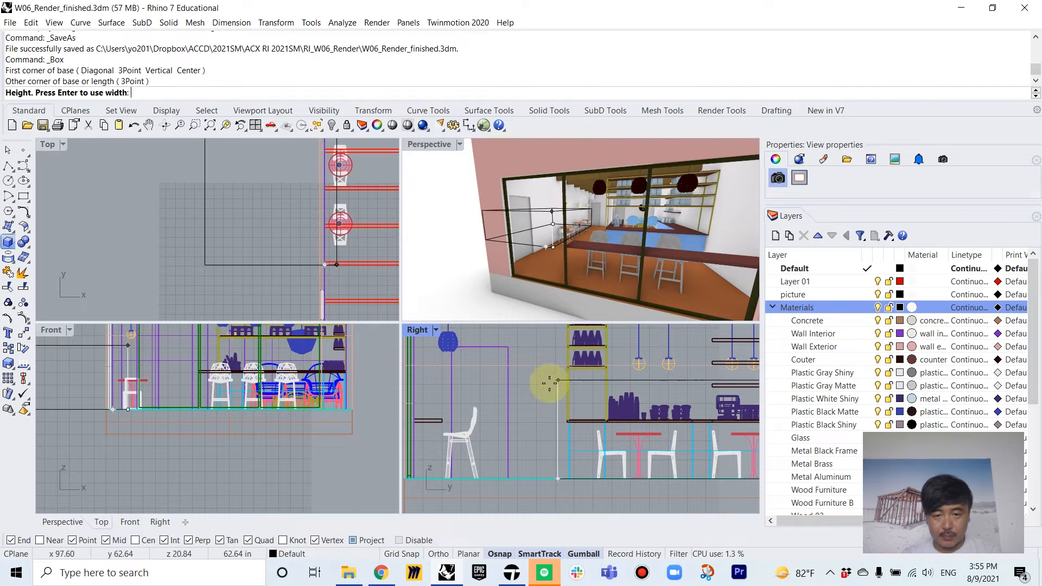
{"action": "right_click_drag", "start_coordinate": [547, 363], "coordinate": [549, 406]}
{"action": "left_click", "coordinate": [505, 389]}
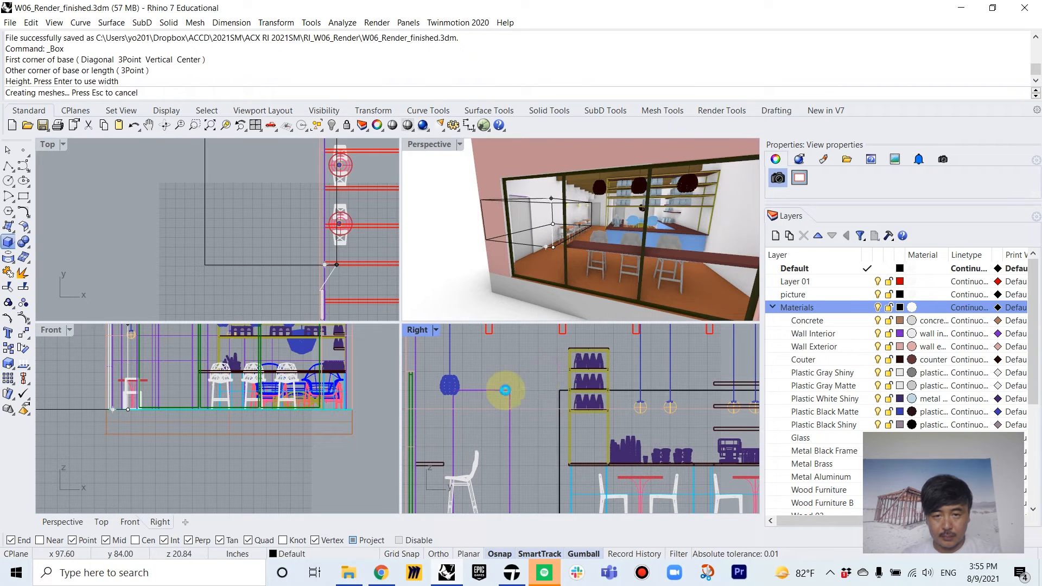
Step: Maximize the Perspective view facing the outside of the long wall, start Split and set the display mode to Ghosted
{"action": "right_click_drag", "start_coordinate": [526, 258], "coordinate": [630, 267]}
{"action": "left_click", "coordinate": [605, 248]}
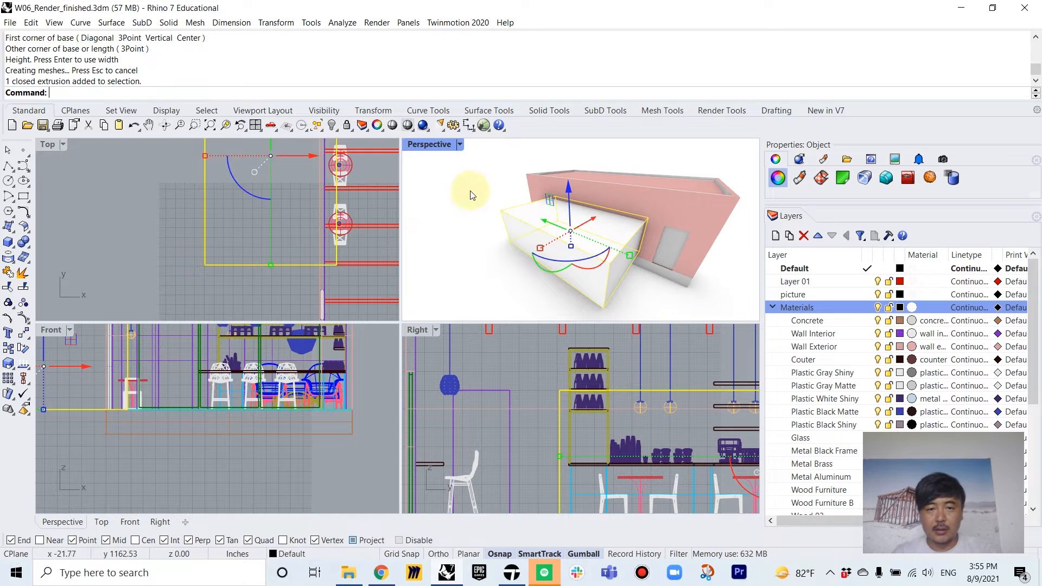
{"action": "double_click", "coordinate": [429, 144]}
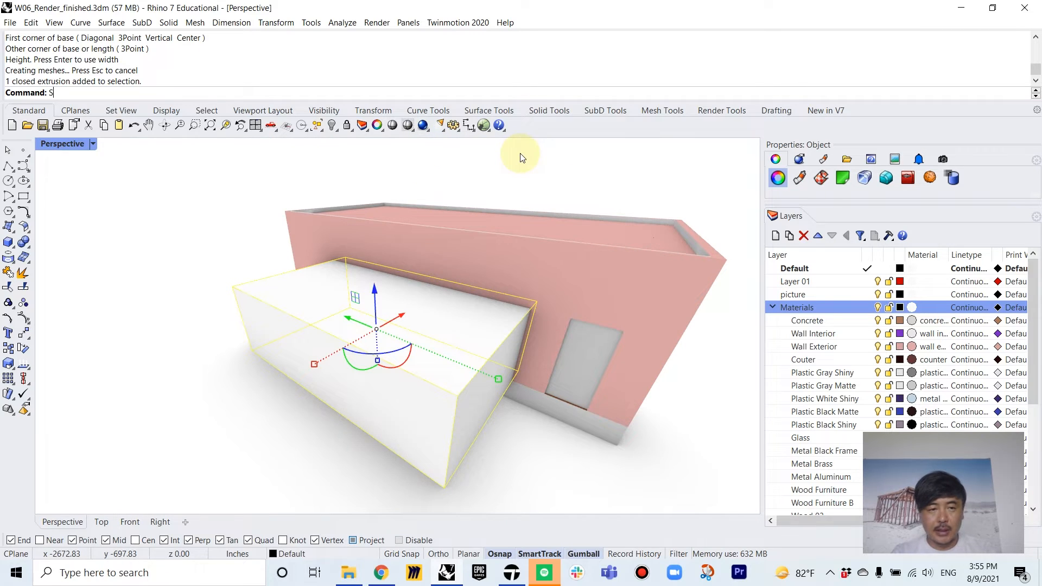
{"action": "type", "text": "it"}
{"action": "key", "text": "Return"}
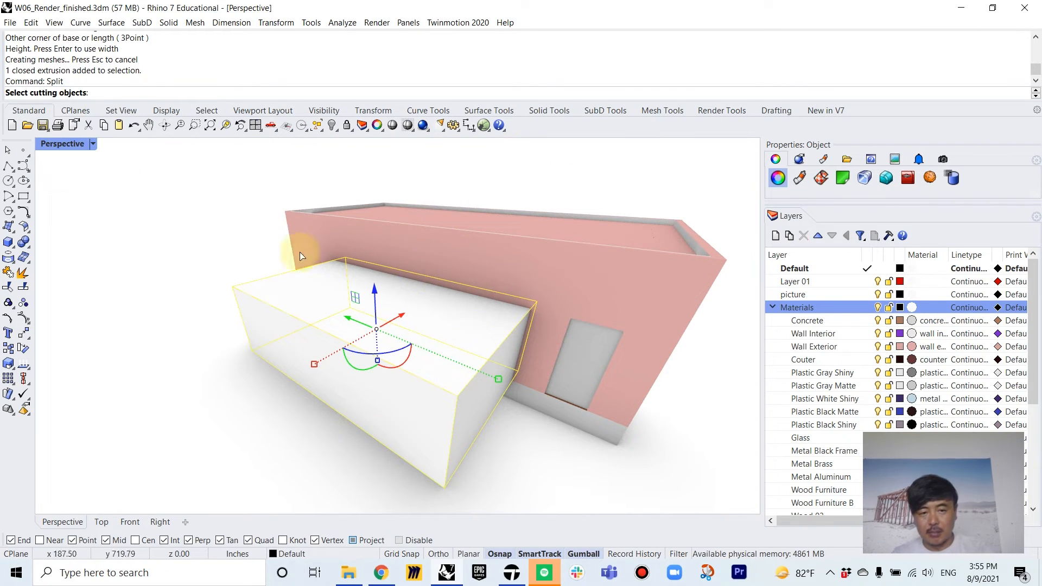
{"action": "right_click", "coordinate": [76, 154]}
{"action": "left_click", "coordinate": [80, 144]}
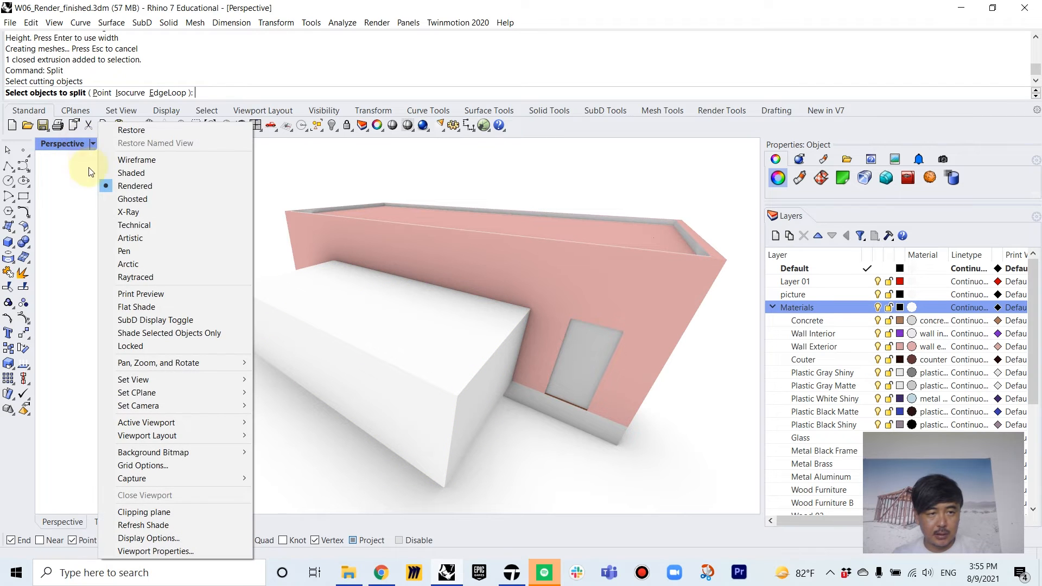
{"action": "left_click", "coordinate": [132, 199]}
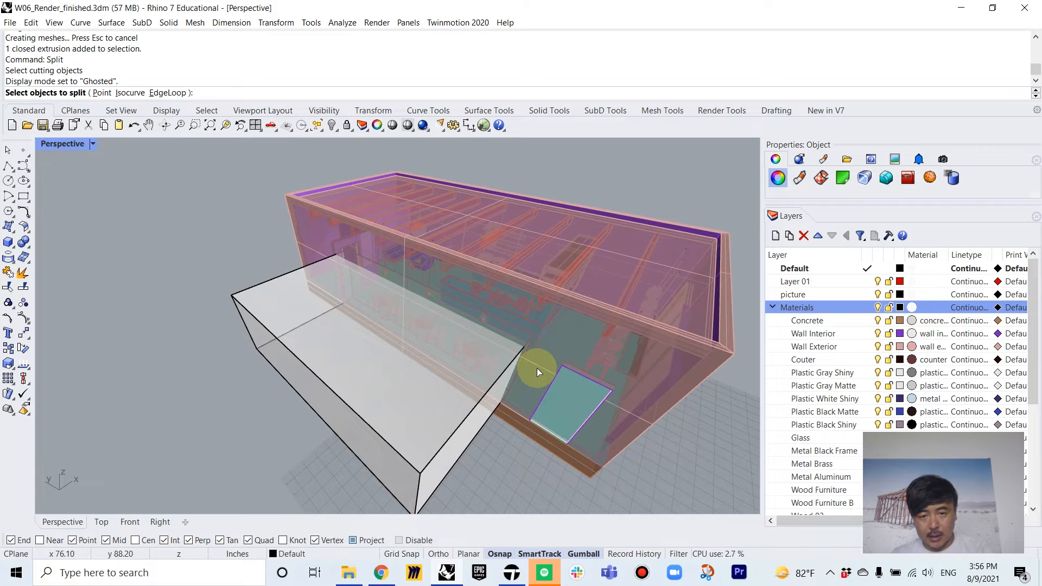
Step: Split the exterior and interior surfaces of the long side wall, using the box as the cutting object
{"action": "left_click", "coordinate": [537, 372]}
{"action": "left_click", "coordinate": [539, 362]}
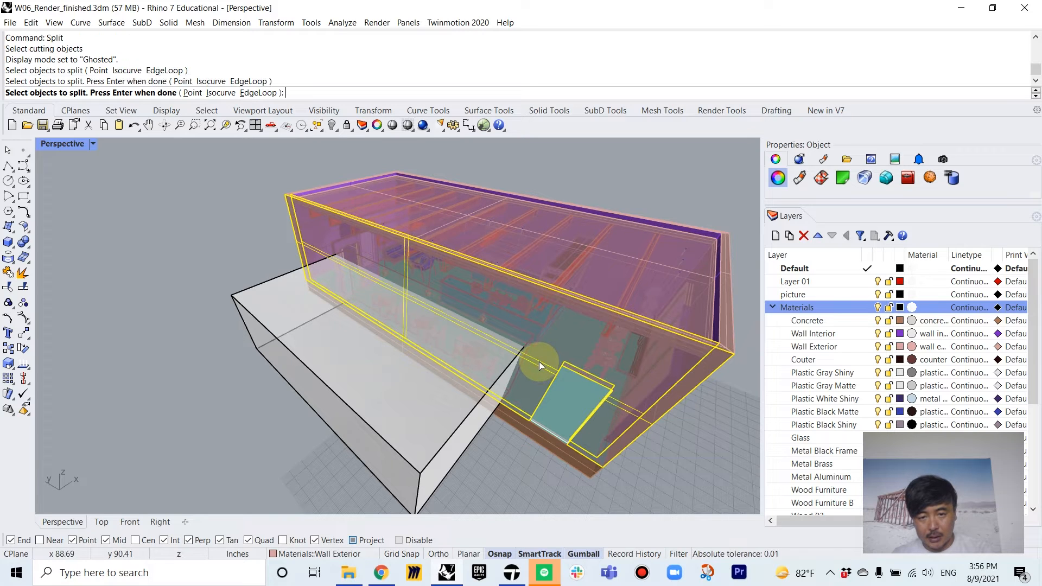
{"action": "right_click", "coordinate": [545, 356]}
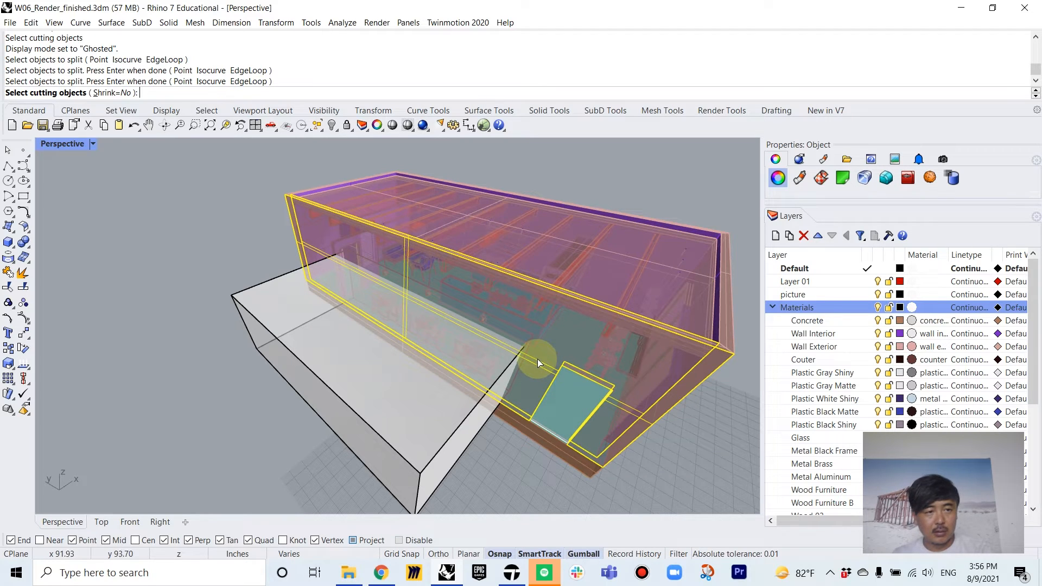
{"action": "left_click", "coordinate": [359, 389]}
{"action": "right_click", "coordinate": [390, 386]}
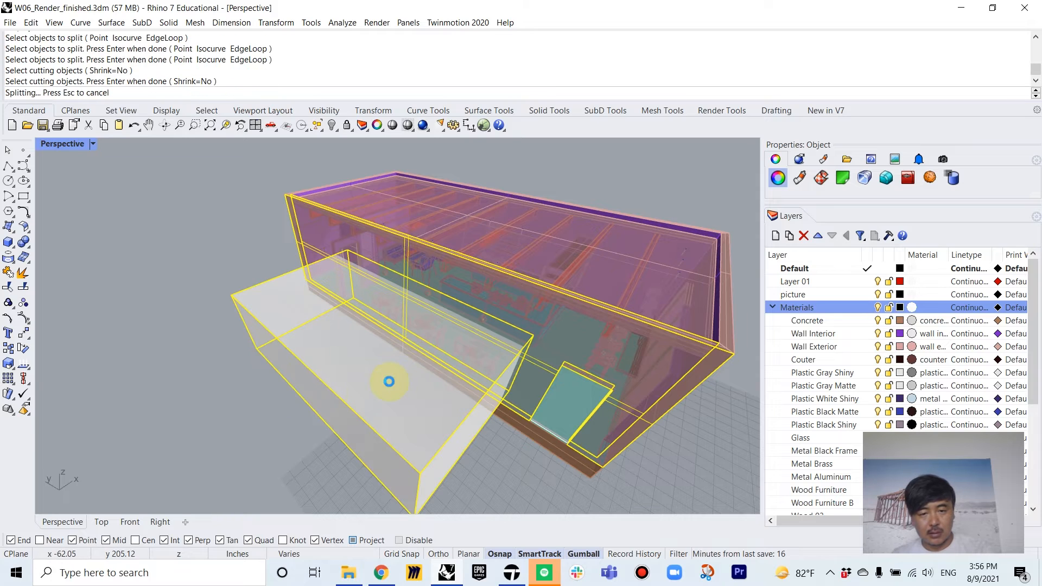
Step: Split the box, using the exterior and interior surfaces of the long side wall as cutting objects
{"action": "left_click", "coordinate": [430, 411]}
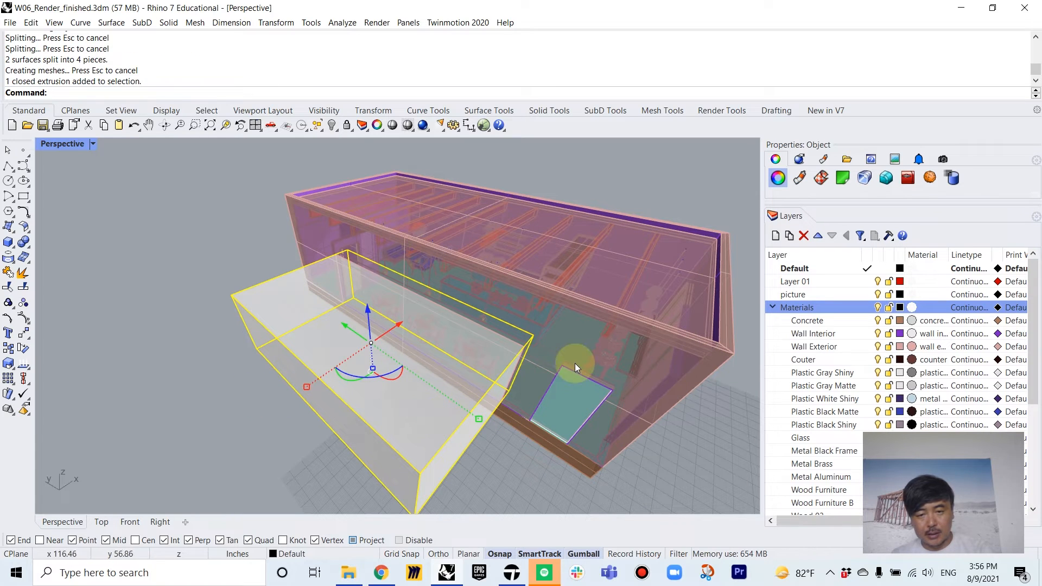
{"action": "right_click", "coordinate": [545, 366]}
{"action": "left_click", "coordinate": [545, 365]}
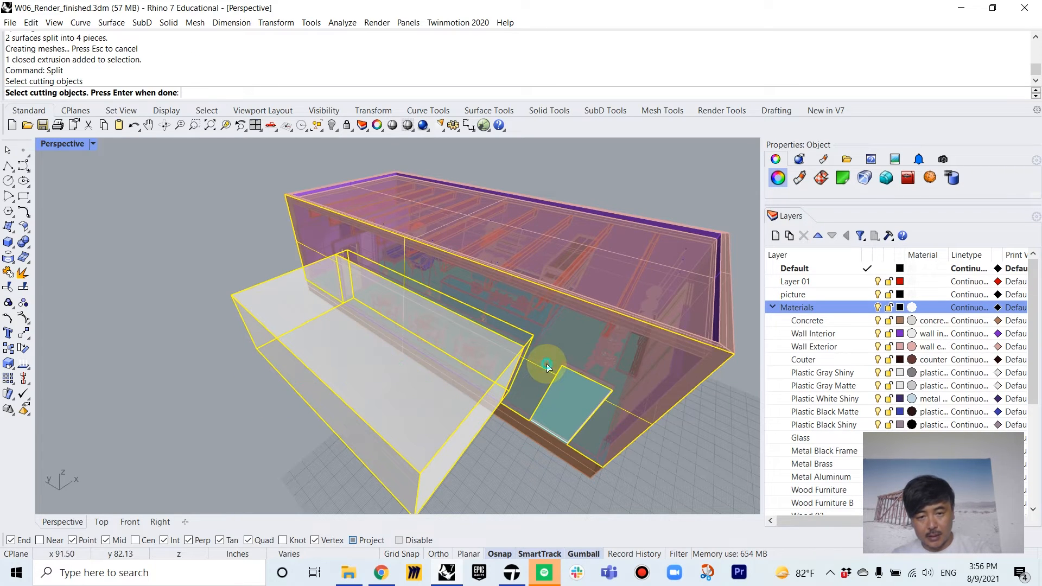
{"action": "left_click", "coordinate": [545, 366]}
{"action": "left_click", "coordinate": [545, 365]}
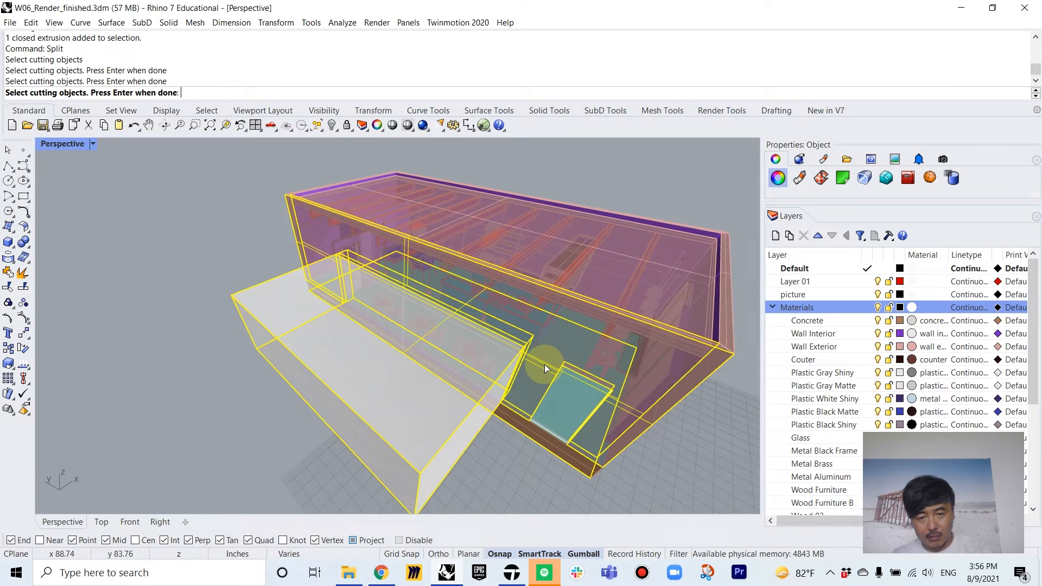
{"action": "left_click", "coordinate": [577, 341]}
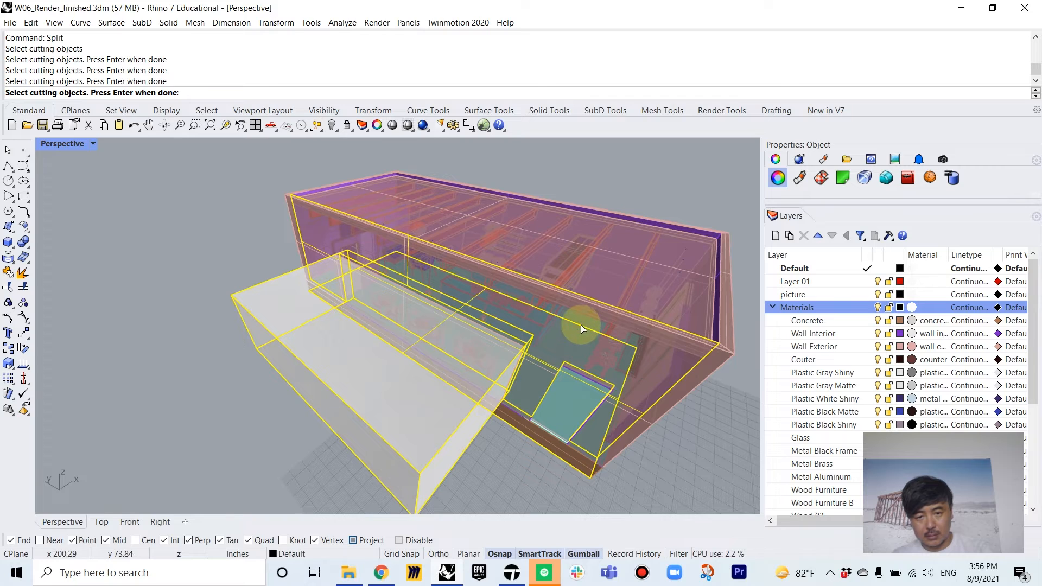
{"action": "left_click", "coordinate": [581, 325], "text": "ctrl"}
{"action": "left_click", "coordinate": [582, 325], "text": "ctrl"}
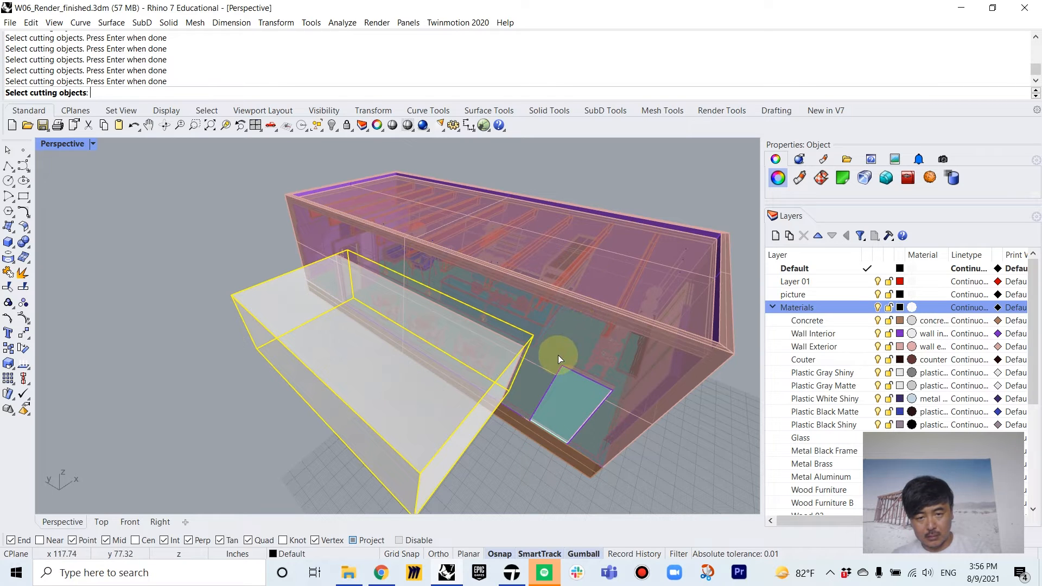
{"action": "left_click", "coordinate": [540, 360]}
{"action": "left_click", "coordinate": [539, 366]}
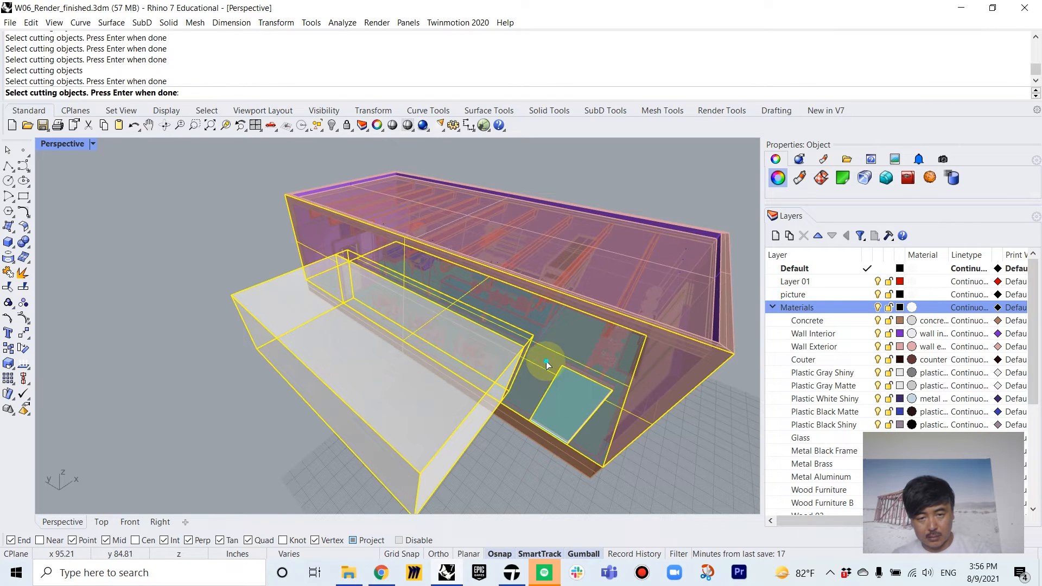
{"action": "left_click", "coordinate": [546, 362]}
{"action": "key", "text": "Return"}
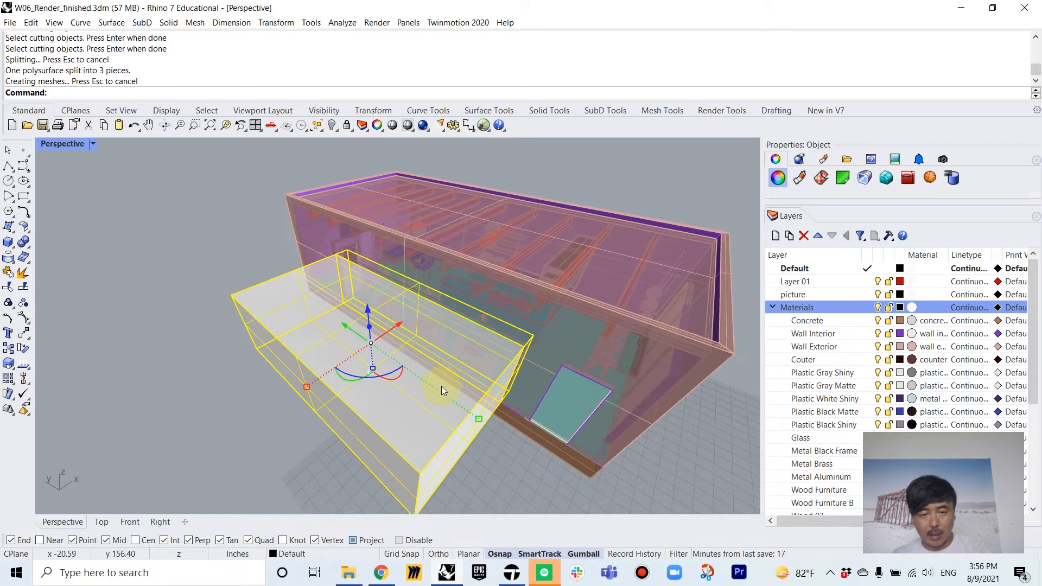
Step: Delete the part of the box outside the building and the piece cut out of the exterior wall surface
{"action": "left_click", "coordinate": [386, 387]}
{"action": "key", "text": "Delete"}
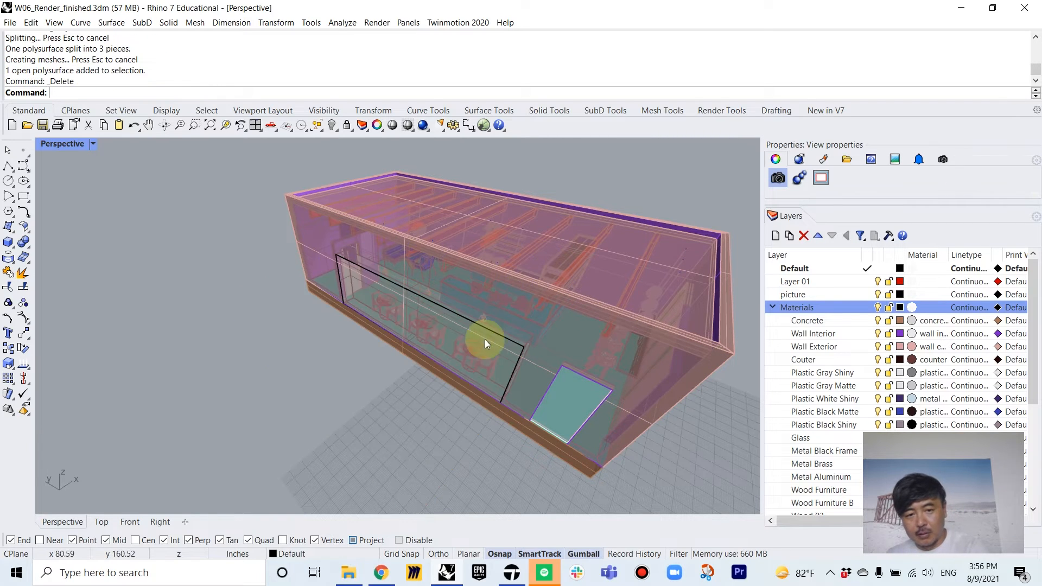
{"action": "right_click_drag", "start_coordinate": [484, 340], "coordinate": [517, 301]}
{"action": "scroll", "coordinate": [515, 299], "scroll_direction": "up", "scroll_amount": 5}
{"action": "left_click", "coordinate": [526, 304]}
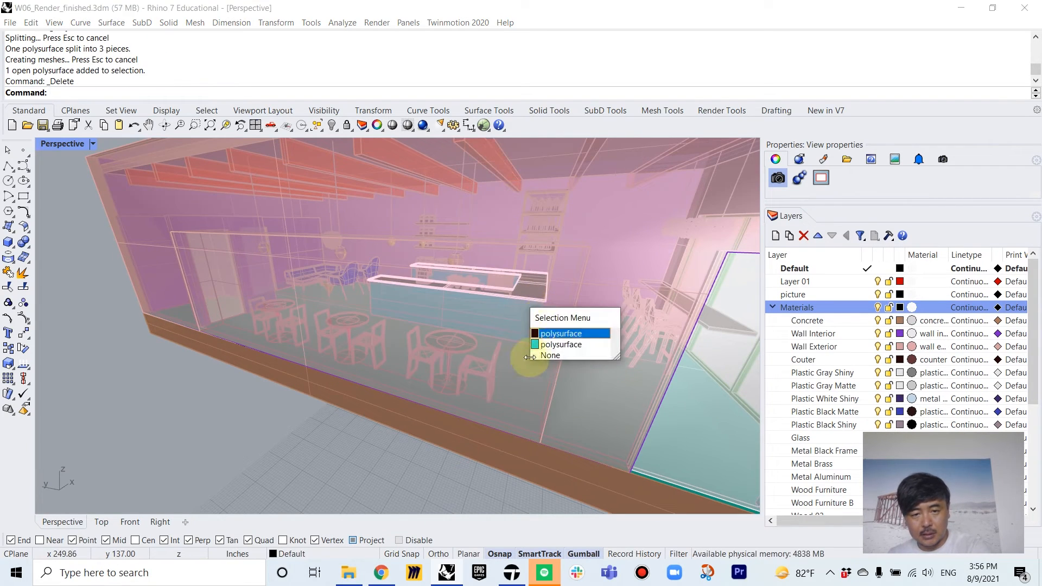
{"action": "left_click", "coordinate": [530, 364]}
{"action": "right_click_drag", "start_coordinate": [530, 369], "coordinate": [541, 333]}
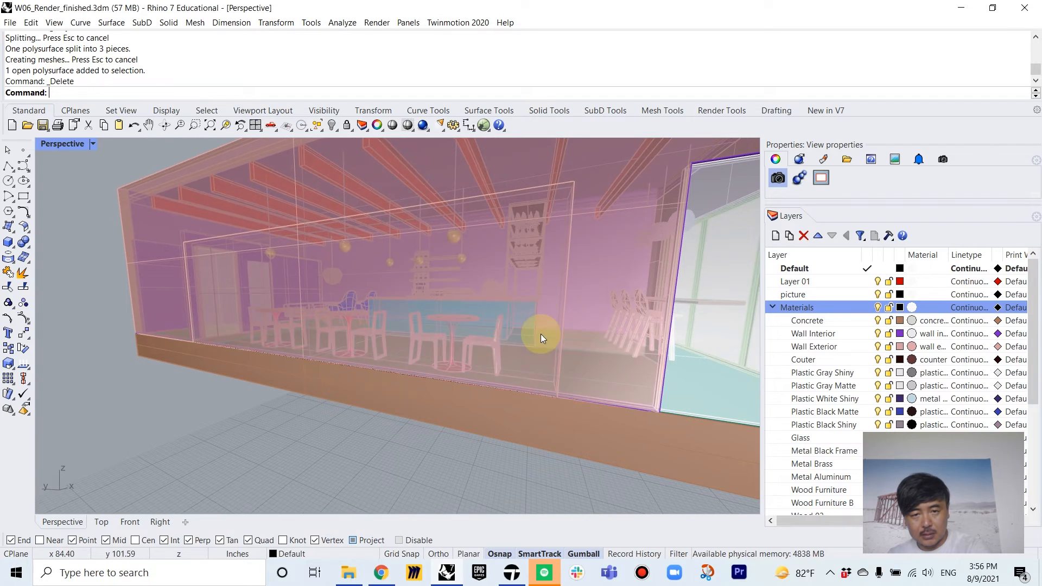
{"action": "left_click", "coordinate": [545, 305]}
{"action": "key", "text": "Delete"}
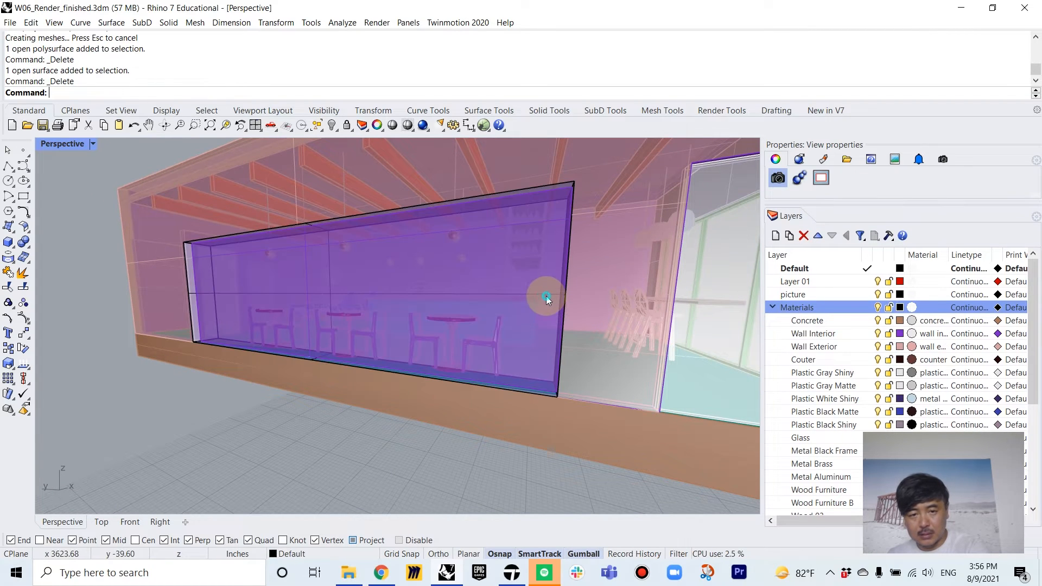
Step: Try deleting the box piece that spans the wall thickness around the new opening, and undo that deletion
{"action": "left_click", "coordinate": [546, 294]}
{"action": "key", "text": "Delete"}
{"action": "right_click_drag", "start_coordinate": [486, 301], "coordinate": [532, 280]}
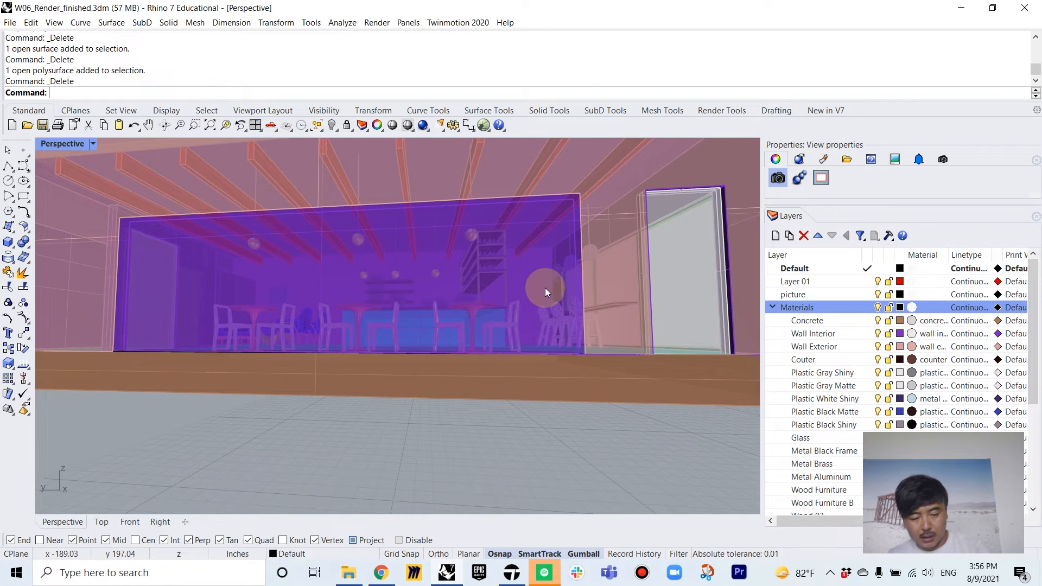
{"action": "key", "text": "ctrl+z"}
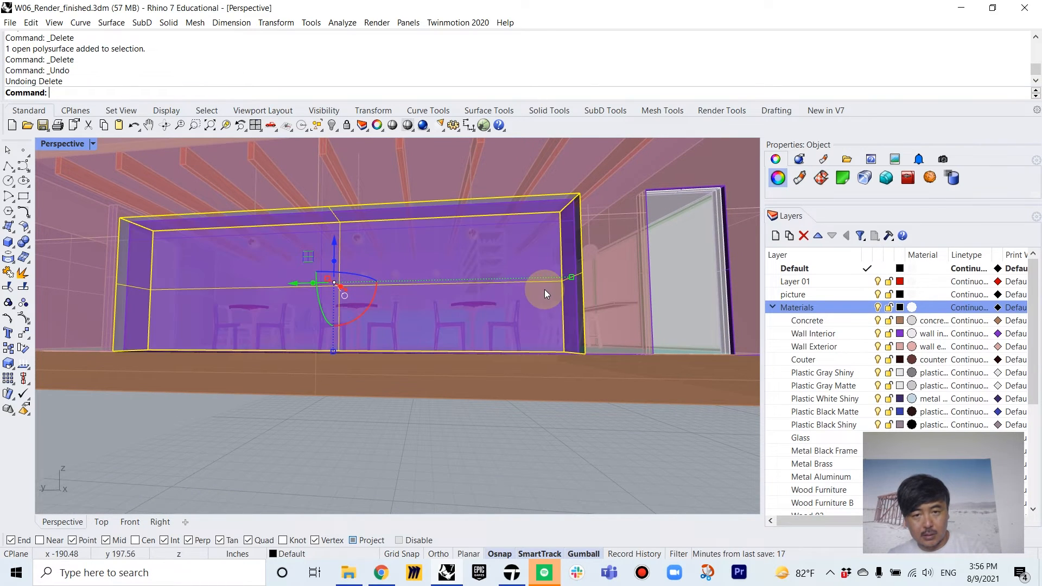
{"action": "right_click_drag", "start_coordinate": [545, 288], "coordinate": [536, 317]}
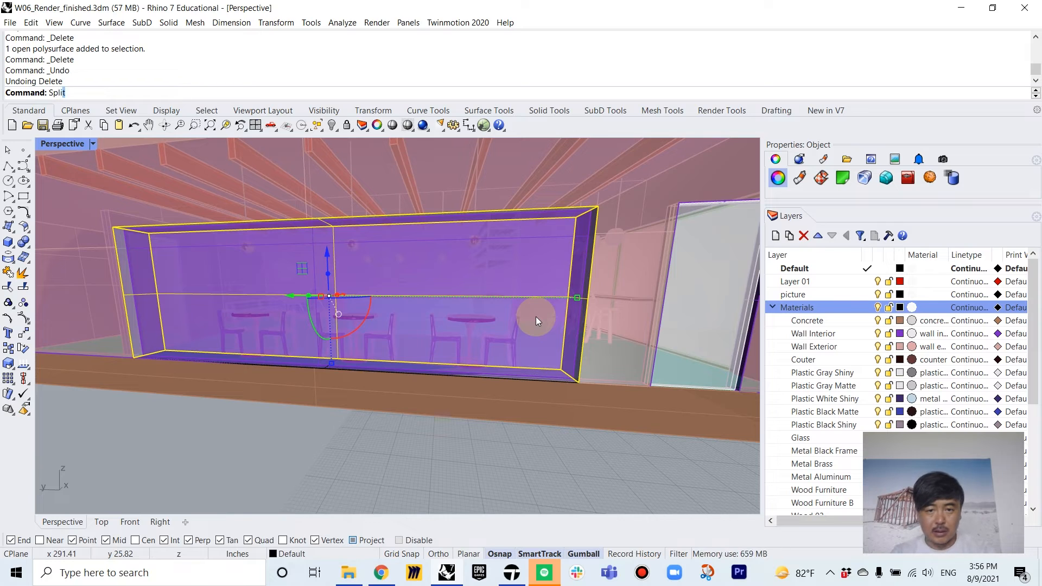
{"action": "key", "text": "Return"}
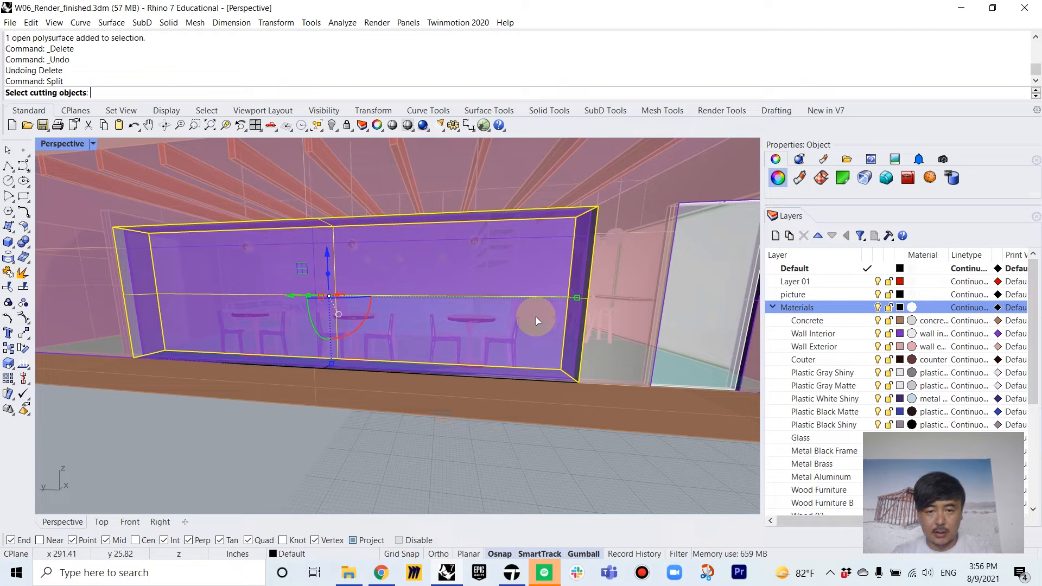
{"action": "left_click", "coordinate": [585, 248]}
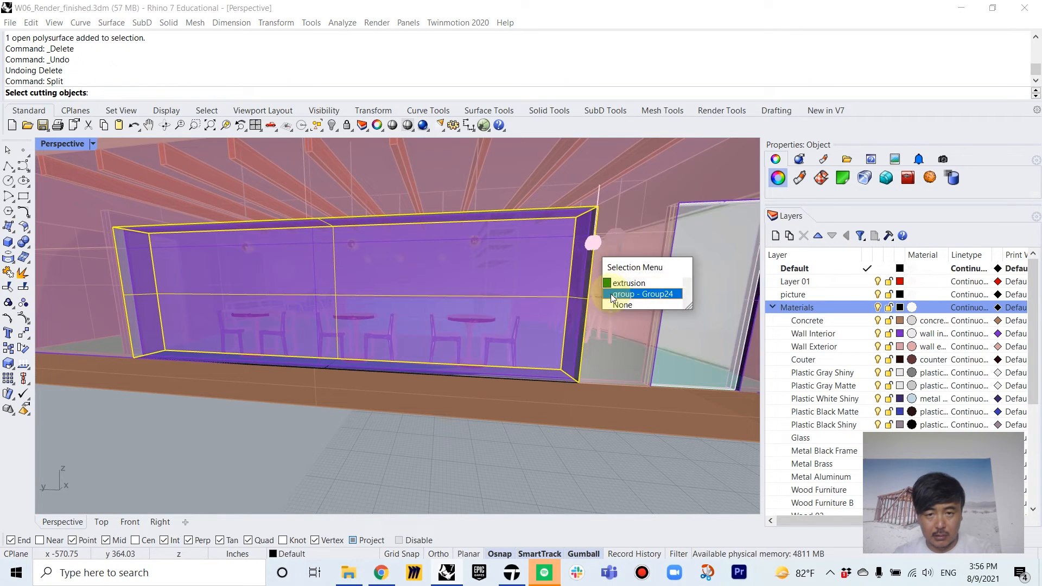
{"action": "left_click", "coordinate": [578, 212]}
{"action": "scroll", "coordinate": [579, 211], "scroll_direction": "up", "scroll_amount": 5}
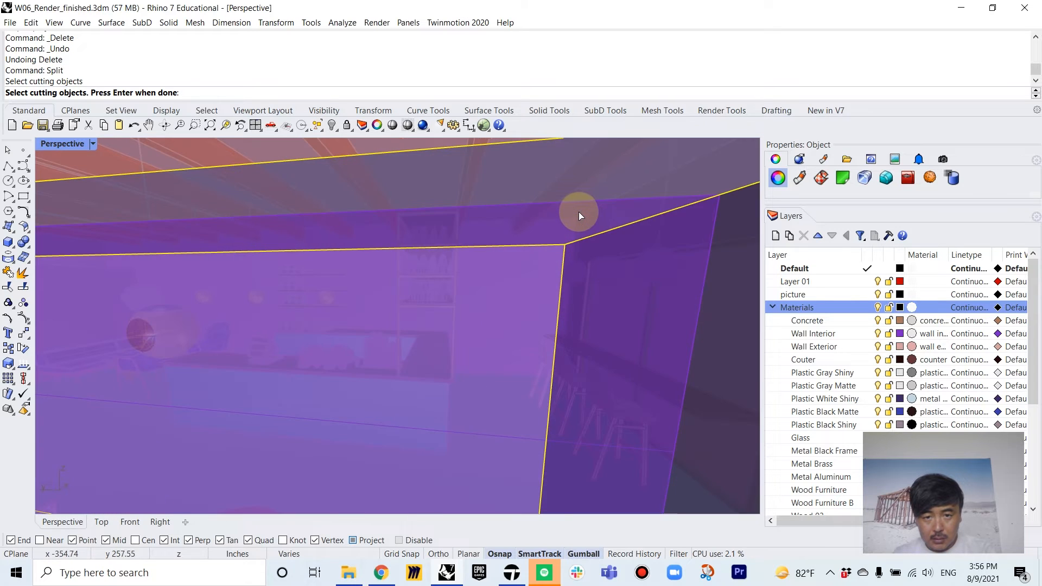
{"action": "scroll", "coordinate": [580, 206], "scroll_direction": "down", "scroll_amount": 2}
{"action": "left_click", "coordinate": [579, 206]}
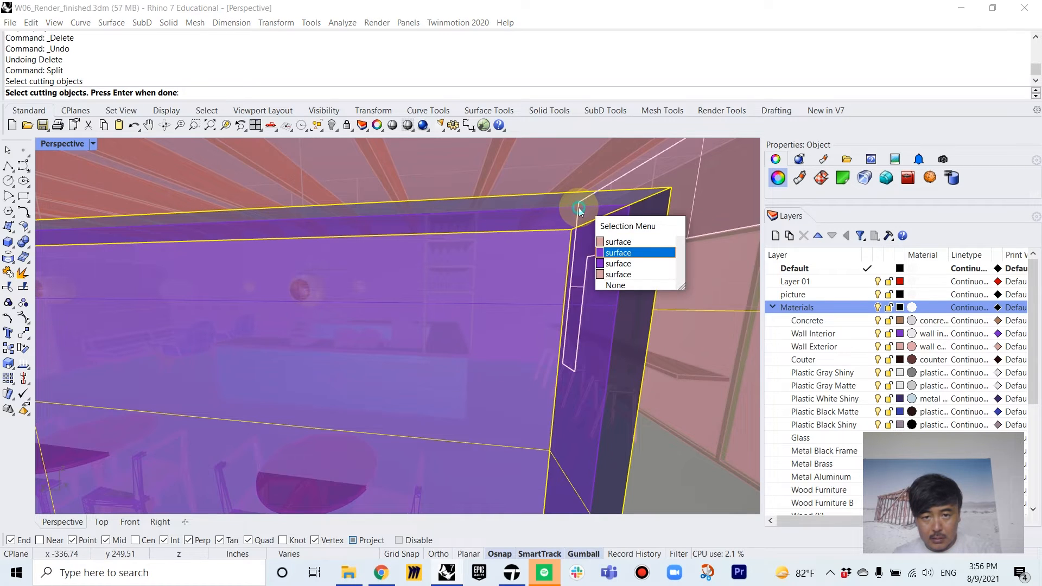
{"action": "left_click", "coordinate": [633, 253]}
{"action": "scroll", "coordinate": [627, 289], "scroll_direction": "down", "scroll_amount": 5}
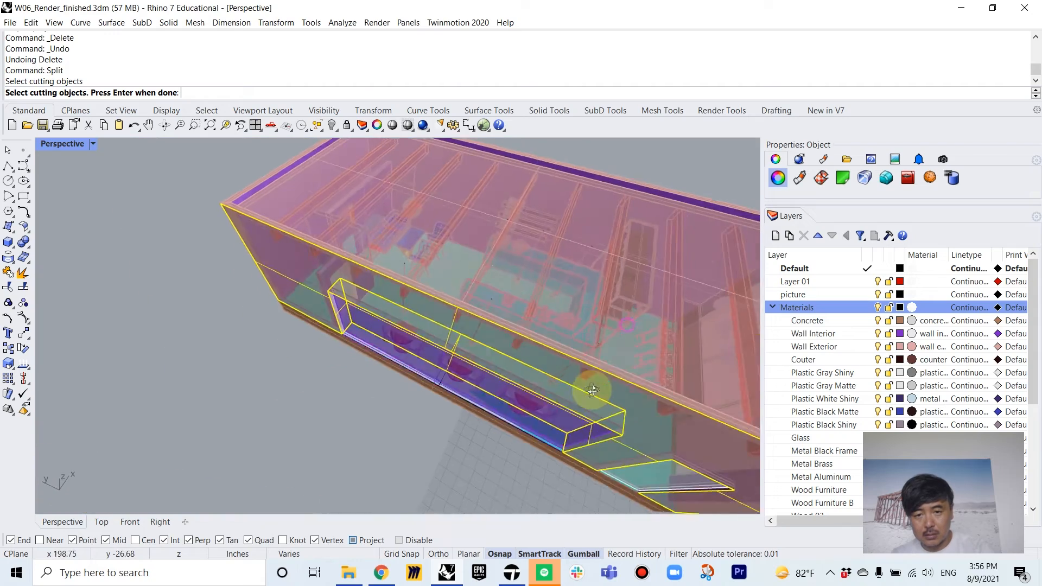
{"action": "key", "text": "ctrl+z"}
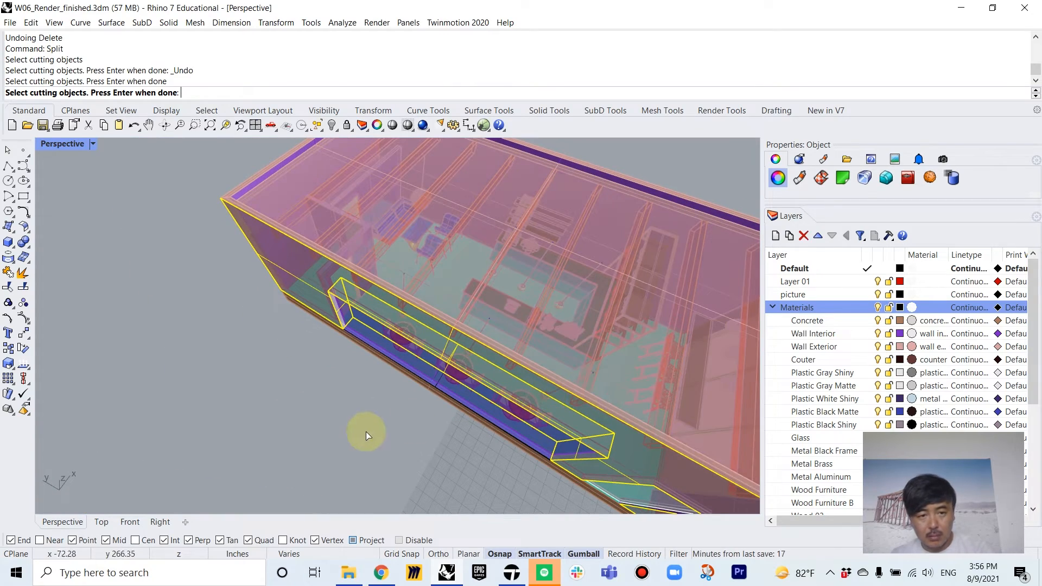
{"action": "right_click_drag", "start_coordinate": [365, 431], "coordinate": [342, 408]}
{"action": "key", "text": "Home"}
{"action": "key", "text": "Home"}
{"action": "key", "text": "Home"}
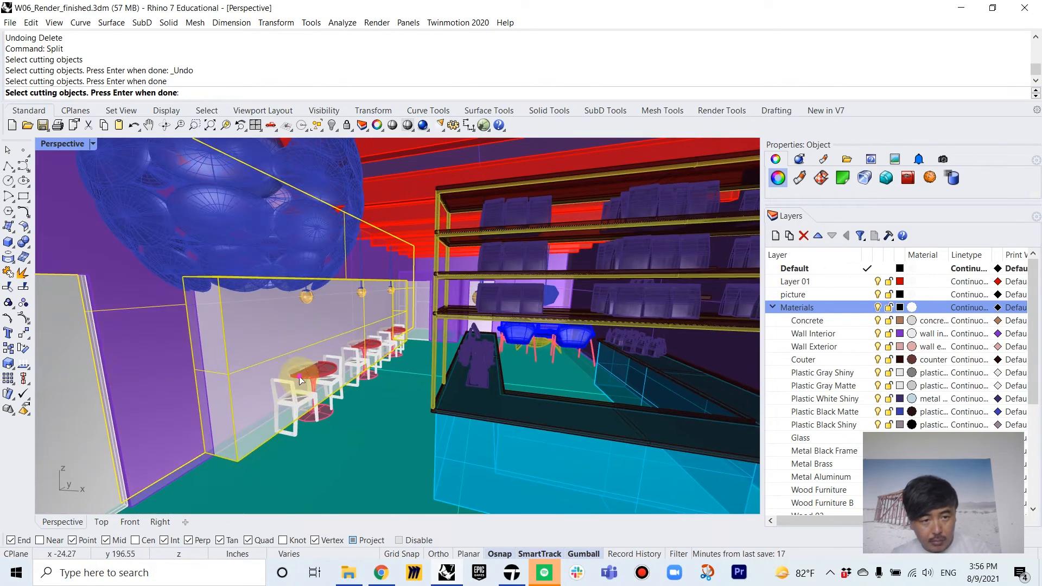
{"action": "key", "text": "ctrl+z"}
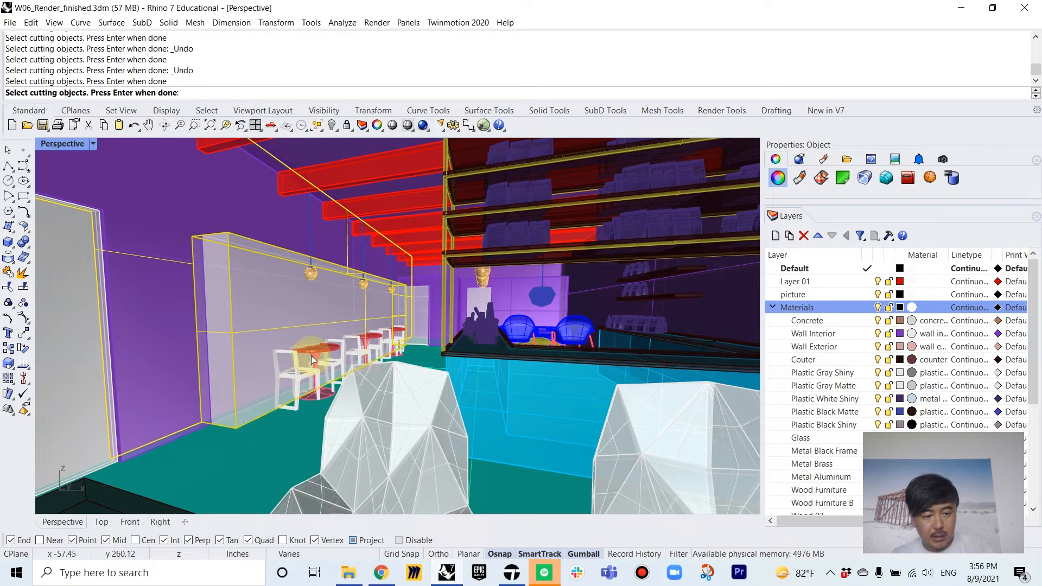
{"action": "key", "text": "Escape"}
Step: Undo the deletions and both splits to restore the whole box and the uncut long side wall
{"action": "key", "text": "ctrl+z"}
{"action": "key", "text": "ctrl+z"}
{"action": "key", "text": "ctrl+z"}
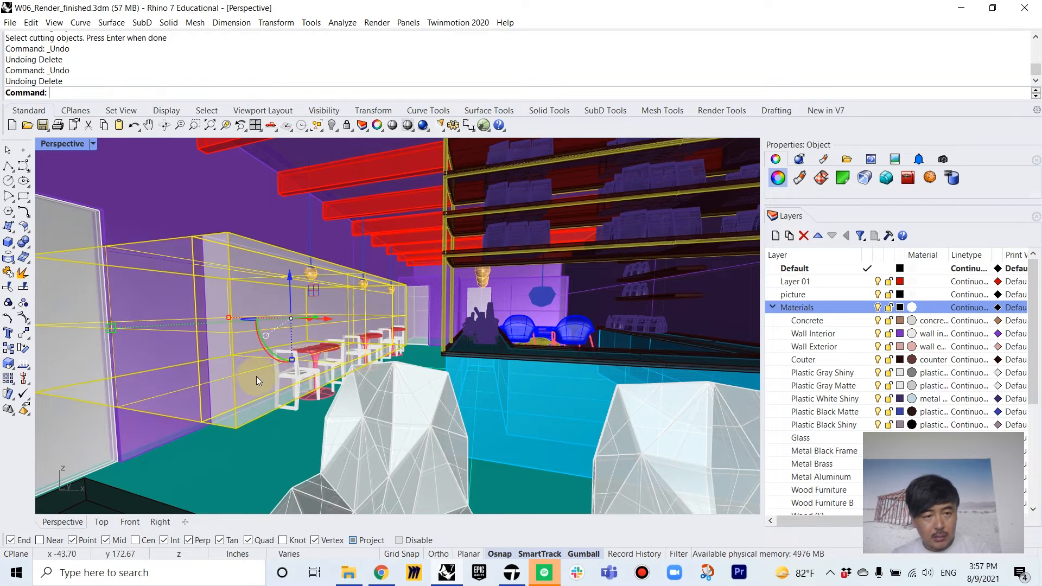
{"action": "left_click", "coordinate": [245, 379], "text": "shift"}
{"action": "right_click_drag", "start_coordinate": [194, 383], "coordinate": [280, 419]}
{"action": "scroll", "coordinate": [246, 399], "scroll_direction": "down", "scroll_amount": 5}
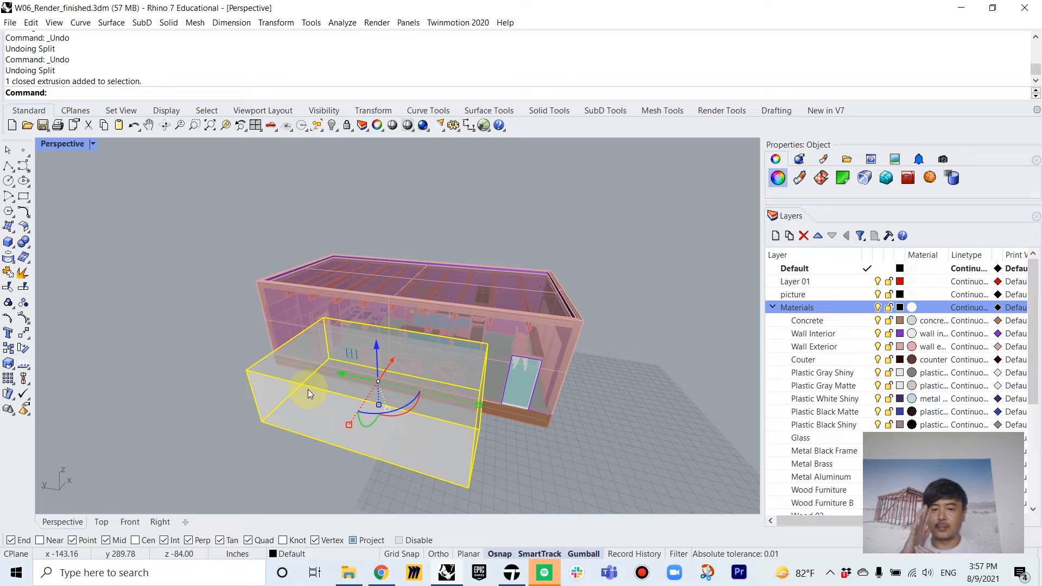
Step: Split the exterior and interior surfaces of the long side wall again, using the restored box as the cutting object
{"action": "left_click", "coordinate": [601, 258]}
{"action": "right_click_drag", "start_coordinate": [605, 346], "coordinate": [579, 350]}
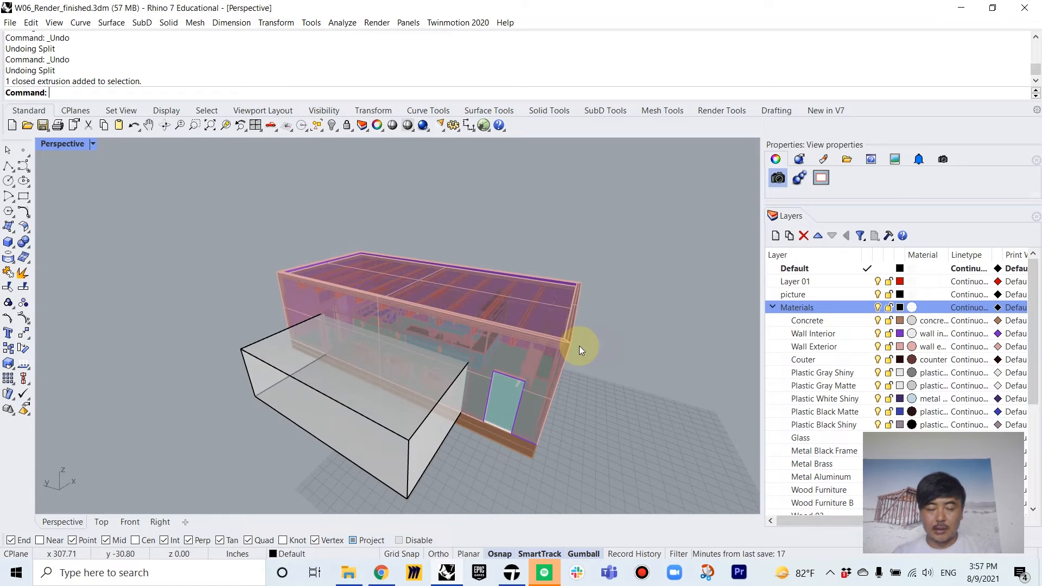
{"action": "key", "text": "Return"}
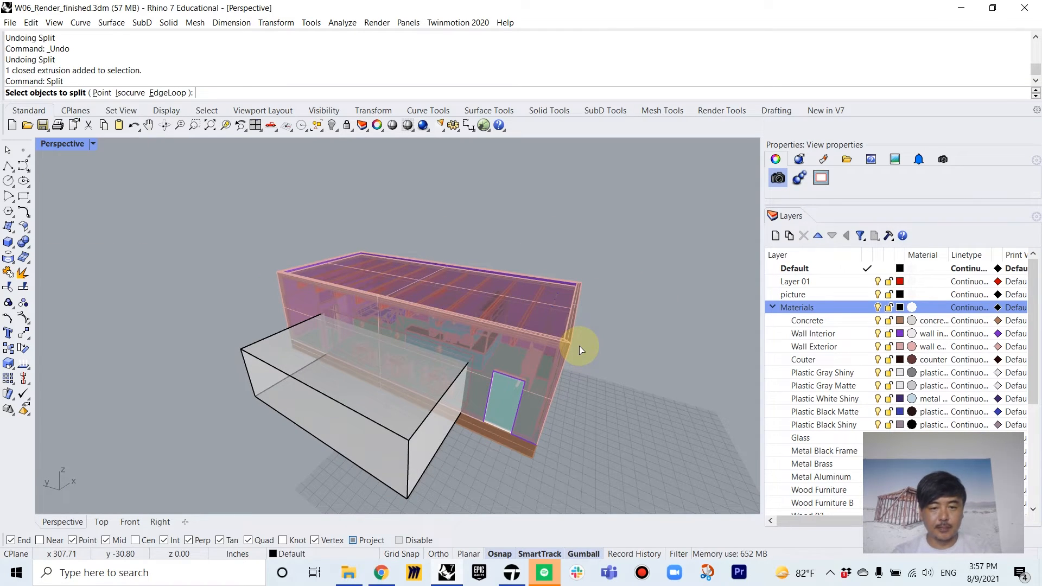
{"action": "left_click", "coordinate": [479, 377]}
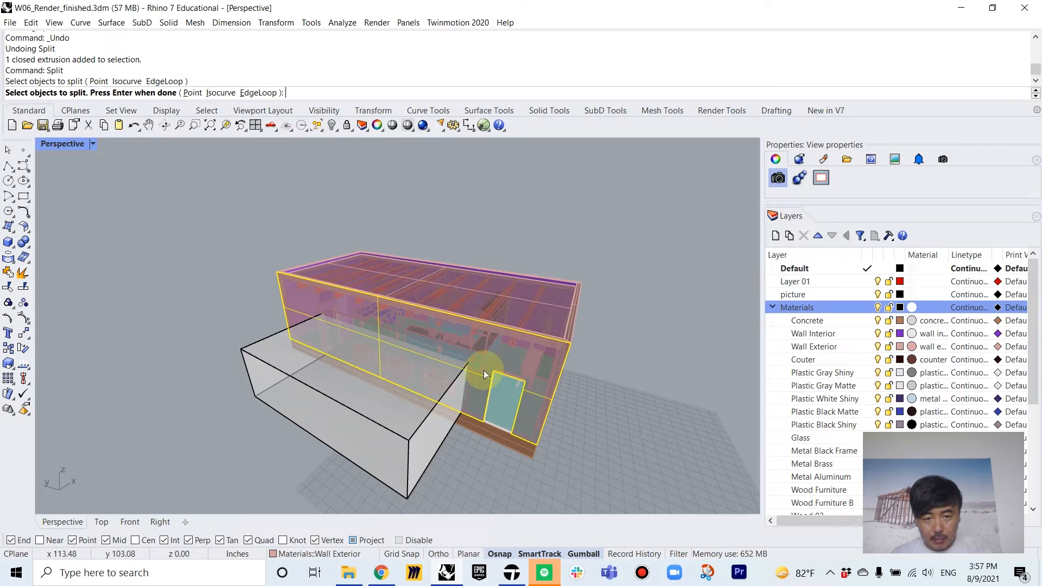
{"action": "scroll", "coordinate": [480, 377], "scroll_direction": "up", "scroll_amount": 4}
{"action": "left_click", "coordinate": [481, 377]}
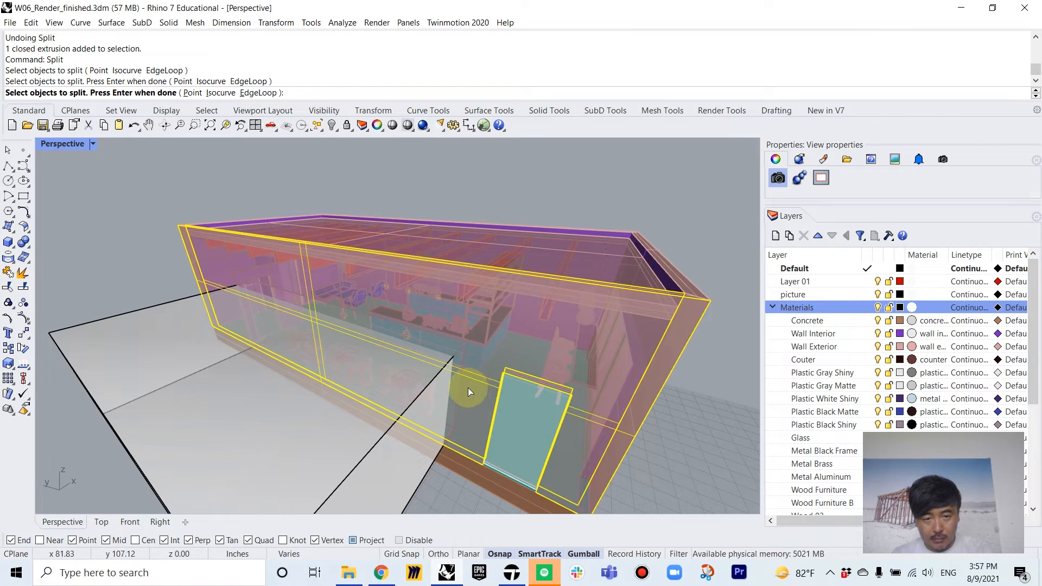
{"action": "key", "text": "Return"}
{"action": "left_click", "coordinate": [187, 447]}
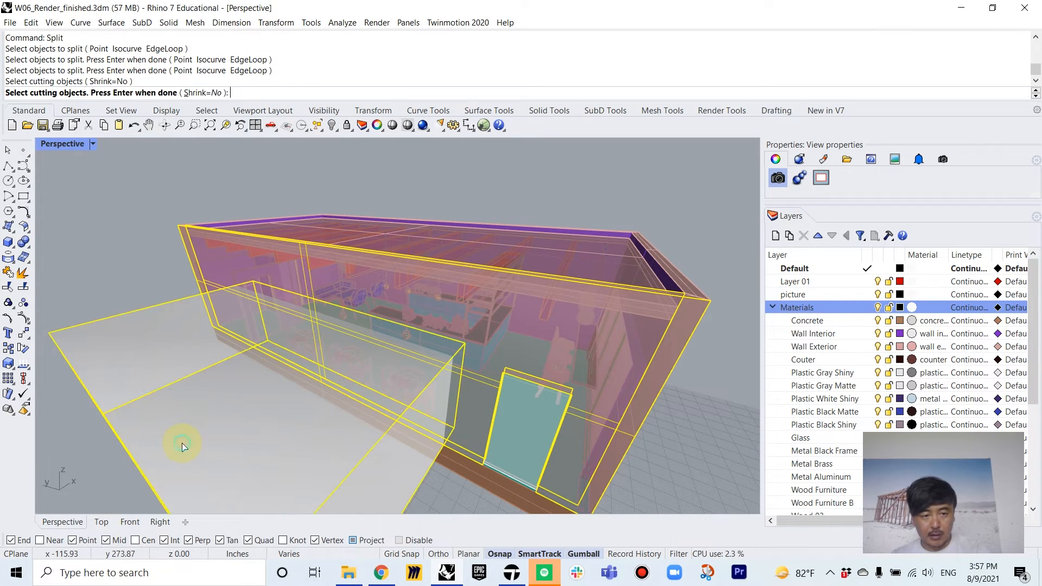
{"action": "key", "text": "Return"}
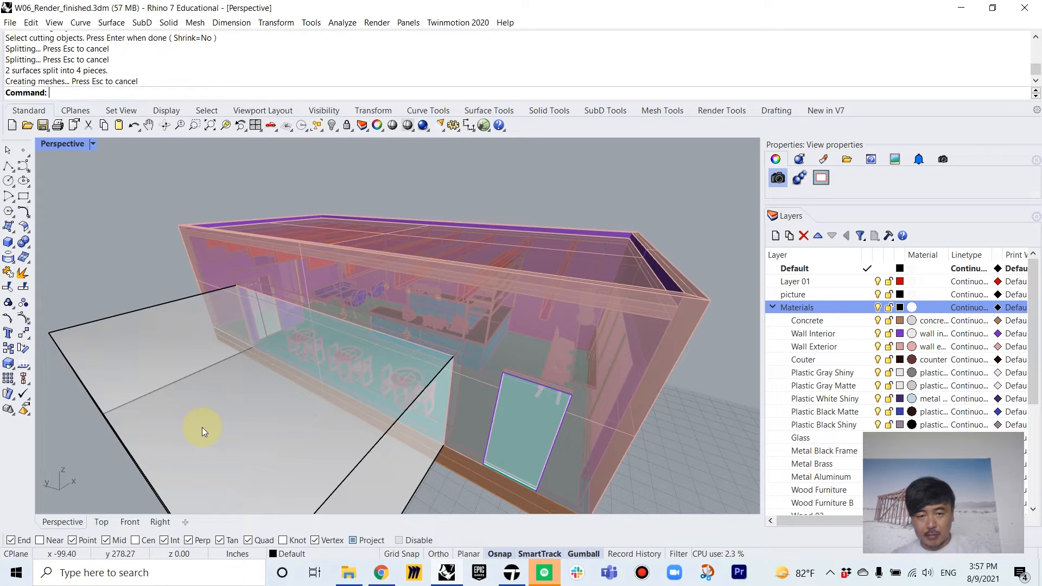
Step: Try to split the box with the exterior and interior surfaces of the long side wall, leaving the base out of the cutting objects
{"action": "left_click", "coordinate": [202, 428]}
{"action": "key", "text": "Return"}
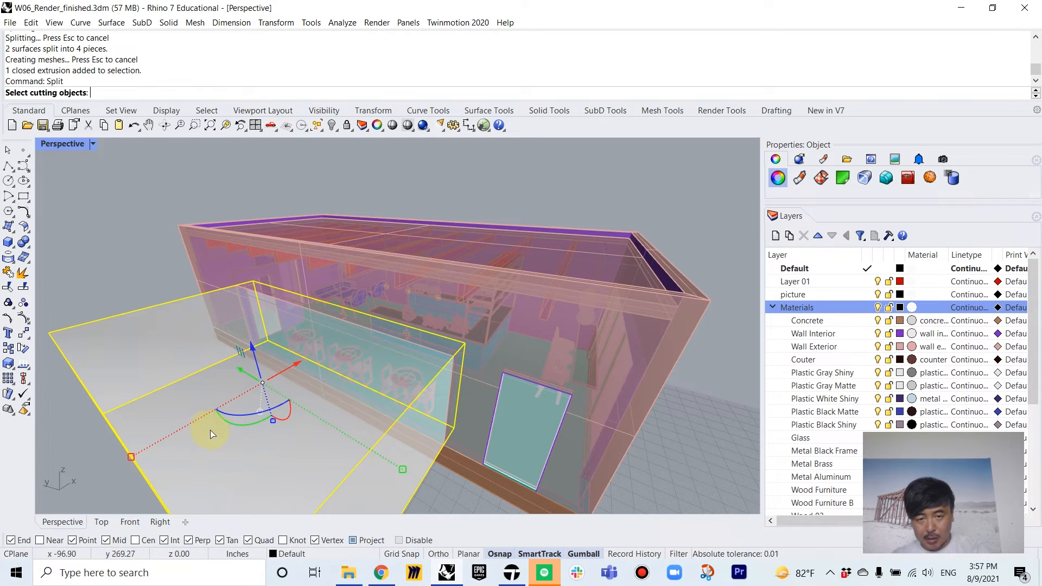
{"action": "left_click", "coordinate": [475, 379]}
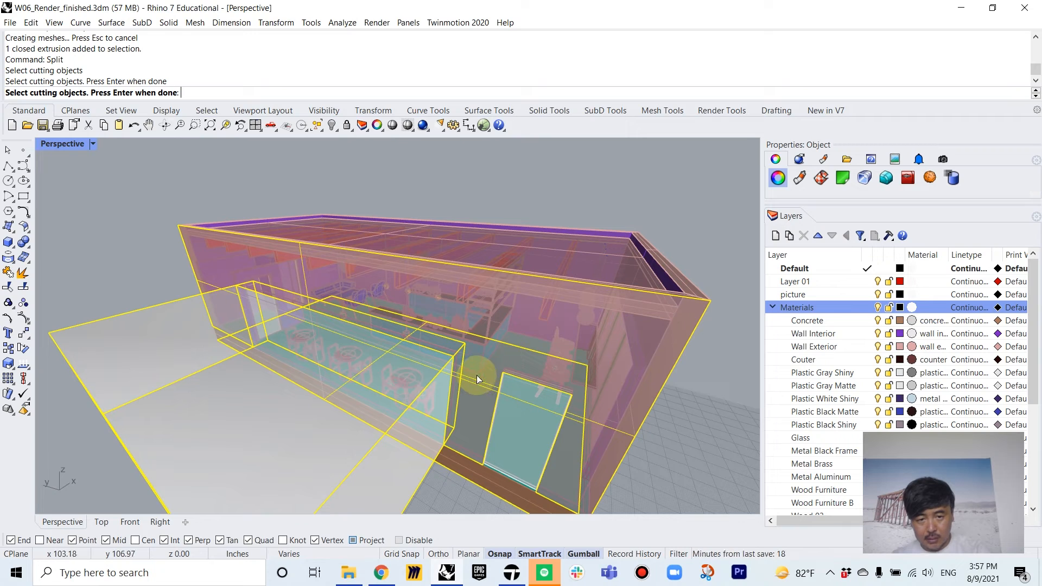
{"action": "left_click", "coordinate": [479, 374]}
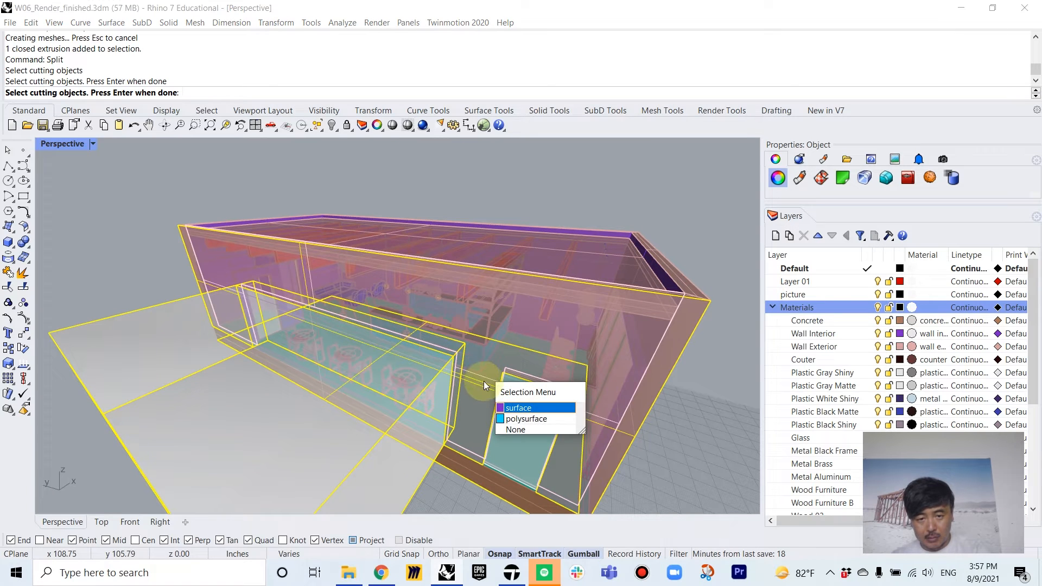
{"action": "left_click", "coordinate": [510, 409]}
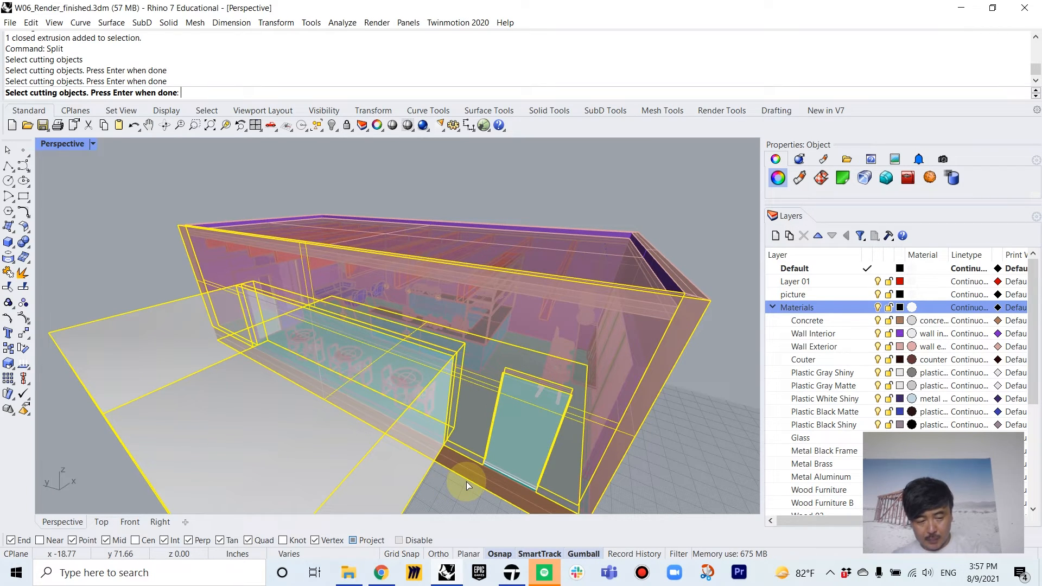
{"action": "left_click", "coordinate": [467, 481]}
{"action": "key", "text": "Return"}
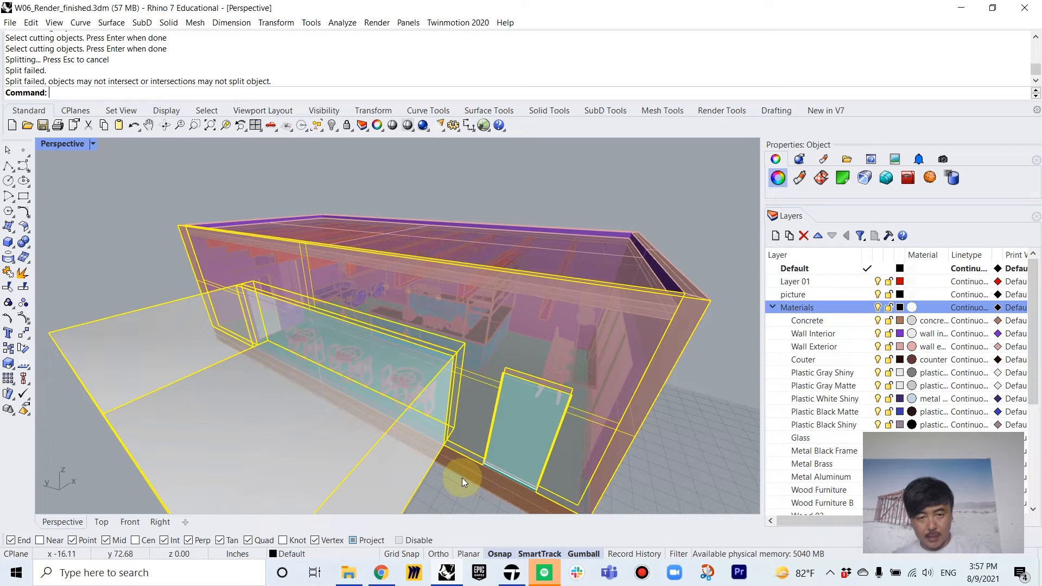
Step: Move the box away from the building, clear of the long side wall
{"action": "left_click", "coordinate": [363, 455]}
{"action": "right_click_drag", "start_coordinate": [351, 455], "coordinate": [319, 455]}
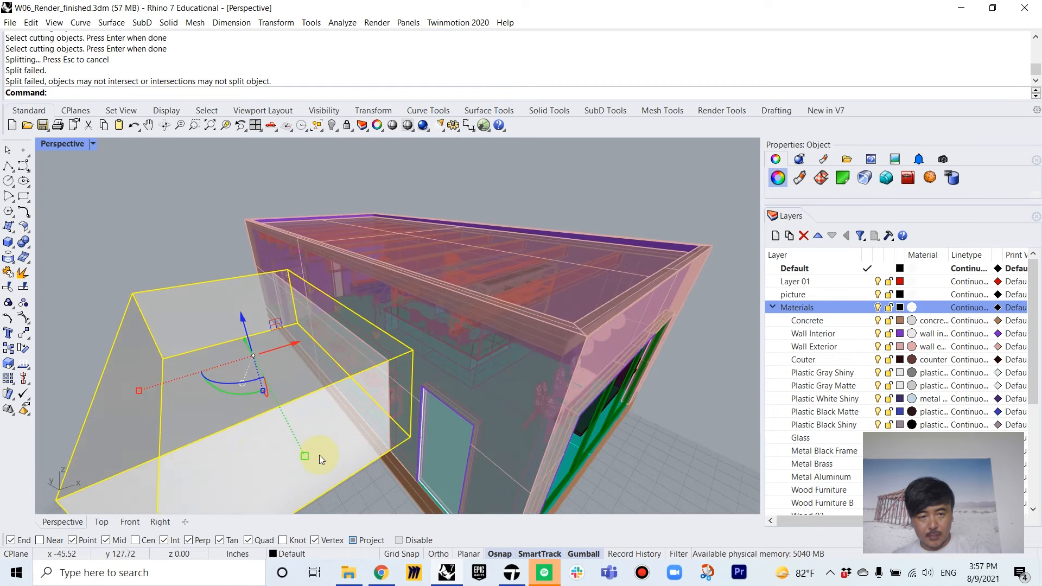
{"action": "left_click", "coordinate": [153, 247]}
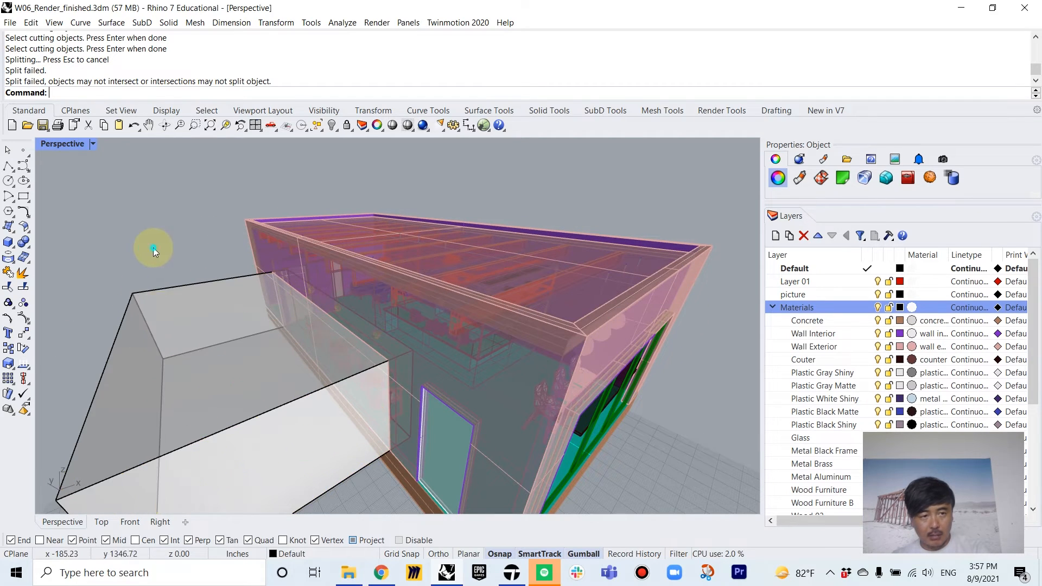
{"action": "left_click", "coordinate": [160, 311]}
{"action": "right_click_drag", "start_coordinate": [201, 314], "coordinate": [451, 359]}
{"action": "left_click_drag", "start_coordinate": [481, 401], "coordinate": [591, 496]}
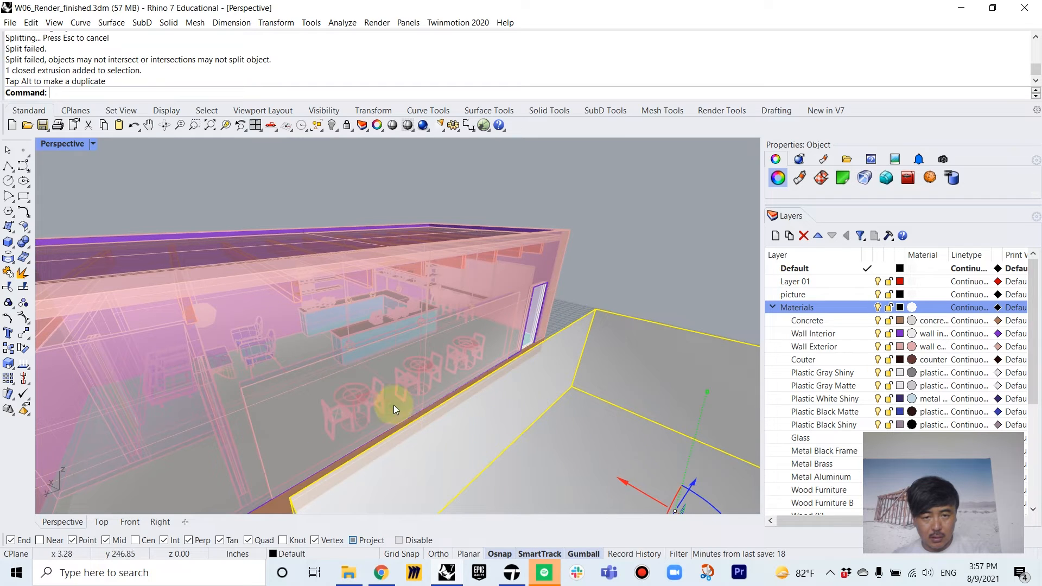
Step: Examine the cut piece of the exterior wall surface and the moved box from outside the building
{"action": "left_click", "coordinate": [282, 401]}
{"action": "left_click", "coordinate": [283, 426]}
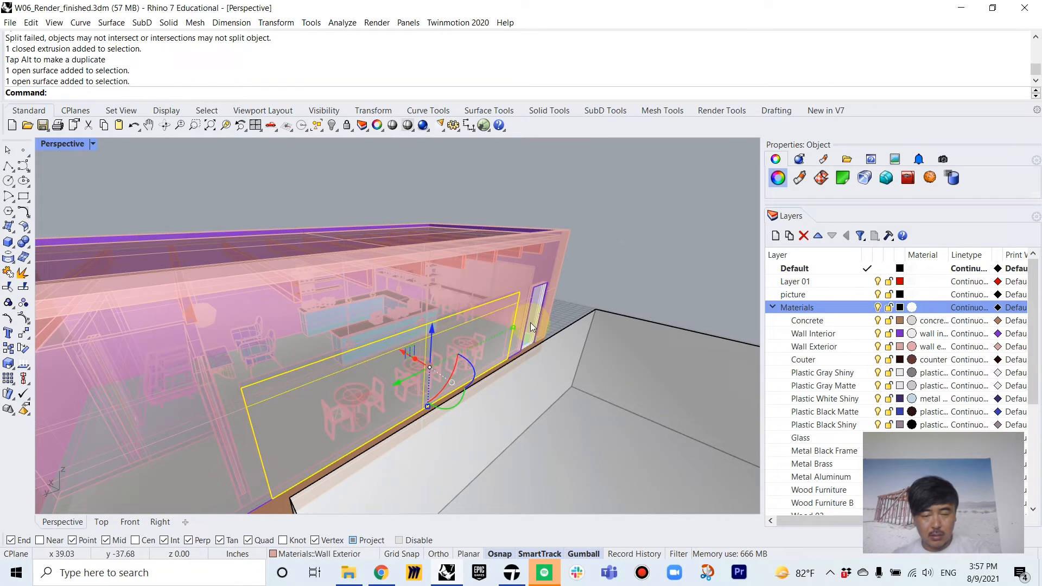
{"action": "left_click", "coordinate": [620, 263]}
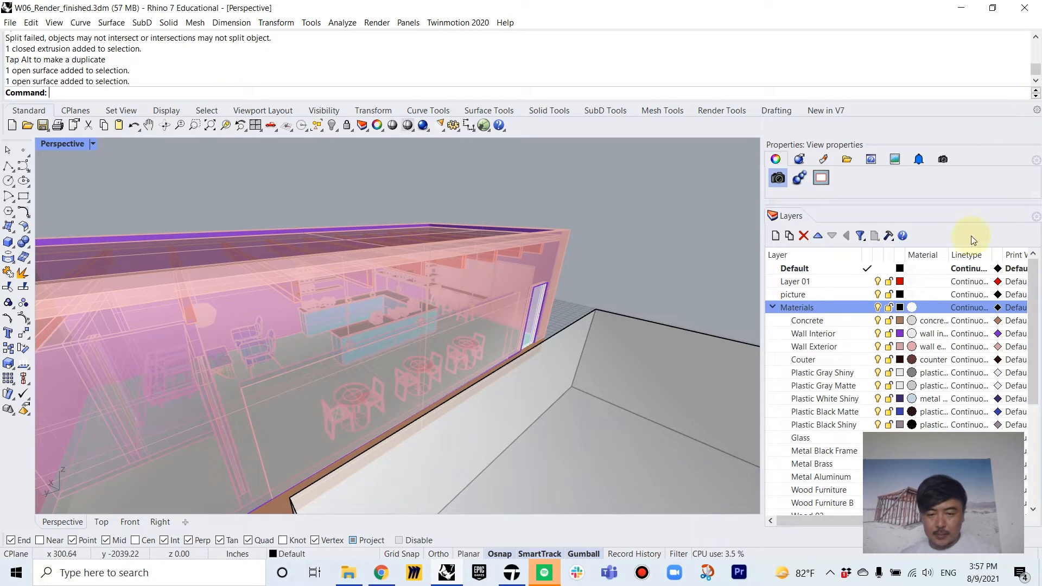
{"action": "left_click", "coordinate": [676, 373]}
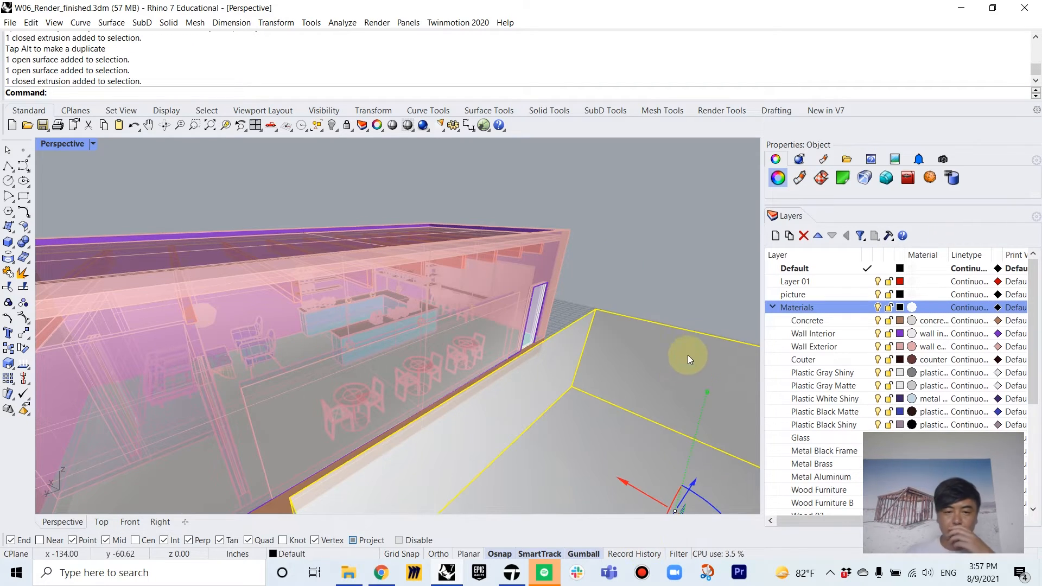
{"action": "left_click", "coordinate": [660, 255]}
{"action": "scroll", "coordinate": [657, 268], "scroll_direction": "down", "scroll_amount": 3}
{"action": "scroll", "coordinate": [657, 269], "scroll_direction": "down", "scroll_amount": 3}
{"action": "right_click_drag", "start_coordinate": [598, 295], "coordinate": [624, 283]}
{"action": "scroll", "coordinate": [605, 302], "scroll_direction": "up", "scroll_amount": 4}
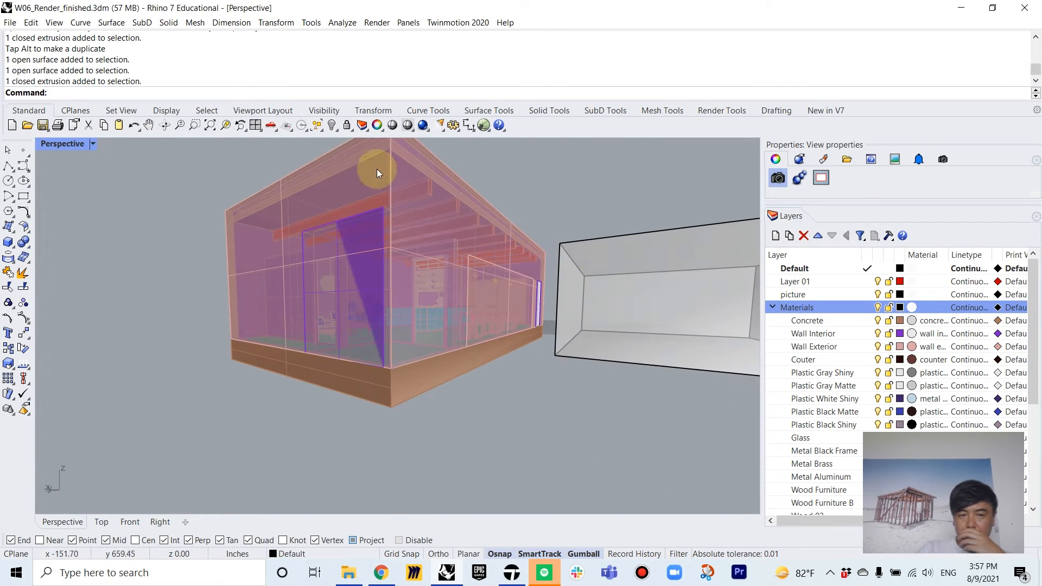
Step: Show all four viewports and undo the box move, the wall split and the creation of the box
{"action": "double_click", "coordinate": [90, 144]}
{"action": "left_click", "coordinate": [564, 417]}
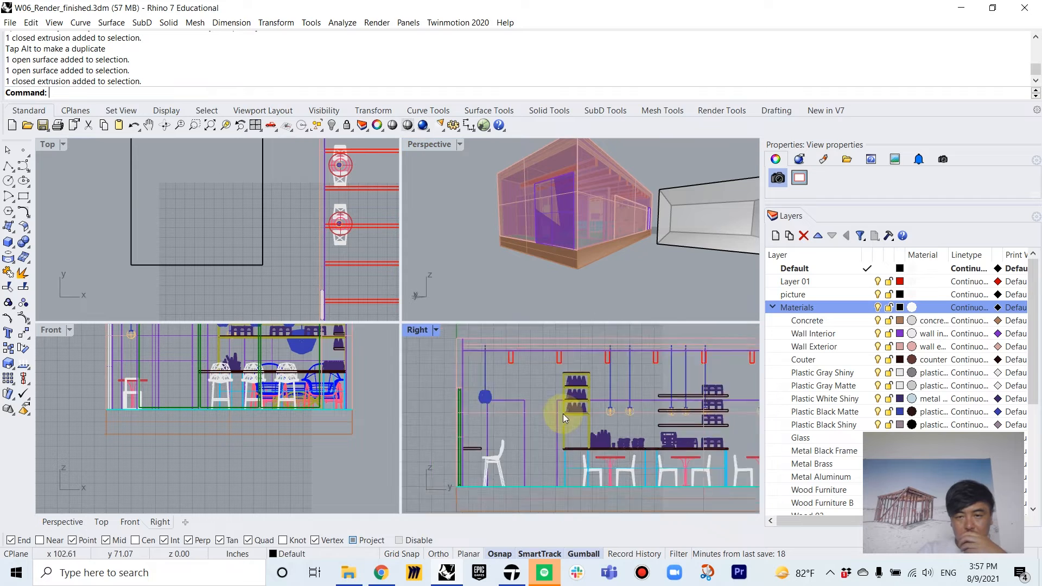
{"action": "scroll", "coordinate": [562, 414], "scroll_direction": "down", "scroll_amount": 3}
{"action": "right_click_drag", "start_coordinate": [625, 304], "coordinate": [648, 266]}
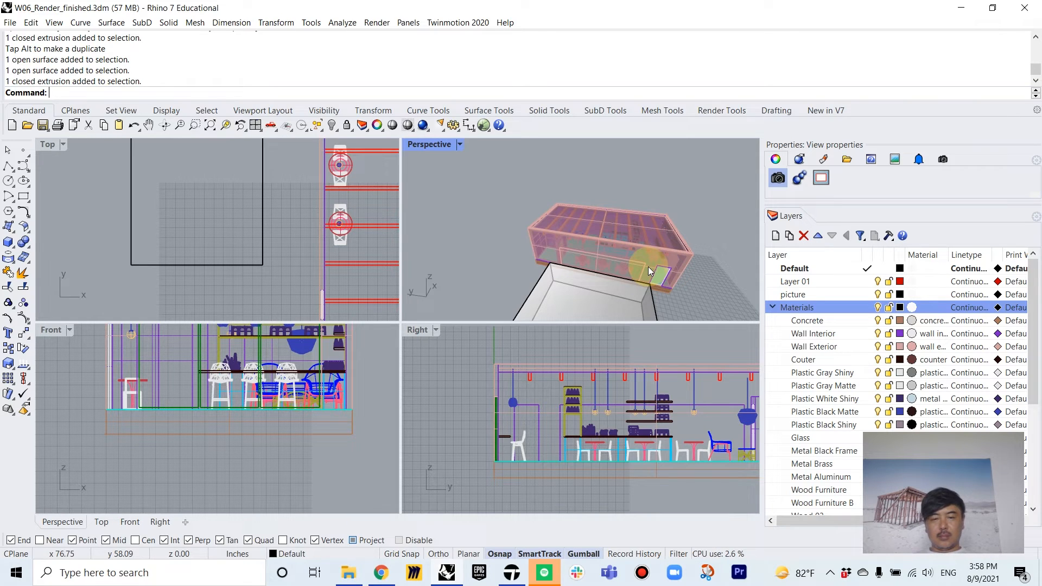
{"action": "key", "text": "ctrl+z"}
{"action": "key", "text": "ctrl+z"}
{"action": "key", "text": "ctrl+z"}
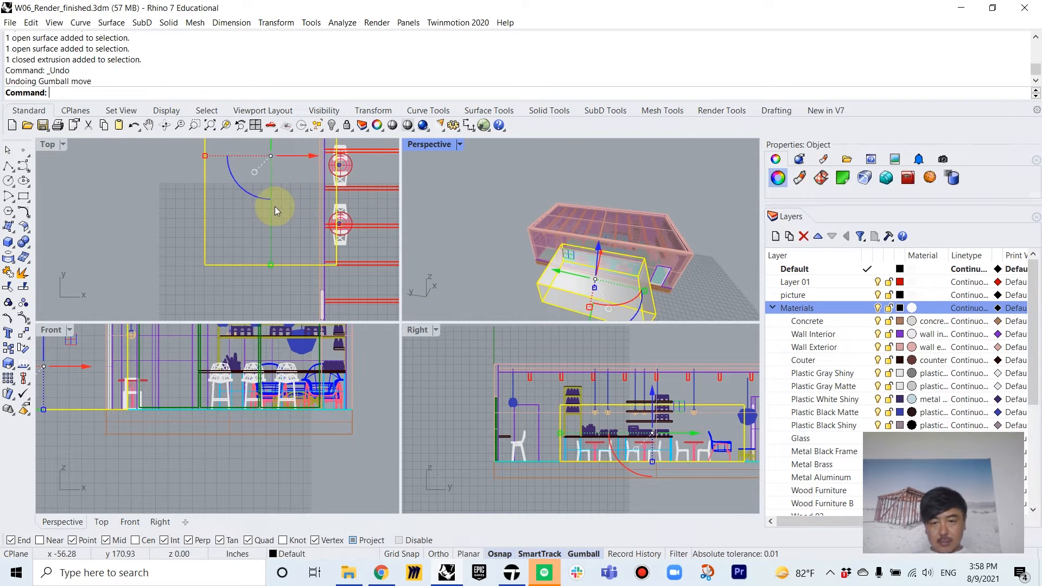
{"action": "left_click", "coordinate": [269, 207]}
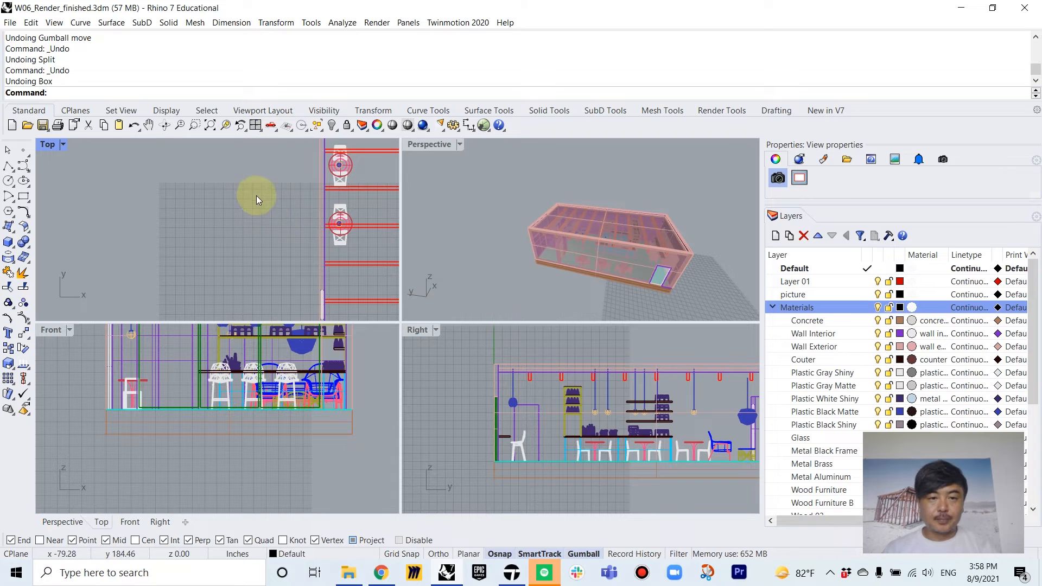
Step: Draw a box 84 in high that crosses the long side wall beside the three café tables, starting at floor level
{"action": "scroll", "coordinate": [256, 193], "scroll_direction": "down", "scroll_amount": 8}
{"action": "right_click_drag", "start_coordinate": [245, 173], "coordinate": [241, 220]}
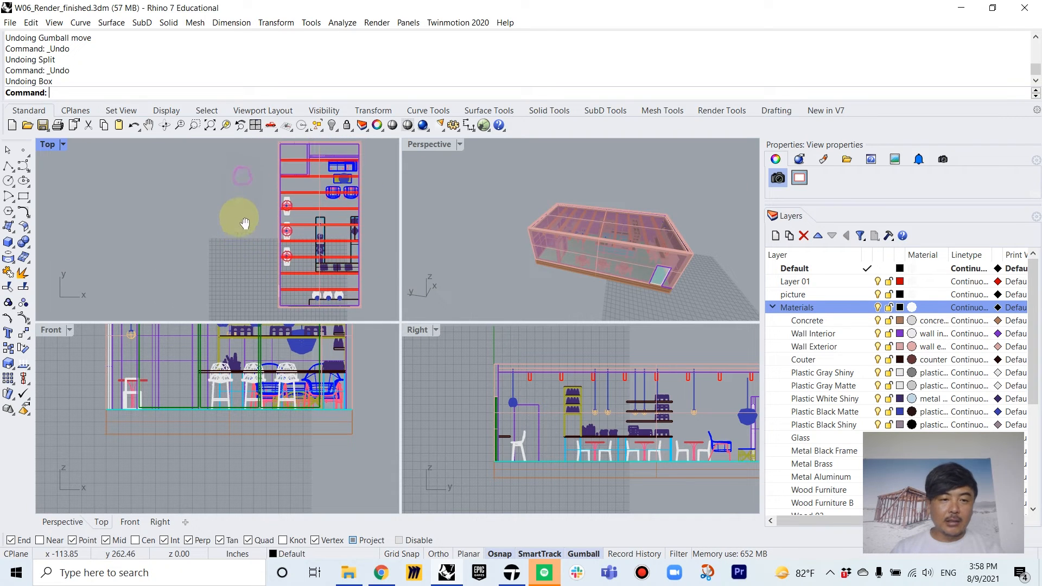
{"action": "left_click", "coordinate": [8, 243]}
{"action": "scroll", "coordinate": [279, 197], "scroll_direction": "up", "scroll_amount": 3}
{"action": "left_click", "coordinate": [161, 184]}
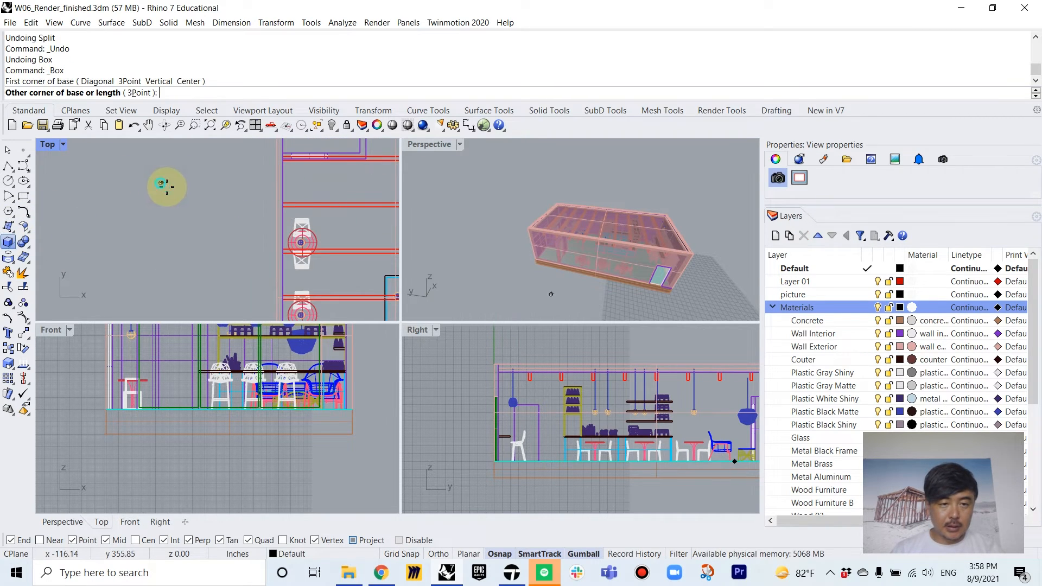
{"action": "scroll", "coordinate": [215, 234], "scroll_direction": "down", "scroll_amount": 9}
{"action": "scroll", "coordinate": [237, 283], "scroll_direction": "up", "scroll_amount": 6}
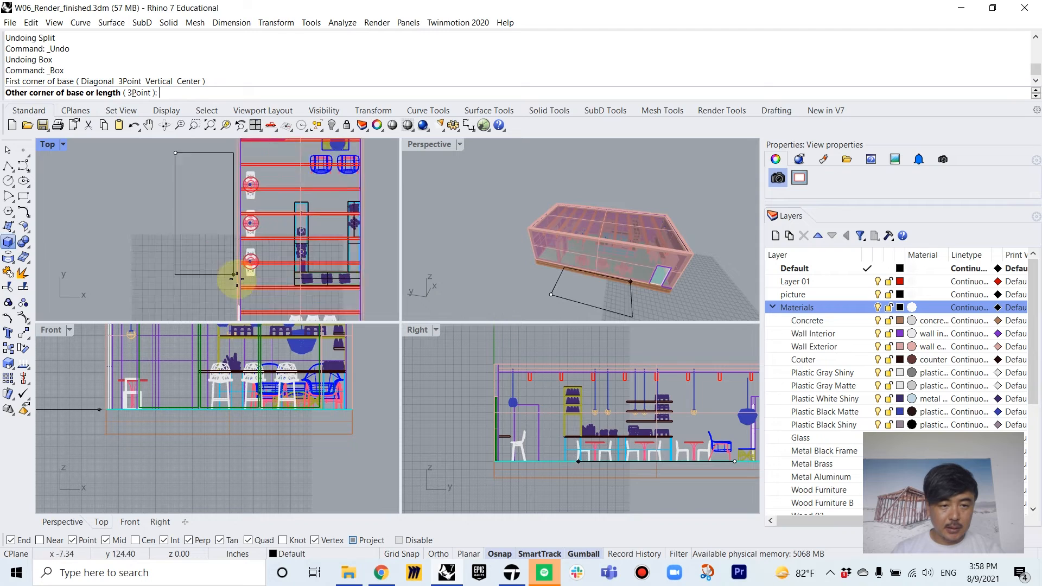
{"action": "left_click", "coordinate": [272, 284]}
{"action": "right_click_drag", "start_coordinate": [205, 424], "coordinate": [273, 505]}
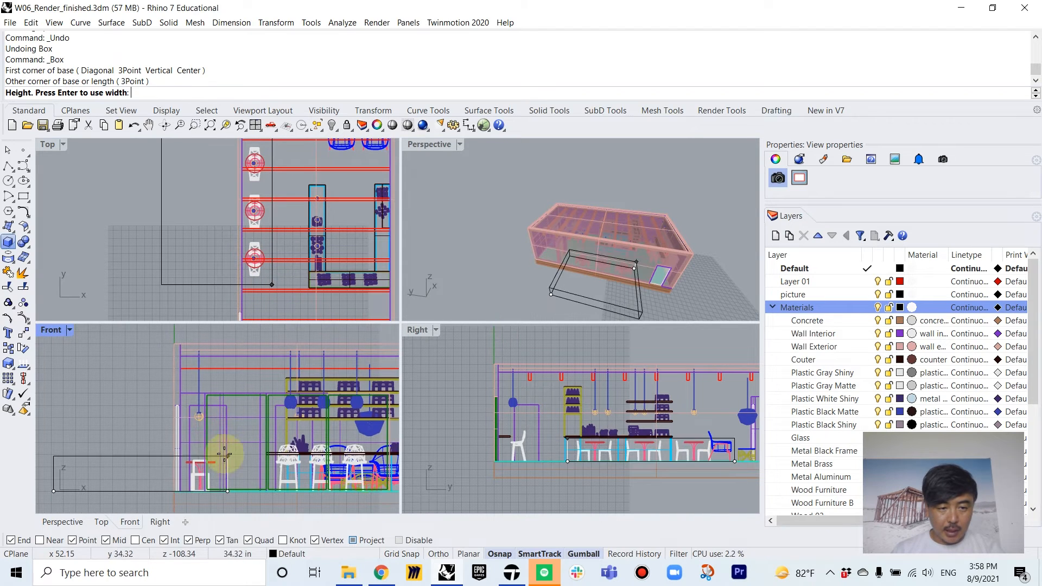
{"action": "scroll", "coordinate": [172, 404], "scroll_direction": "up", "scroll_amount": 3}
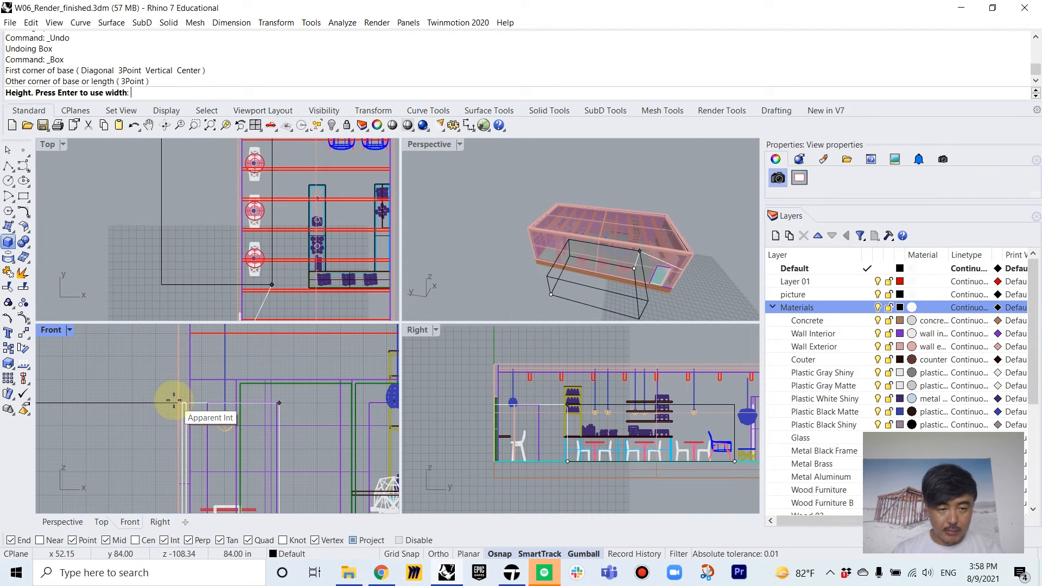
{"action": "left_click", "coordinate": [174, 402]}
{"action": "scroll", "coordinate": [164, 387], "scroll_direction": "down", "scroll_amount": 4}
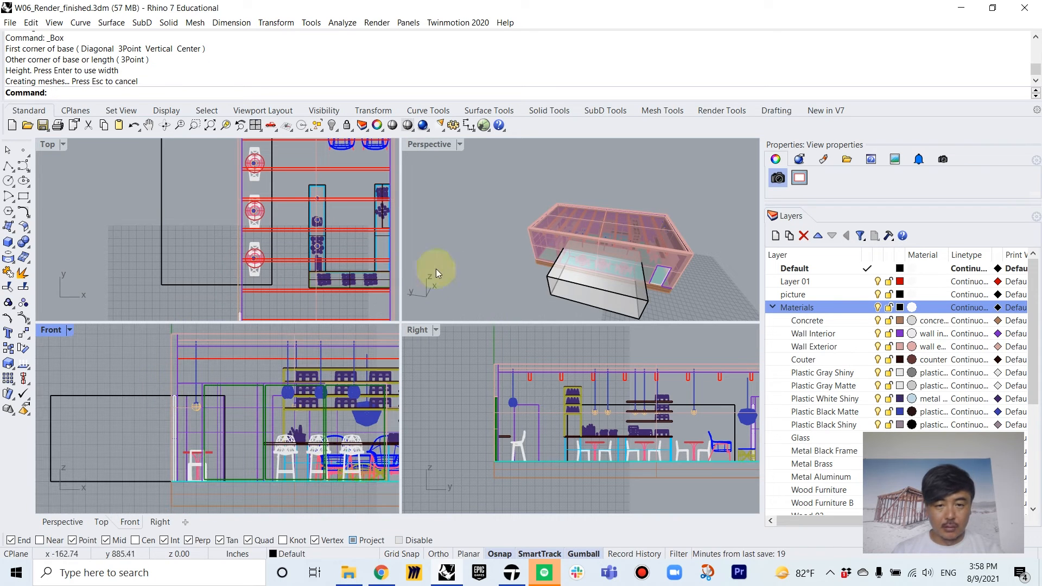
Step: Split the exterior and interior surfaces of the long side wall, using the box as the cutting object
{"action": "right_click_drag", "start_coordinate": [543, 239], "coordinate": [661, 195]}
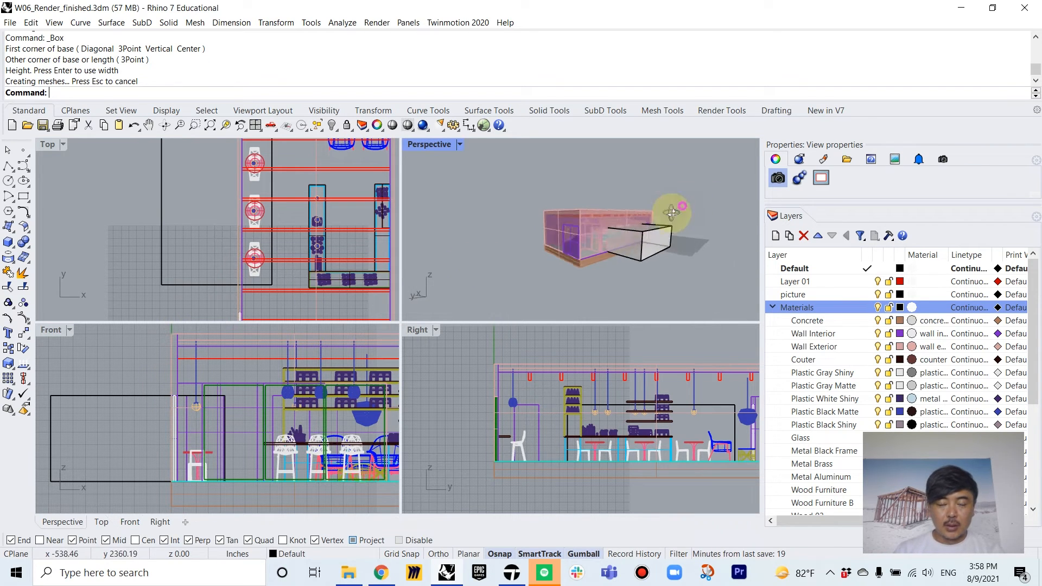
{"action": "scroll", "coordinate": [619, 248], "scroll_direction": "up", "scroll_amount": 3}
{"action": "right_click_drag", "start_coordinate": [618, 248], "coordinate": [673, 283]}
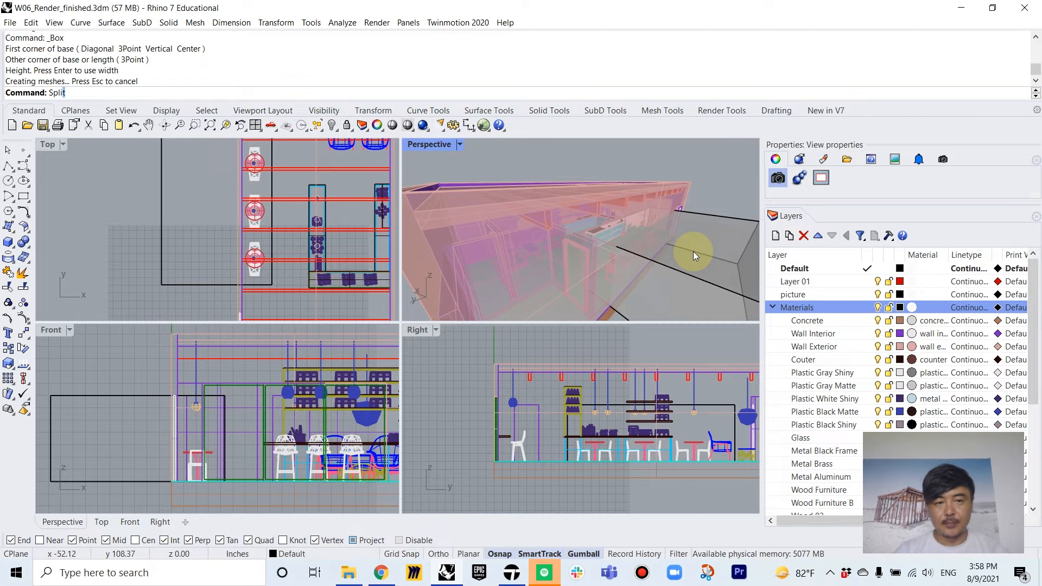
{"action": "key", "text": "Return"}
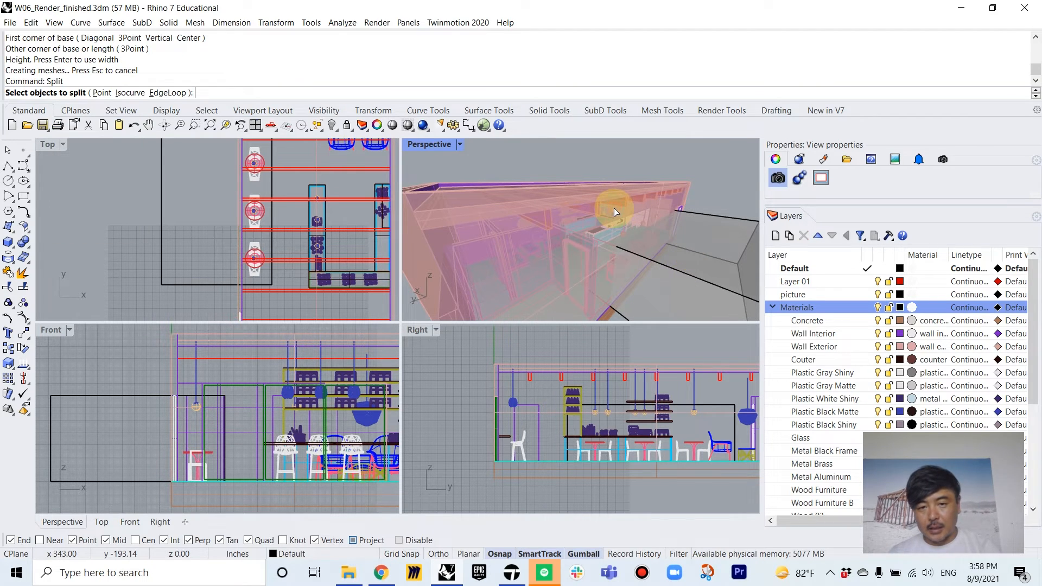
{"action": "left_click", "coordinate": [614, 212]}
{"action": "left_click", "coordinate": [711, 189]}
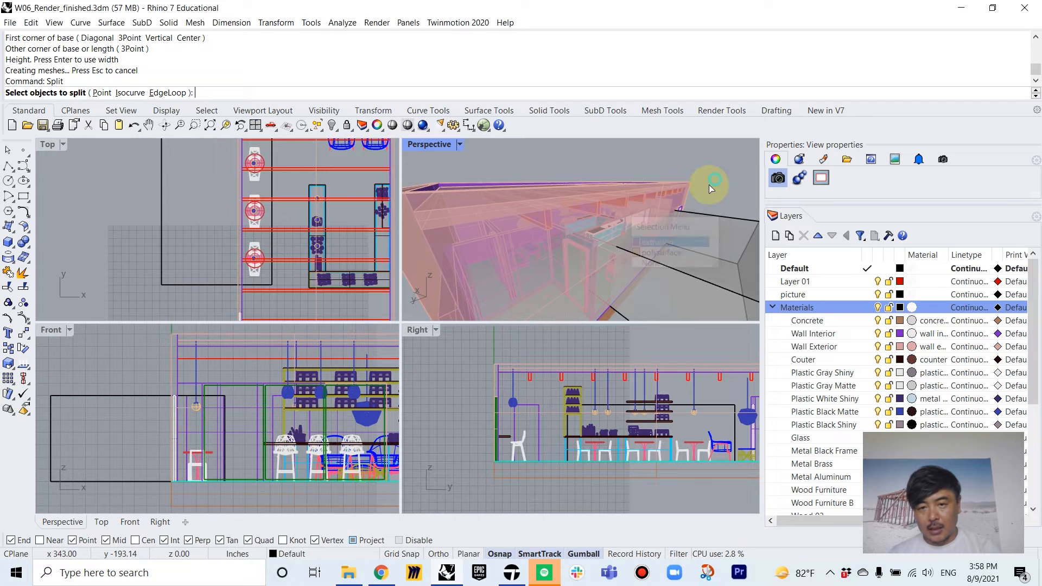
{"action": "right_click_drag", "start_coordinate": [711, 188], "coordinate": [689, 194]}
{"action": "left_click", "coordinate": [688, 195]}
{"action": "left_click", "coordinate": [715, 226]}
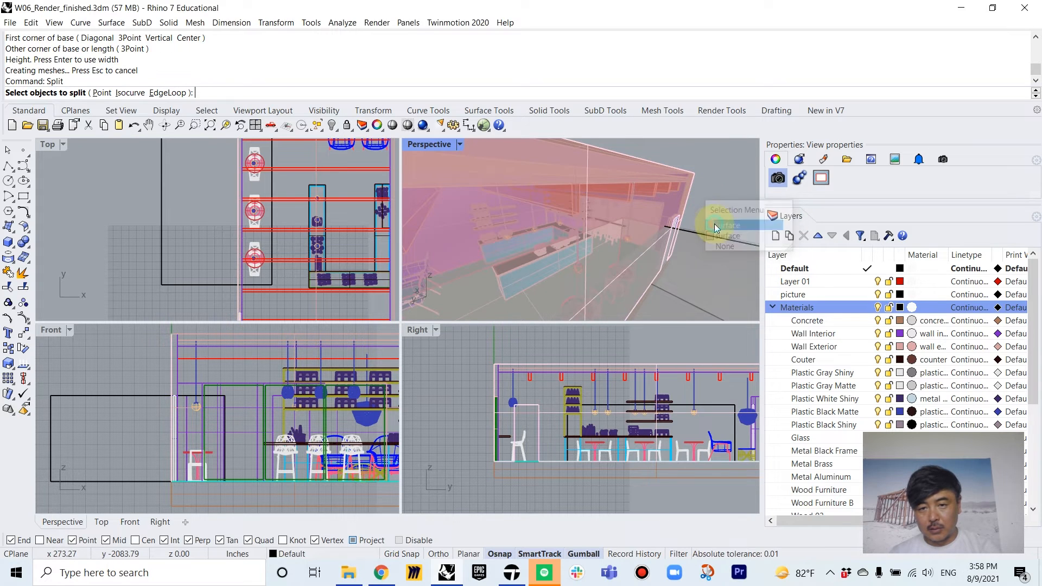
{"action": "right_click_drag", "start_coordinate": [661, 224], "coordinate": [523, 238]}
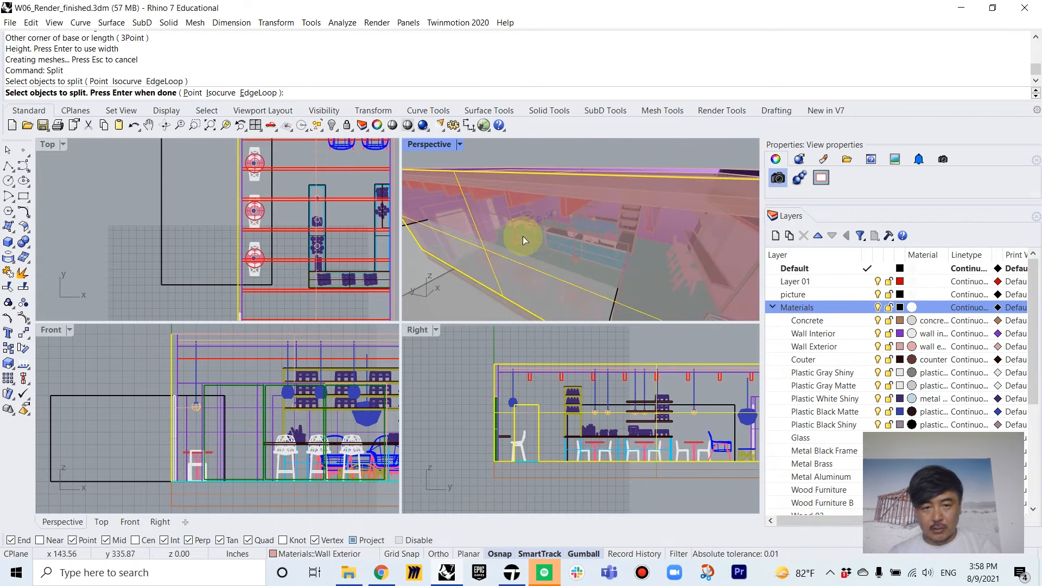
{"action": "right_click_drag", "start_coordinate": [597, 284], "coordinate": [632, 305]}
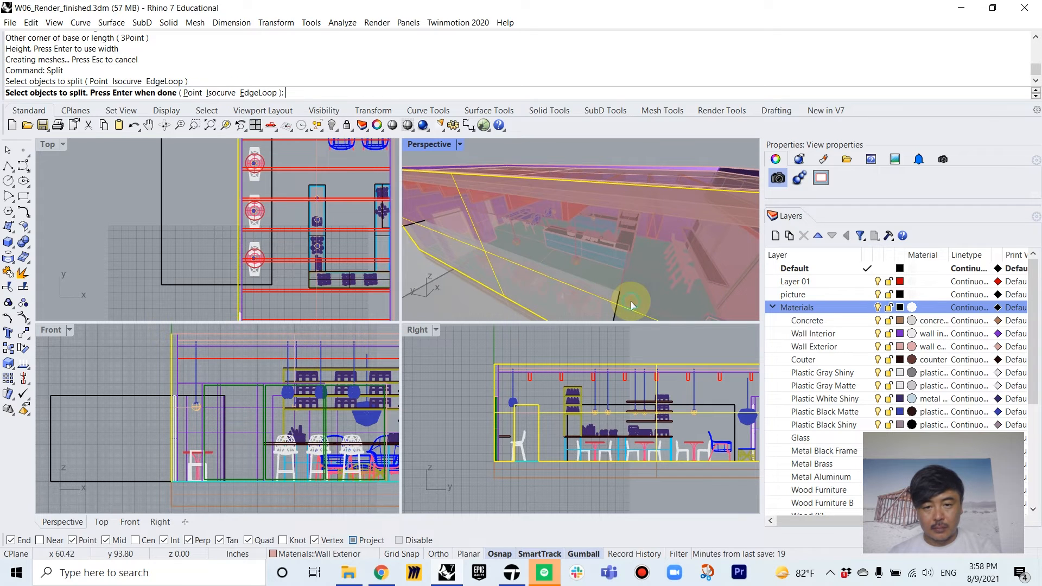
{"action": "left_click", "coordinate": [631, 302]}
{"action": "key", "text": "Return"}
{"action": "scroll", "coordinate": [510, 272], "scroll_direction": "down", "scroll_amount": 8}
{"action": "left_click", "coordinate": [458, 304]}
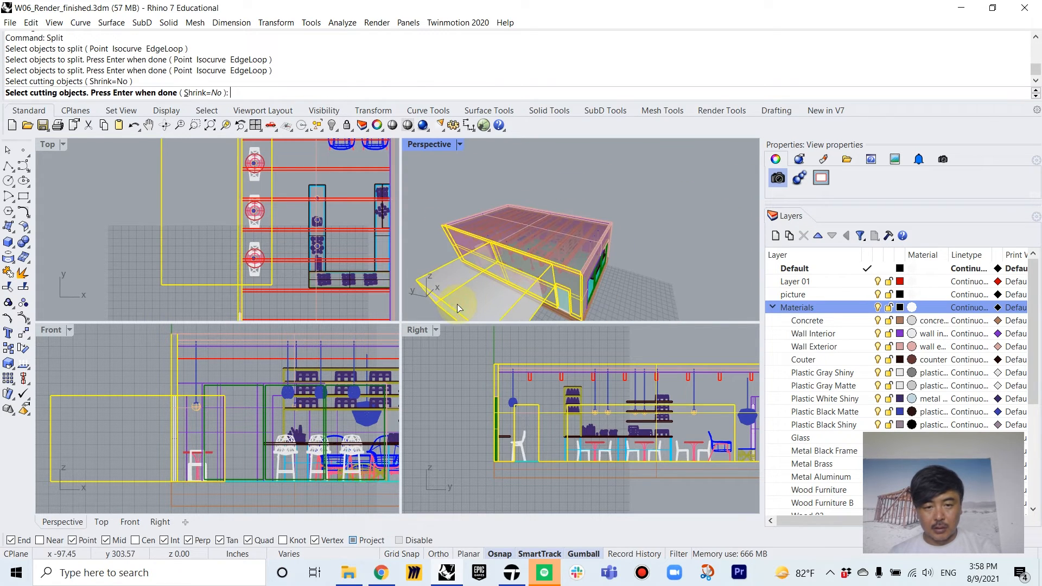
{"action": "key", "text": "Return"}
Step: Delete the cutting box and the cut-out exterior and interior wall pieces to open the long side wall
{"action": "left_click", "coordinate": [448, 300]}
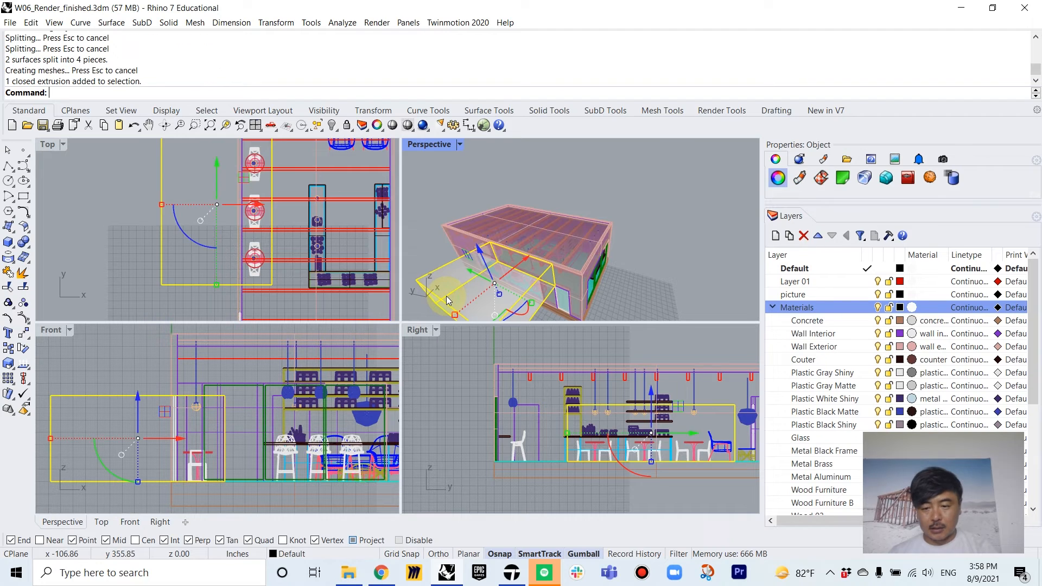
{"action": "key", "text": "Delete"}
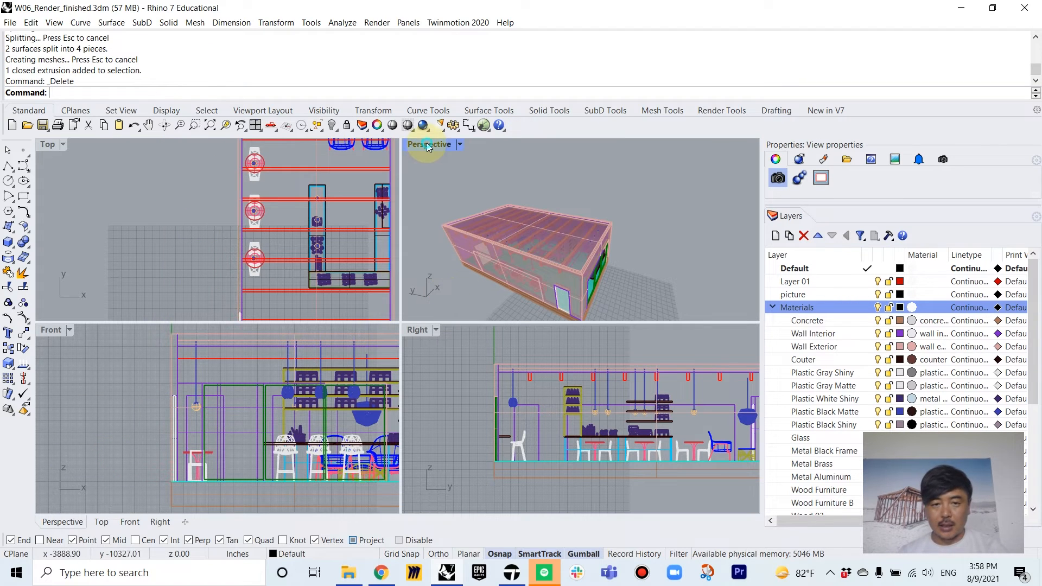
{"action": "double_click", "coordinate": [429, 144]}
{"action": "scroll", "coordinate": [372, 378], "scroll_direction": "up", "scroll_amount": 6}
{"action": "left_click", "coordinate": [500, 337]}
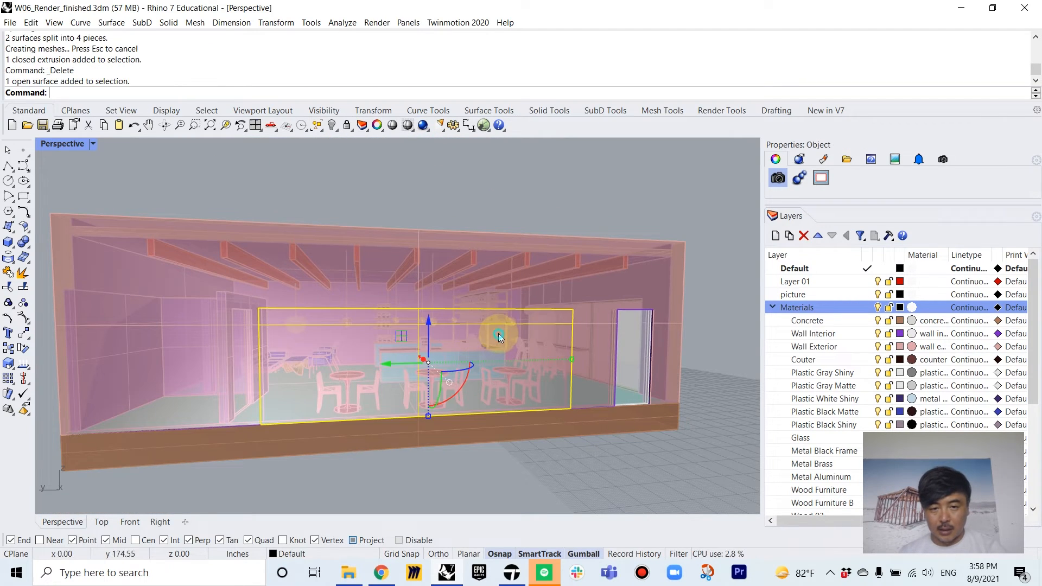
{"action": "key", "text": "Delete"}
{"action": "left_click", "coordinate": [505, 328]}
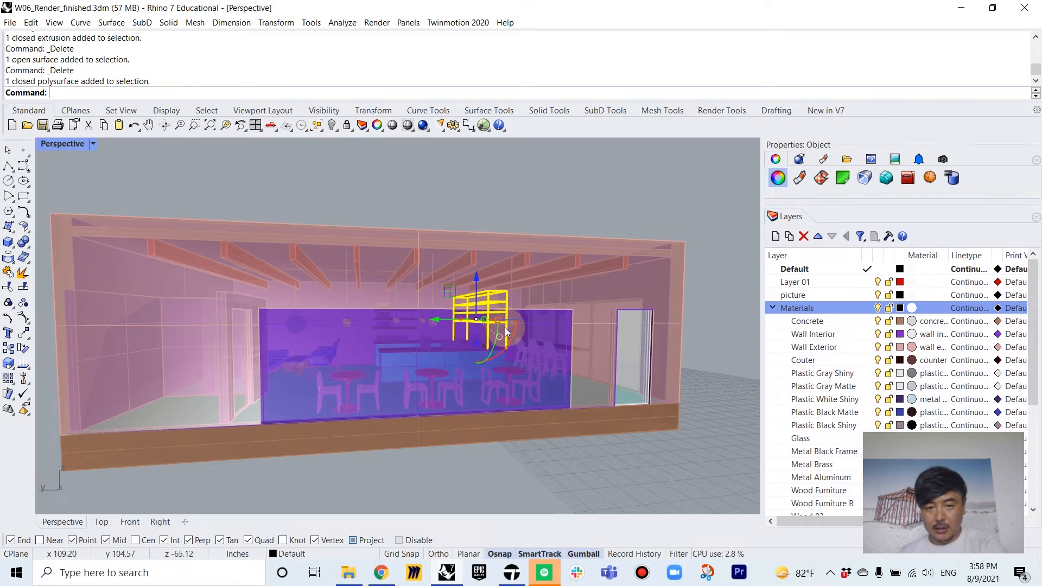
{"action": "left_click", "coordinate": [541, 333]}
{"action": "key", "text": "Delete"}
Step: Examine the gap between the exterior and interior wall surfaces around the new opening
{"action": "right_click_drag", "start_coordinate": [548, 375], "coordinate": [587, 387]}
{"action": "scroll", "coordinate": [558, 366], "scroll_direction": "up", "scroll_amount": 4}
{"action": "scroll", "coordinate": [587, 387], "scroll_direction": "up", "scroll_amount": 3}
{"action": "right_click_drag", "start_coordinate": [595, 444], "coordinate": [604, 367], "text": "shift"}
{"action": "mouse_move", "coordinate": [604, 367]}
{"action": "right_mouse_down"}
{"action": "mouse_move", "coordinate": [596, 398]}
{"action": "mouse_move", "coordinate": [601, 386]}
{"action": "right_mouse_up"}
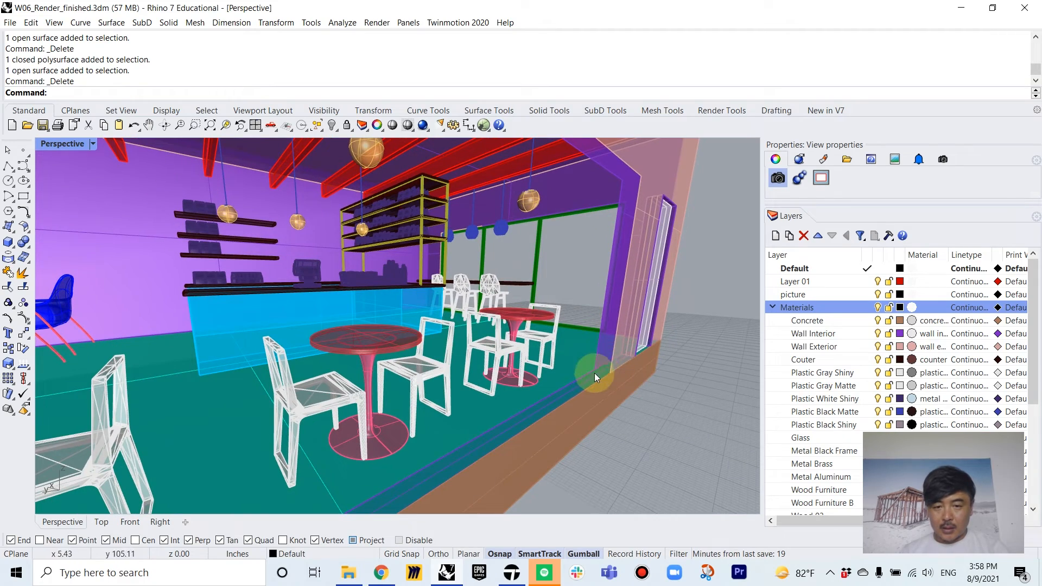
{"action": "scroll", "coordinate": [593, 379], "scroll_direction": "down", "scroll_amount": 6}
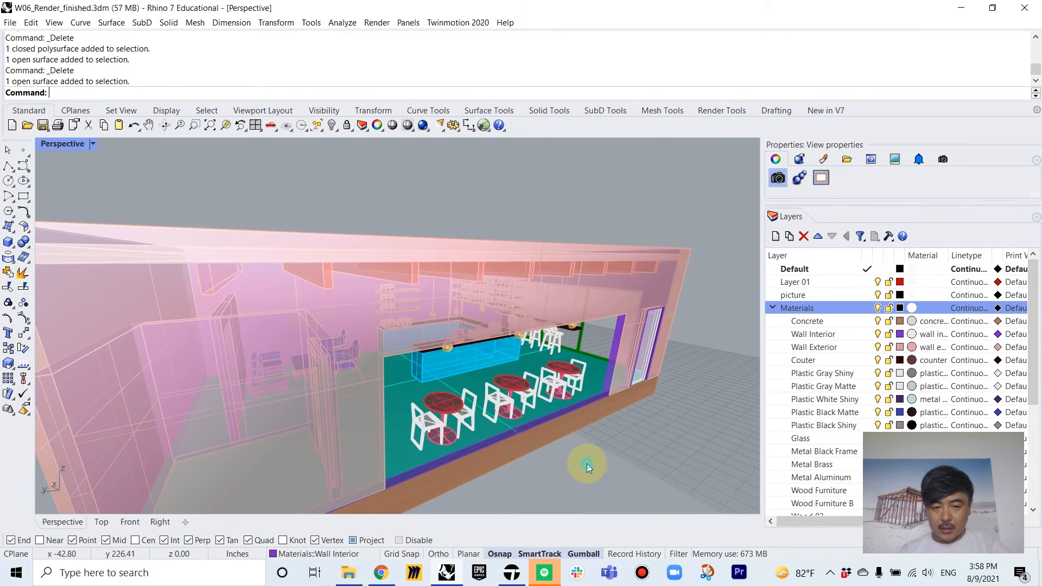
{"action": "right_click_drag", "start_coordinate": [587, 463], "coordinate": [579, 428]}
{"action": "scroll", "coordinate": [618, 311], "scroll_direction": "up", "scroll_amount": 5}
{"action": "right_click_drag", "start_coordinate": [618, 312], "coordinate": [604, 315]}
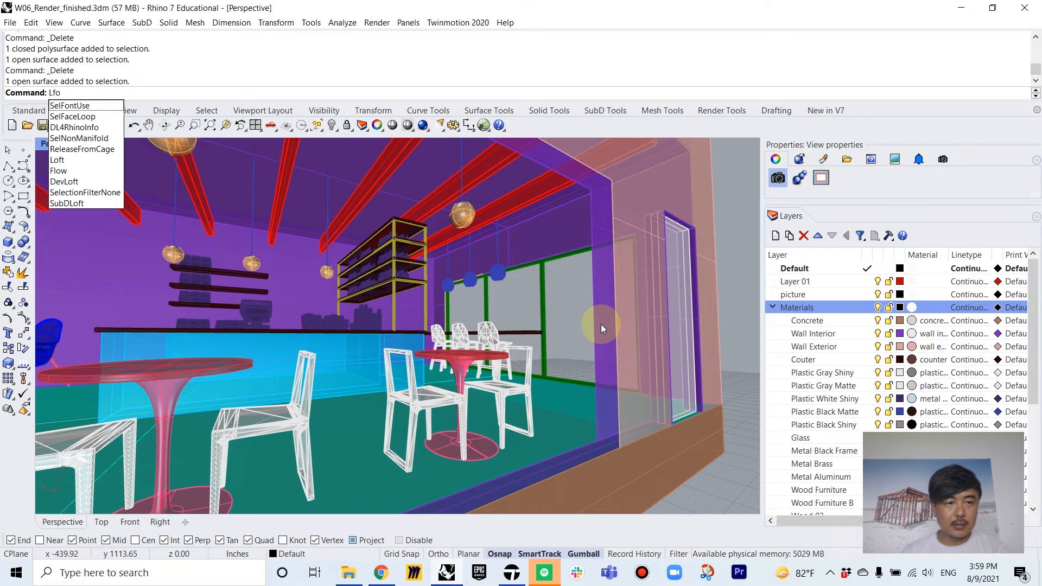
{"action": "key", "text": "BackSpace"}
{"action": "key", "text": "BackSpace"}
{"action": "type", "text": "oft"}
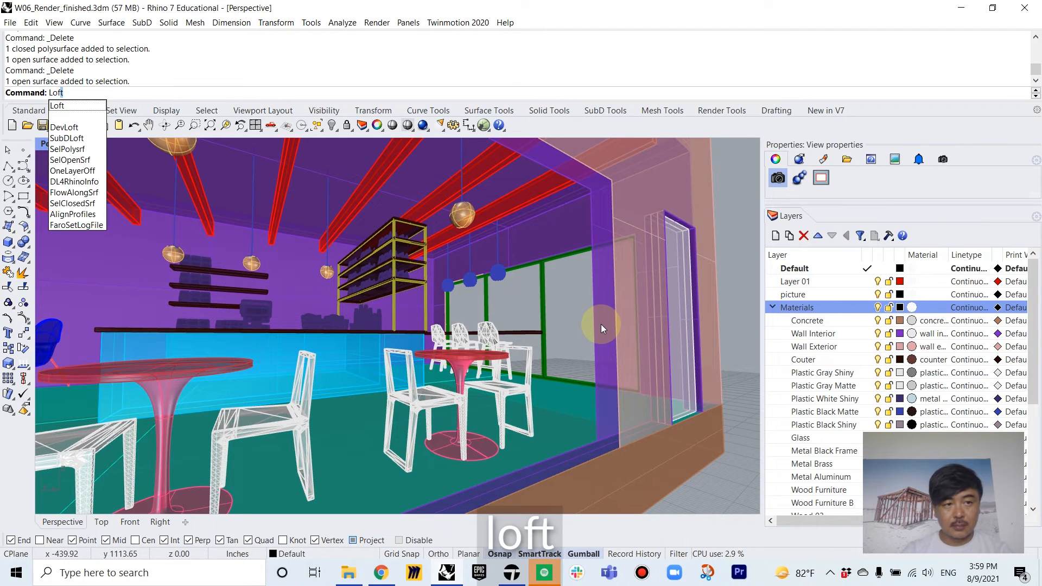
{"action": "key", "text": "Return"}
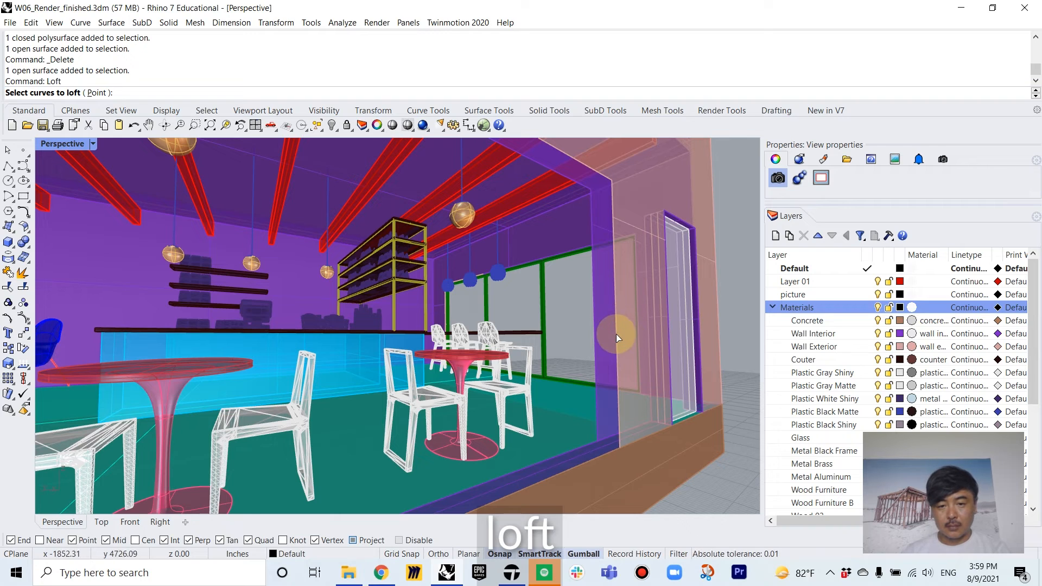
{"action": "left_click", "coordinate": [617, 333]}
{"action": "left_click", "coordinate": [597, 334]}
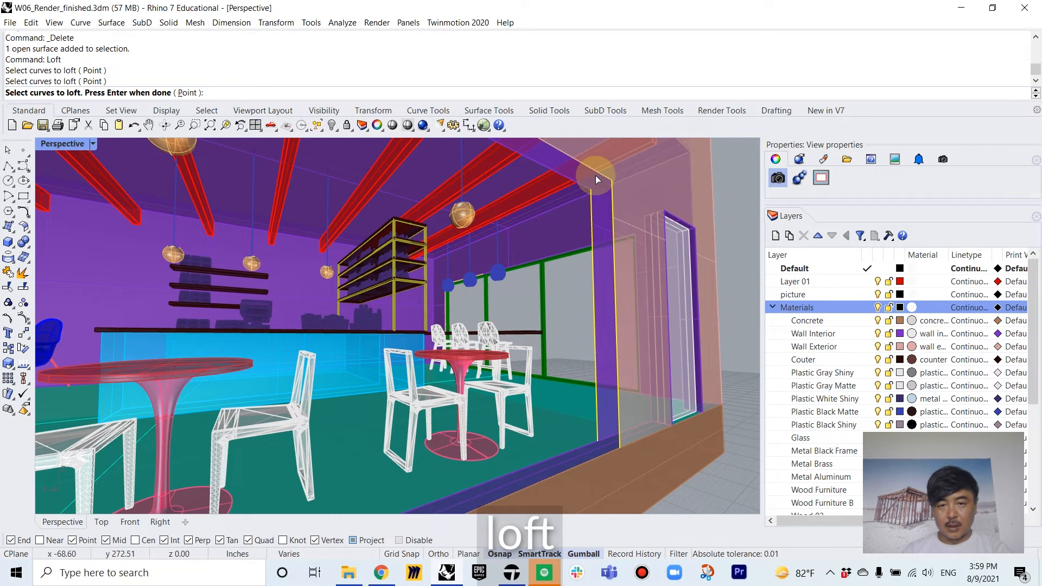
{"action": "left_click", "coordinate": [583, 185]}
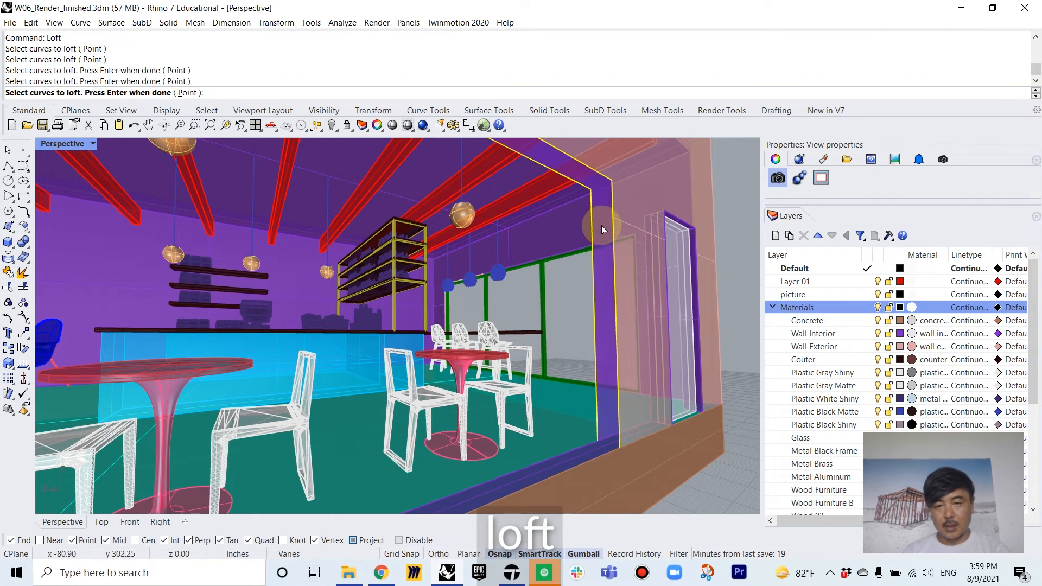
{"action": "key", "text": "Escape"}
Step: Loft the exterior and interior vertical edges to close the wall gap at the opening's end nearest the wall's door
{"action": "key", "text": "Return"}
{"action": "left_click", "coordinate": [615, 266]}
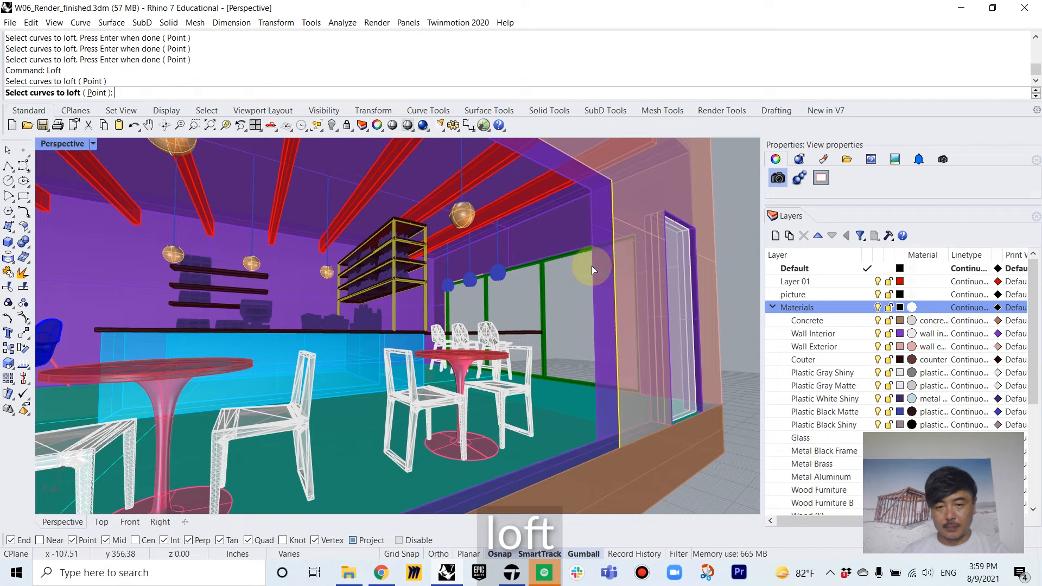
{"action": "left_click", "coordinate": [592, 266]}
{"action": "key", "text": "Return"}
{"action": "key", "text": "Return"}
Step: Loft the exterior and interior top edges to close the wall gap along the head of the opening
{"action": "key", "text": "Return"}
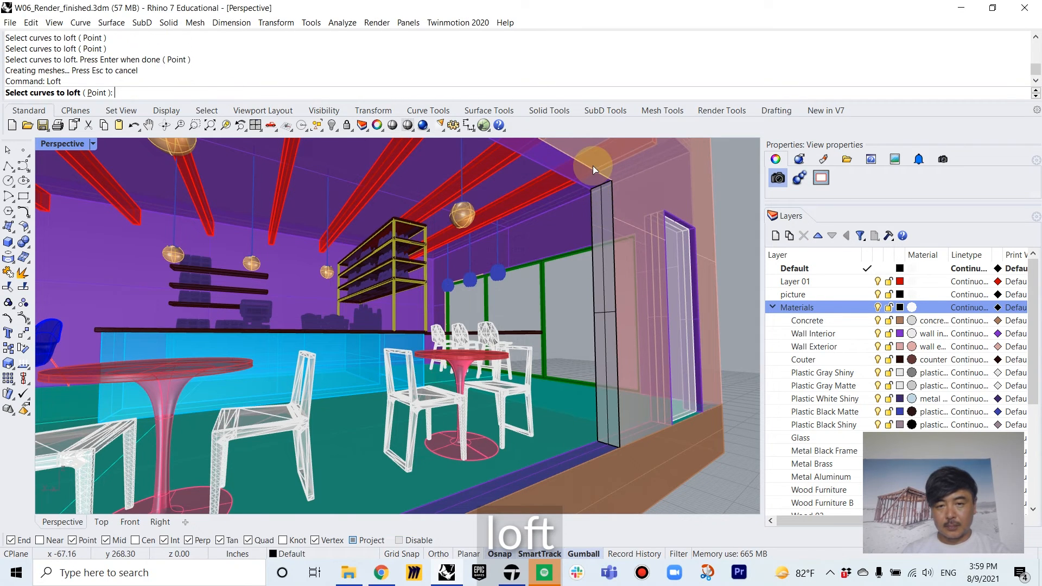
{"action": "left_click", "coordinate": [593, 166]}
{"action": "left_click", "coordinate": [559, 176]}
{"action": "key", "text": "Return"}
{"action": "key", "text": "Return"}
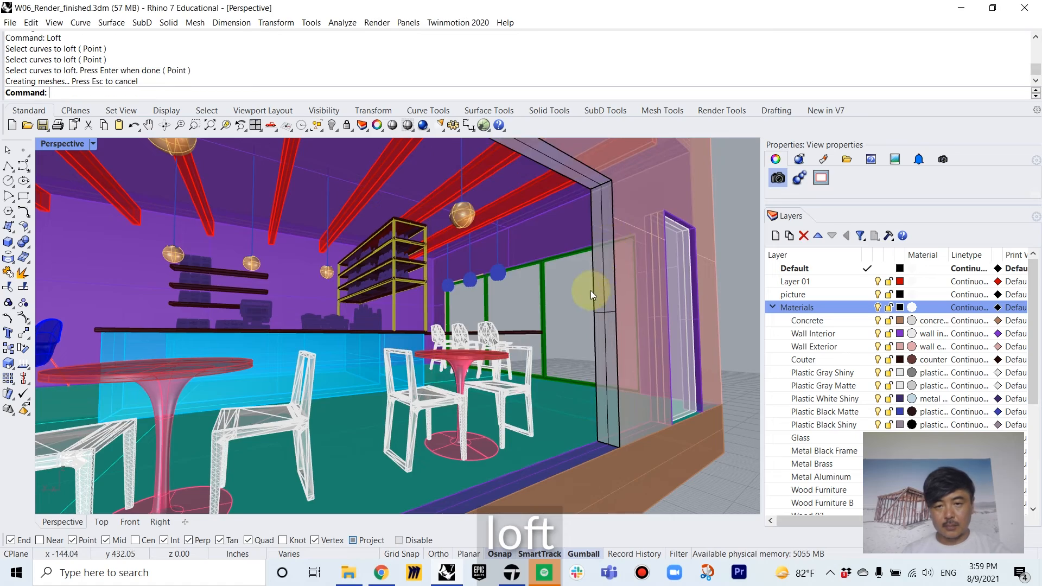
{"action": "right_click_drag", "start_coordinate": [591, 291], "coordinate": [678, 412]}
{"action": "scroll", "coordinate": [390, 392], "scroll_direction": "up", "scroll_amount": 8}
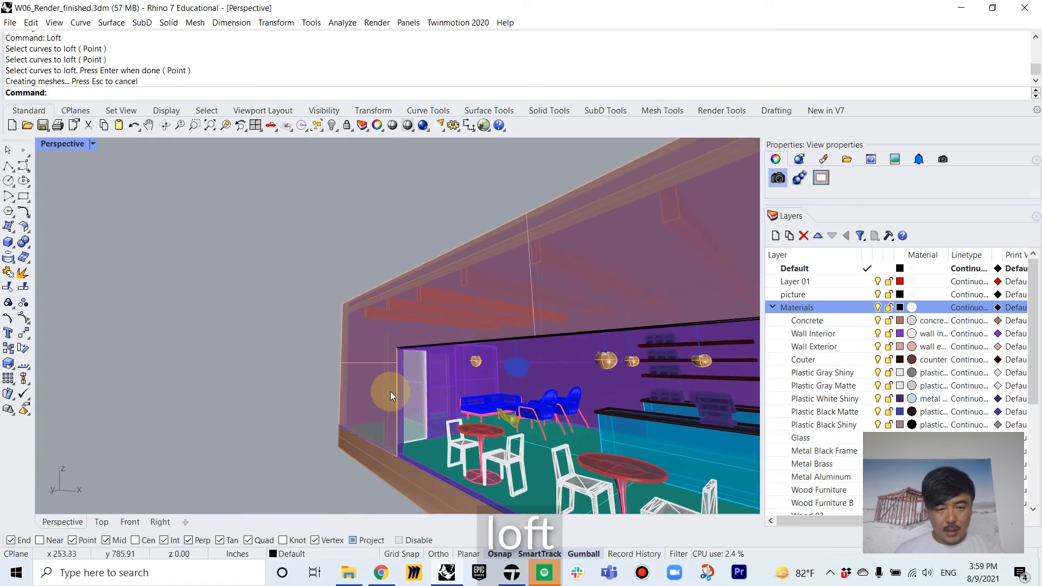
{"action": "right_click", "coordinate": [402, 358]}
{"action": "left_click", "coordinate": [403, 359]}
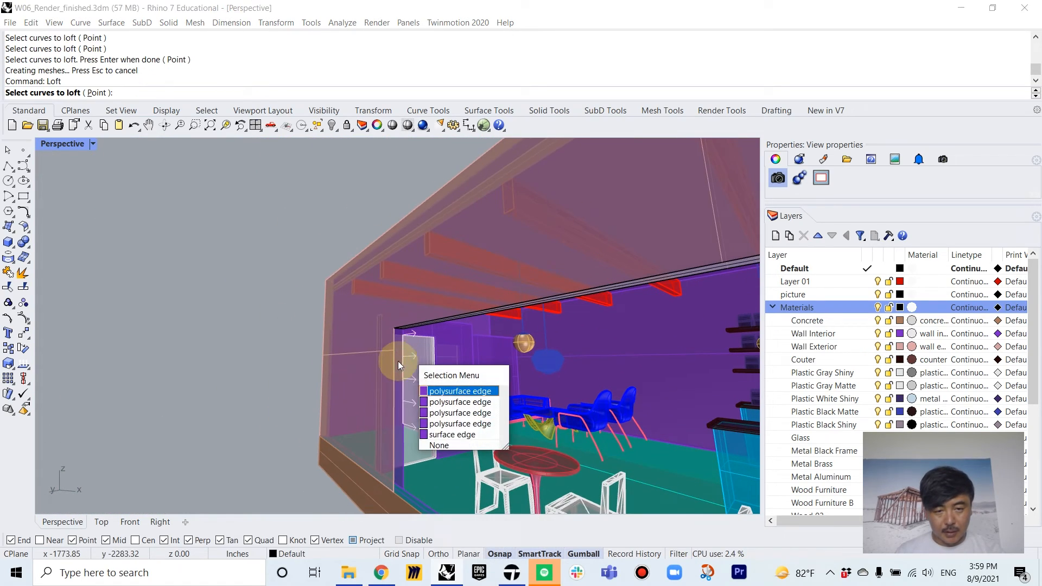
{"action": "left_click", "coordinate": [428, 435]}
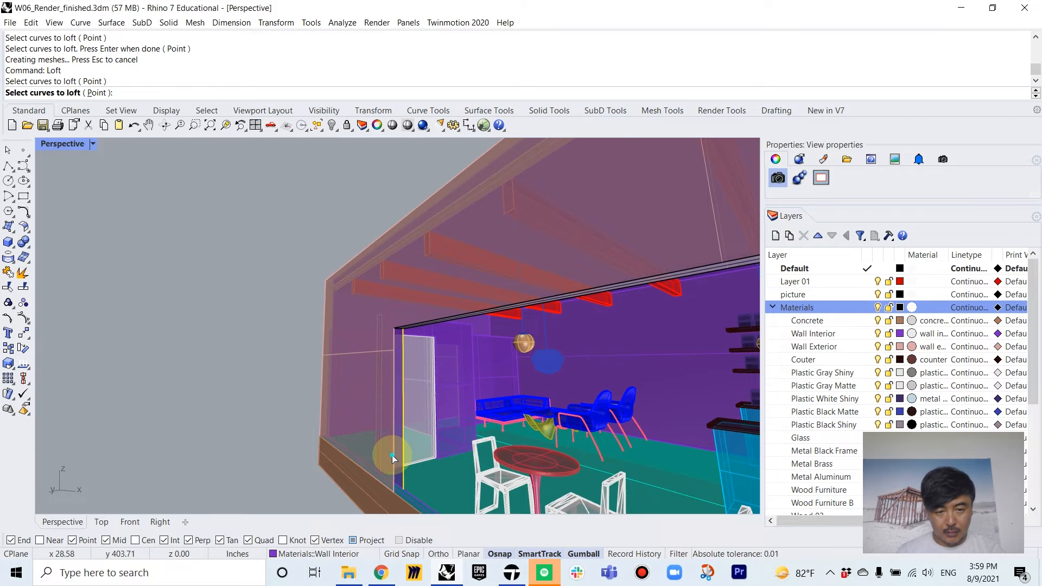
{"action": "left_click", "coordinate": [393, 459]}
{"action": "left_click", "coordinate": [416, 489]}
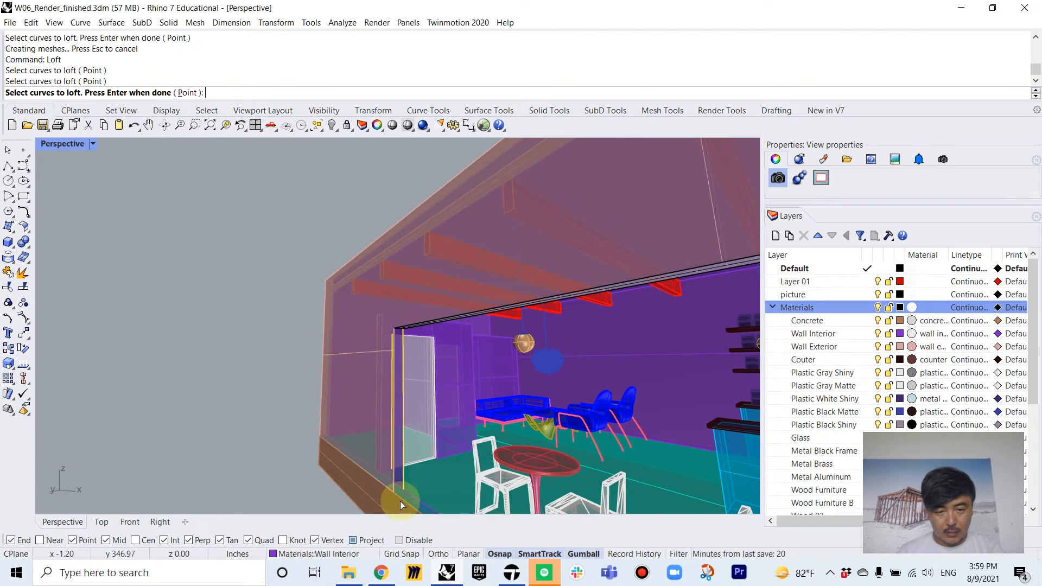
{"action": "scroll", "coordinate": [394, 484], "scroll_direction": "up", "scroll_amount": 1}
{"action": "key", "text": "Escape"}
Step: Loft the vertical edges at the opening's opposite end, toward the lounge seating, and select the new surface
{"action": "key", "text": "Return"}
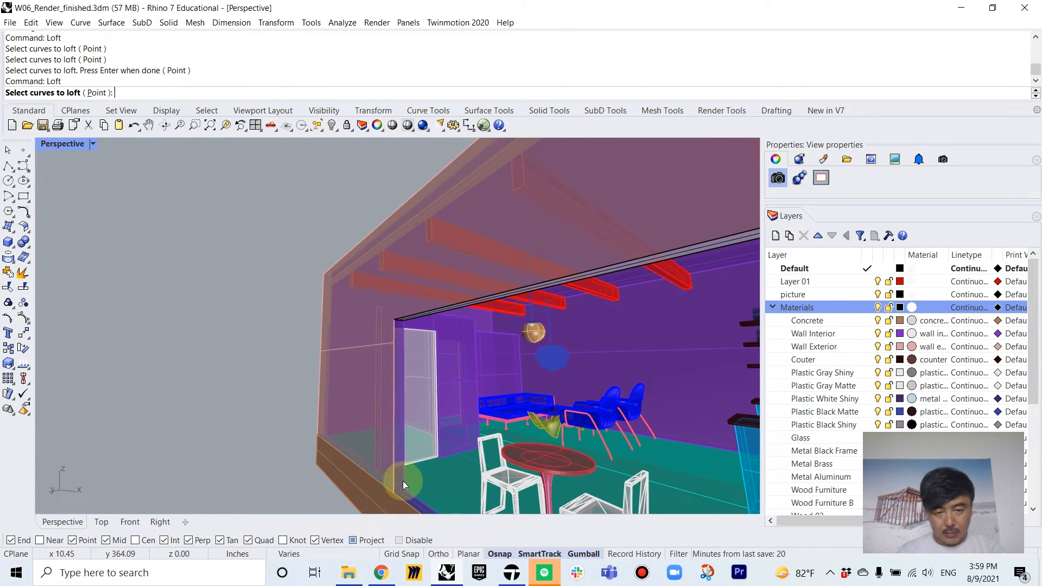
{"action": "left_click", "coordinate": [402, 481]}
{"action": "left_click", "coordinate": [395, 461]}
{"action": "key", "text": "Return"}
{"action": "left_click", "coordinate": [477, 389]}
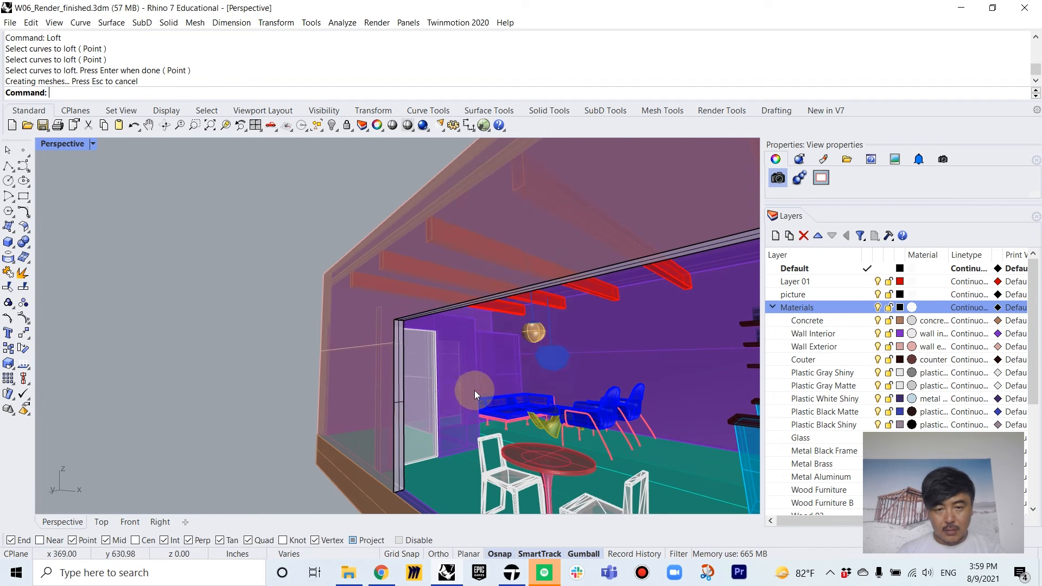
{"action": "left_click", "coordinate": [402, 381]}
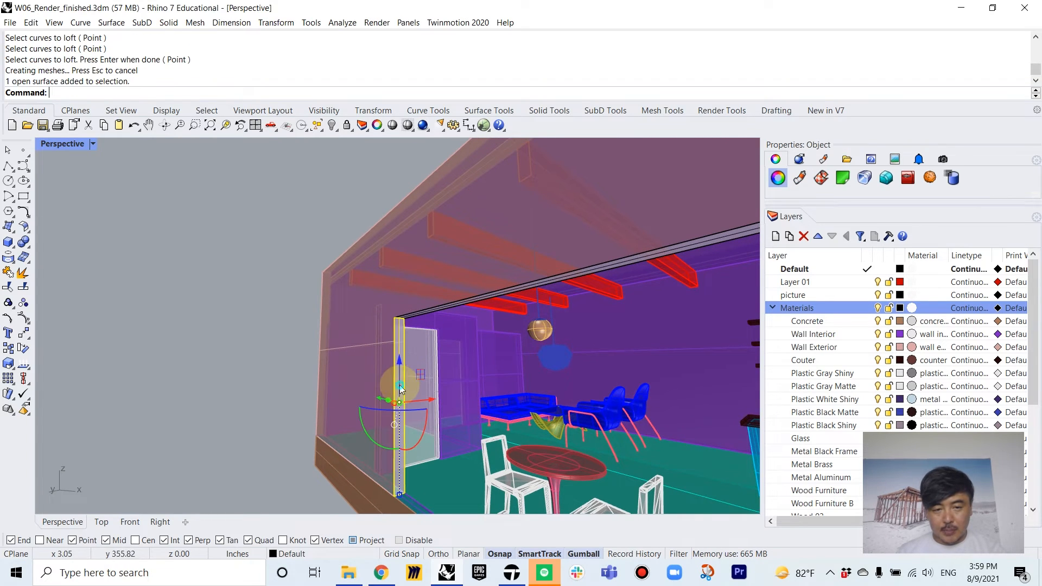
Step: Select the three lofted surfaces around the opening and move them to the Wall Exterior layer
{"action": "left_click", "coordinate": [457, 302]}
{"action": "key", "text": "Down"}
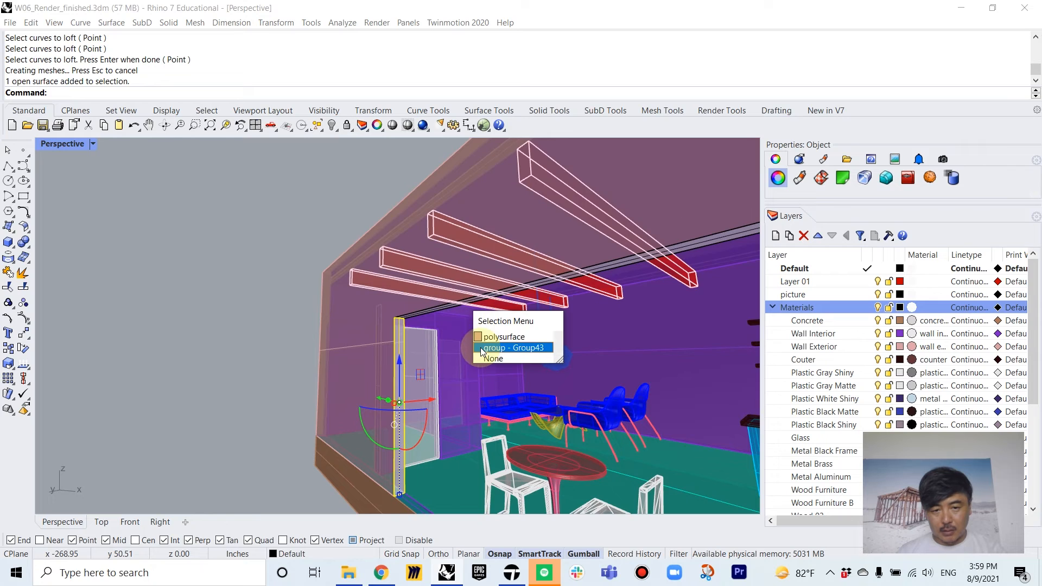
{"action": "left_click", "coordinate": [425, 311], "text": "shift"}
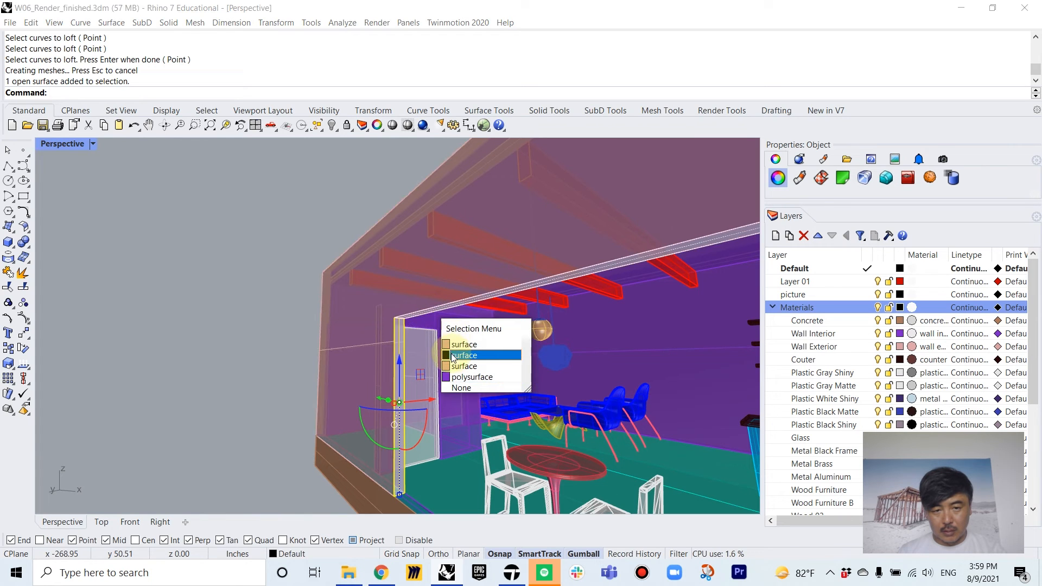
{"action": "left_click", "coordinate": [466, 355]}
{"action": "right_click_drag", "start_coordinate": [499, 353], "coordinate": [269, 337]}
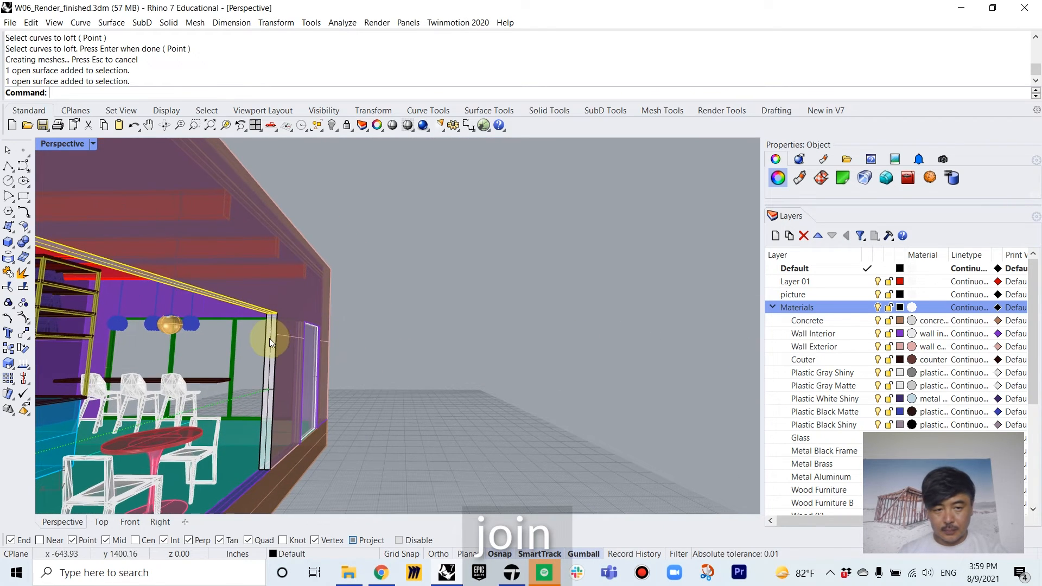
{"action": "left_click", "coordinate": [272, 338], "text": "shift"}
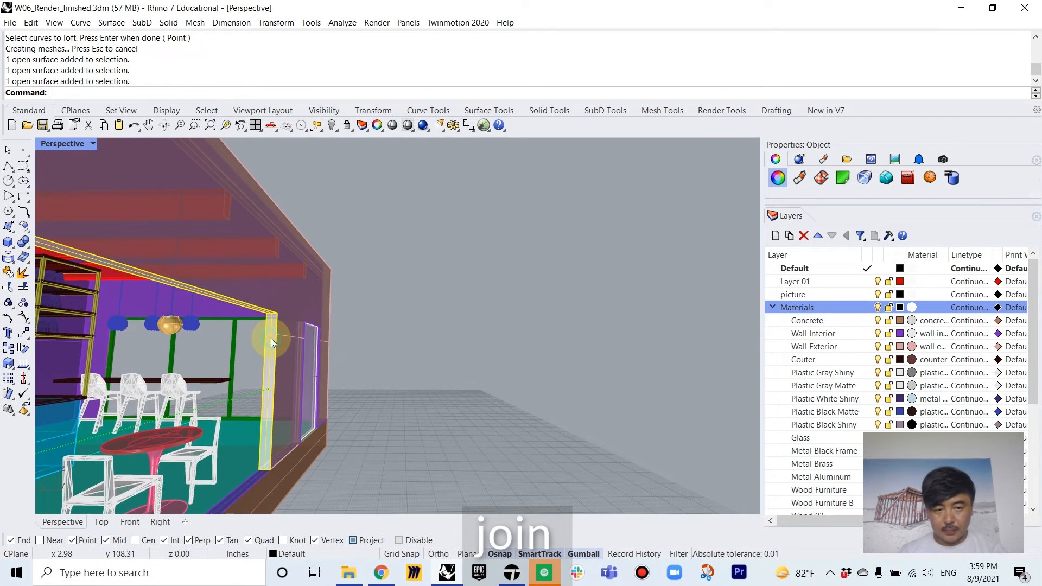
{"action": "right_click", "coordinate": [814, 350]}
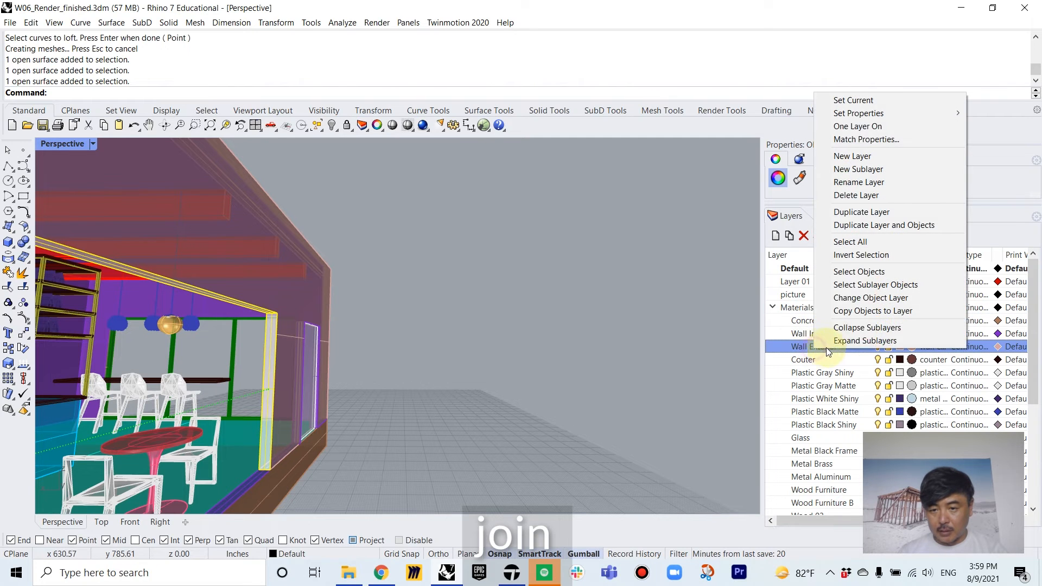
{"action": "left_click", "coordinate": [836, 297]}
Step: Export the whole café model as meshes over the existing cafe01 FBX file, replacing it, and save the Rhino file
{"action": "right_click_drag", "start_coordinate": [513, 327], "coordinate": [338, 370]}
{"action": "scroll", "coordinate": [337, 370], "scroll_direction": "down", "scroll_amount": 6}
{"action": "left_click_drag", "start_coordinate": [255, 267], "coordinate": [623, 464]}
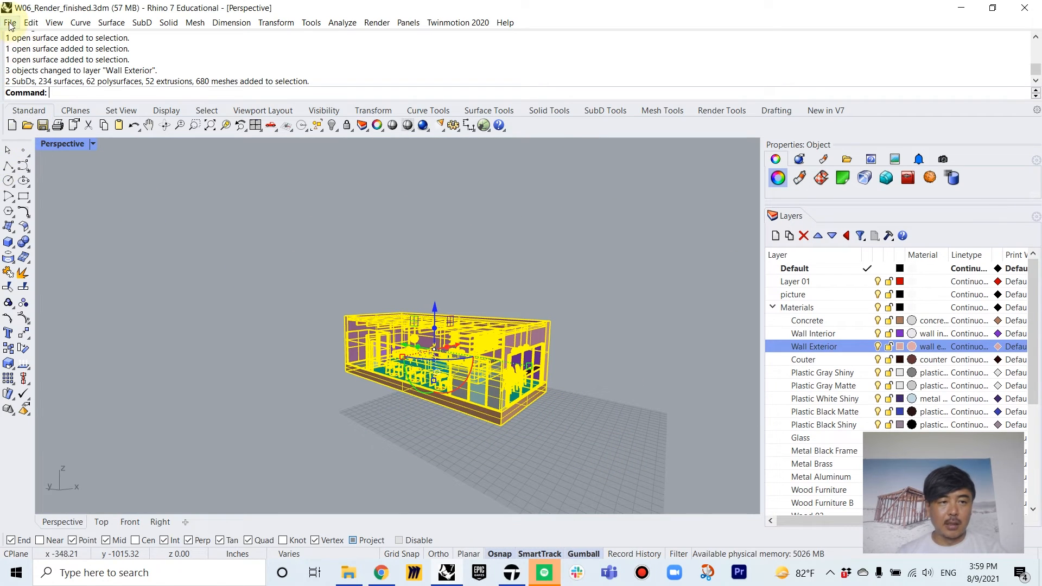
{"action": "left_click", "coordinate": [10, 23]}
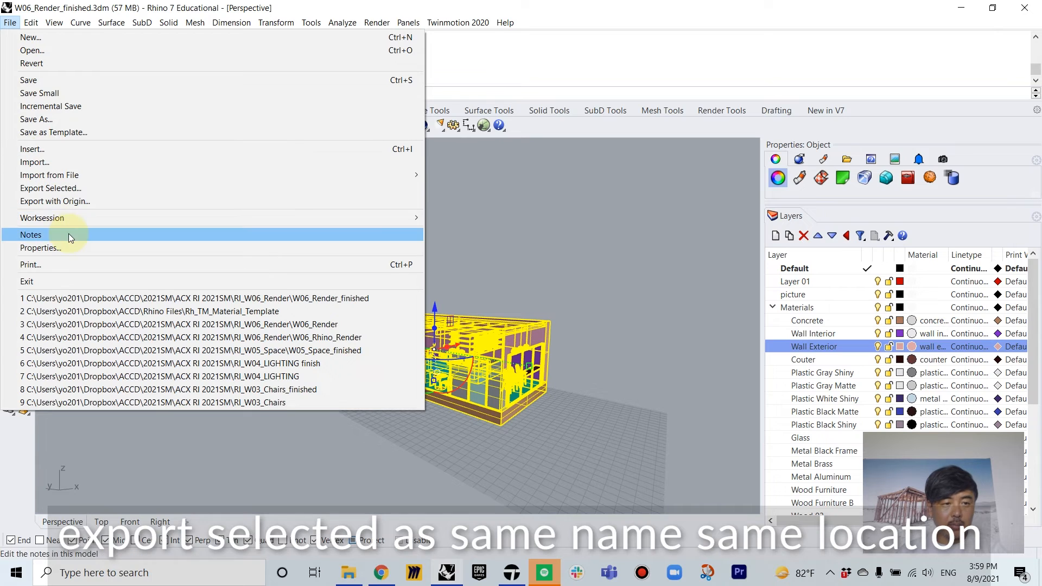
{"action": "left_click", "coordinate": [82, 188]}
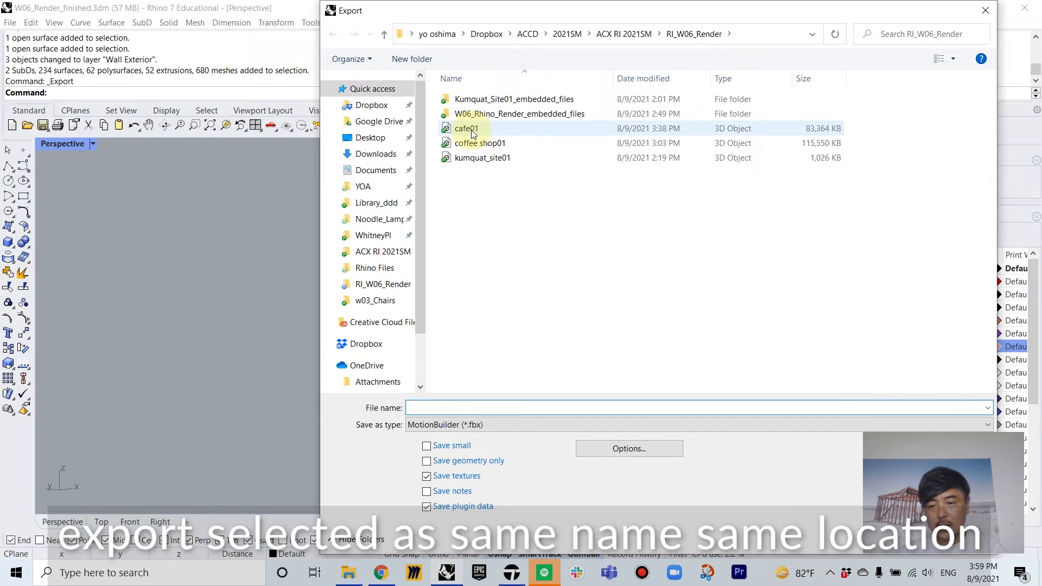
{"action": "left_click", "coordinate": [474, 134]}
{"action": "left_click_drag", "start_coordinate": [735, 11], "coordinate": [575, 23]}
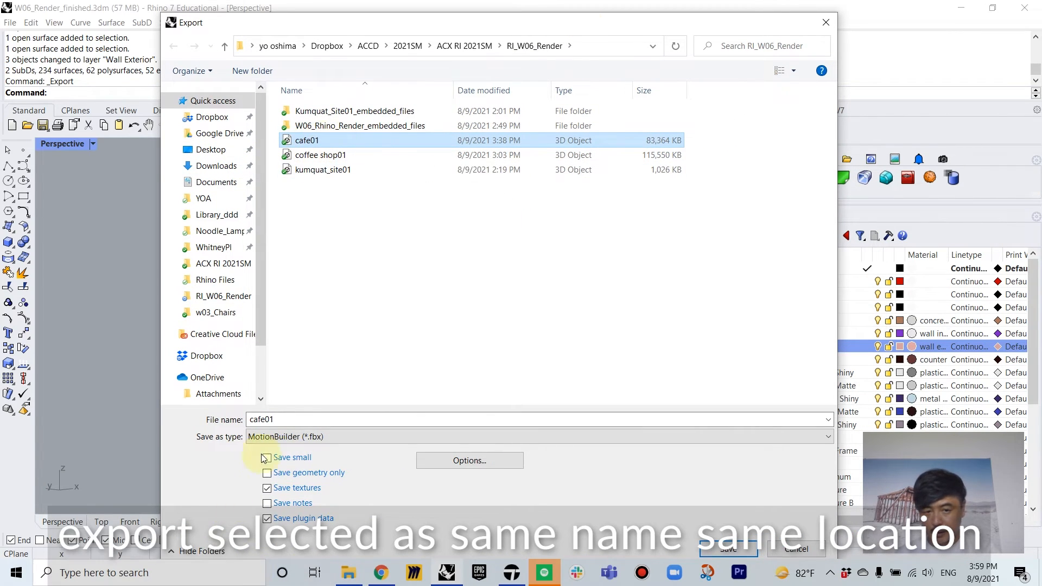
{"action": "left_click", "coordinate": [728, 549]}
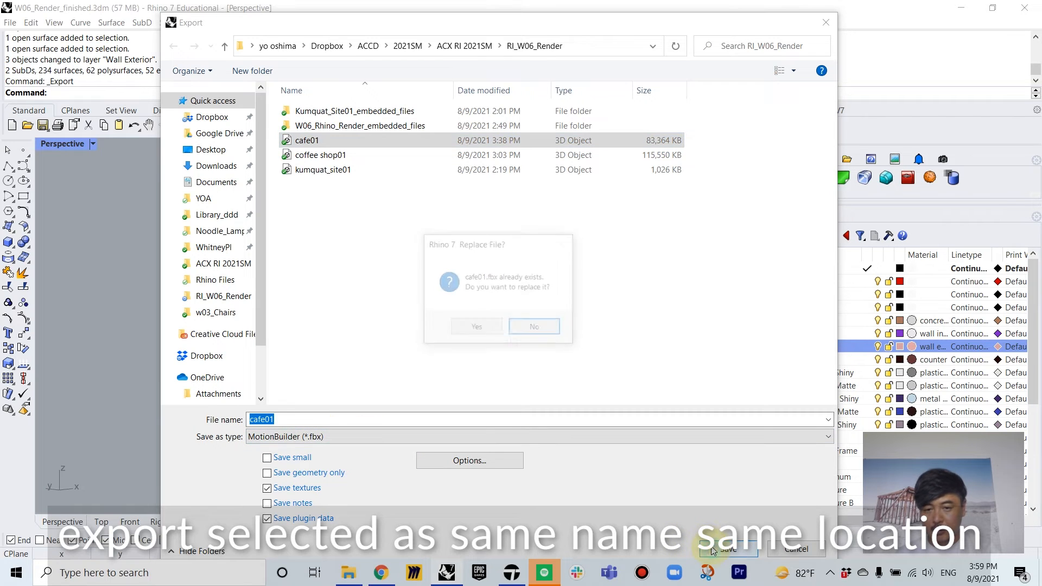
{"action": "left_click", "coordinate": [477, 335]}
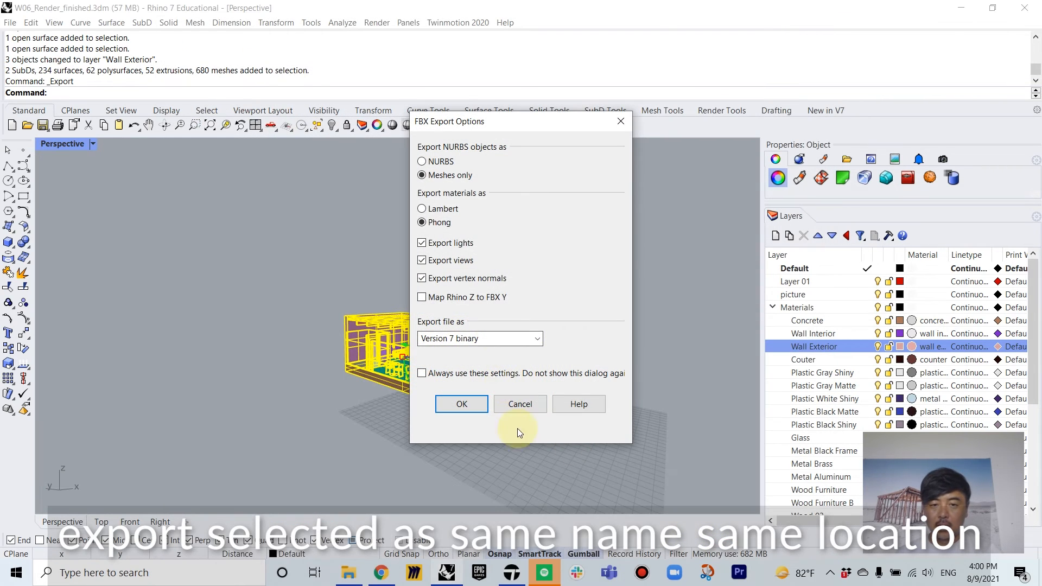
{"action": "left_click", "coordinate": [462, 404]}
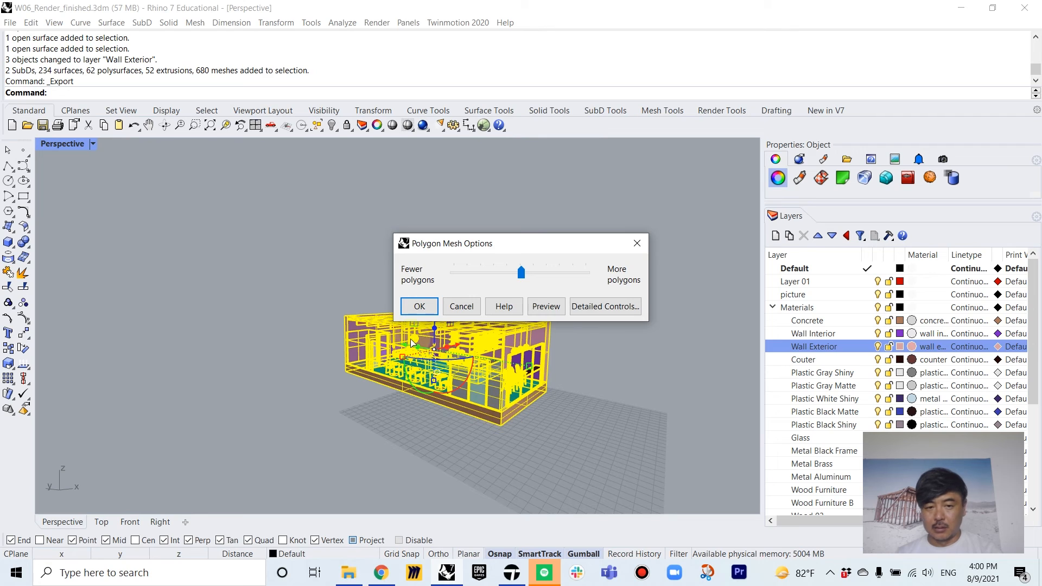
{"action": "left_click", "coordinate": [419, 307]}
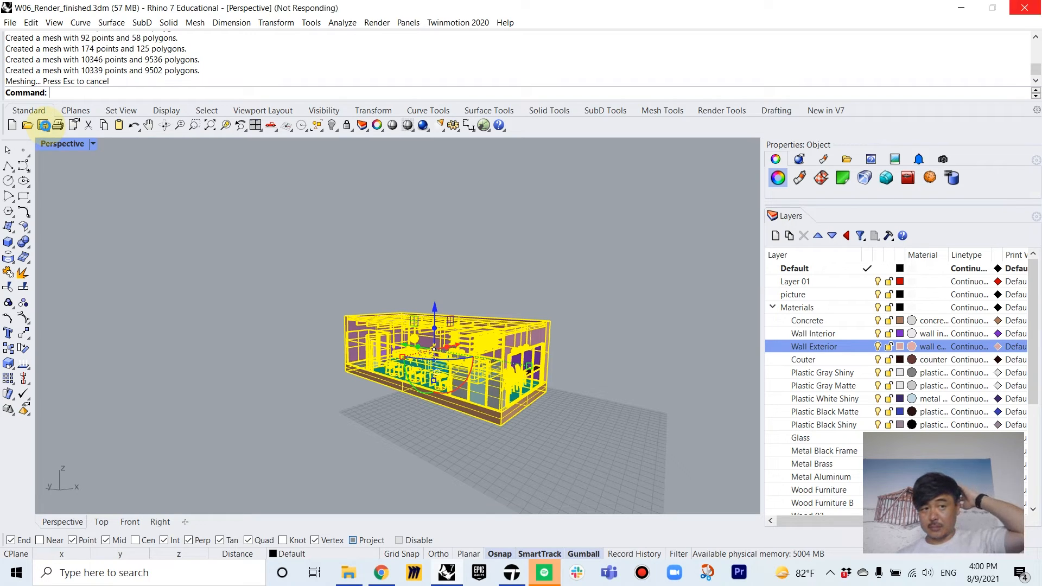
{"action": "left_click", "coordinate": [43, 126]}
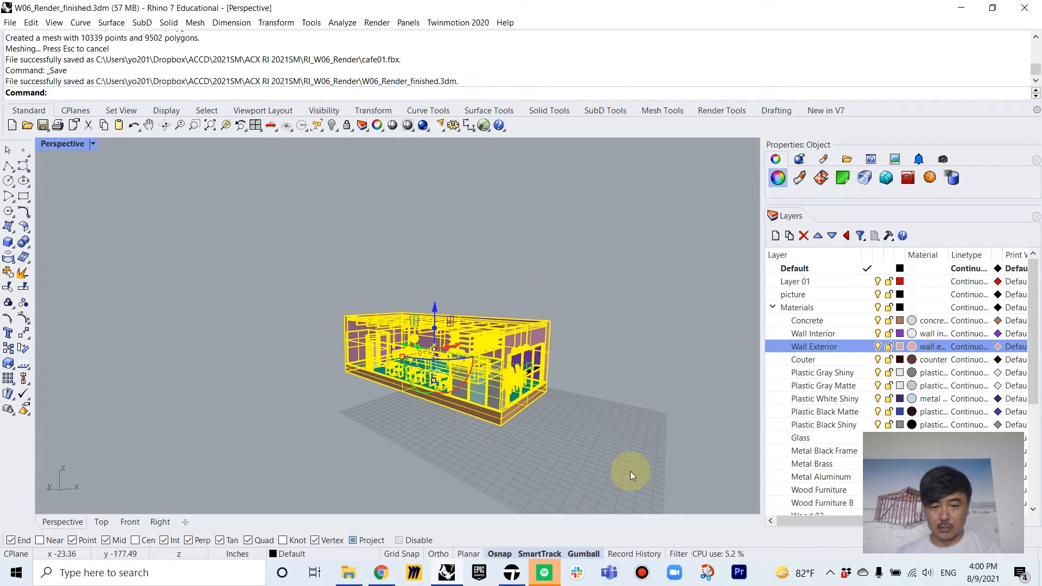
Step: Switch to Twinmotion and reload the imported cafe01 FBX model
{"action": "left_click", "coordinate": [511, 580]}
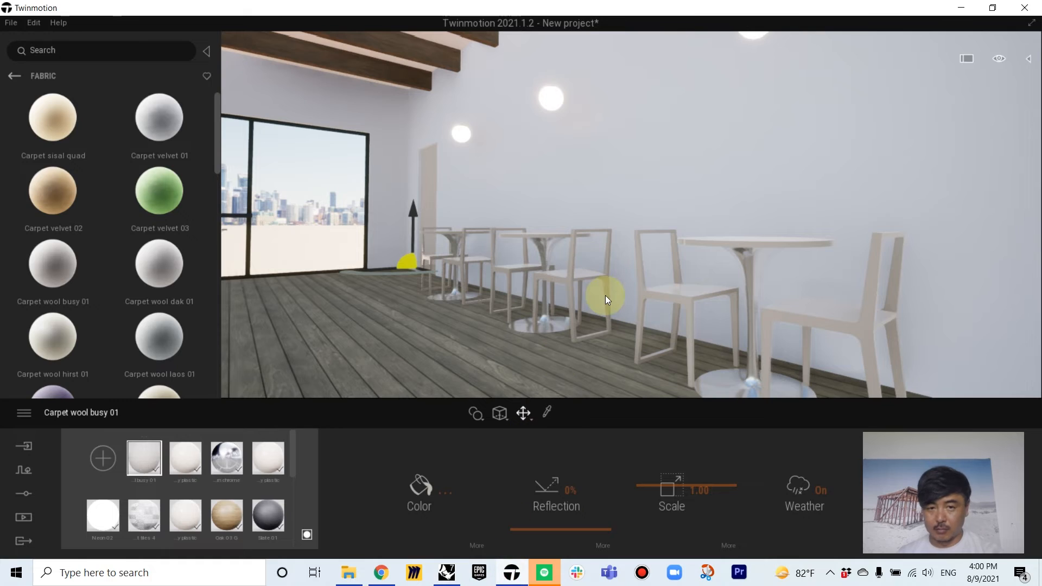
{"action": "right_click_drag", "start_coordinate": [605, 295], "coordinate": [717, 197]}
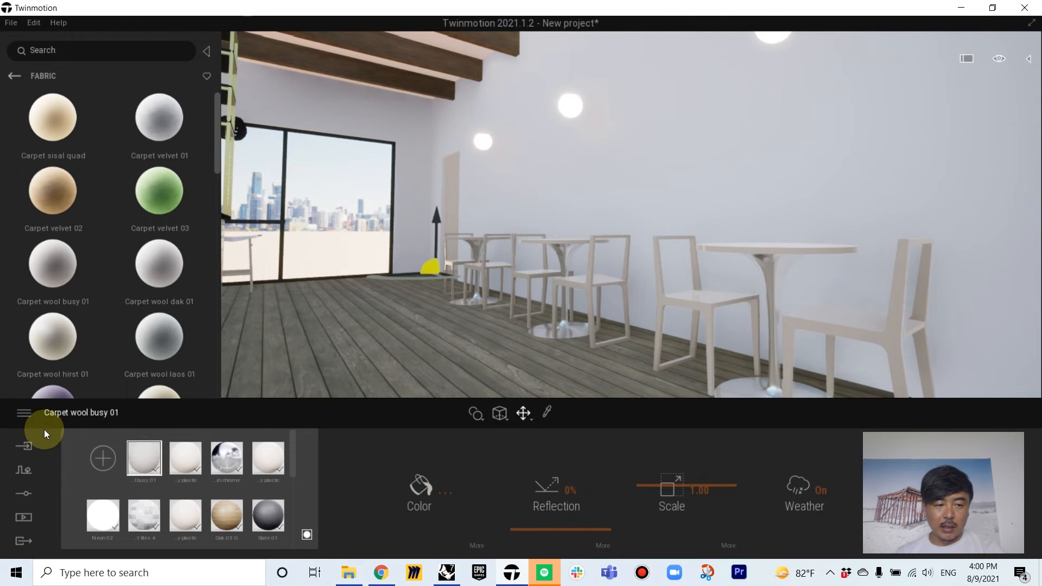
{"action": "left_click", "coordinate": [25, 445]}
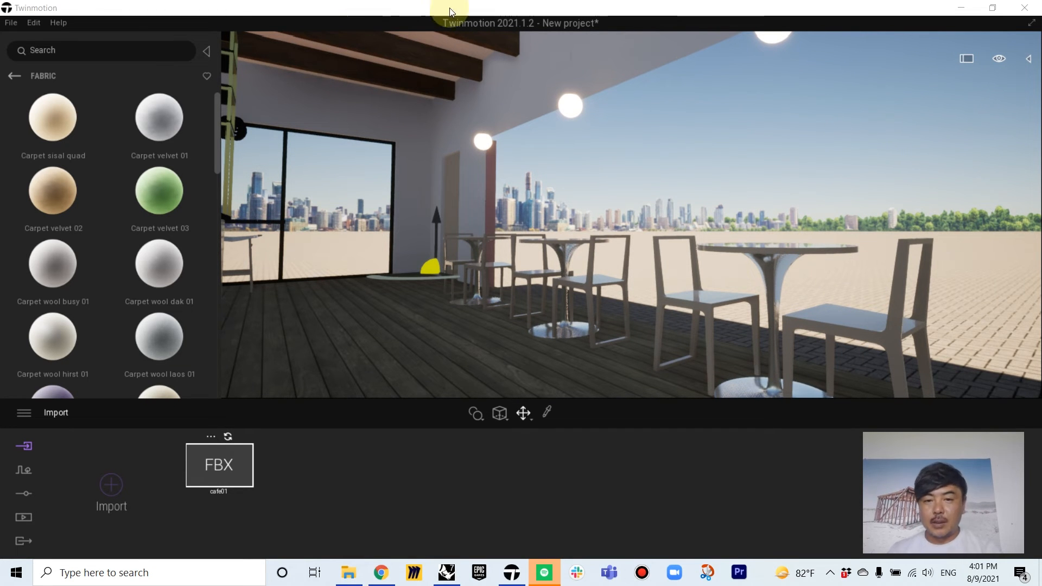
Step: Examine the new wall opening and its end edge from inside the café, between the counter and the tables
{"action": "right_click_drag", "start_coordinate": [561, 225], "coordinate": [308, 272]}
{"action": "key", "text": "d"}
{"action": "key", "text": "d"}
{"action": "key", "text": "s"}
{"action": "key", "text": "e"}
{"action": "key", "text": "w"}
{"action": "key", "text": "w"}
{"action": "key", "text": "w"}
{"action": "key", "text": "a"}
{"action": "key", "text": "d"}
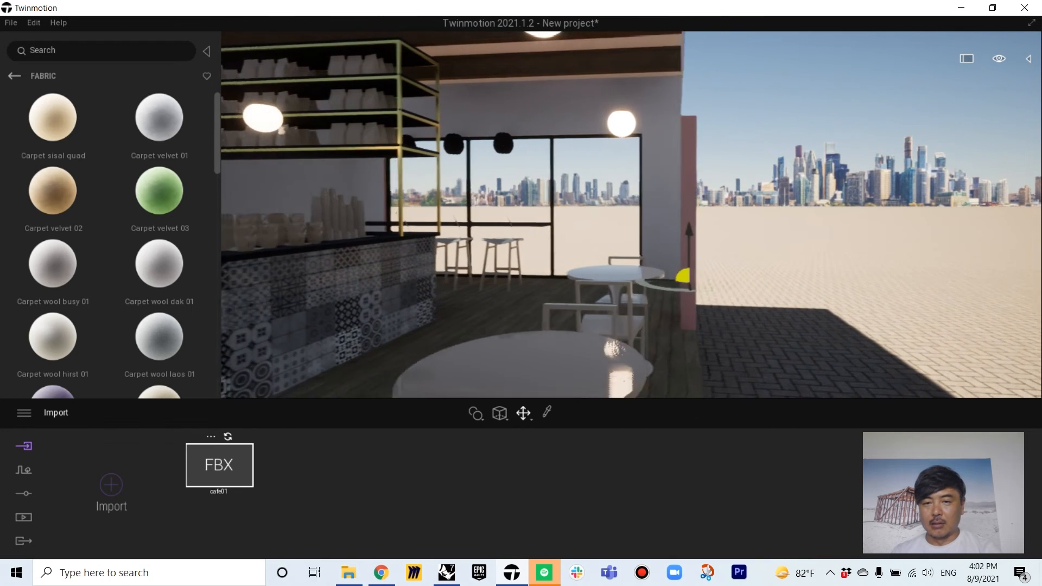
{"action": "key", "text": "a"}
{"action": "right_click_drag", "start_coordinate": [432, 152], "coordinate": [431, 149]}
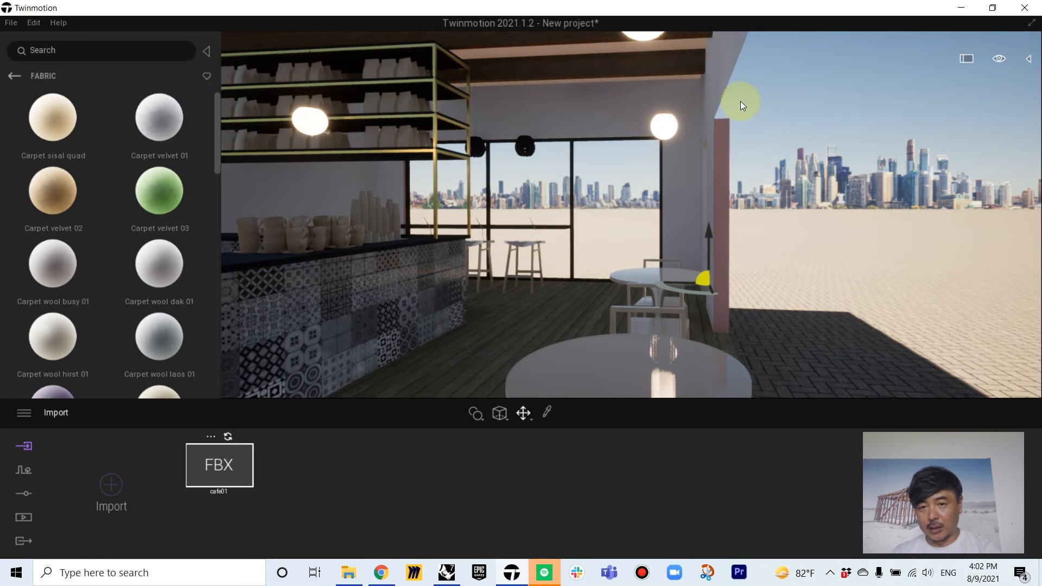
{"action": "right_click_drag", "start_coordinate": [741, 101], "coordinate": [723, 118]}
{"action": "key", "text": "d"}
{"action": "key", "text": "e"}
{"action": "key", "text": "a"}
{"action": "key", "text": "d"}
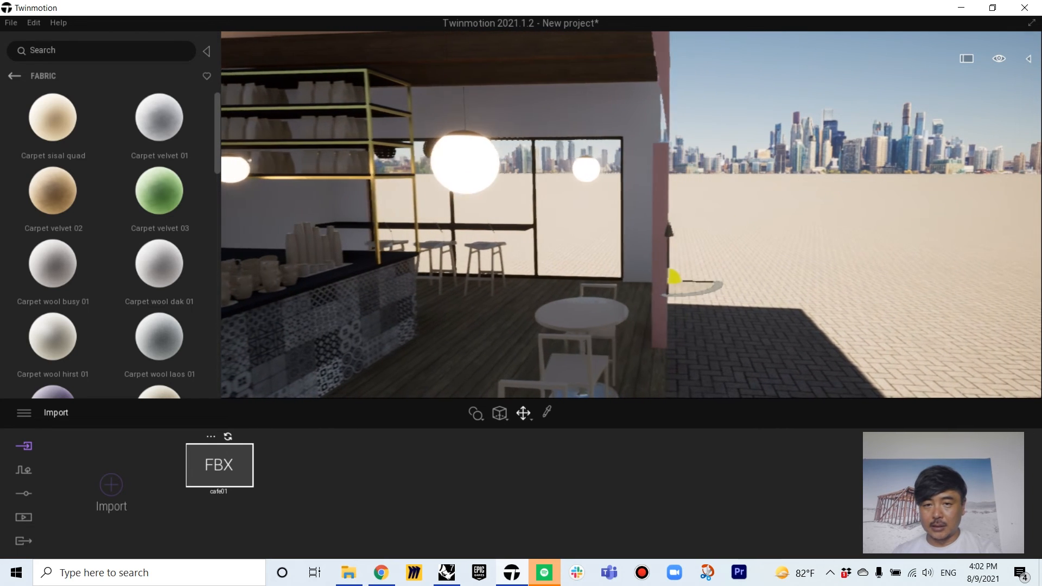
{"action": "key", "text": "a"}
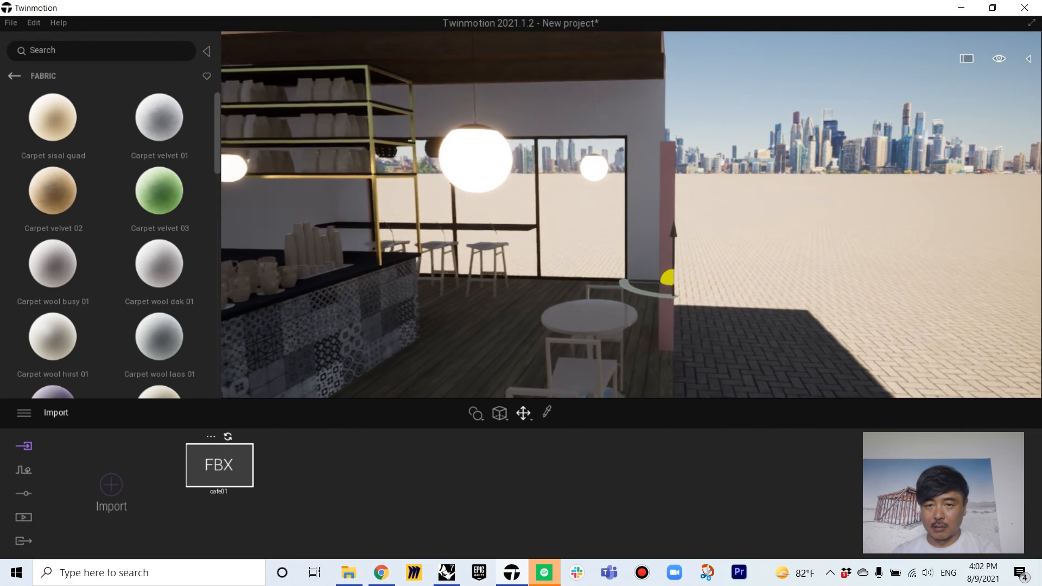
{"action": "key", "text": "d"}
Step: Examine the opening's lofted edges from outside the café, looking down over the tables
{"action": "right_click_drag", "start_coordinate": [785, 120], "coordinate": [763, 110]}
{"action": "key", "text": "s"}
{"action": "right_click_drag", "start_coordinate": [805, 81], "coordinate": [806, 142]}
{"action": "key", "text": "s"}
{"action": "key", "text": "e"}
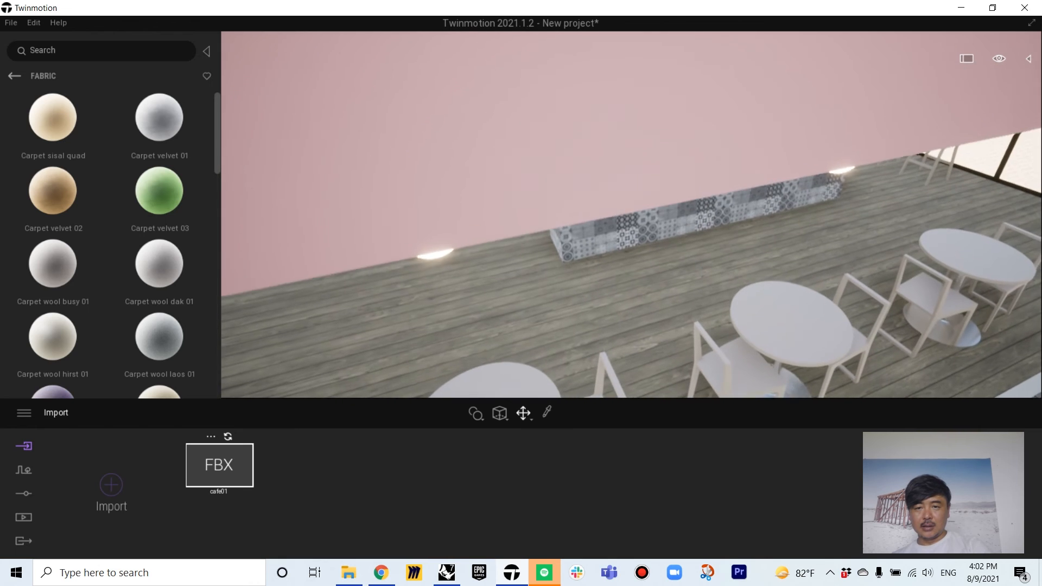
{"action": "key", "text": "q"}
{"action": "key", "text": "e"}
{"action": "key", "text": "s"}
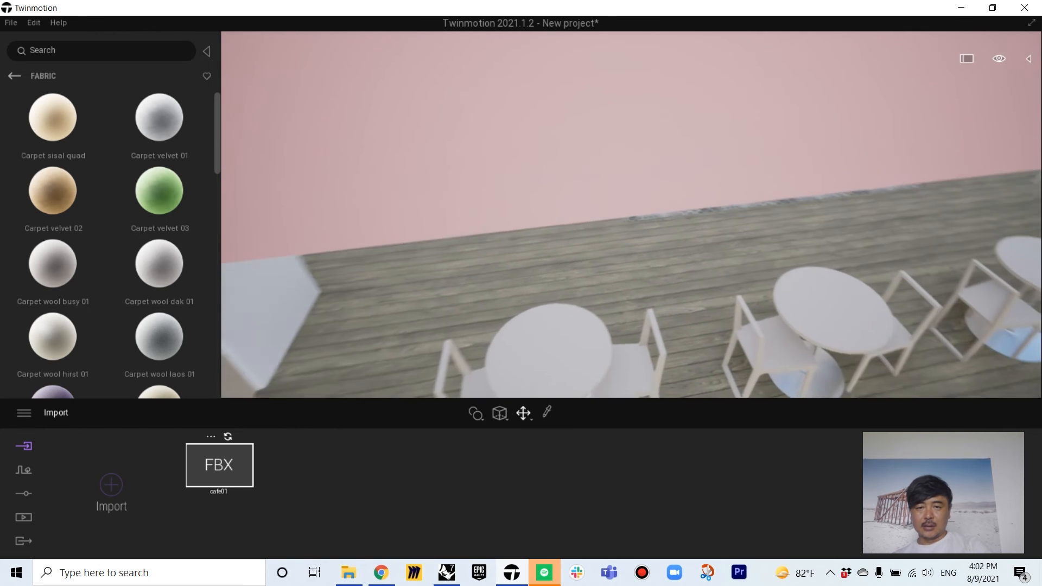
{"action": "key", "text": "s"}
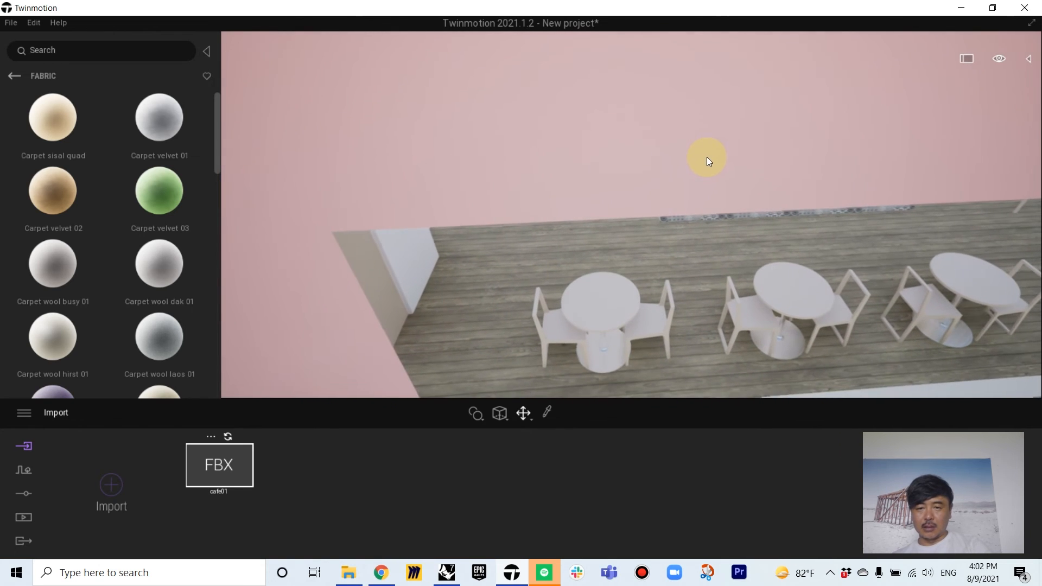
Step: Show the scene graph and toggle the wall exterior object's visibility off and on to check its surfaces
{"action": "left_click", "coordinate": [1030, 61]}
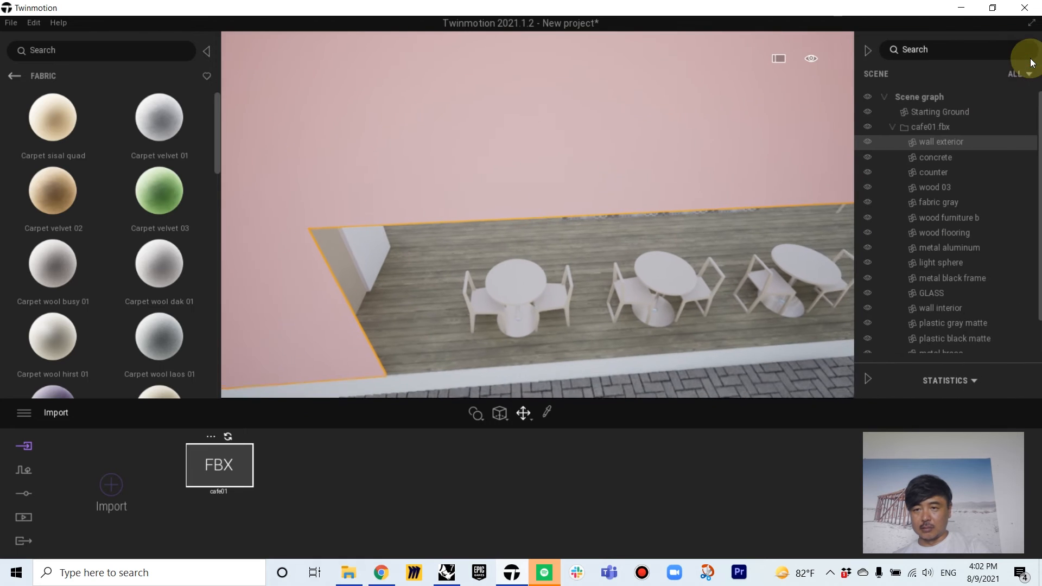
{"action": "left_click", "coordinate": [864, 142]}
{"action": "left_click", "coordinate": [864, 142]}
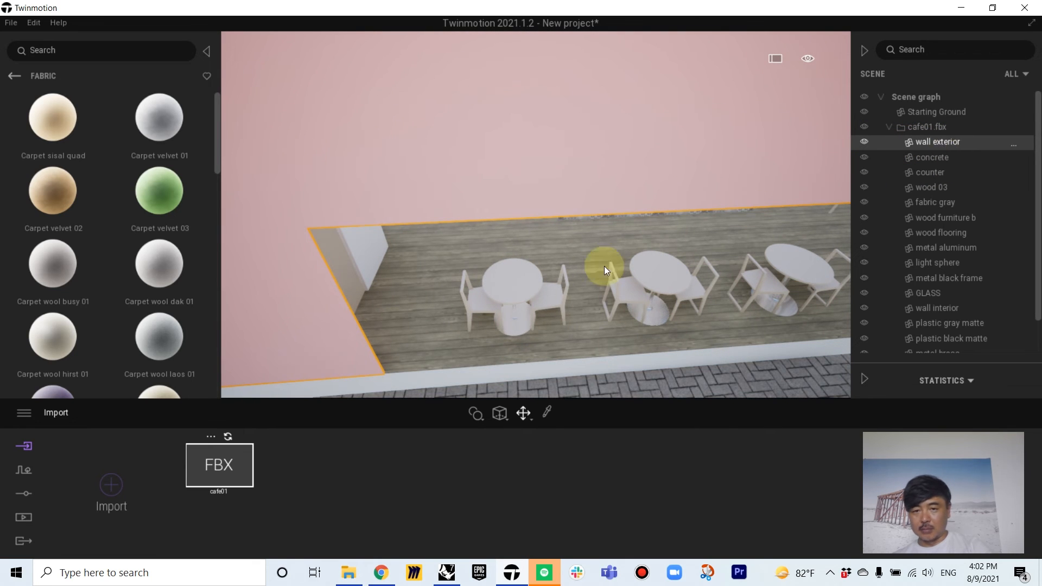
Step: Pick the pink wall exterior material with the Material picker and turn on its Two-sided setting
{"action": "right_click_drag", "start_coordinate": [454, 291], "coordinate": [418, 250]}
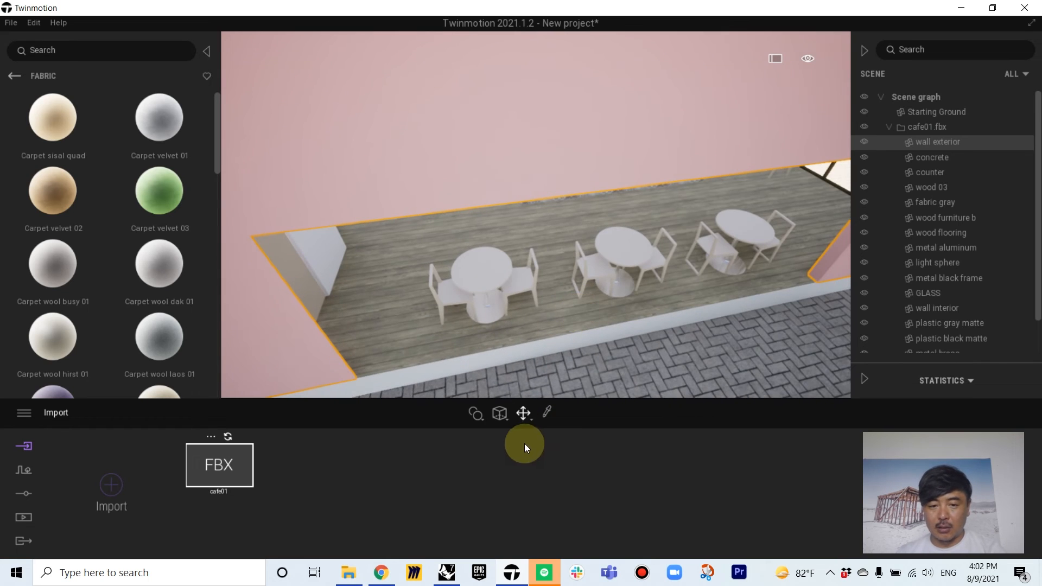
{"action": "left_click", "coordinate": [545, 412]}
{"action": "left_click", "coordinate": [495, 148]}
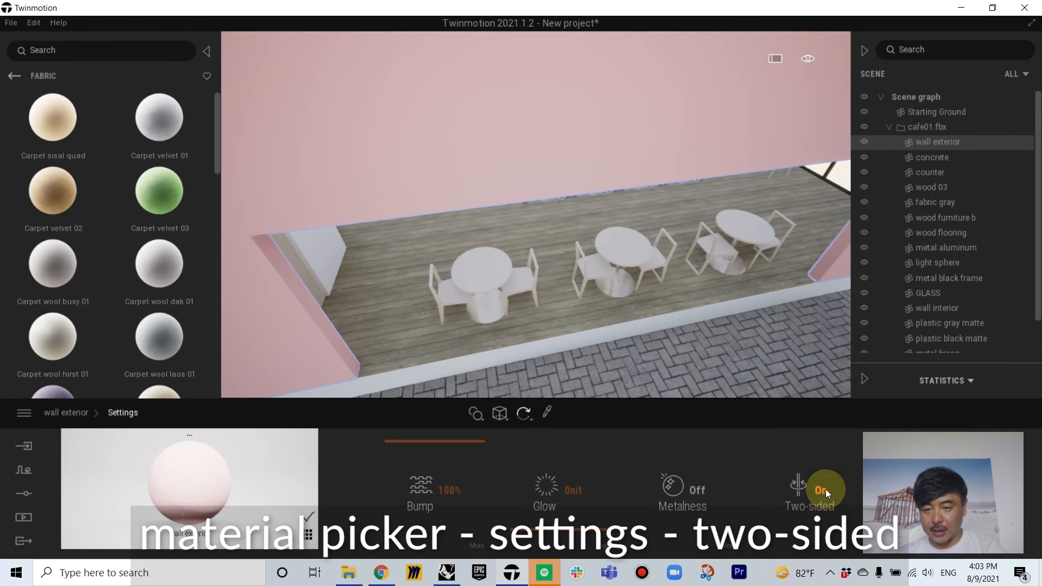
Step: Inspect the opening's edges and the whole side façade from several viewpoints outside the café
{"action": "middle_click_drag", "start_coordinate": [642, 331], "coordinate": [695, 122], "text": "shift"}
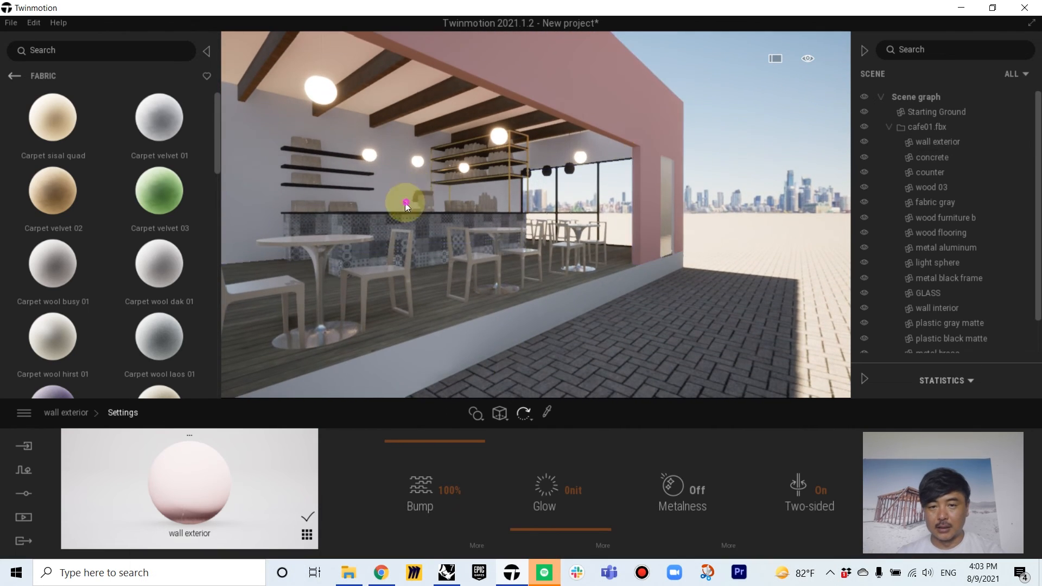
{"action": "mouse_move", "coordinate": [405, 203]}
{"action": "right_mouse_down"}
{"action": "mouse_move", "coordinate": [348, 202]}
{"action": "mouse_move", "coordinate": [399, 202]}
{"action": "mouse_move", "coordinate": [371, 198]}
{"action": "mouse_move", "coordinate": [388, 204]}
{"action": "mouse_move", "coordinate": [391, 190]}
{"action": "right_mouse_up"}
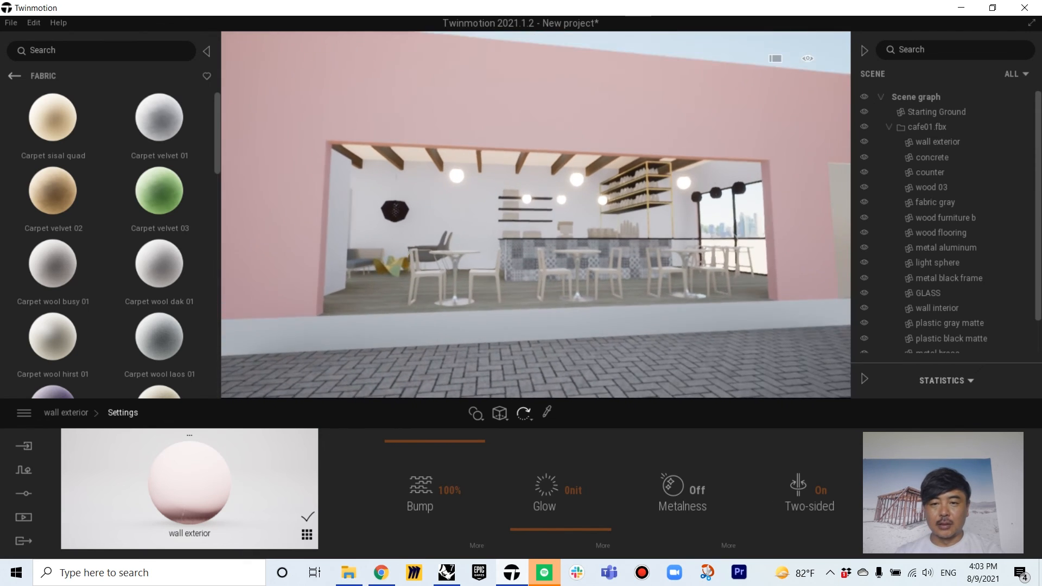
{"action": "right_click_drag", "start_coordinate": [363, 112], "coordinate": [363, 123]}
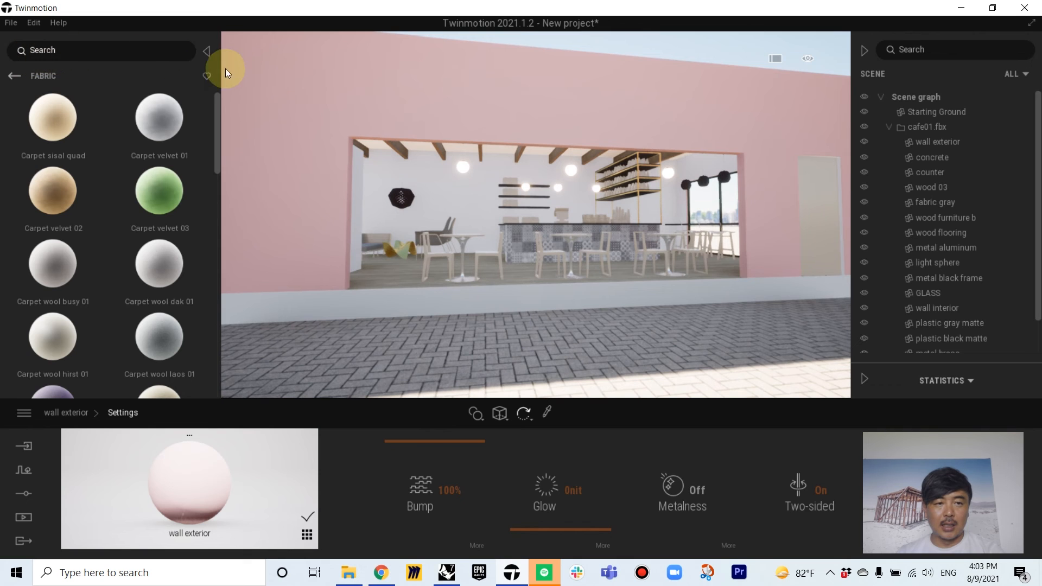
{"action": "left_click", "coordinate": [211, 53]}
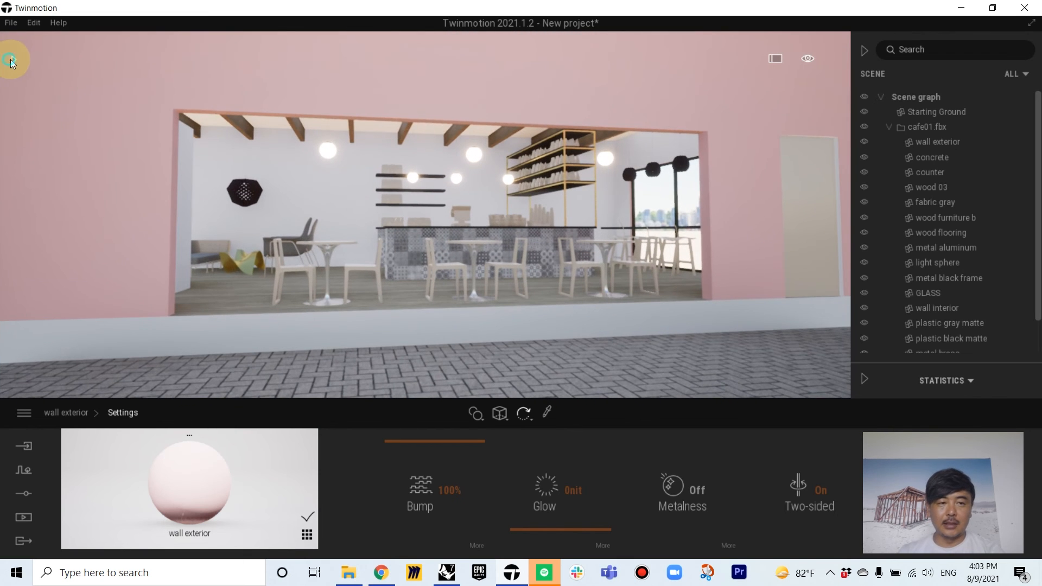
{"action": "left_click", "coordinate": [9, 58]}
{"action": "mouse_move", "coordinate": [265, 132]}
{"action": "right_mouse_down"}
{"action": "mouse_move", "coordinate": [378, 133]}
{"action": "mouse_move", "coordinate": [228, 131]}
{"action": "mouse_move", "coordinate": [254, 141]}
{"action": "right_mouse_up"}
{"action": "key", "text": "s"}
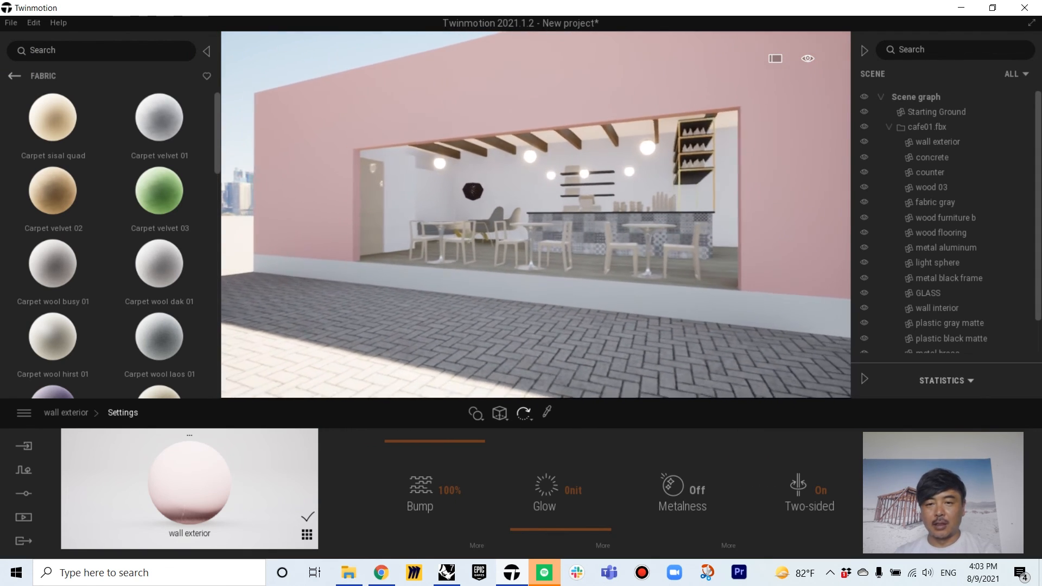
{"action": "key", "text": "d"}
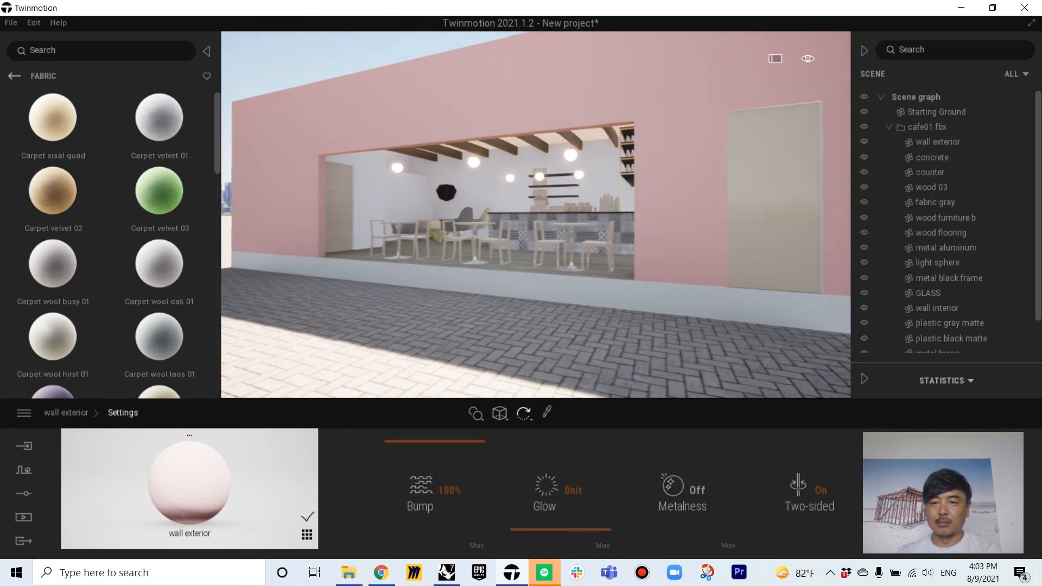
{"action": "key", "text": "s"}
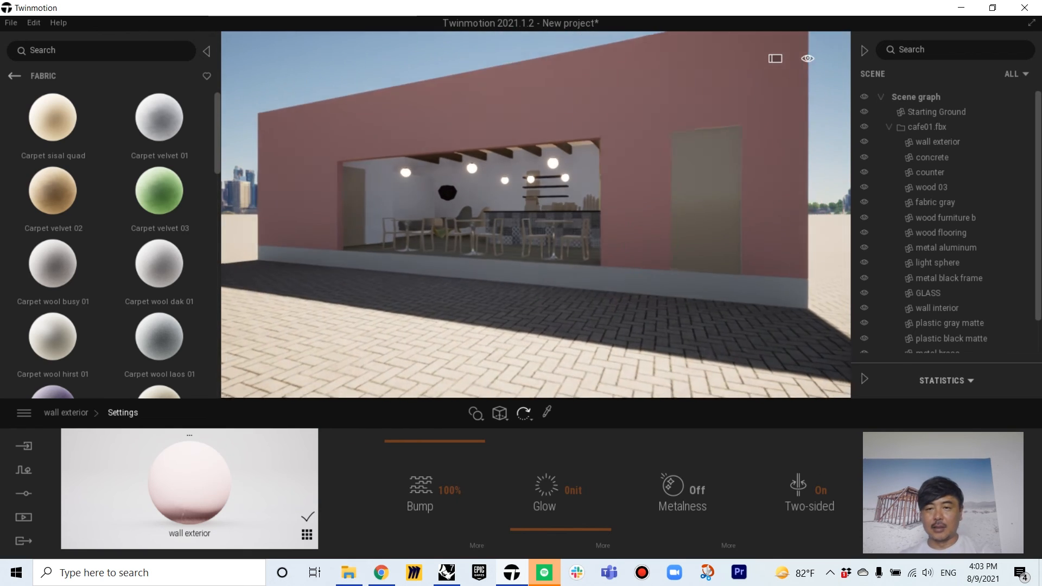
Step: View the side façade from outside, open the view settings, and walk into the café up to the tiled counter
{"action": "key", "text": "d"}
{"action": "right_click_drag", "start_coordinate": [516, 211], "coordinate": [491, 215]}
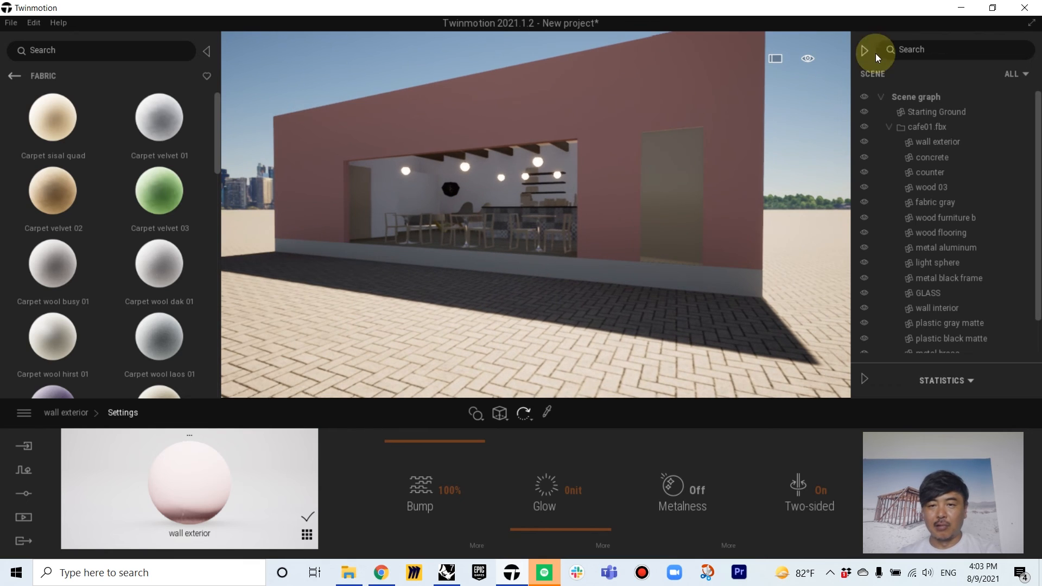
{"action": "left_click", "coordinate": [813, 59]}
{"action": "mouse_move", "coordinate": [816, 86]}
{"action": "left_click", "coordinate": [744, 168]}
{"action": "key", "text": "w"}
{"action": "right_click_drag", "start_coordinate": [744, 167], "coordinate": [716, 172]}
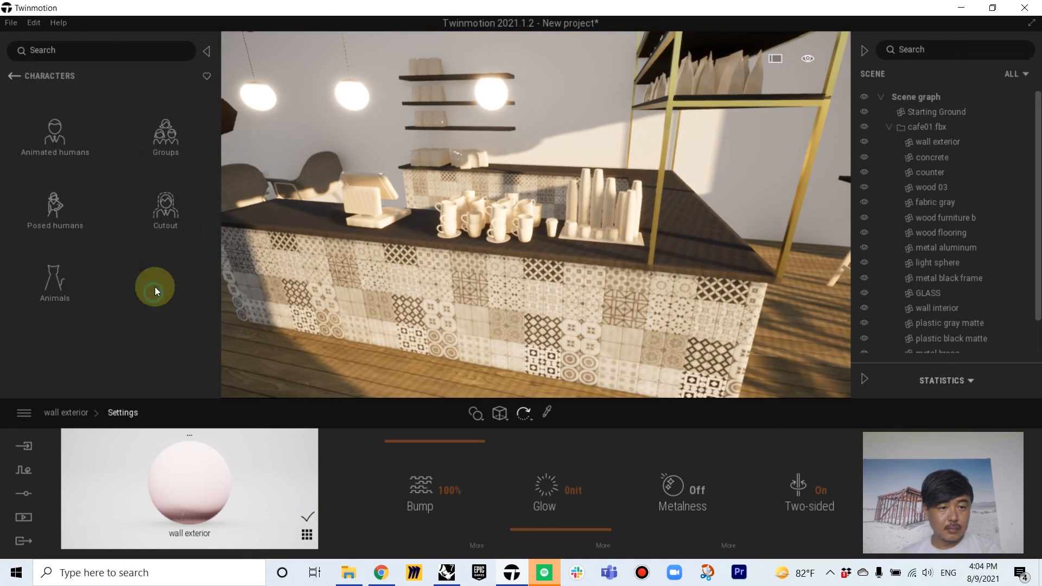
Step: Place the posed human Yasmine behind the café counter and the seated figure Sheila on a chair at a table
{"action": "left_click", "coordinate": [155, 287]}
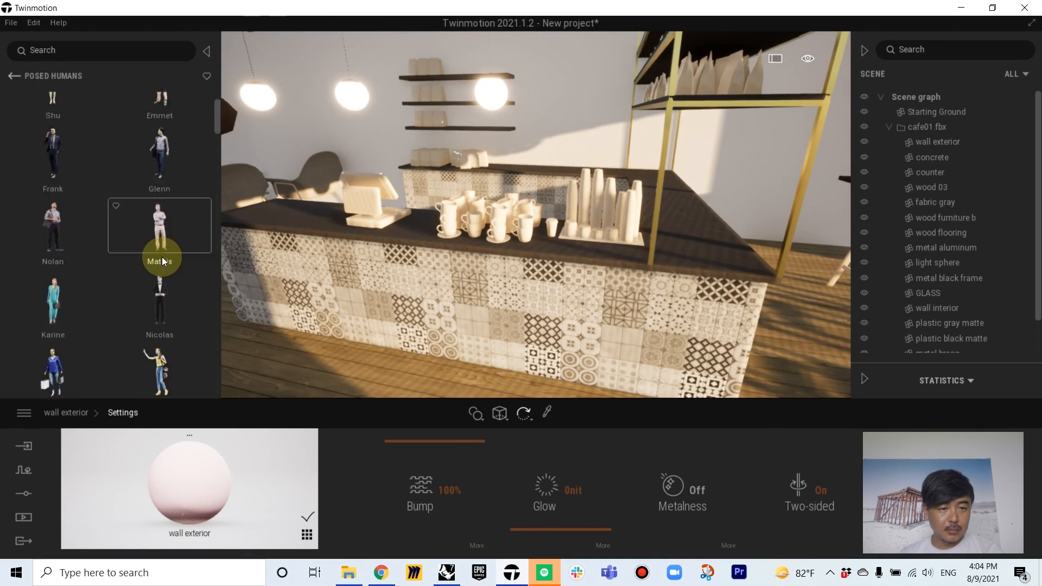
{"action": "scroll", "coordinate": [162, 259], "scroll_direction": "down", "scroll_amount": 3}
{"action": "left_click_drag", "start_coordinate": [47, 205], "coordinate": [484, 349]}
{"action": "scroll", "coordinate": [483, 349], "scroll_direction": "down", "scroll_amount": 5}
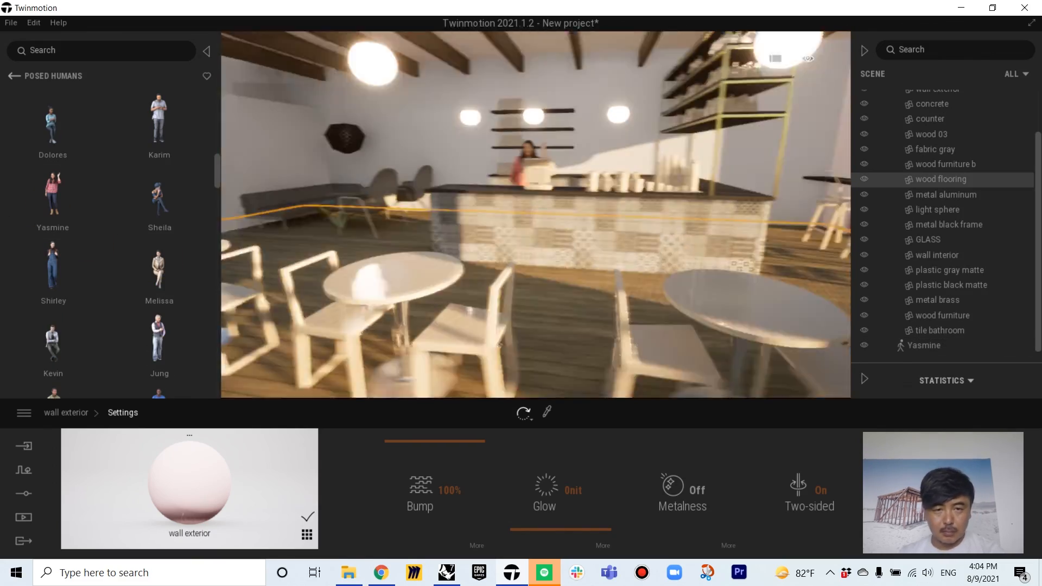
{"action": "left_click_drag", "start_coordinate": [159, 187], "coordinate": [492, 353]}
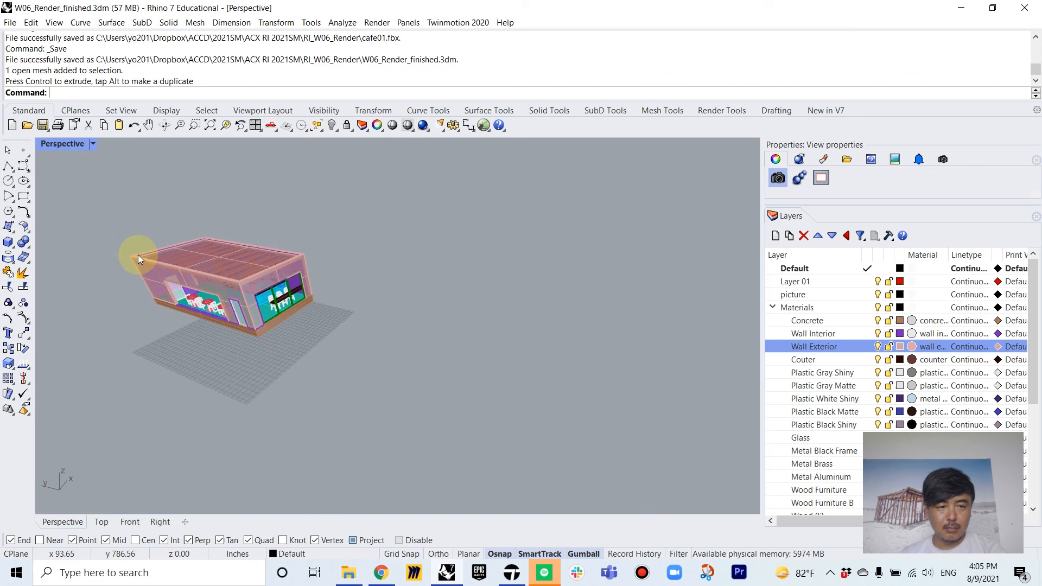
Step: Switch to Rhino to export the revised café model, and refresh the cafe01 FBX import in Twinmotion
{"action": "left_click", "coordinate": [10, 23]}
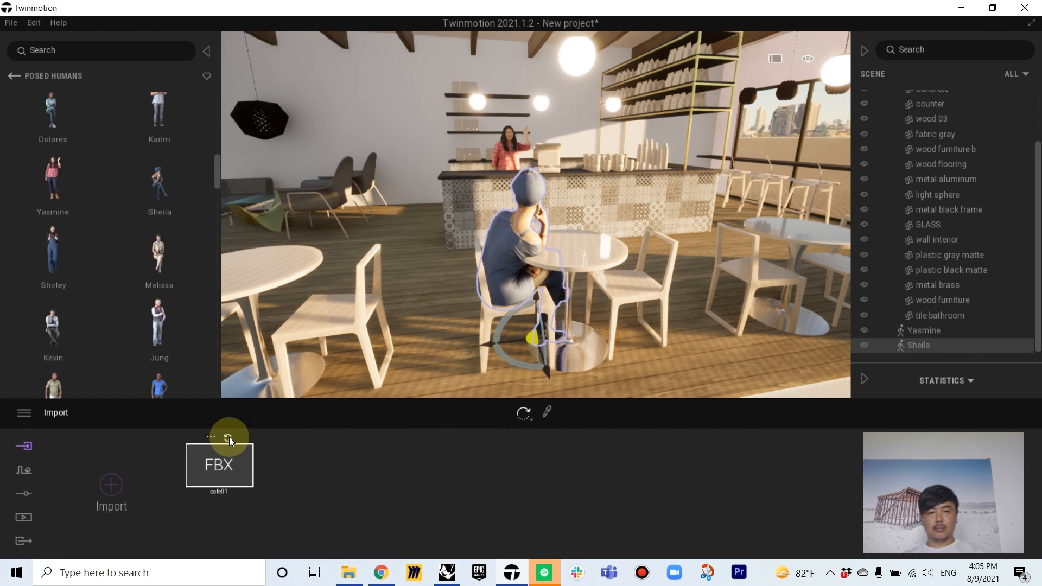
{"action": "left_click", "coordinate": [229, 437]}
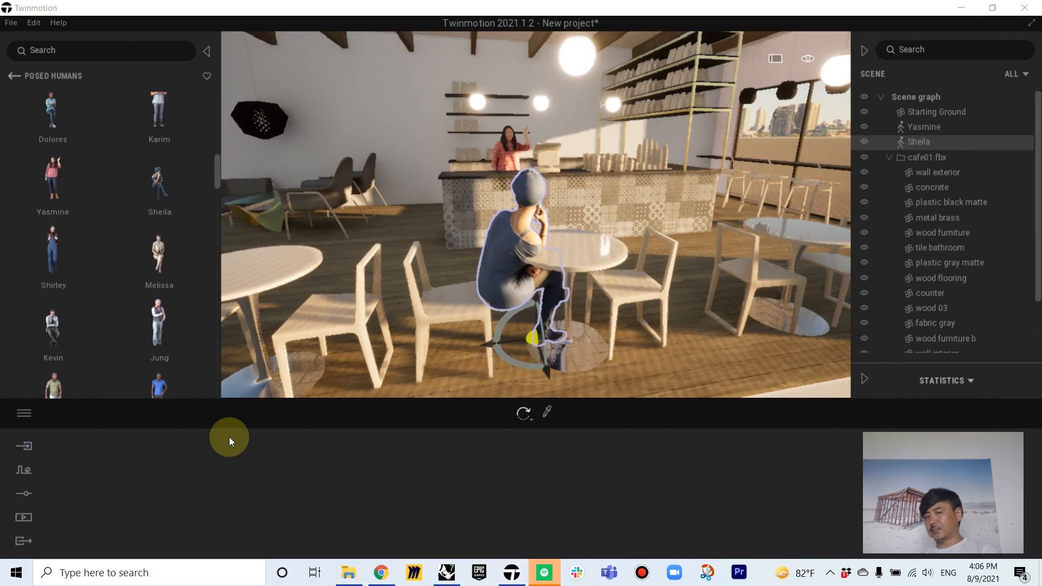
Step: Merge the kumquat site 01 scene file into the current project without overwriting the landscape
{"action": "scroll", "coordinate": [531, 345], "scroll_direction": "down", "scroll_amount": 10}
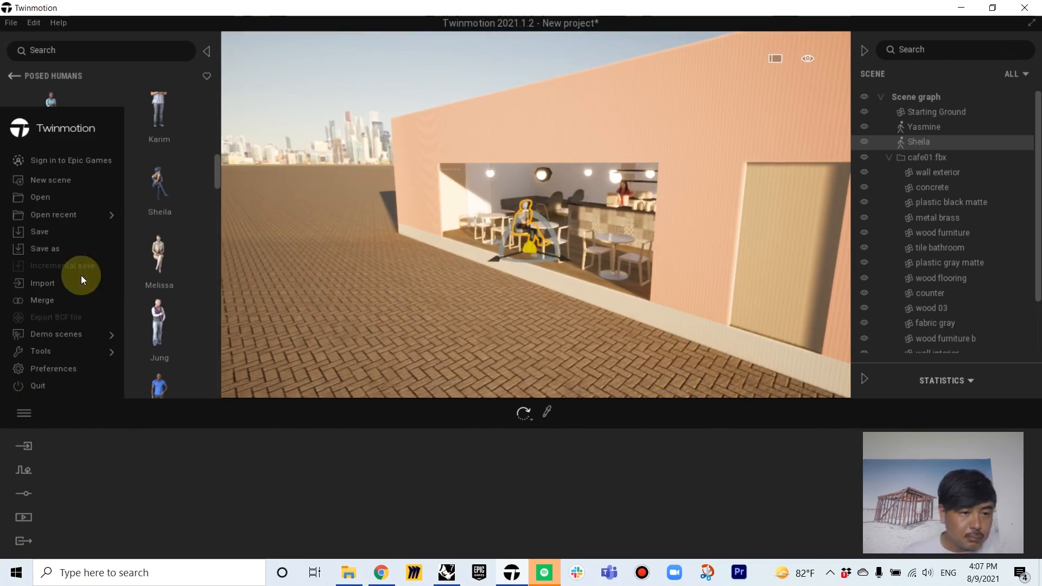
{"action": "left_click", "coordinate": [82, 275]}
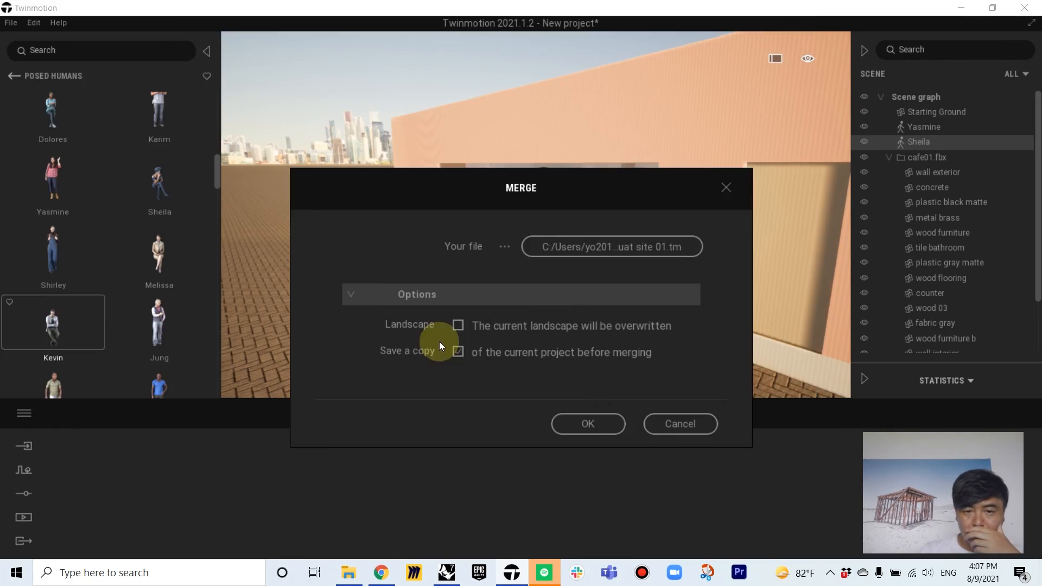
{"action": "left_click", "coordinate": [588, 424]}
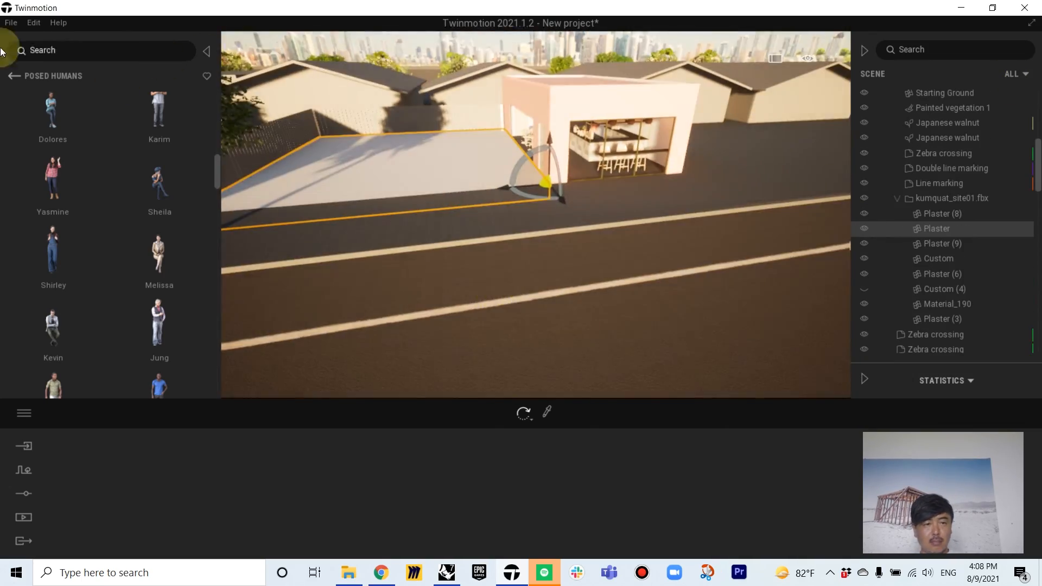
Step: Place a Japanese walnut tree beside the café and copy it into a row along the street
{"action": "left_click", "coordinate": [13, 75]}
{"action": "left_click", "coordinate": [168, 142]}
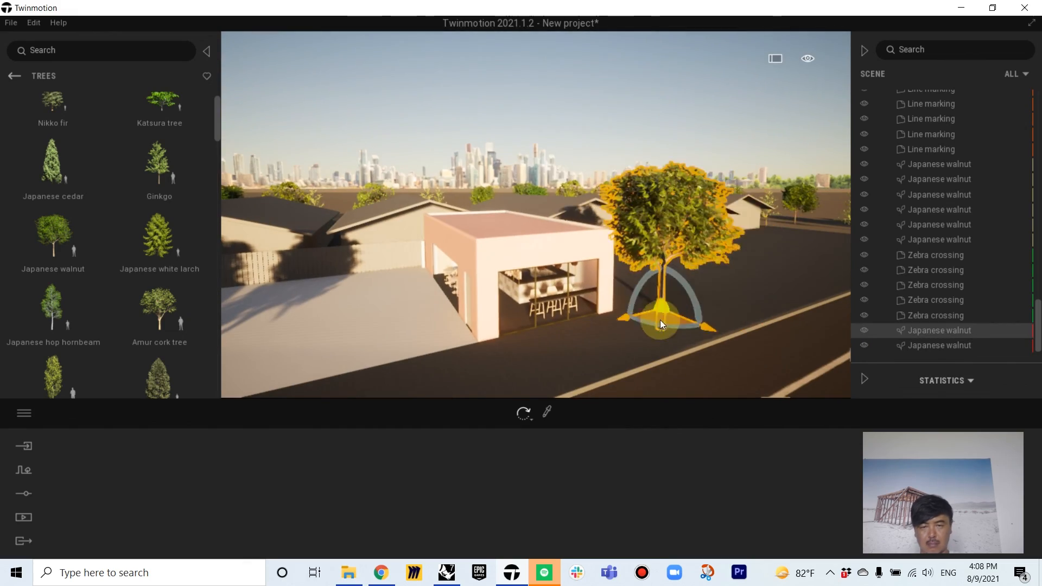
{"action": "left_click_drag", "start_coordinate": [660, 320], "coordinate": [562, 278], "text": "alt"}
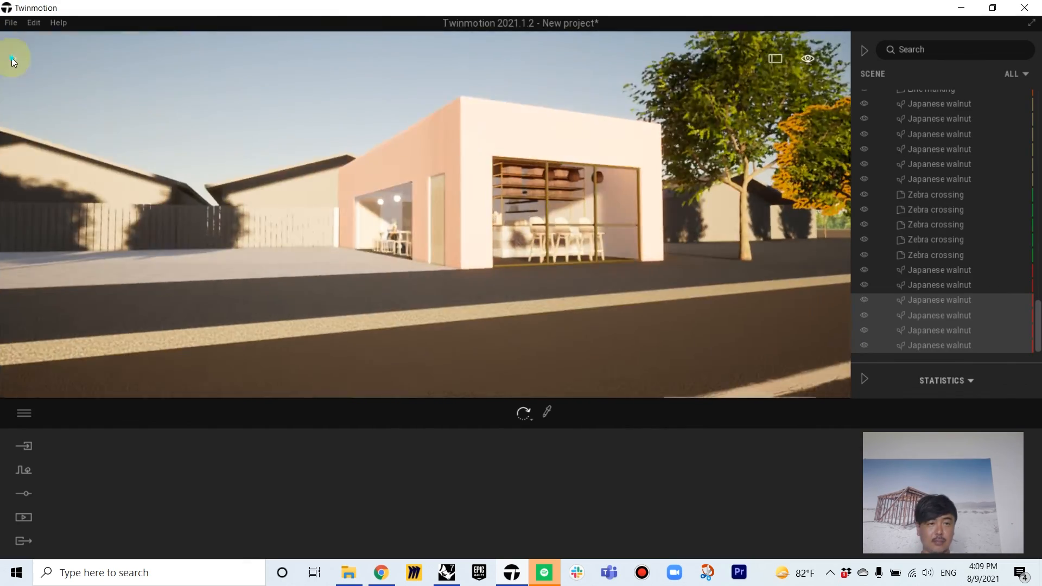
Step: Place a Sedan 01 on the road in front of the café and move it farther along the lane
{"action": "left_click_drag", "start_coordinate": [160, 195], "coordinate": [781, 289]}
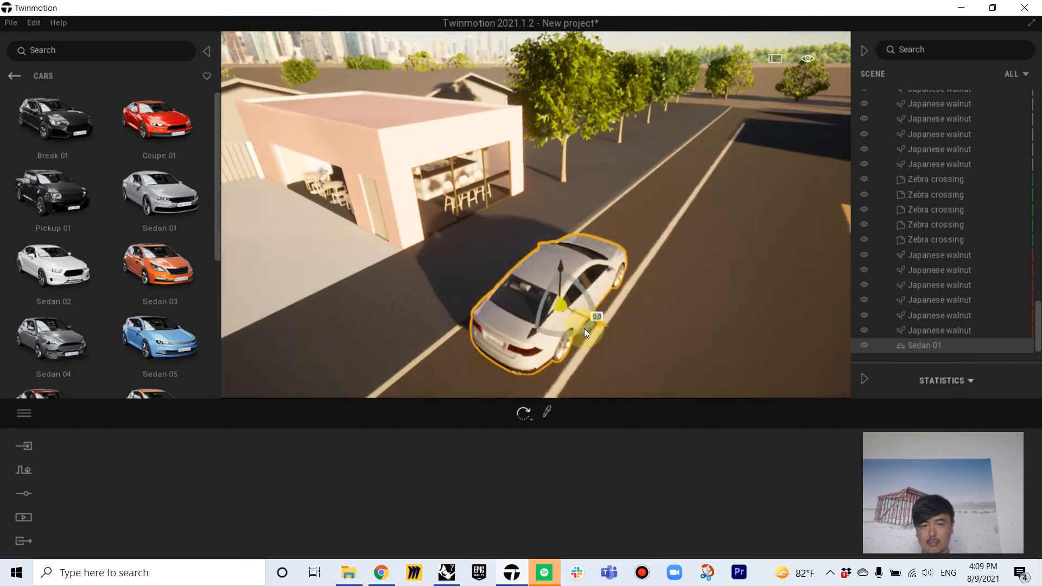
{"action": "left_click", "coordinate": [14, 76]}
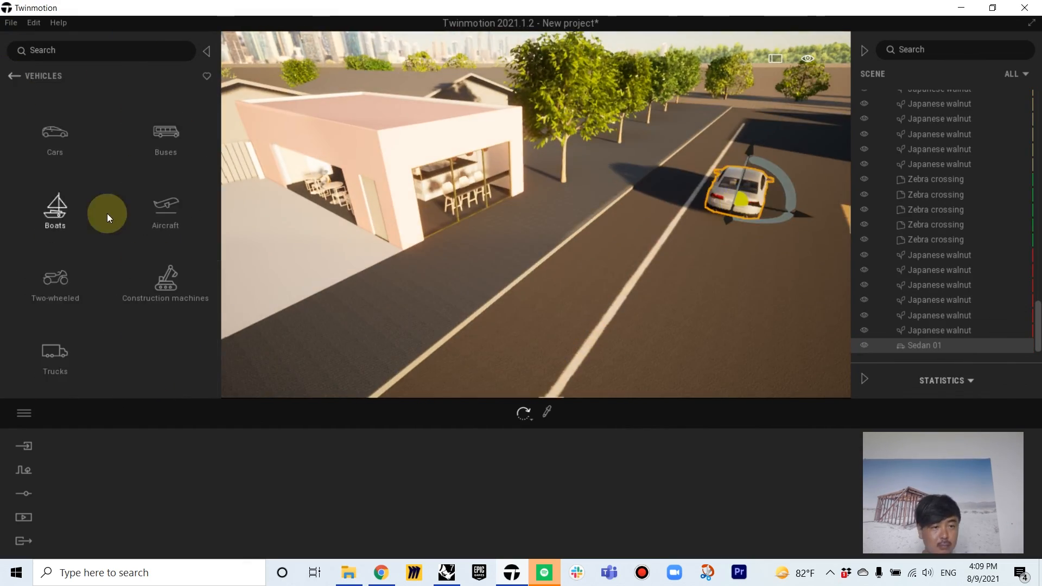
Step: Browse the two-wheeled vehicles, return to the main library, and lay a bicycle path along the road past the trees and café
{"action": "left_click", "coordinate": [55, 280]}
{"action": "left_click", "coordinate": [12, 76]}
{"action": "left_click", "coordinate": [12, 76]}
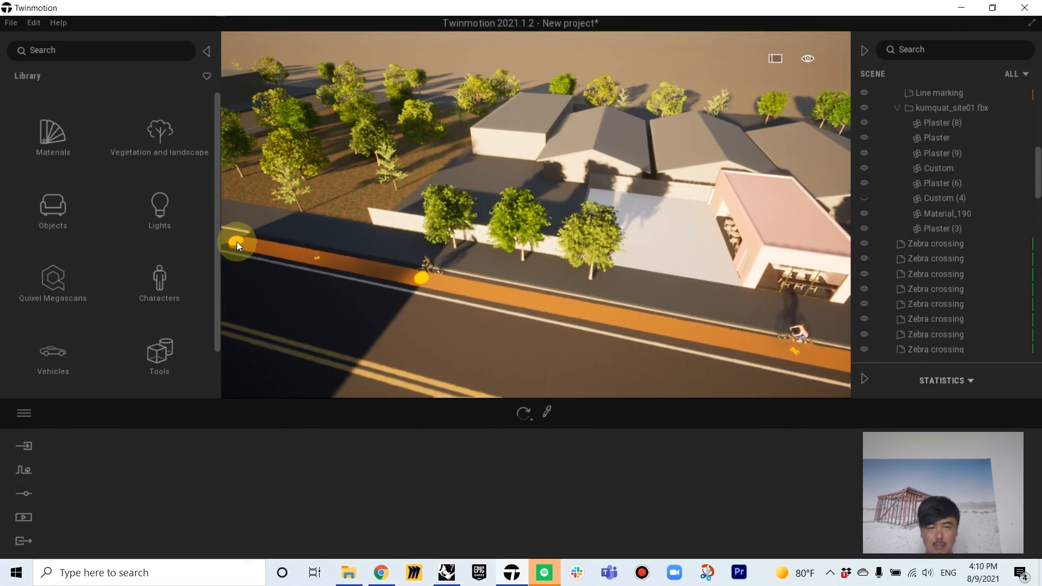
{"action": "left_click", "coordinate": [918, 201]}
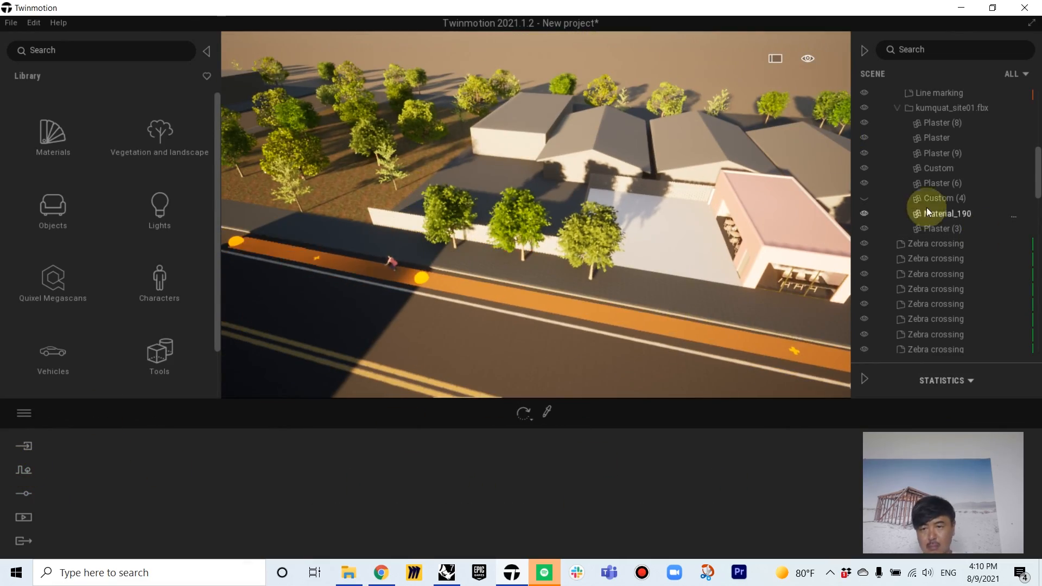